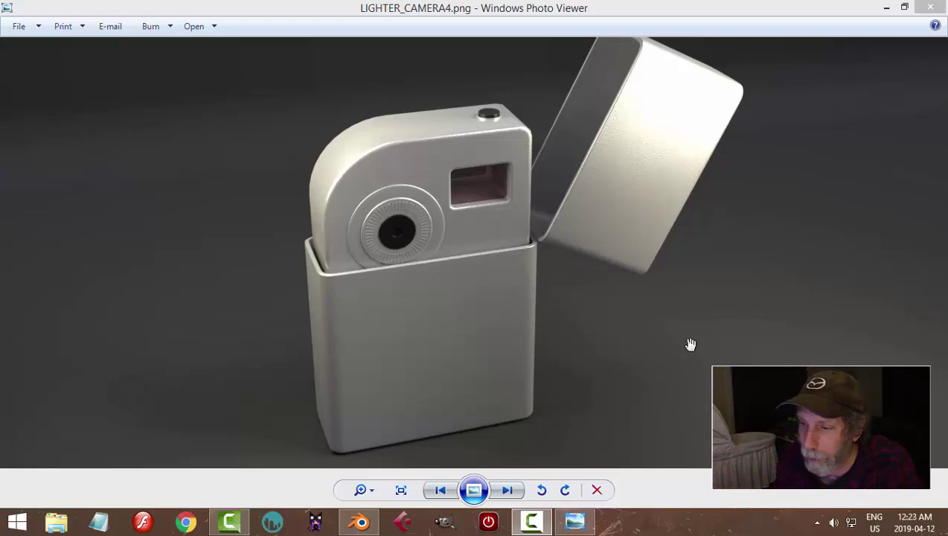
Switch to Blender and delete every object in the default scene
click(360, 521)
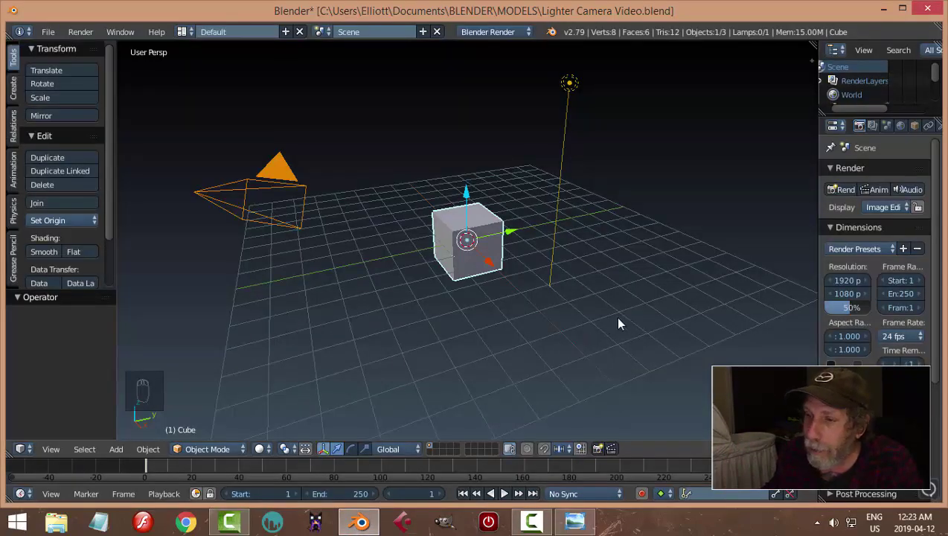
key(a)
key(a)
key(a)
key(x)
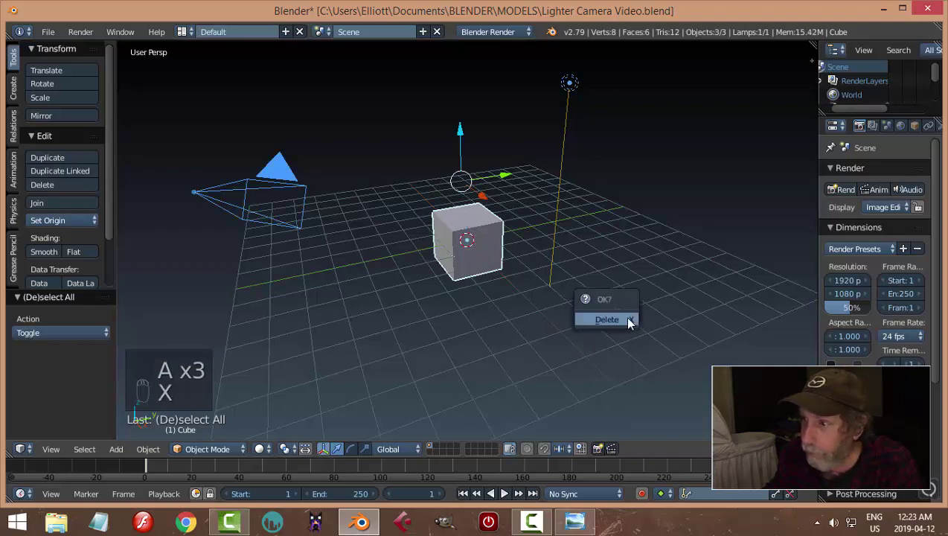
click(627, 320)
Set the render engine to Cycles Render and the render device to GPU Compute
click(495, 32)
click(490, 79)
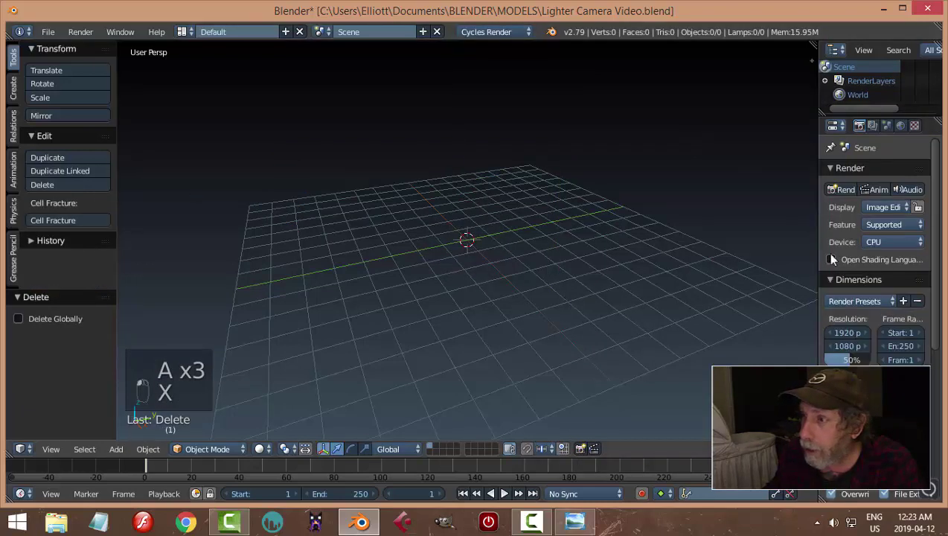
click(875, 241)
click(868, 212)
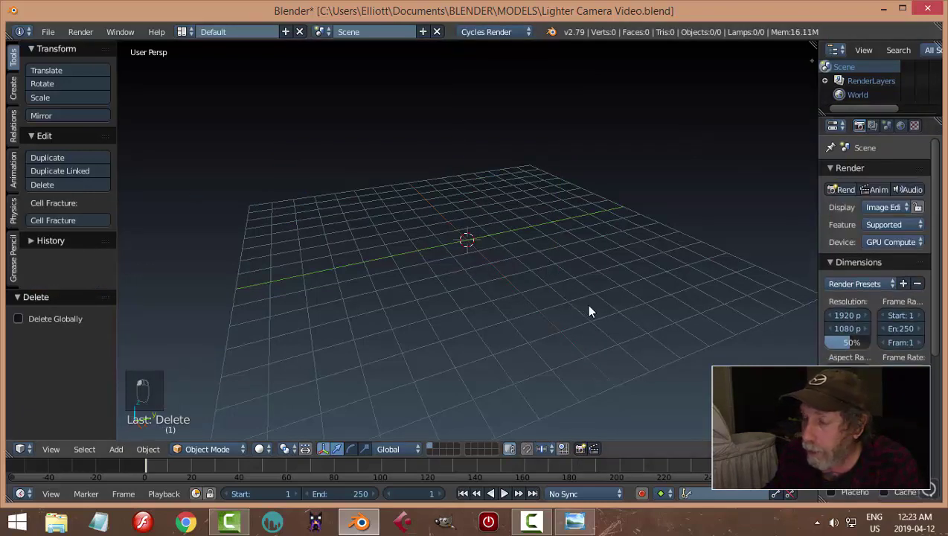
Add a cube in front orthographic view and raise it along Z so it rests on the grid floor
key(KP_1)
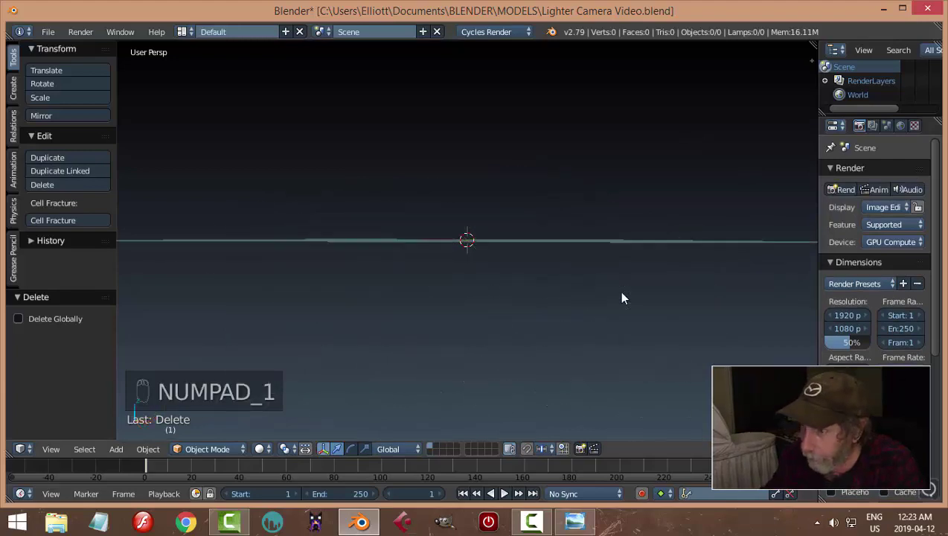
key(KP_5)
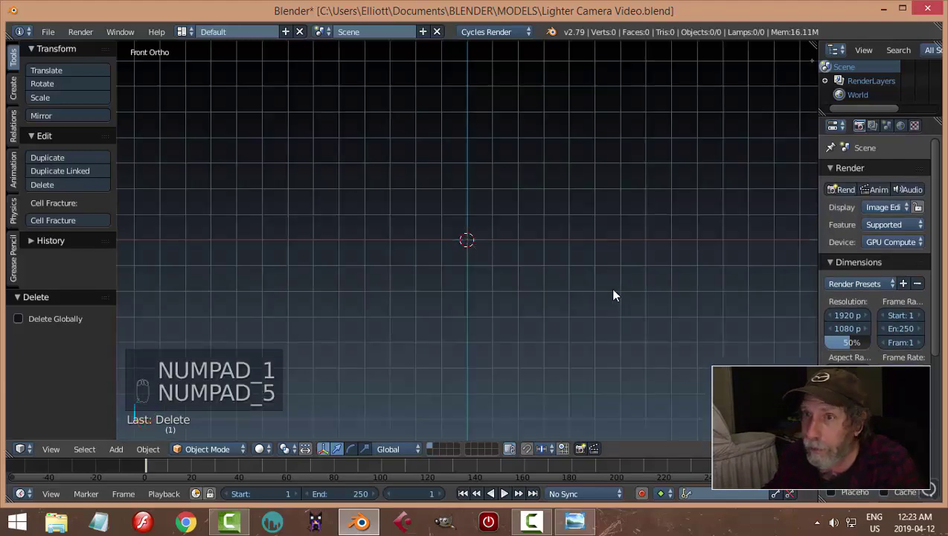
scroll(579, 297, up, 1)
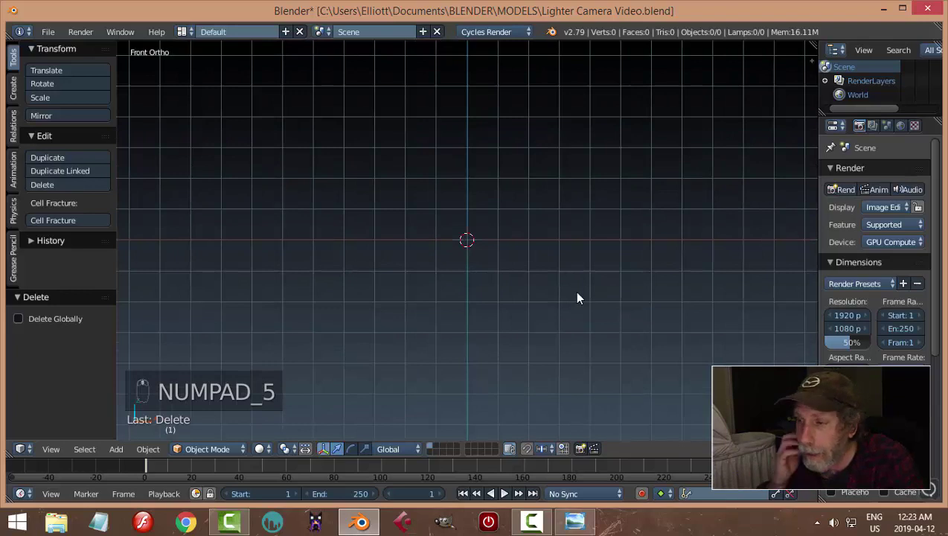
key(shift+a)
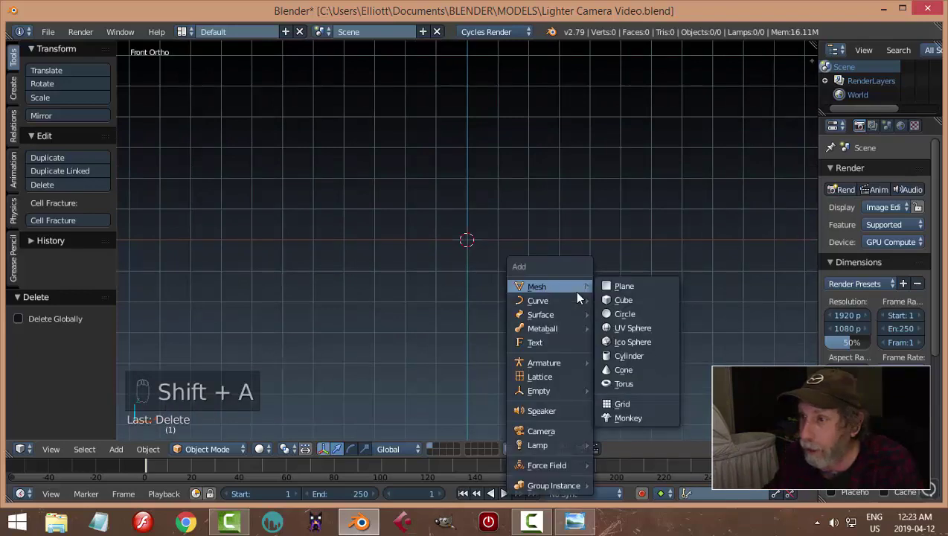
click(604, 301)
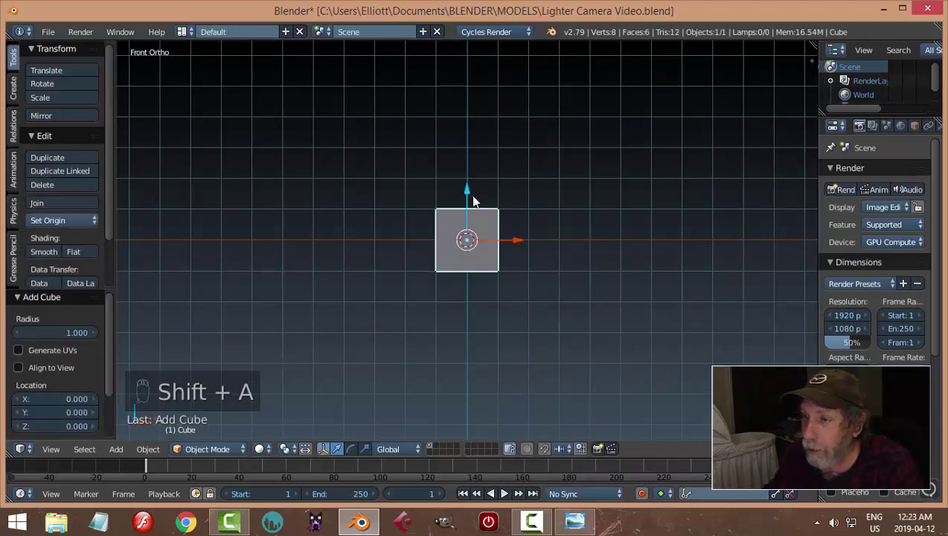
drag(468, 188, 469, 157)
In Edit Mode, scale the cube along Y to make it a narrower block, then fine-tune its size
middle_drag(591, 227, 545, 283)
key(Tab)
middle_drag(608, 269, 578, 262)
key(s)
key(y)
click(564, 272)
key(s)
click(527, 266)
key(a)
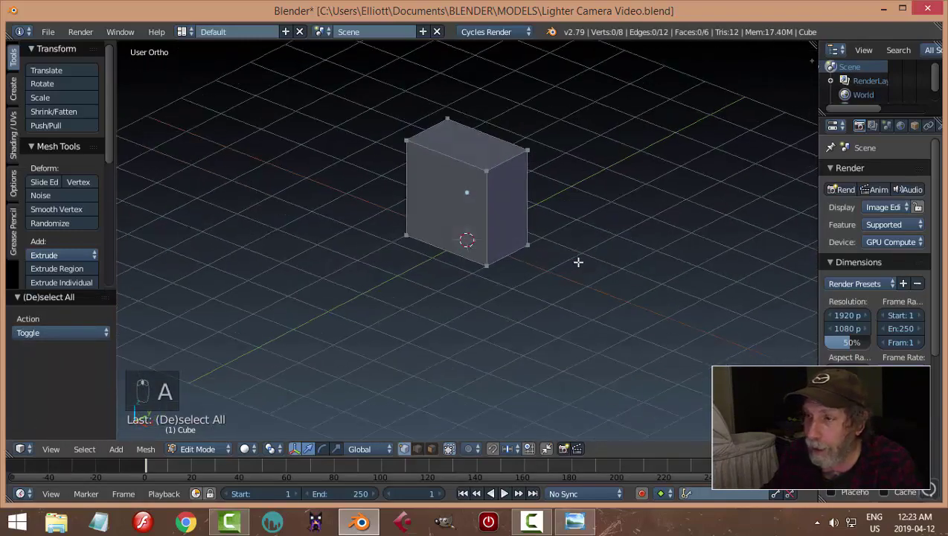
Change to edge selection and select the block's four vertical edges
key(ctrl+Tab)
click(558, 264)
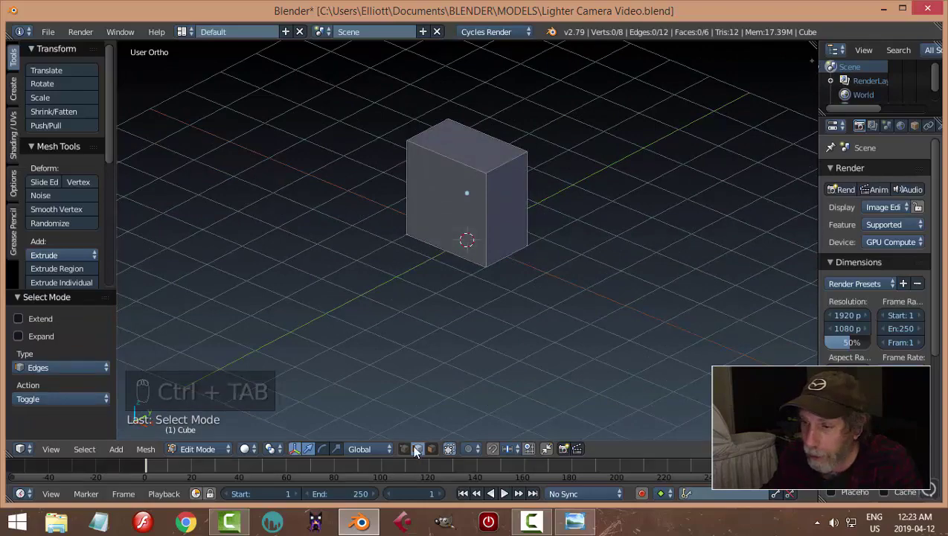
right_click(489, 199)
shift+right_click(528, 169)
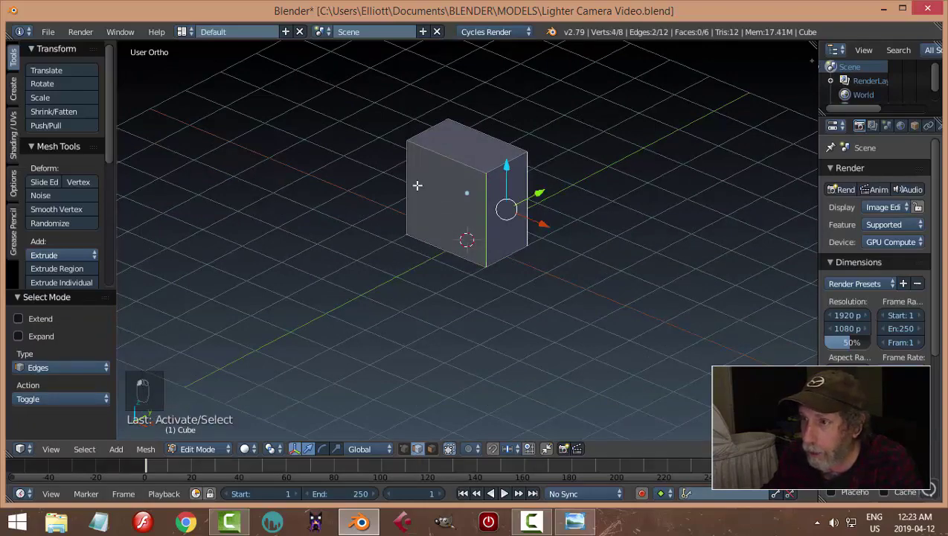
shift+right_click(406, 180)
middle_drag(404, 180, 443, 232)
shift+right_click(424, 223)
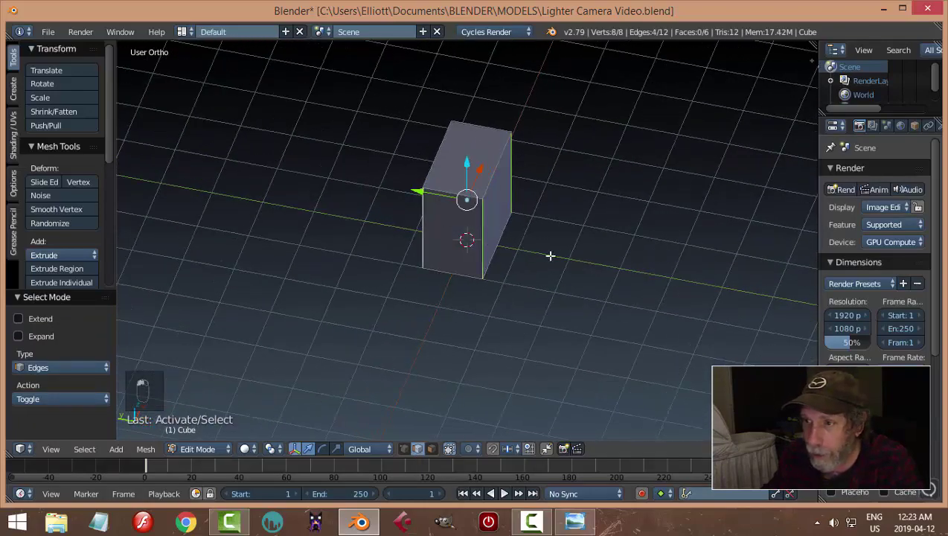
middle_drag(550, 256, 514, 244)
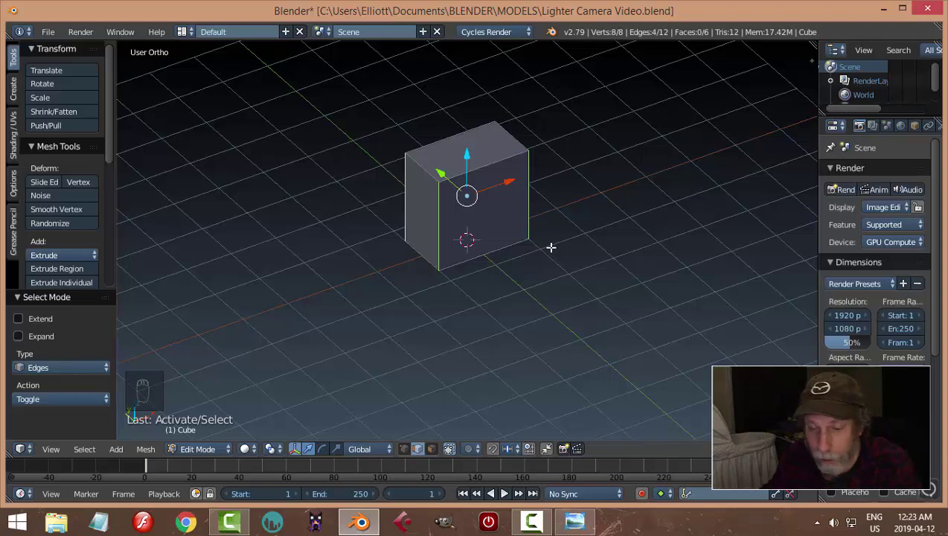
Select the whole block and scale it down very slightly
key(a)
key(a)
key(a)
middle_drag(550, 248, 629, 242)
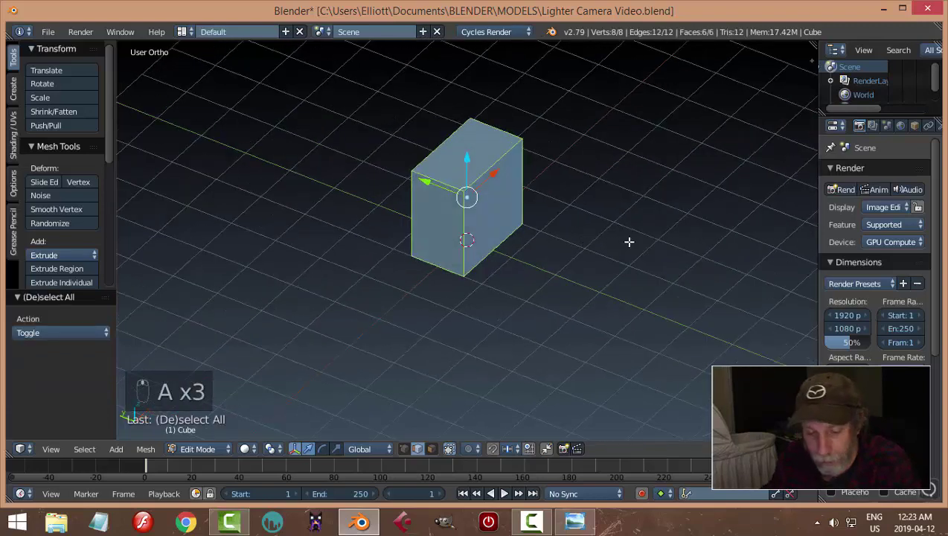
key(s)
click(625, 241)
key(a)
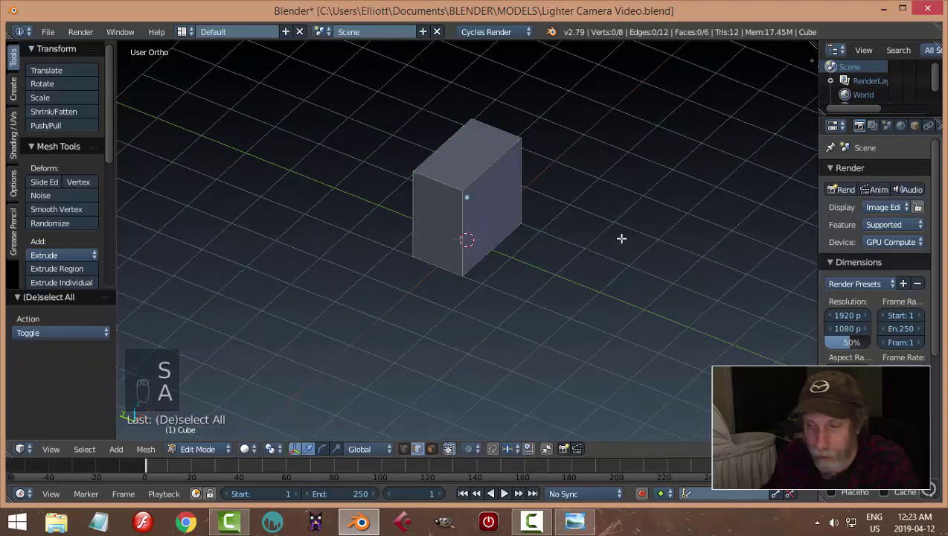
Bevel the block's four vertical edges by about 0.08 with four segments
right_click(466, 211)
middle_drag(460, 203, 470, 223)
shift+right_click(495, 211)
shift+right_click(524, 178)
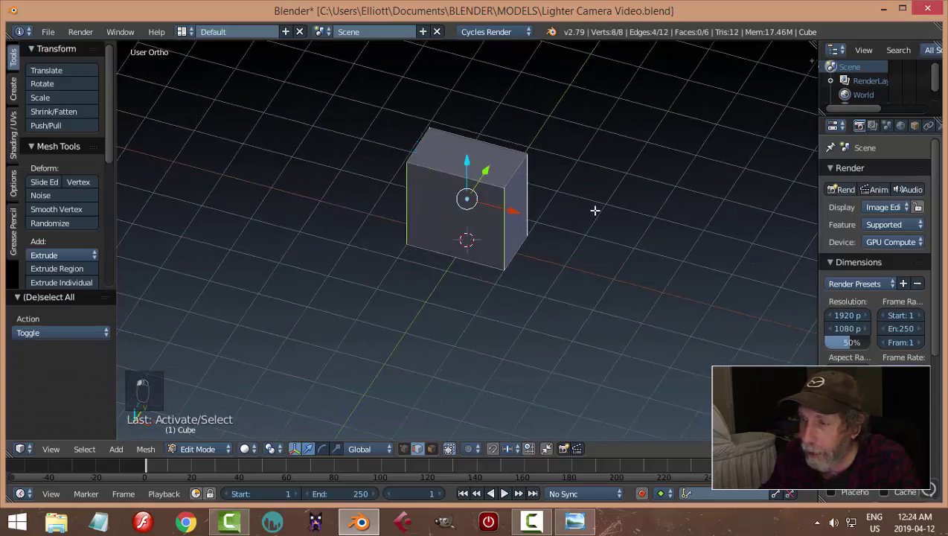
middle_drag(597, 210, 599, 187)
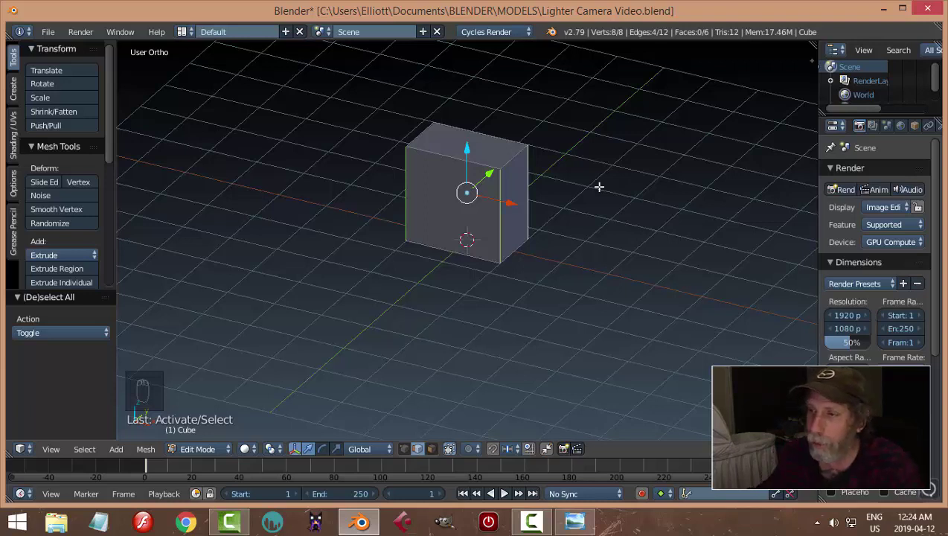
scroll(591, 215, up, 4)
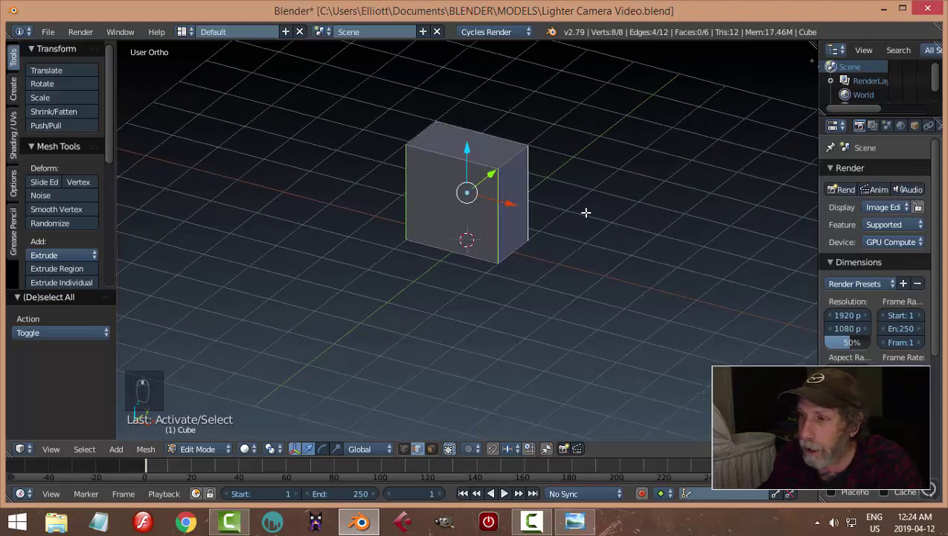
shift+middle_drag(603, 190, 575, 226)
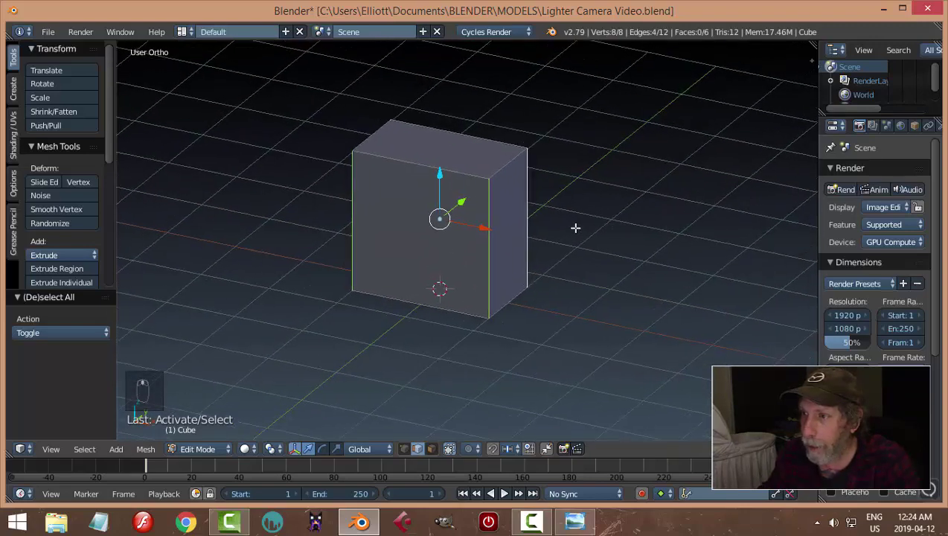
key(ctrl+b)
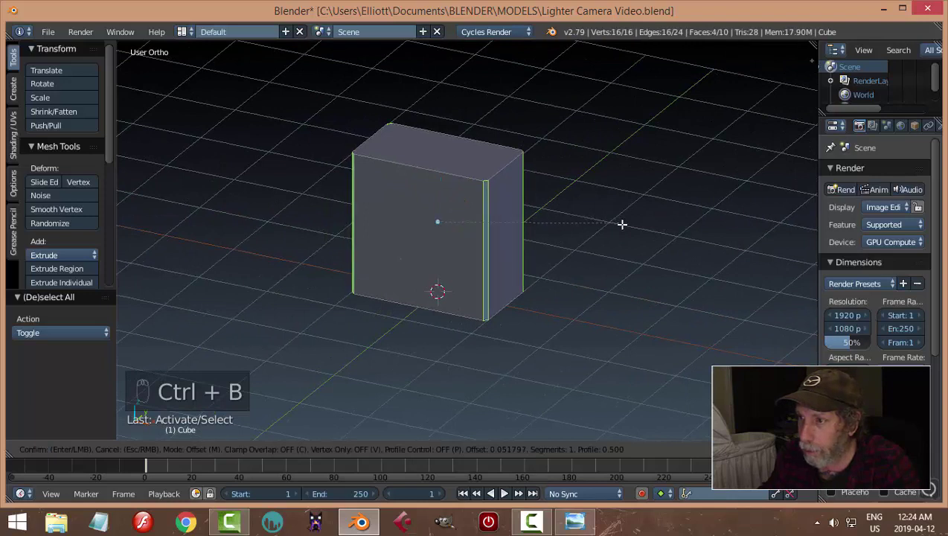
scroll(623, 227, up, 3)
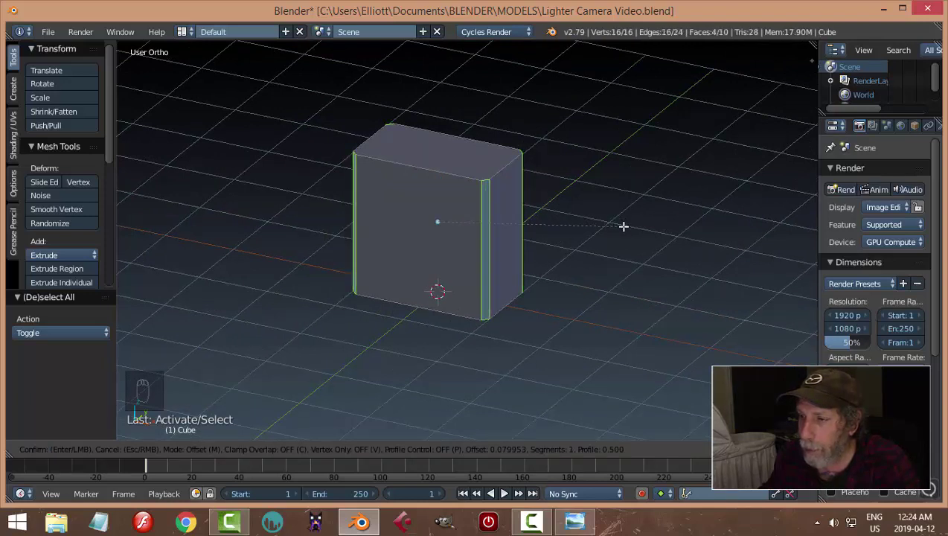
click(624, 226)
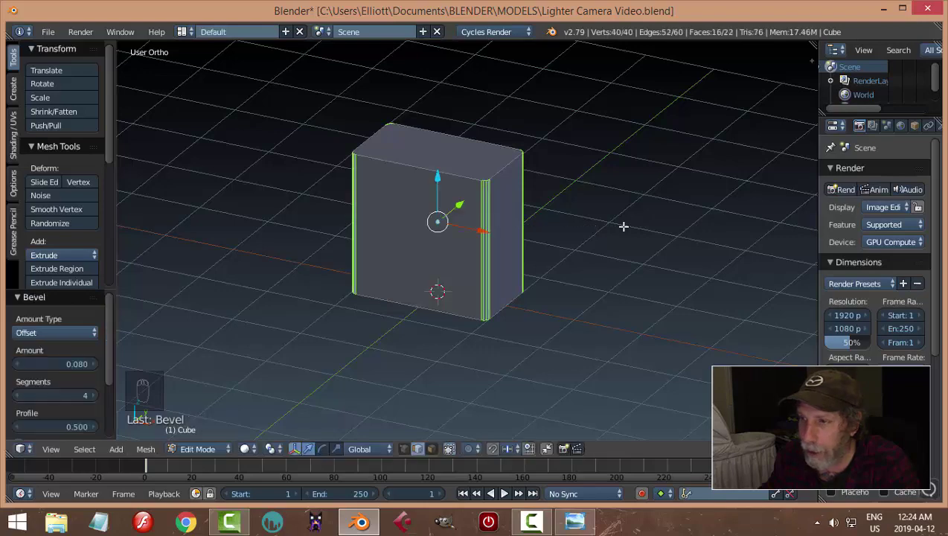
key(a)
Bevel the edge loops around the block's top and bottom faces by about 0.02 with three segments
middle_drag(625, 224, 569, 232)
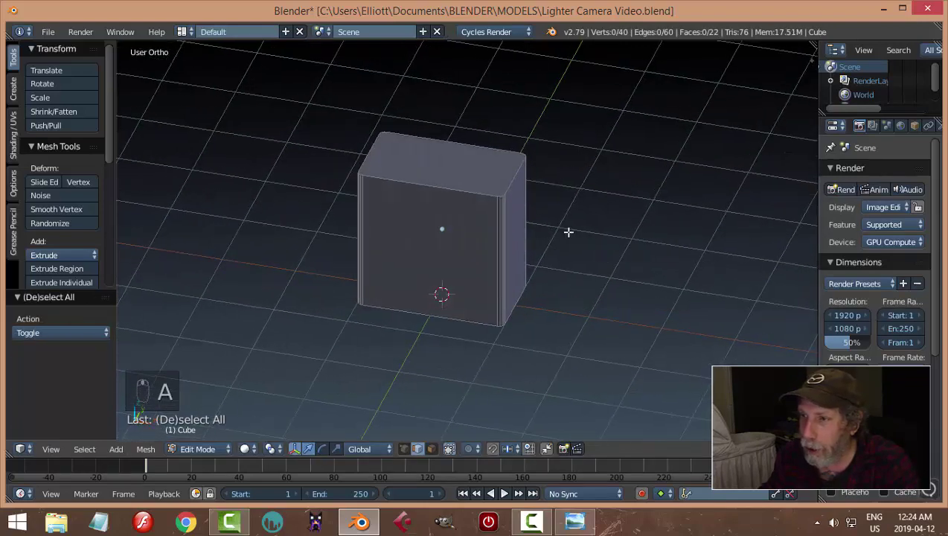
alt+click(464, 190)
mouse_move(483, 265)
middle_down()
mouse_move(491, 193)
mouse_move(492, 264)
middle_up()
alt+shift+click(486, 269)
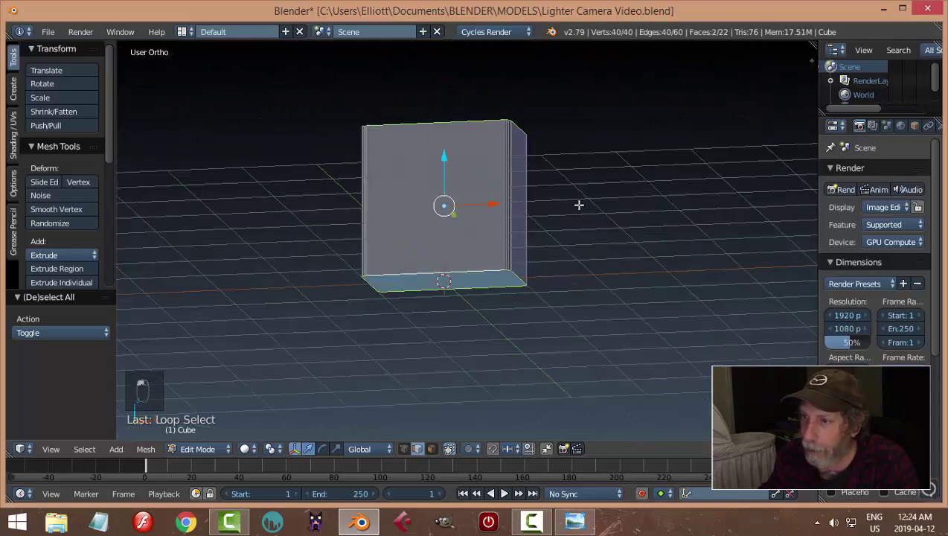
middle_drag(580, 205, 580, 230)
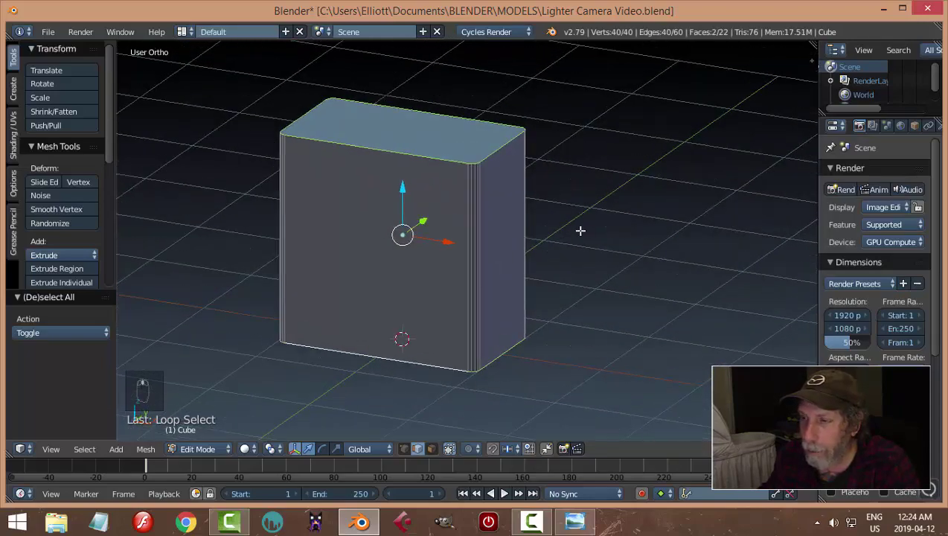
scroll(597, 224, up, 2)
key(ctrl+b)
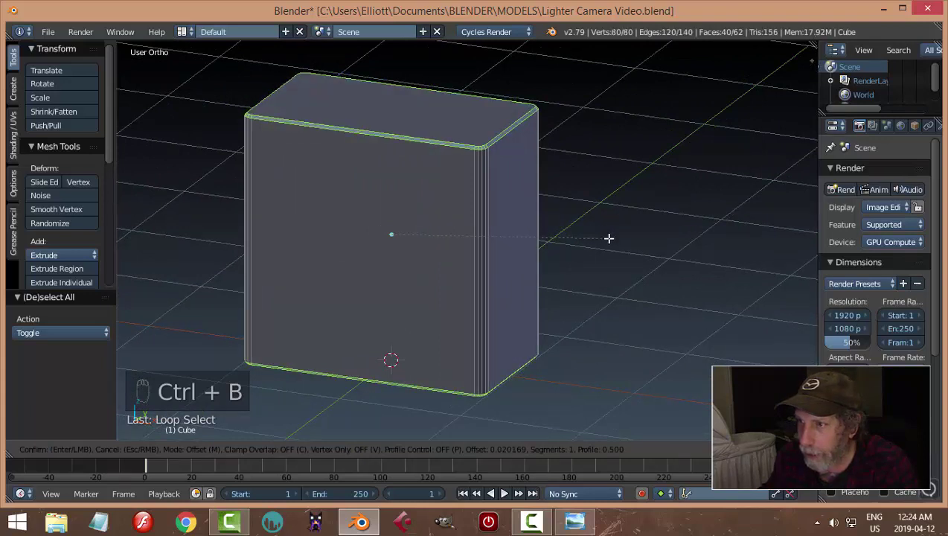
scroll(609, 238, up, 2)
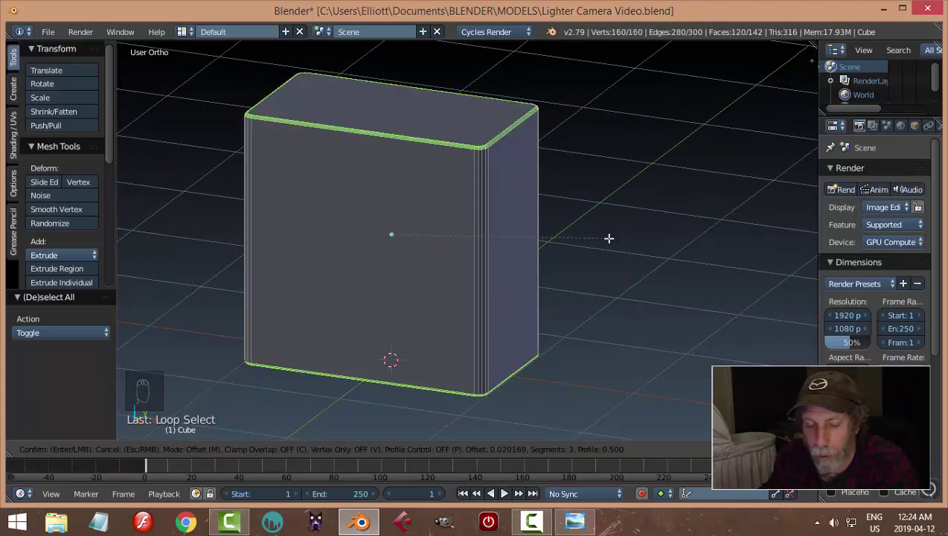
click(609, 239)
key(a)
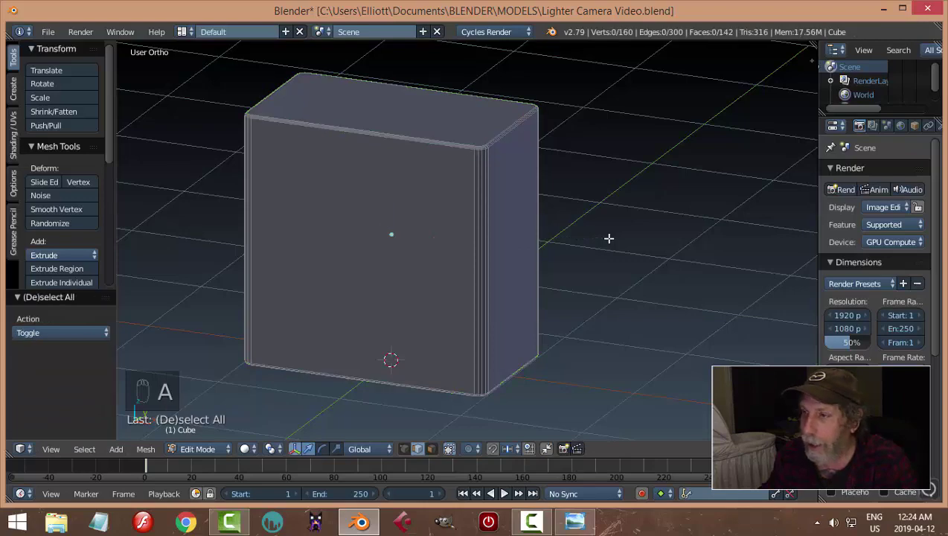
Change to face selection, extrude the top face and push it about 1.345 units down inside the block
key(ctrl+Tab)
click(596, 252)
right_click(437, 120)
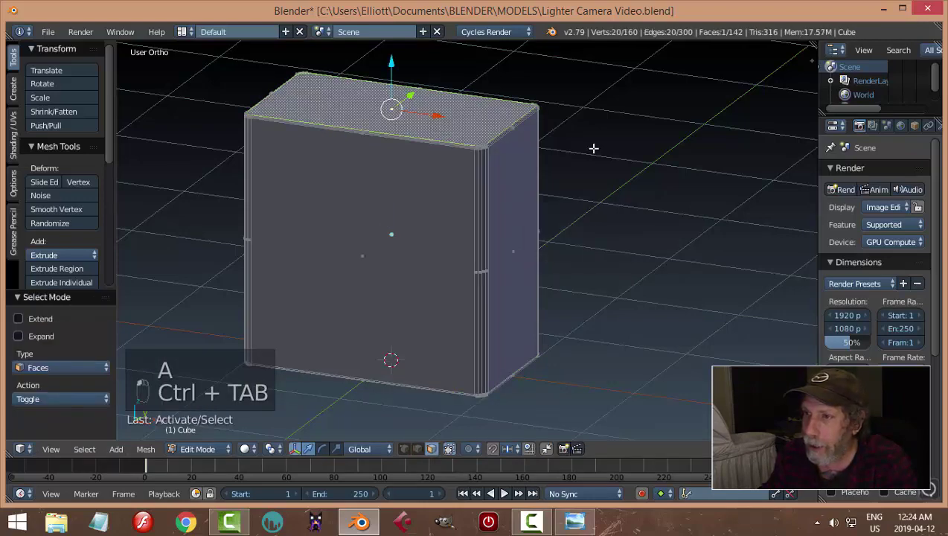
middle_drag(594, 148, 528, 166)
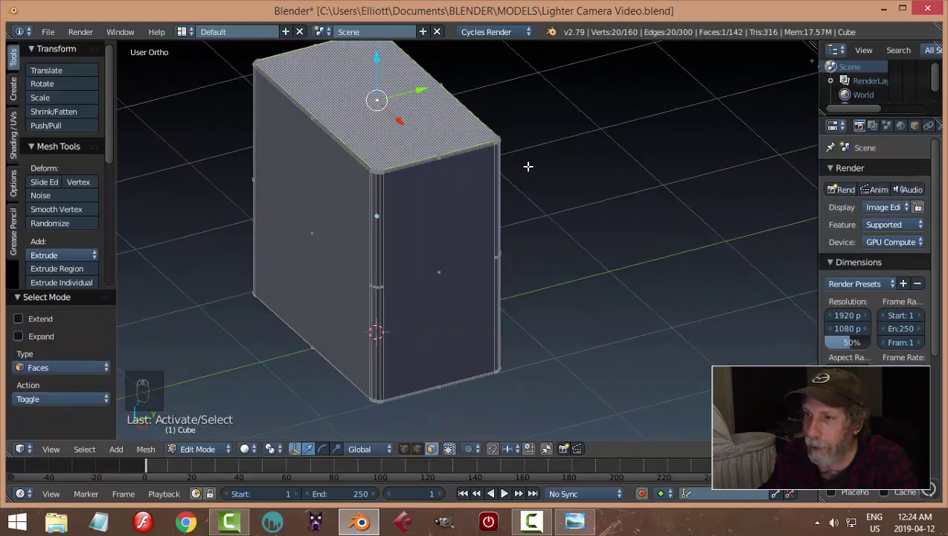
key(e)
drag(385, 56, 398, 212)
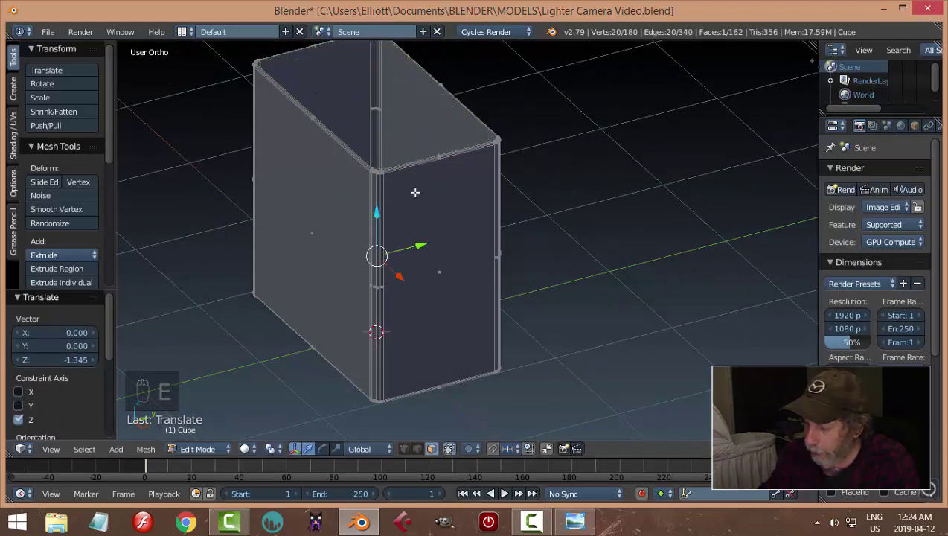
In front wireframe view, lower the extruded inner face along Z to just above the block's bottom
key(KP_1)
key(z)
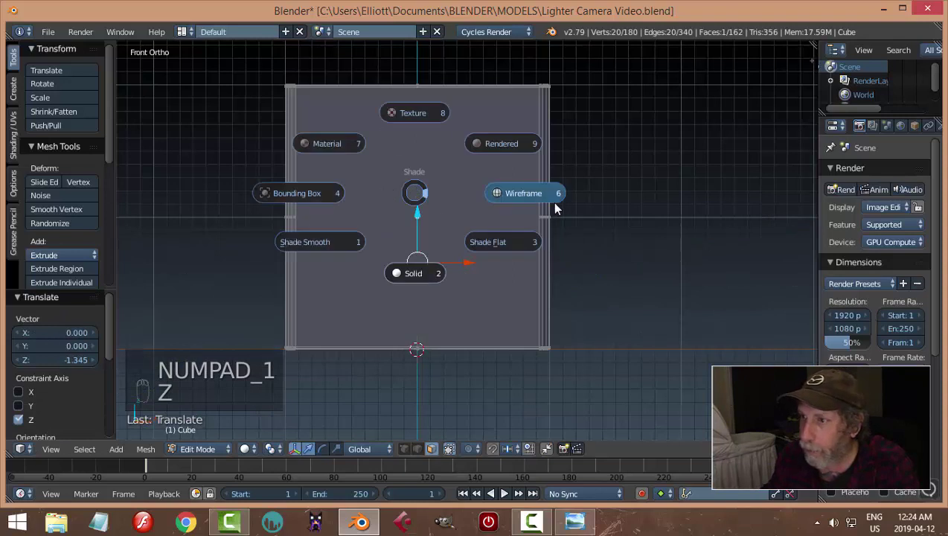
click(555, 206)
drag(417, 214, 421, 292)
key(a)
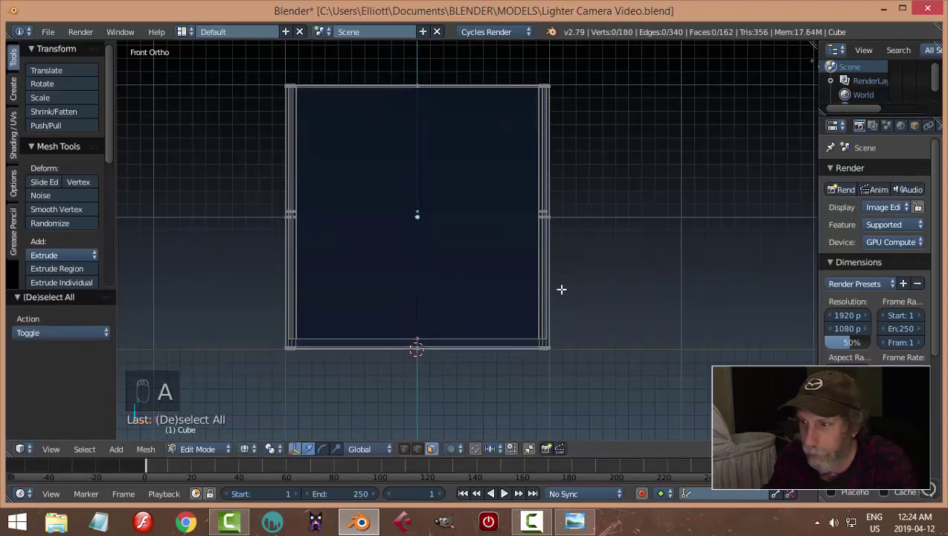
Return to solid shading and bring the hollowed block's upper rim corner up close
key(z)
click(562, 364)
mouse_move(619, 258)
middle_down()
mouse_move(502, 299)
mouse_move(531, 336)
mouse_move(527, 282)
middle_up()
scroll(542, 178, up, 6)
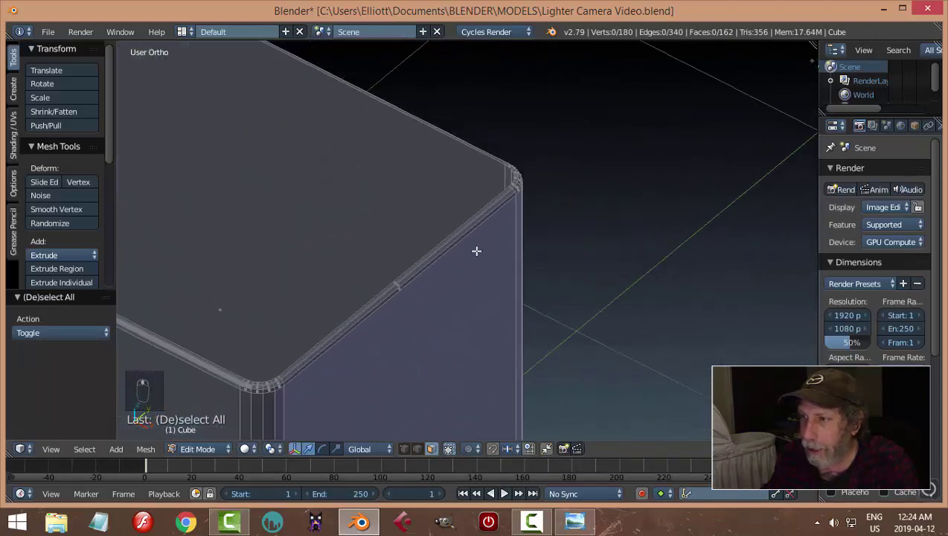
Change to edge selection and bevel the inner edge loop of the case's top rim by about 0.003 with three segments
middle_drag(476, 251, 608, 224)
key(ctrl+Tab)
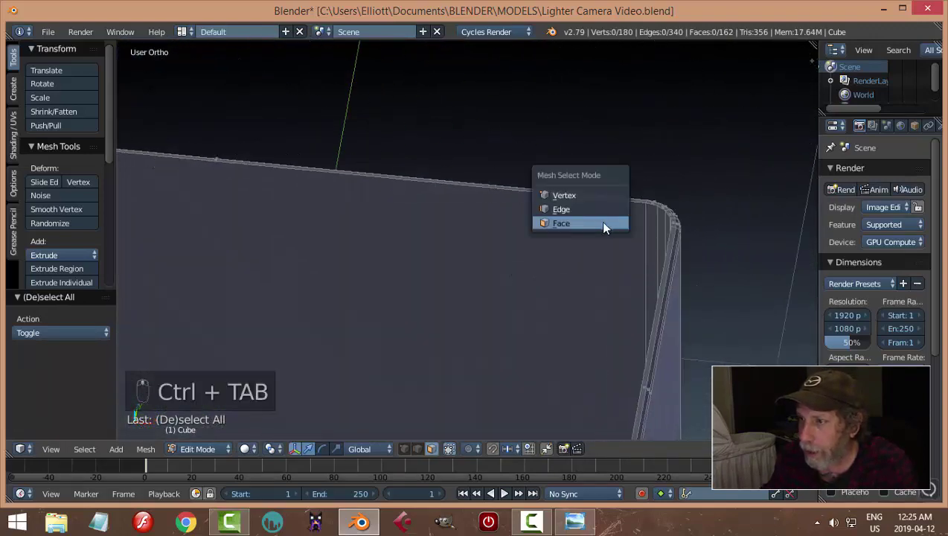
key(Escape)
key(ctrl+Tab)
click(563, 203)
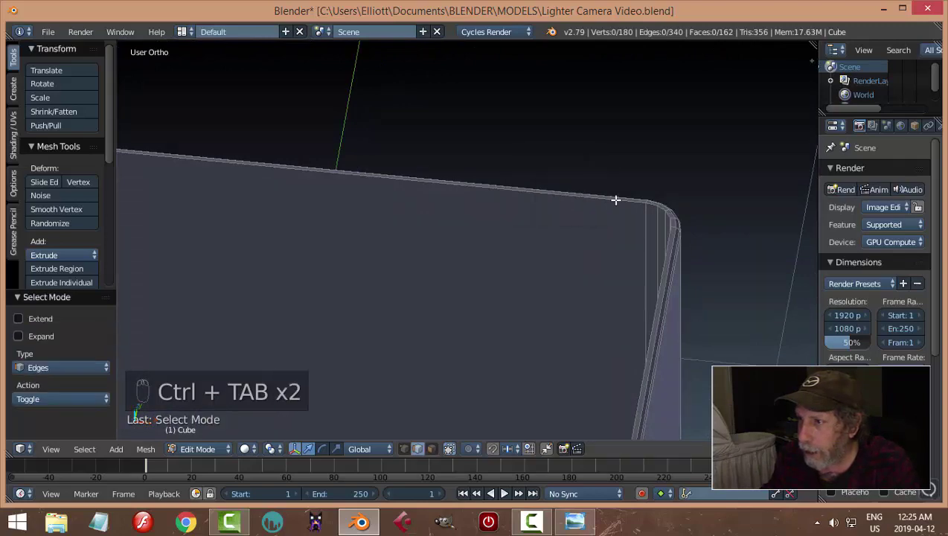
alt+right_click(616, 199)
middle_drag(613, 220, 715, 243)
key(ctrl+b)
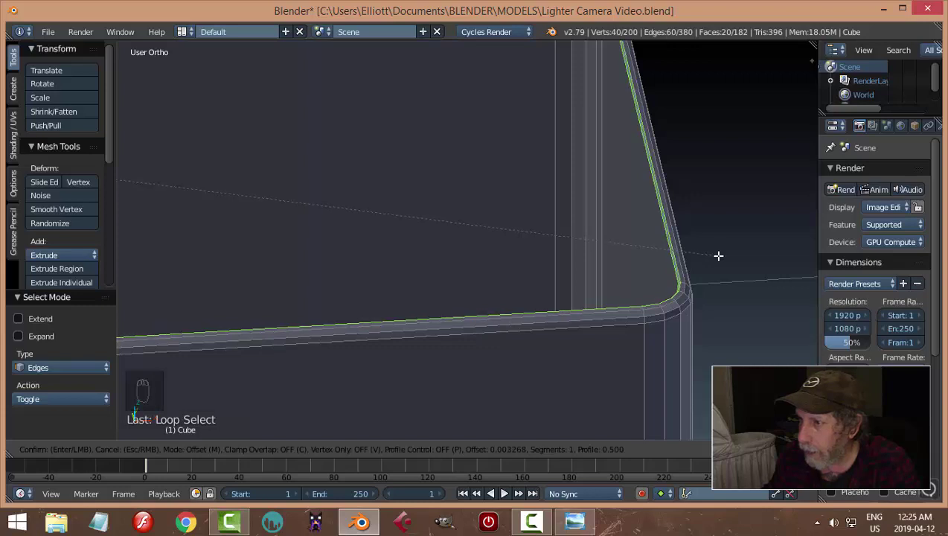
click(718, 256)
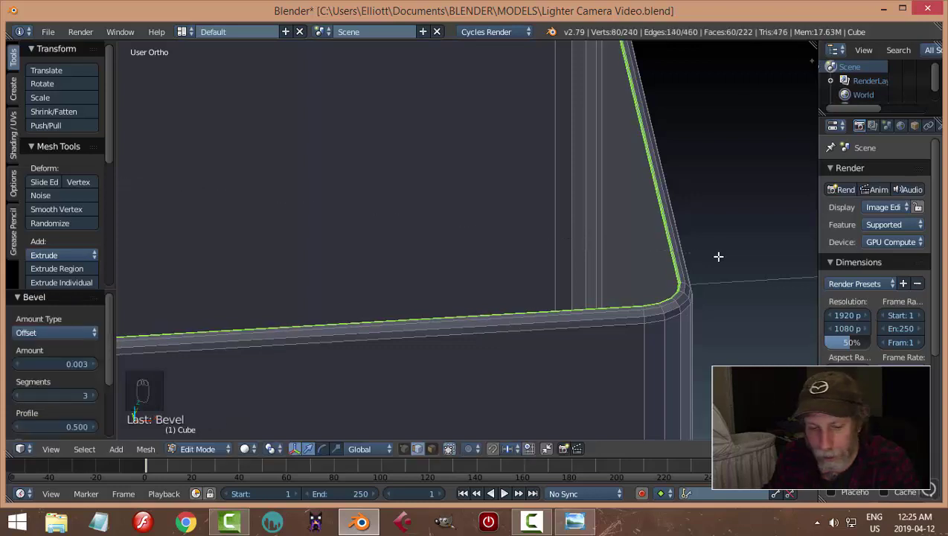
key(a)
Add a horizontal loop cut around the case's inner walls and slide it down close to the inside floor
middle_drag(617, 246, 481, 157)
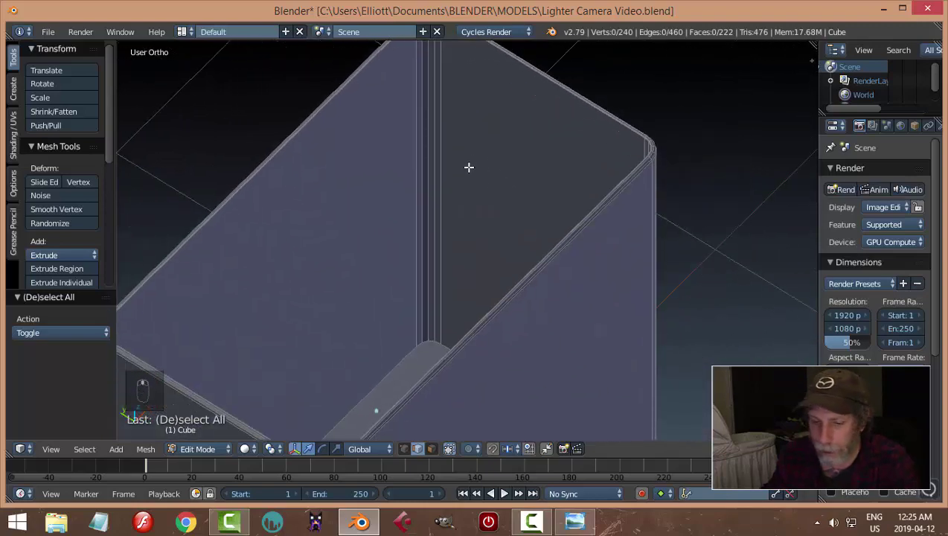
key(ctrl+r)
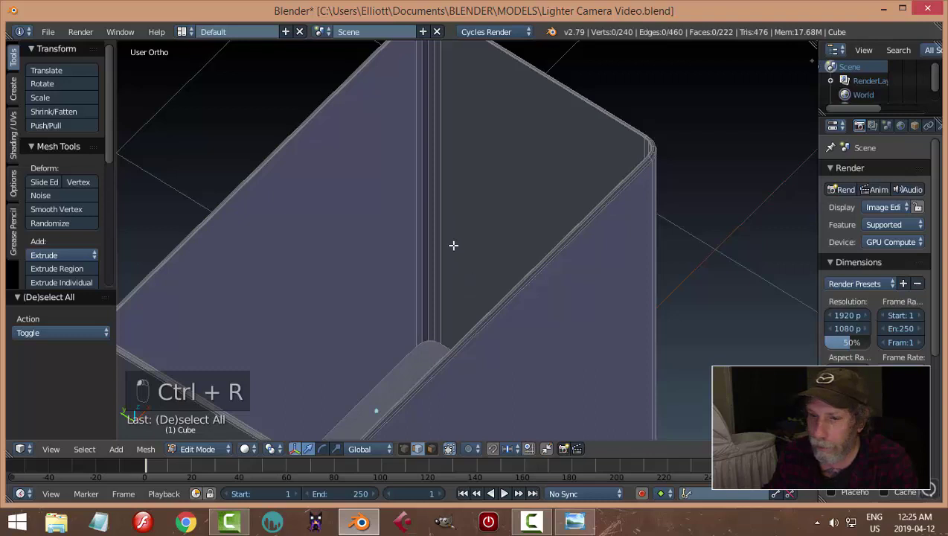
key(Escape)
key(ctrl+r)
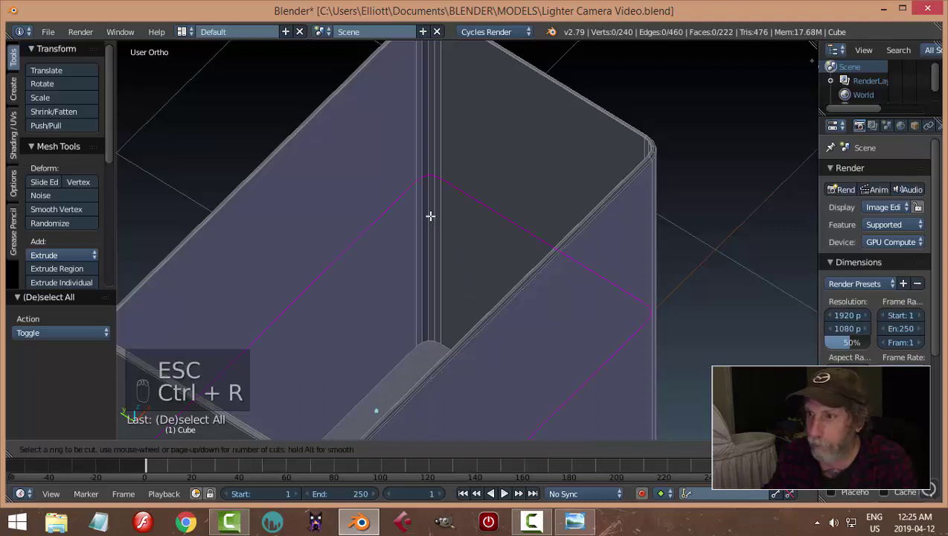
click(427, 230)
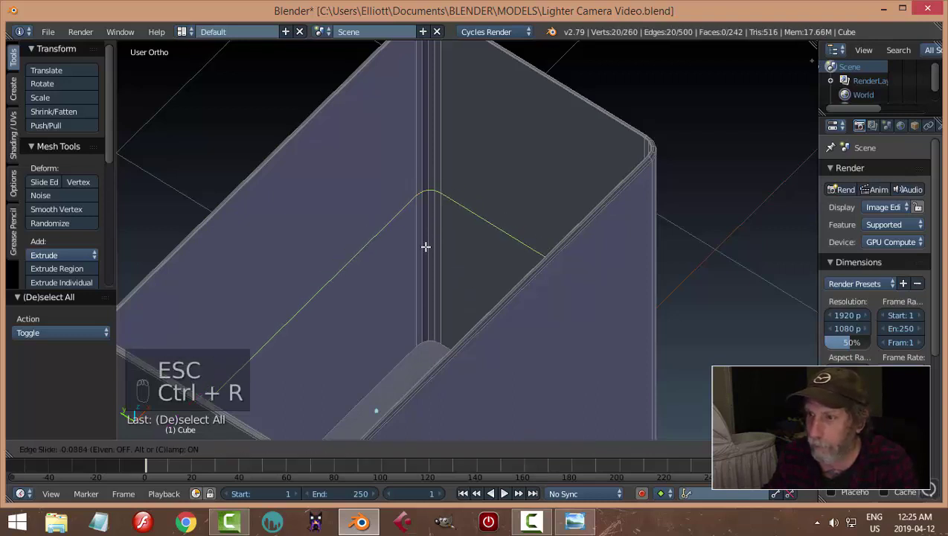
click(437, 370)
key(a)
Return to object mode, shade the case smooth and save the file over the existing one
key(Tab)
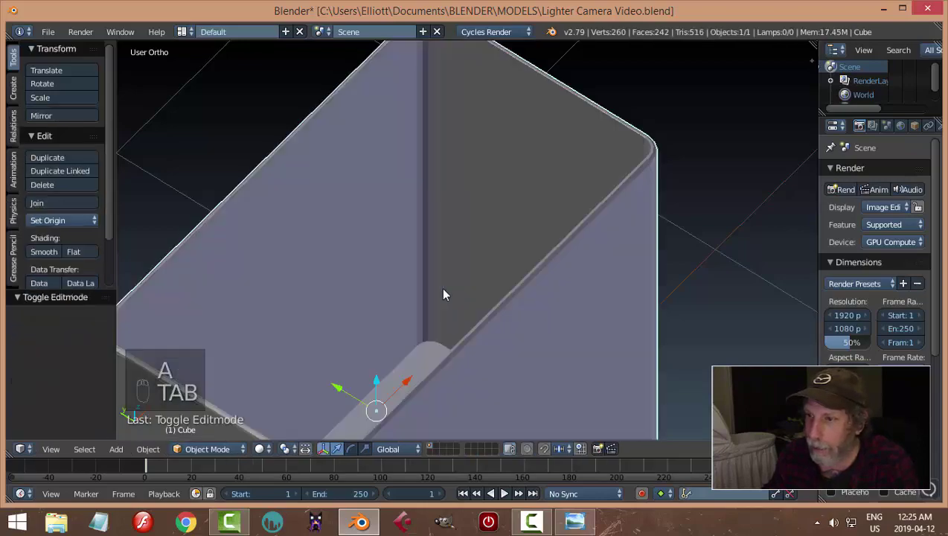
scroll(447, 290, down, 5)
click(43, 251)
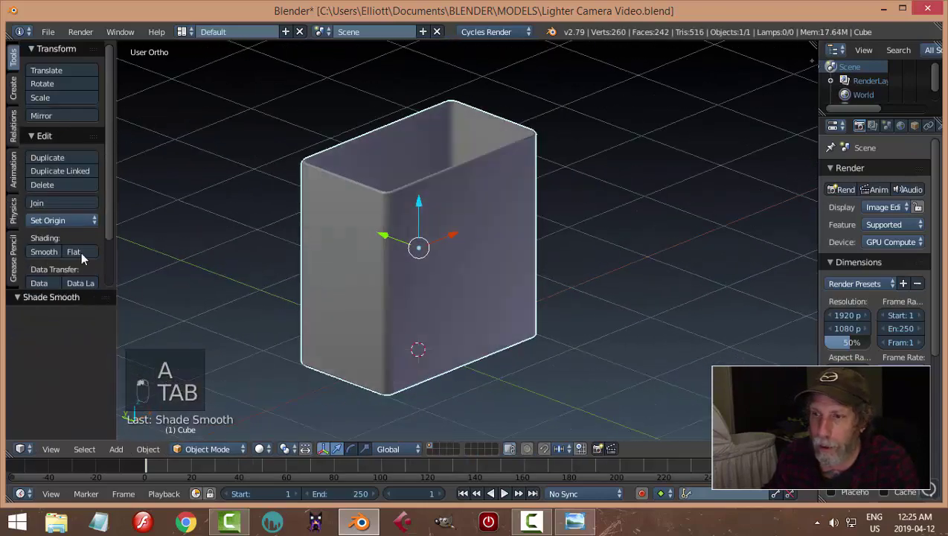
mouse_move(502, 294)
middle_down()
mouse_move(462, 253)
mouse_move(370, 275)
mouse_move(337, 213)
mouse_move(434, 233)
mouse_move(522, 372)
mouse_move(529, 361)
mouse_move(479, 377)
mouse_move(426, 333)
mouse_move(428, 257)
mouse_move(417, 284)
middle_up()
scroll(419, 273, down, 3)
key(KP_1)
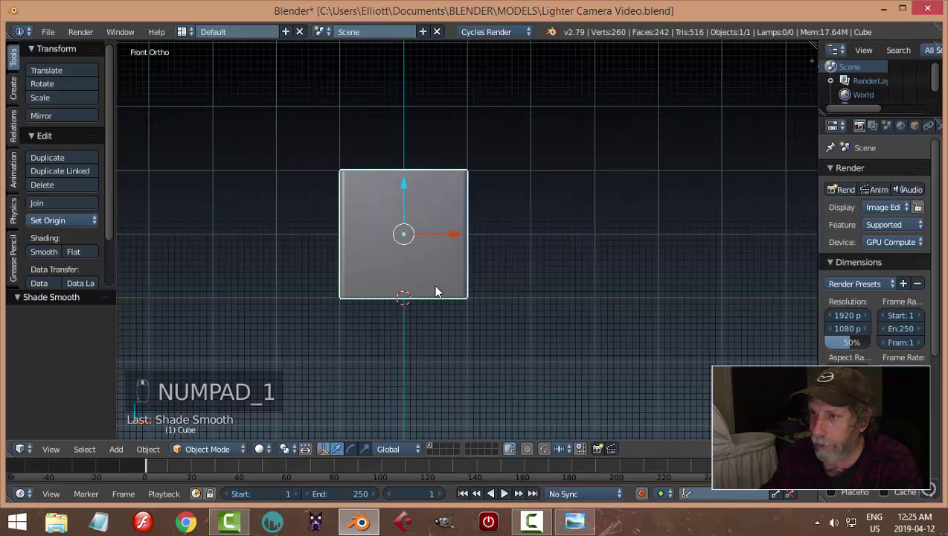
key(ctrl+s)
click(539, 239)
Duplicate the case in front view and move the copy 2.016 units up along Z
scroll(527, 241, up, 2)
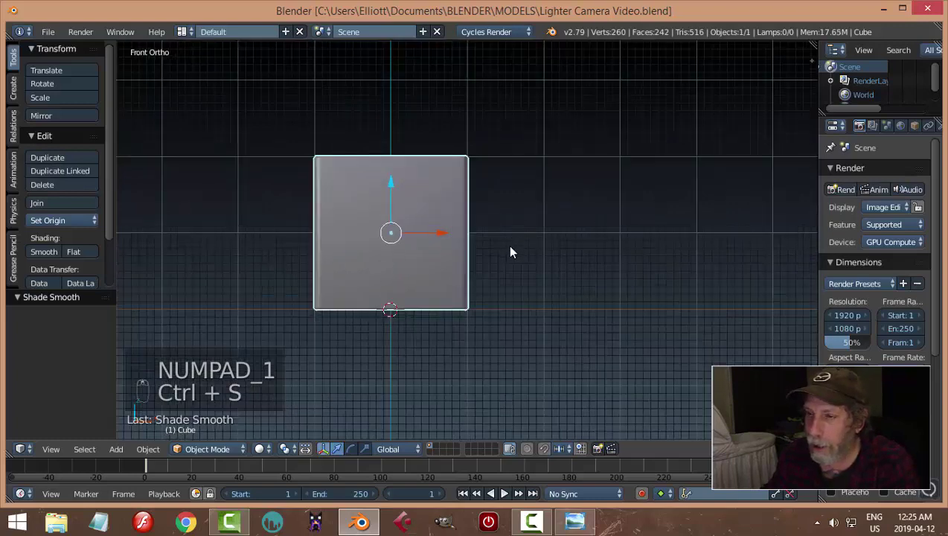
key(shift+d)
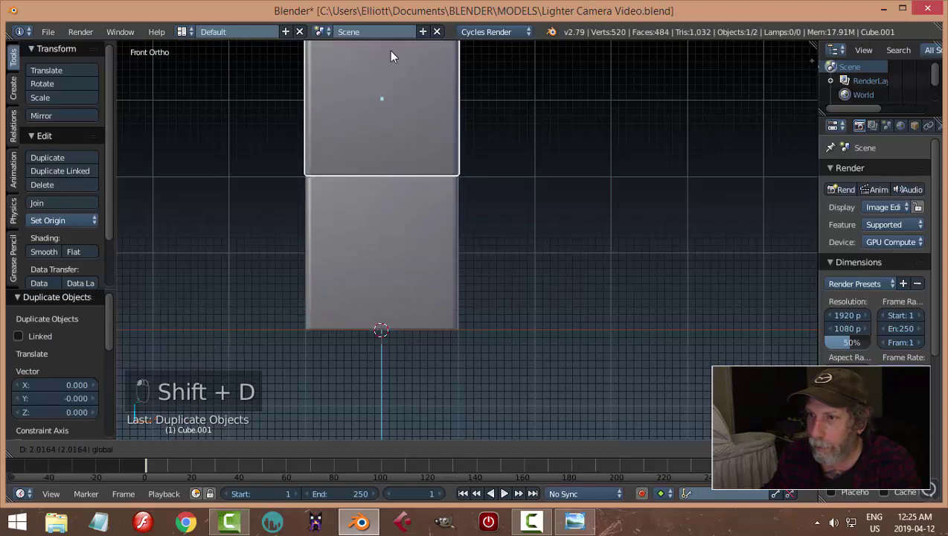
click(390, 54)
Rotate the upper copy 180 degrees about the X axis and raise it slightly above the lower case
middle_drag(390, 54, 508, 195)
key(r)
key(x)
key(1)
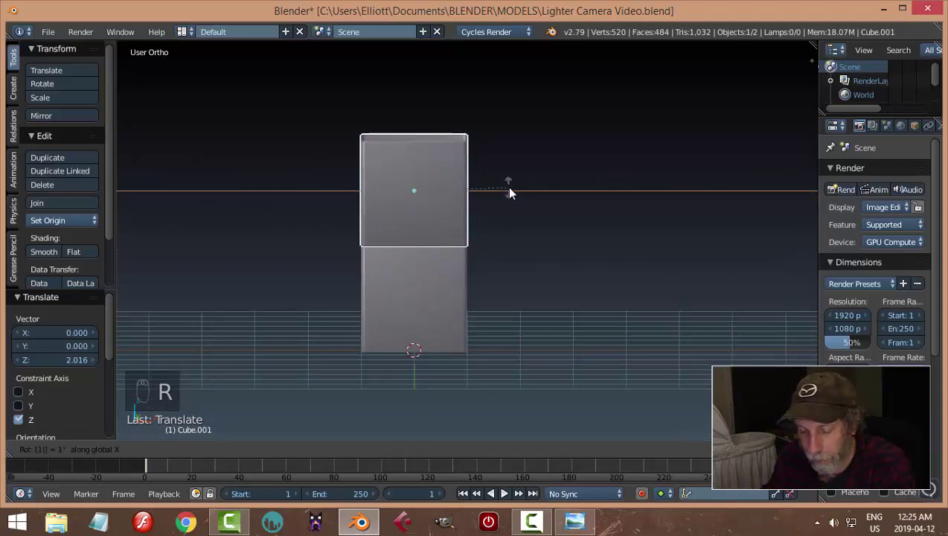
text(80)
key(Return)
middle_drag(550, 216, 411, 137)
drag(411, 136, 412, 130)
In wireframe edit mode, lower the upper copy's top geometry along Z to shorten it to about two thirds of its height
key(Tab)
click(622, 204)
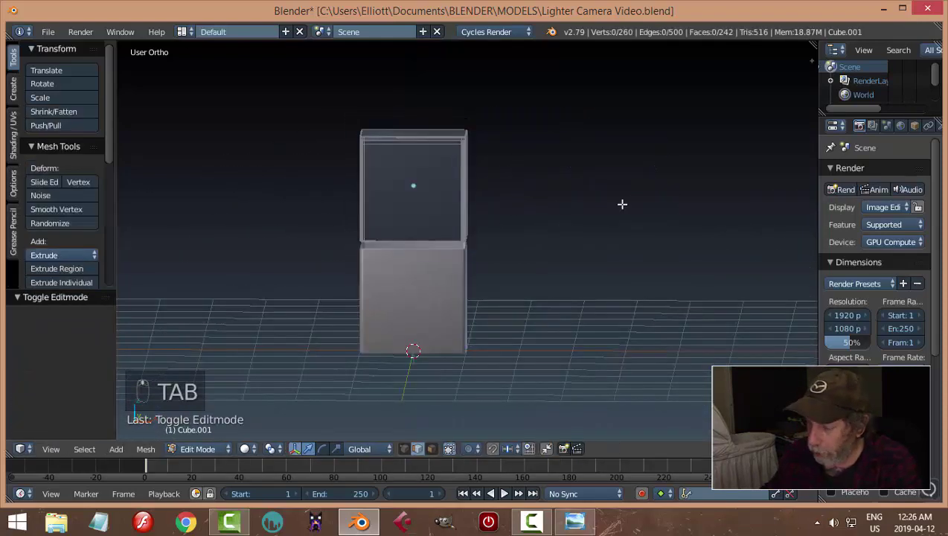
key(KP_1)
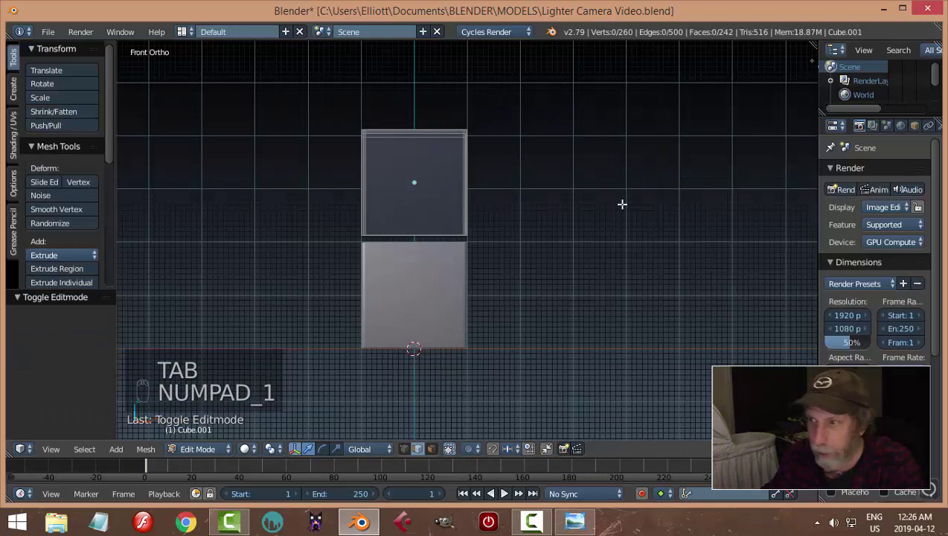
key(z)
drag(295, 88, 521, 177)
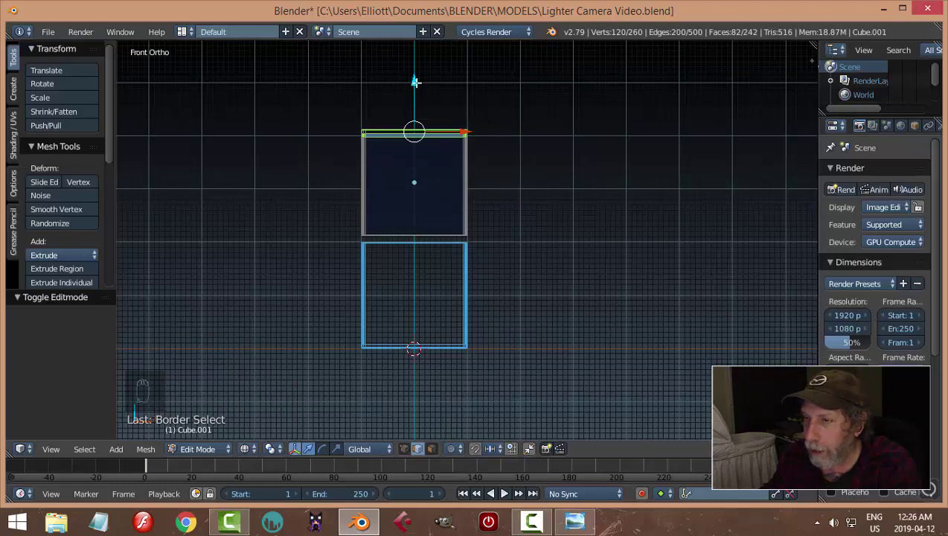
drag(414, 82, 417, 122)
key(a)
key(Tab)
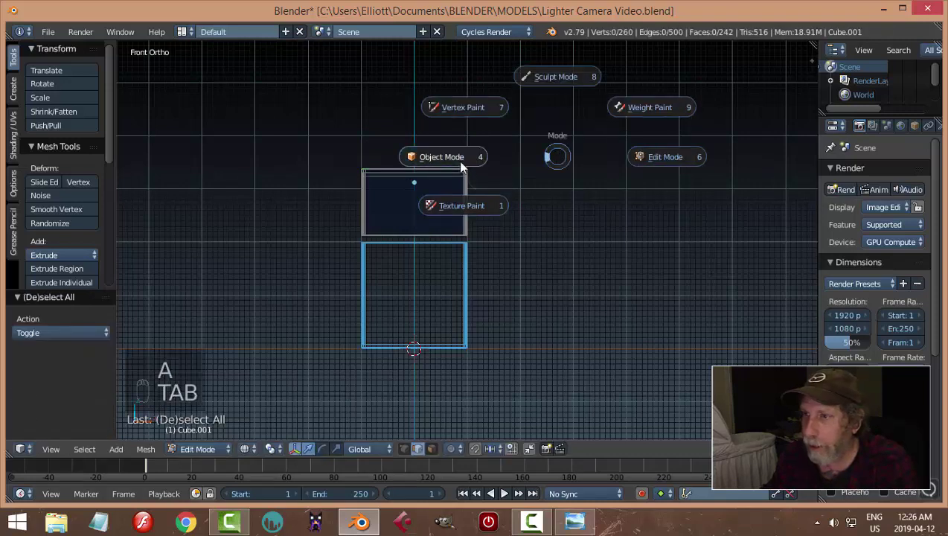
key(z)
click(609, 256)
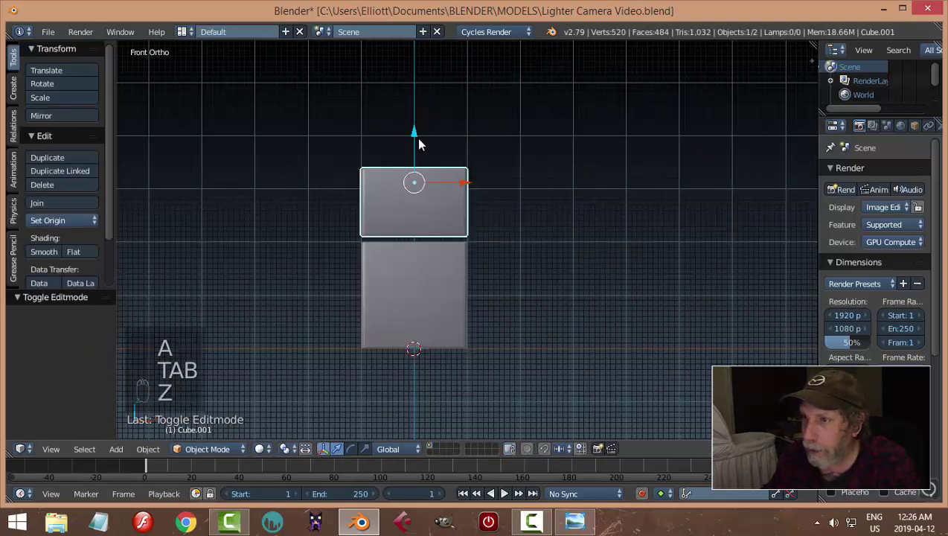
Lower the shortened lid along Z until it sits on top of the lower case
drag(419, 146, 415, 140)
key(a)
middle_drag(550, 177, 442, 205)
Select the lid and the lower case together and scale both slightly thinner along Y
right_click(442, 204)
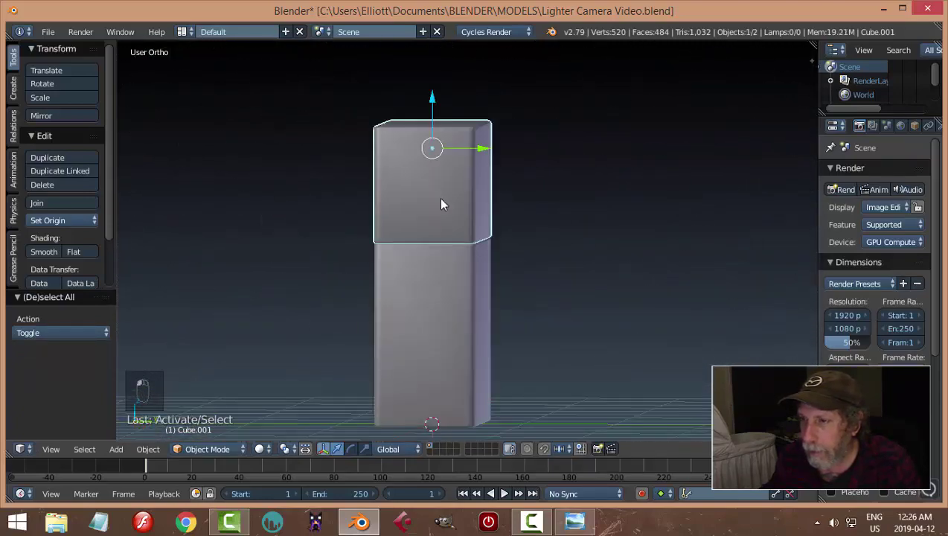
shift+right_click(462, 277)
middle_drag(547, 257, 548, 250)
key(s)
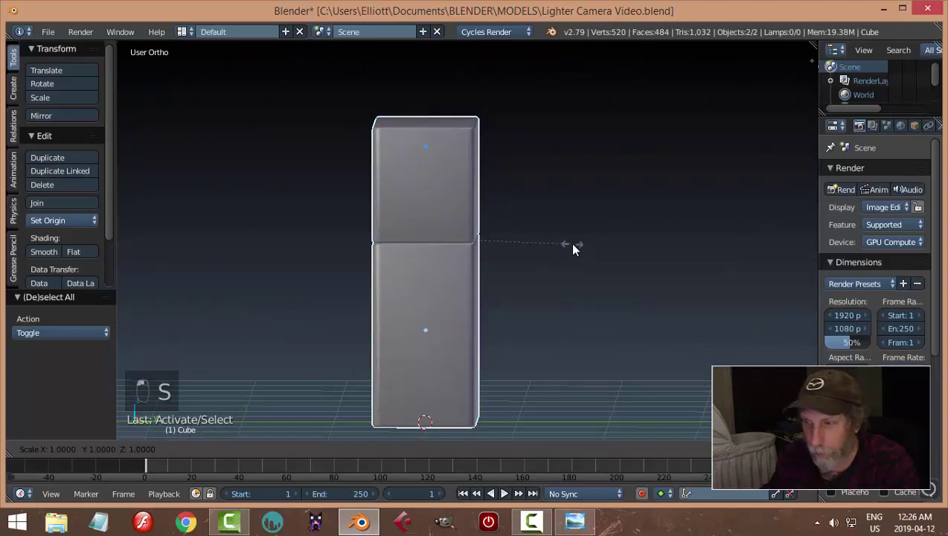
click(570, 242)
key(a)
Open the lid's mesh for editing with nothing selected and switch to face selection
middle_drag(479, 228, 559, 267)
right_click(413, 212)
key(Tab)
click(646, 224)
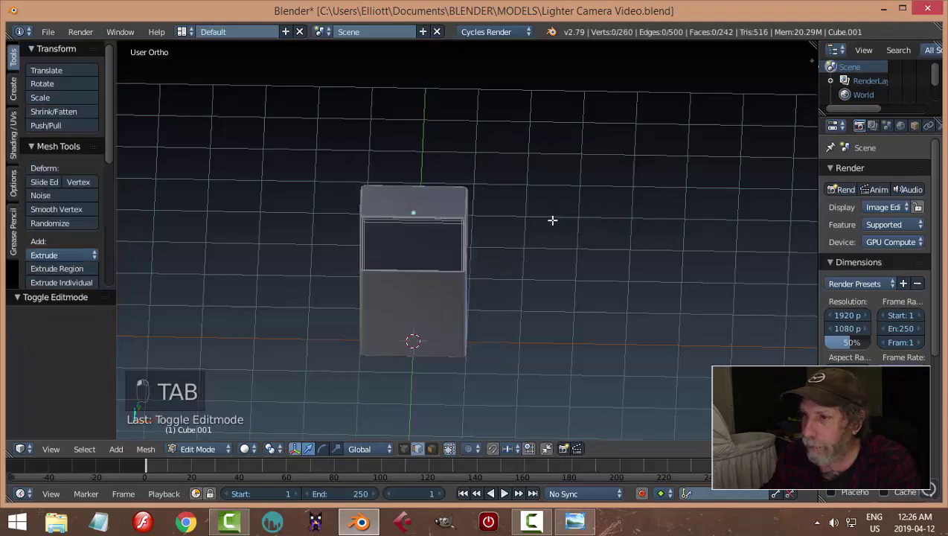
scroll(552, 220, up, 4)
key(a)
key(a)
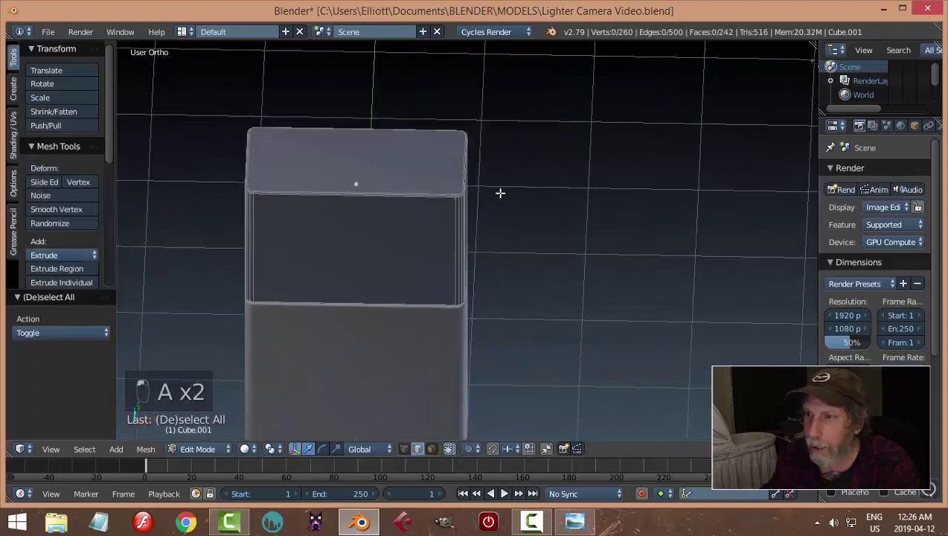
mouse_move(500, 193)
middle_down()
mouse_move(470, 174)
mouse_move(489, 188)
middle_up()
key(ctrl+Tab)
click(483, 204)
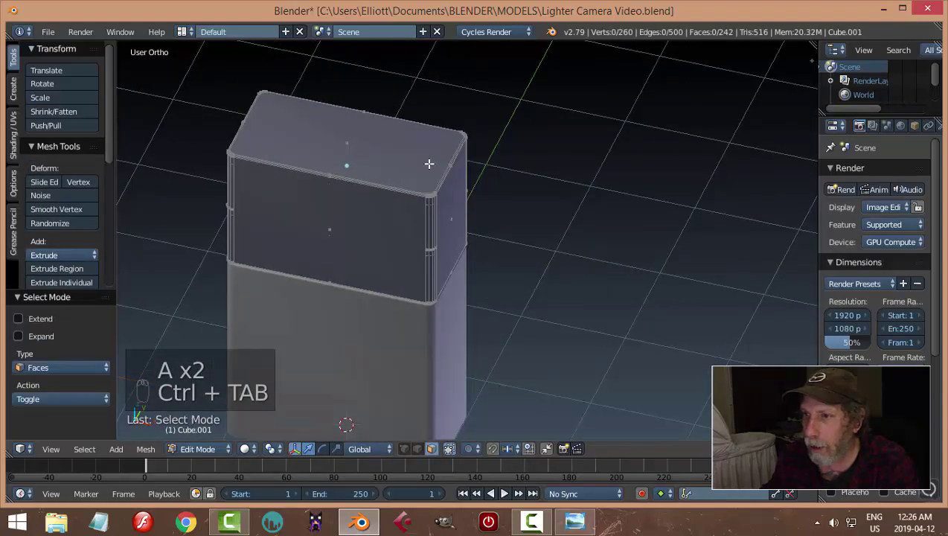
Inset the lid's top face by about 0.01 and return to object mode
right_click(429, 163)
middle_drag(523, 161, 518, 181)
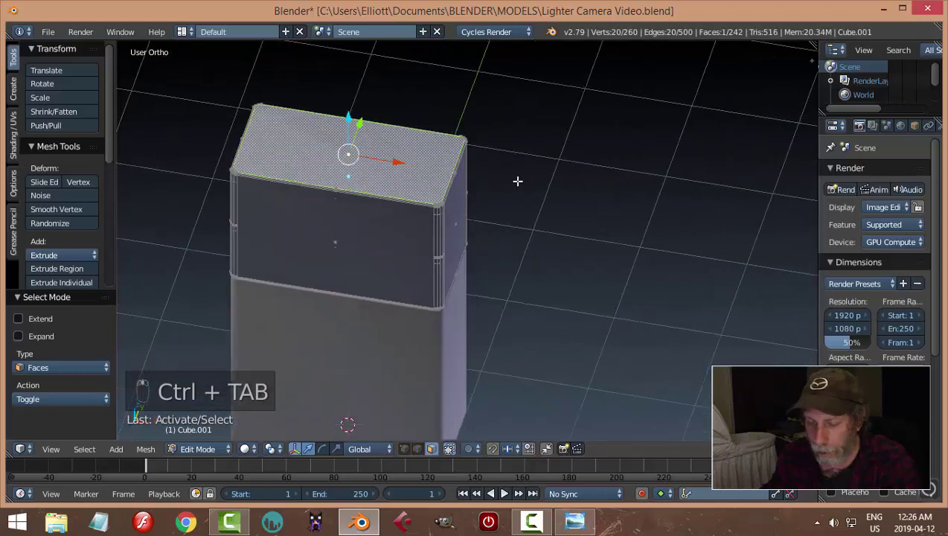
key(i)
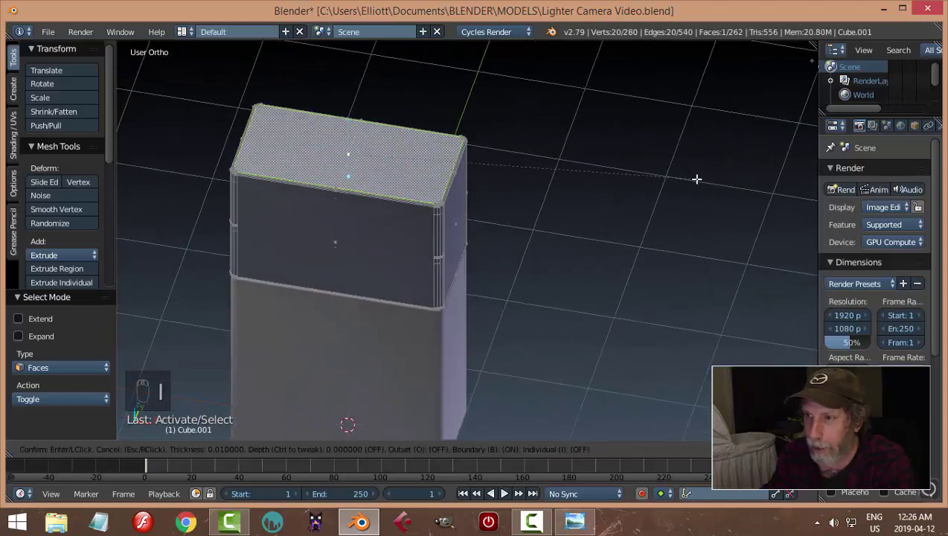
click(696, 179)
key(a)
key(Tab)
click(563, 183)
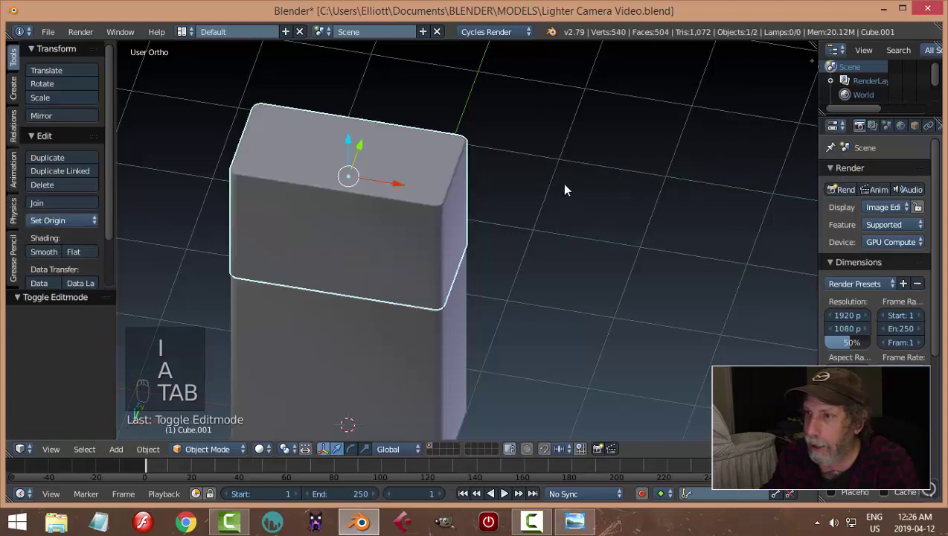
middle_drag(563, 183, 583, 216)
scroll(618, 171, up, 3)
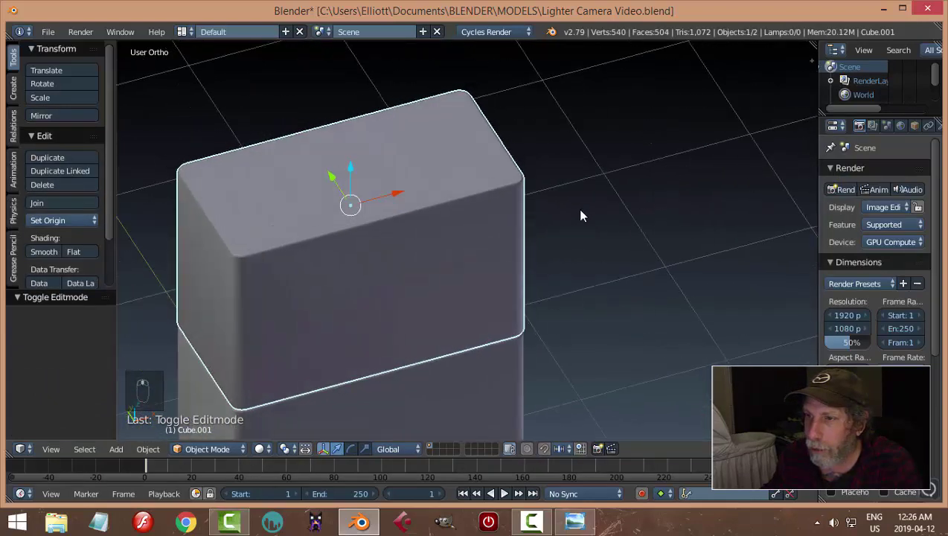
Edit the lid in edge selection and select its bottom edge on the +X side, at the seam with the case
middle_drag(484, 161, 463, 252)
key(a)
right_click(415, 181)
key(Tab)
click(534, 254)
scroll(439, 260, up, 5)
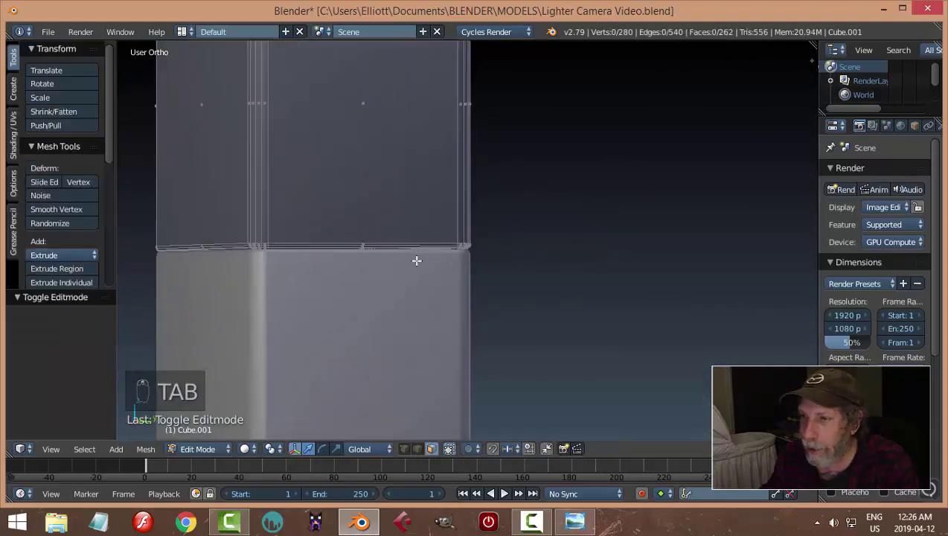
key(ctrl+Tab)
click(349, 244)
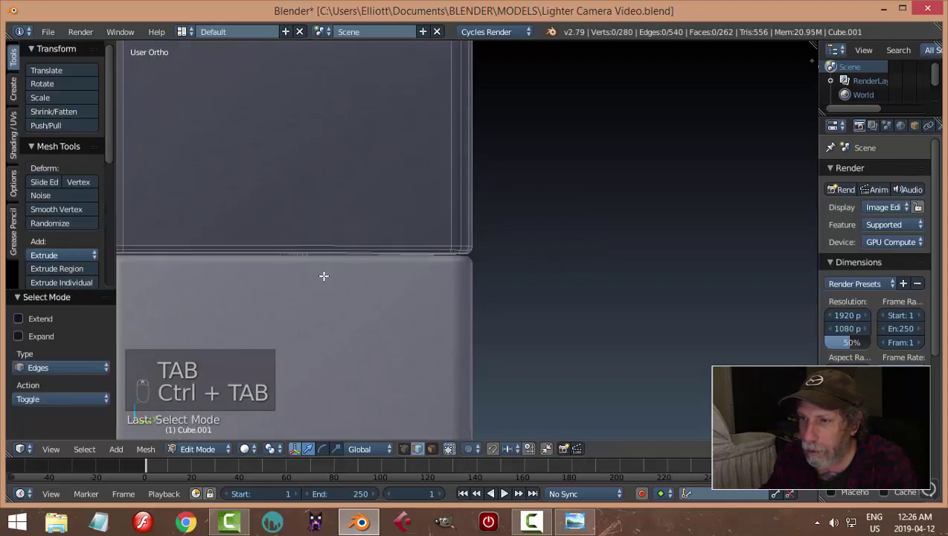
right_click(290, 253)
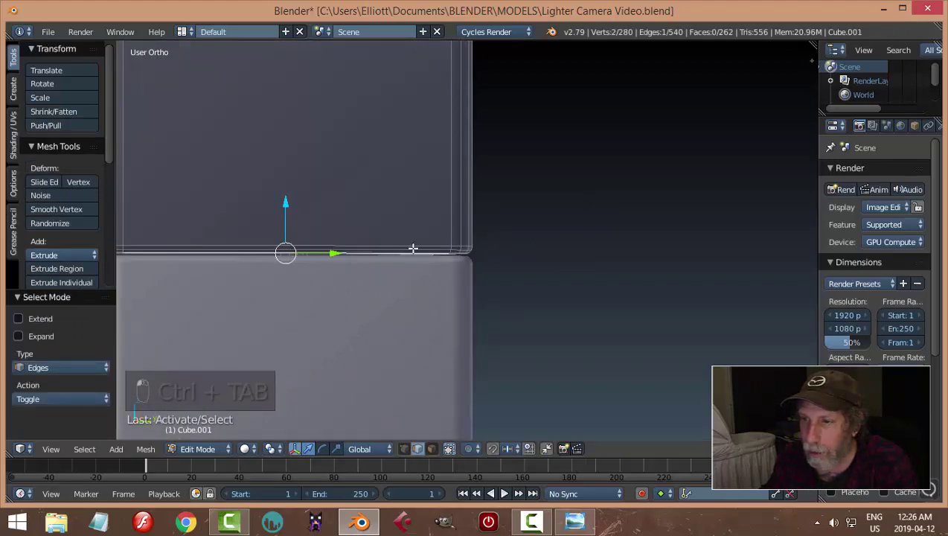
middle_drag(414, 248, 525, 218)
Set the pivot point to 3D Cursor, snap the cursor to the selected lid edge and return to object mode
click(276, 449)
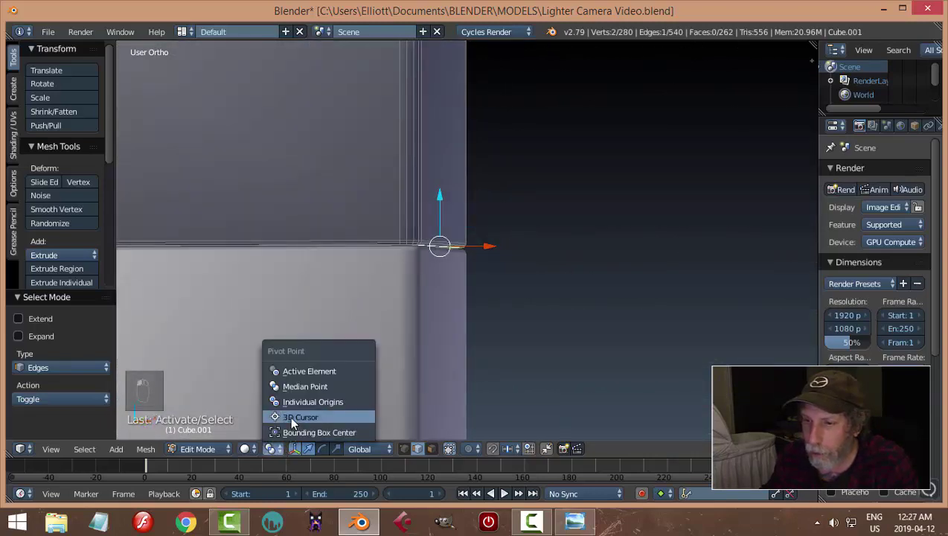
click(283, 417)
key(shift+s)
click(523, 285)
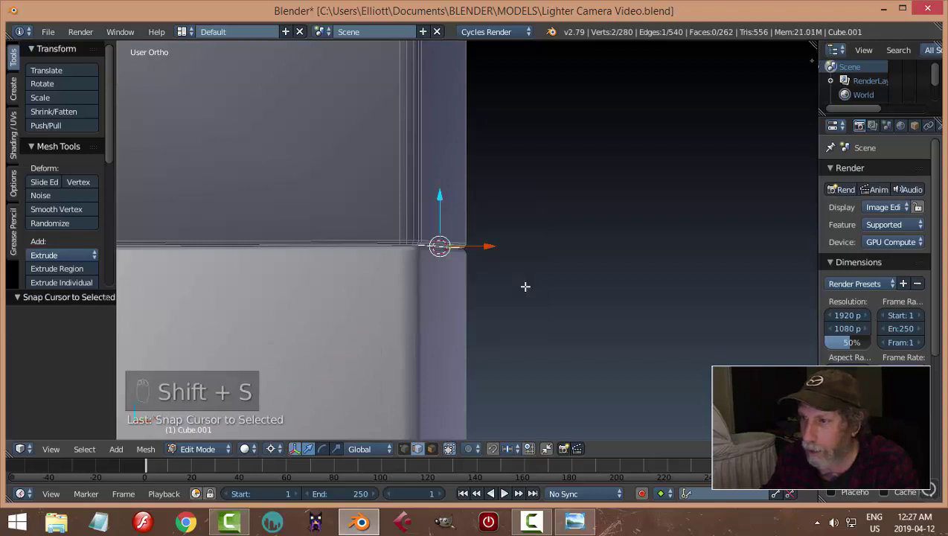
middle_drag(486, 276, 505, 279)
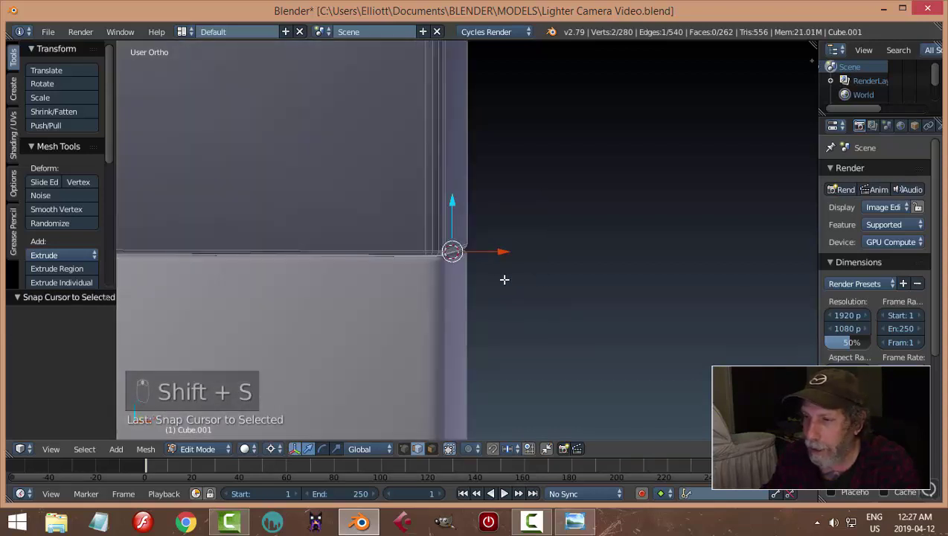
key(a)
key(Tab)
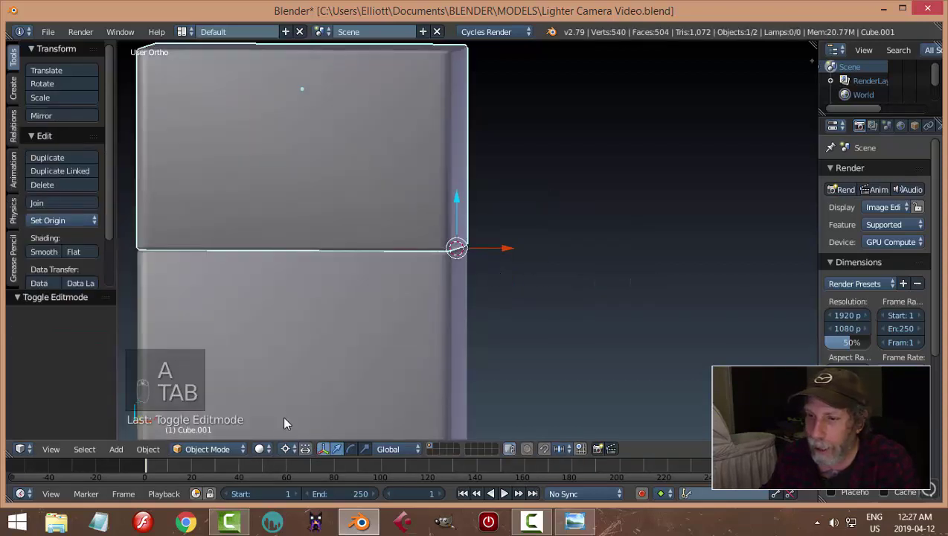
Rotate the lid open about 96 degrees around the 3D Cursor in front view, and switch the pivot point off 3D Cursor
click(285, 452)
click(313, 416)
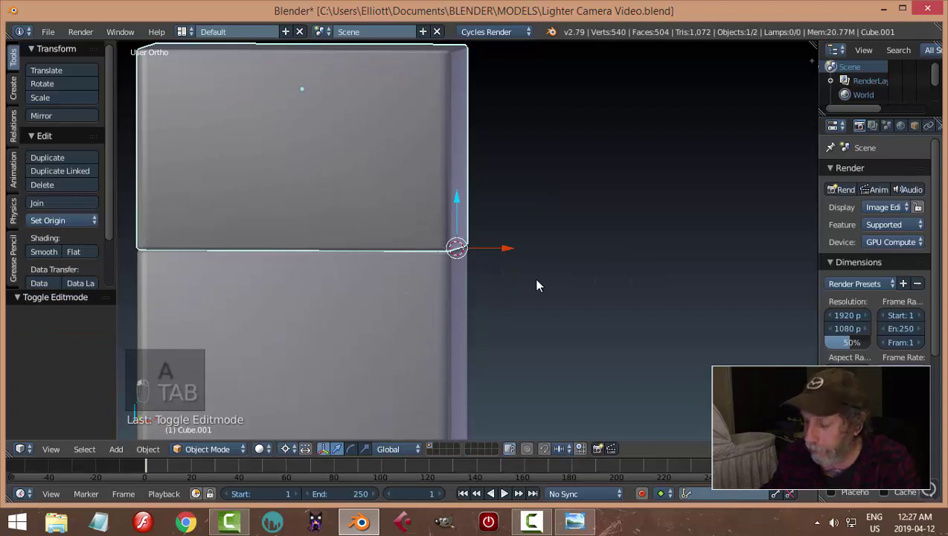
key(KP_1)
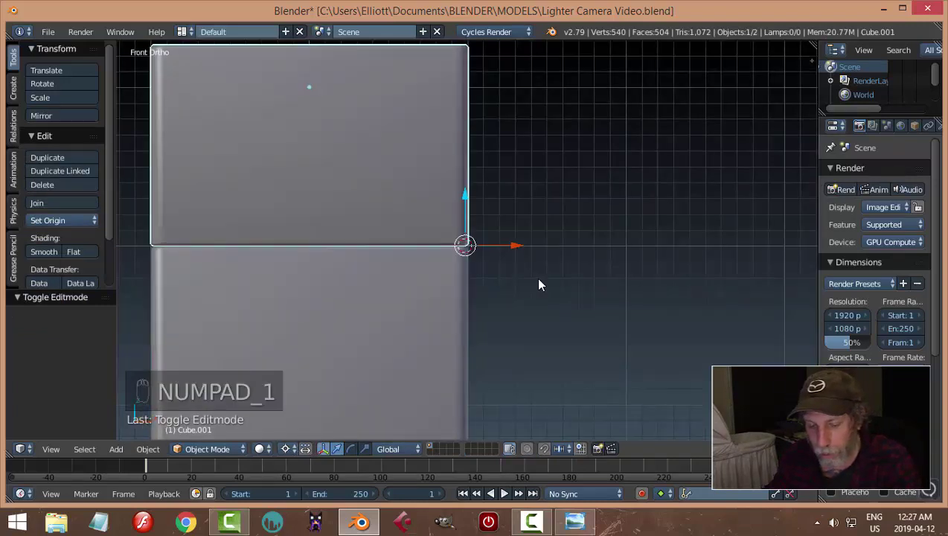
key(r)
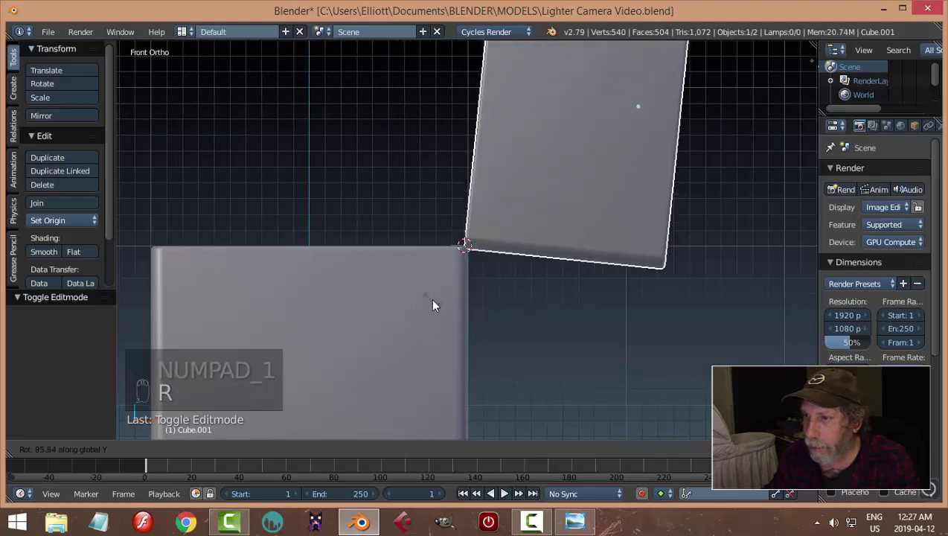
click(423, 292)
key(a)
middle_drag(480, 237, 268, 430)
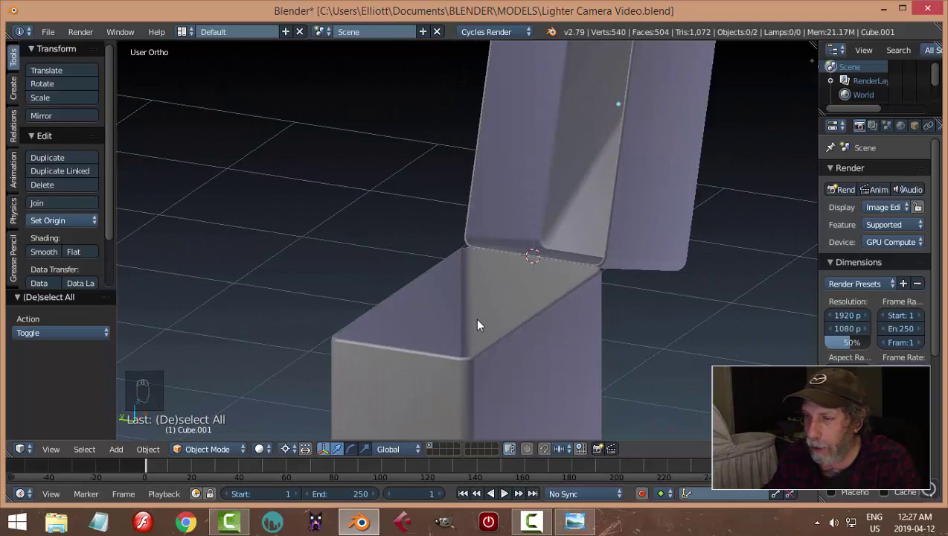
click(289, 456)
click(318, 398)
In face selection, extrude the inner top face of the opened lid and return to object mode
middle_drag(445, 345, 540, 267)
right_click(531, 242)
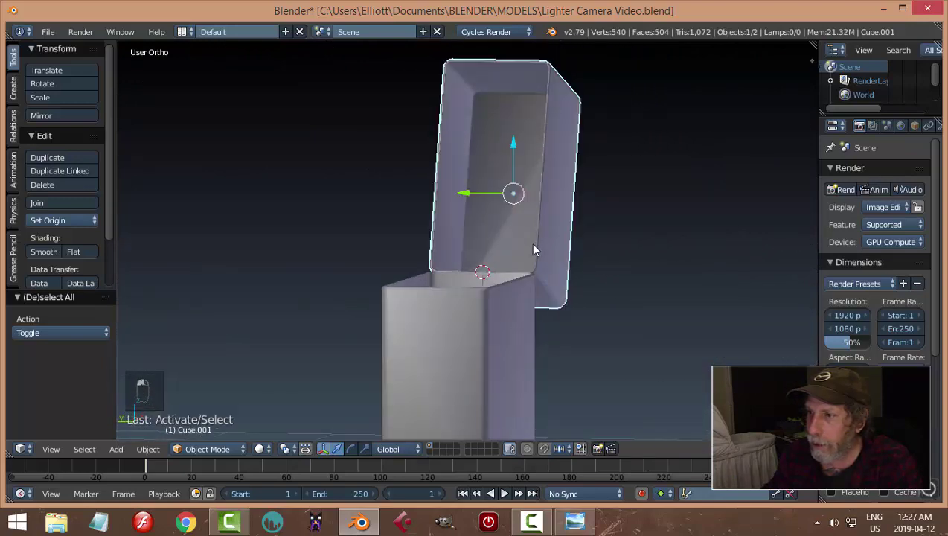
key(Tab)
click(637, 244)
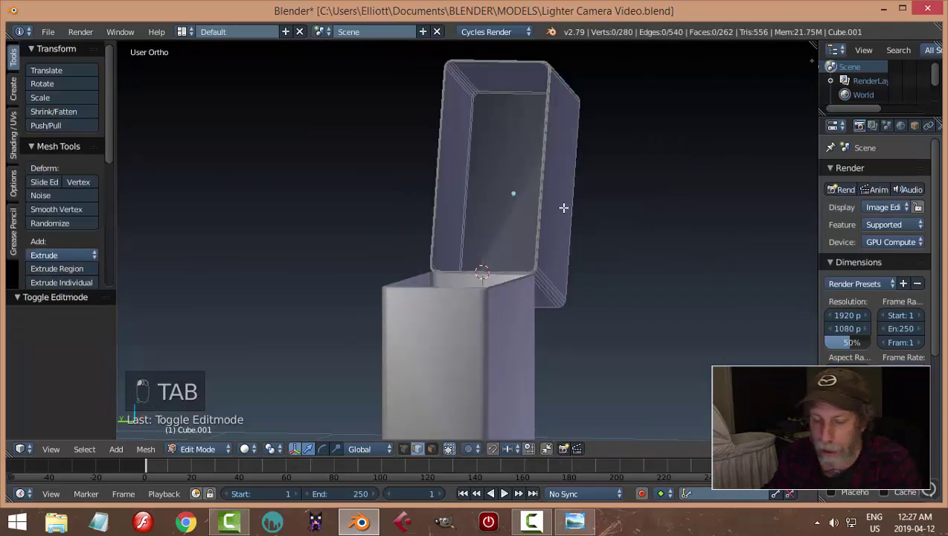
key(ctrl+Tab)
click(542, 224)
right_click(504, 191)
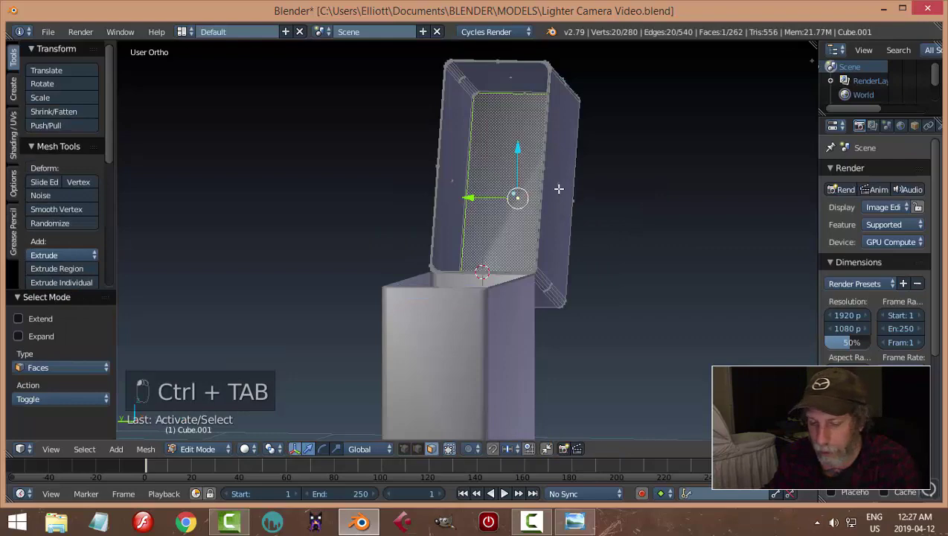
key(e)
key(a)
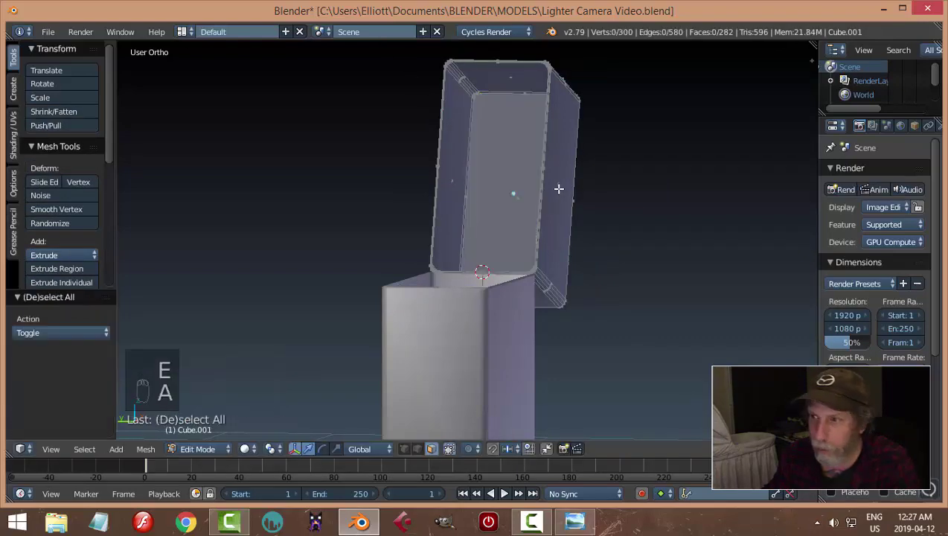
key(Tab)
click(478, 202)
Try adding a 24-vertex cylinder with cap fill Nothing at the 3D cursor, and undo it
middle_drag(595, 195, 547, 211)
key(a)
key(a)
key(shift+a)
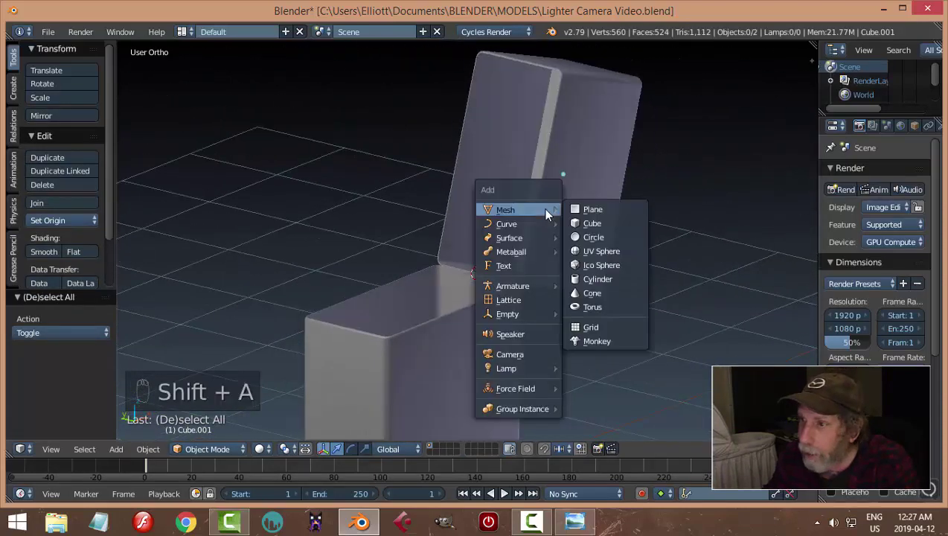
click(604, 278)
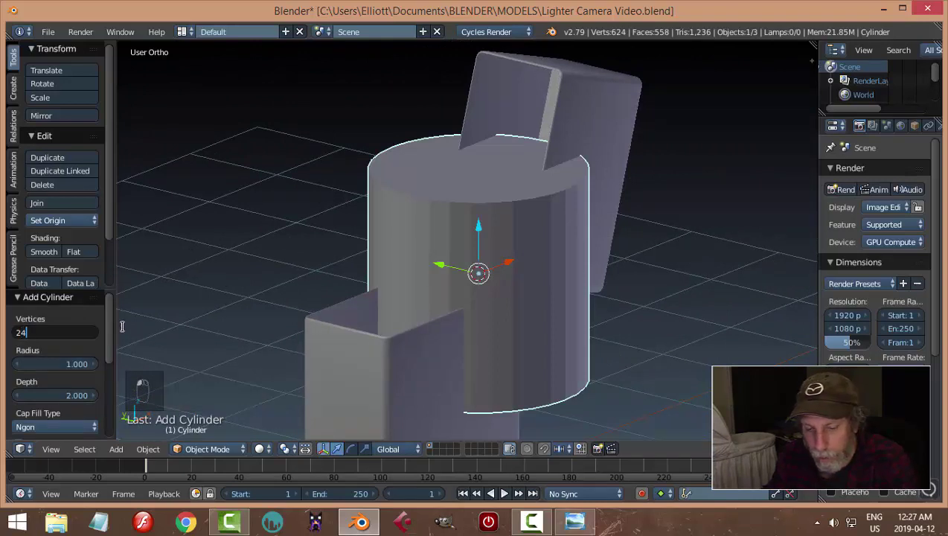
key(Return)
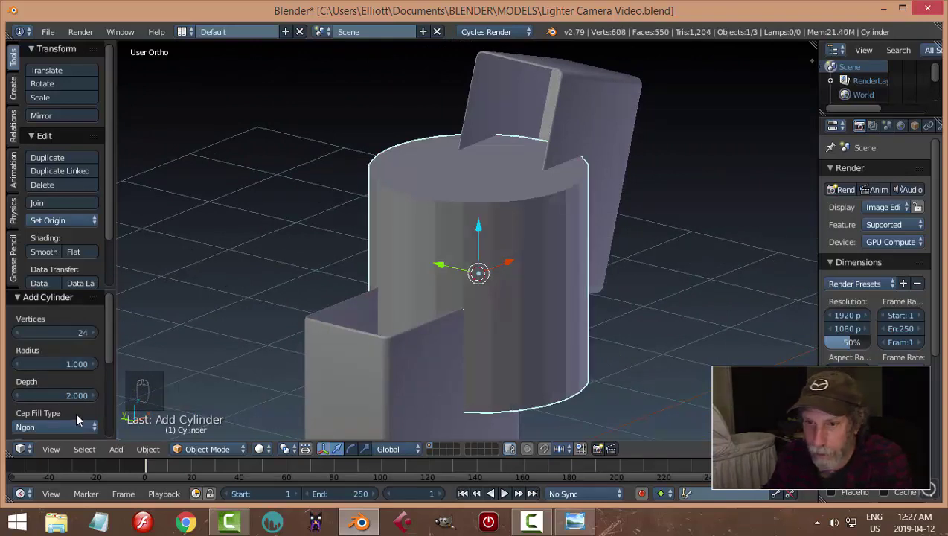
click(68, 422)
click(65, 410)
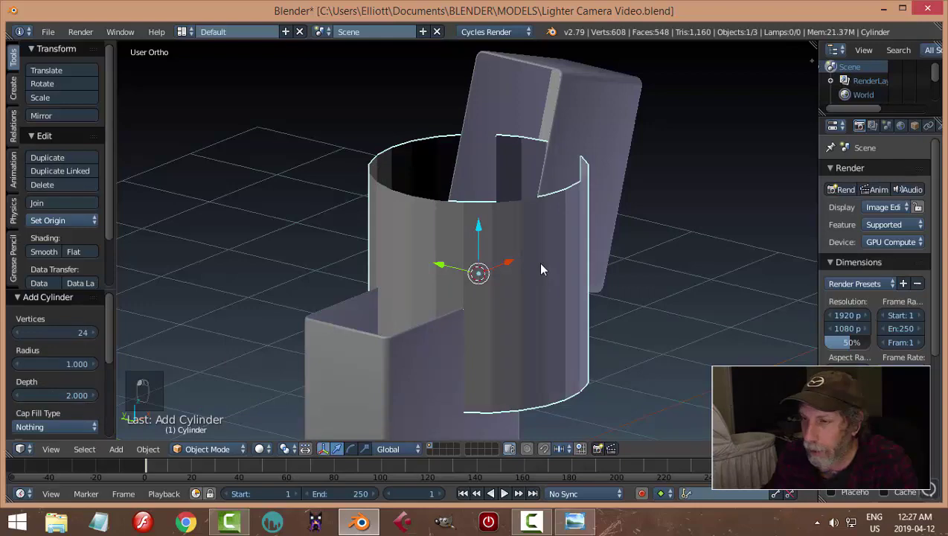
key(ctrl+z)
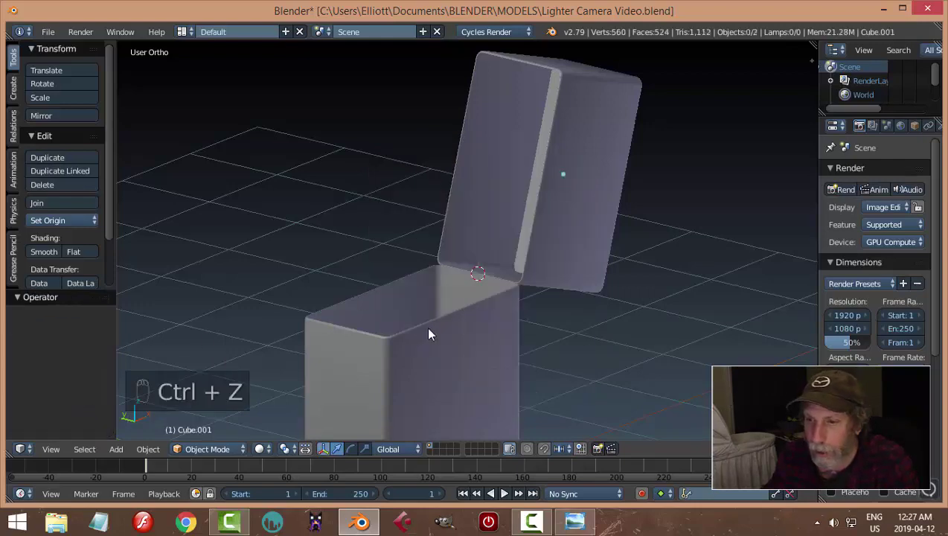
Add a 24-vertex cylinder at the 3D cursor on the hinge seam with its cap fill set to Ngon
middle_drag(428, 334, 561, 270)
key(shift+a)
mouse_move(563, 273)
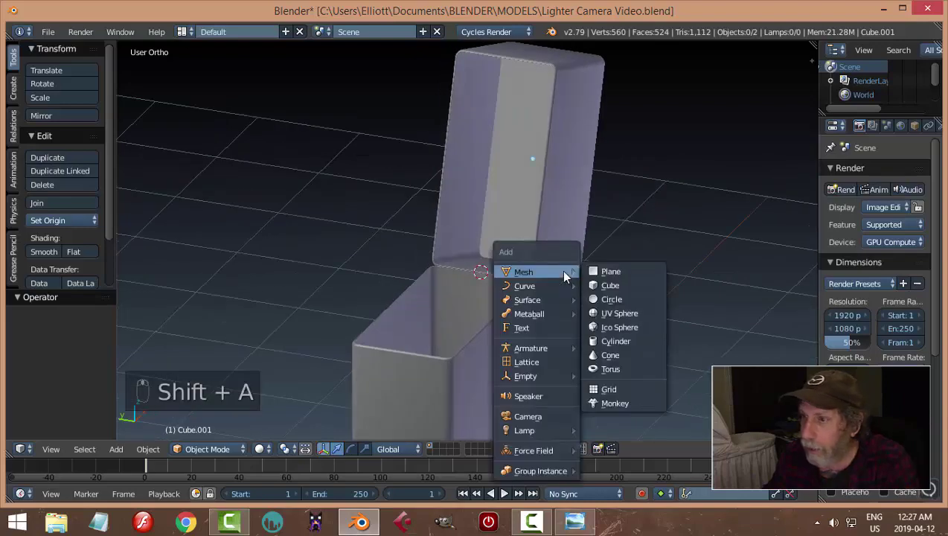
click(612, 341)
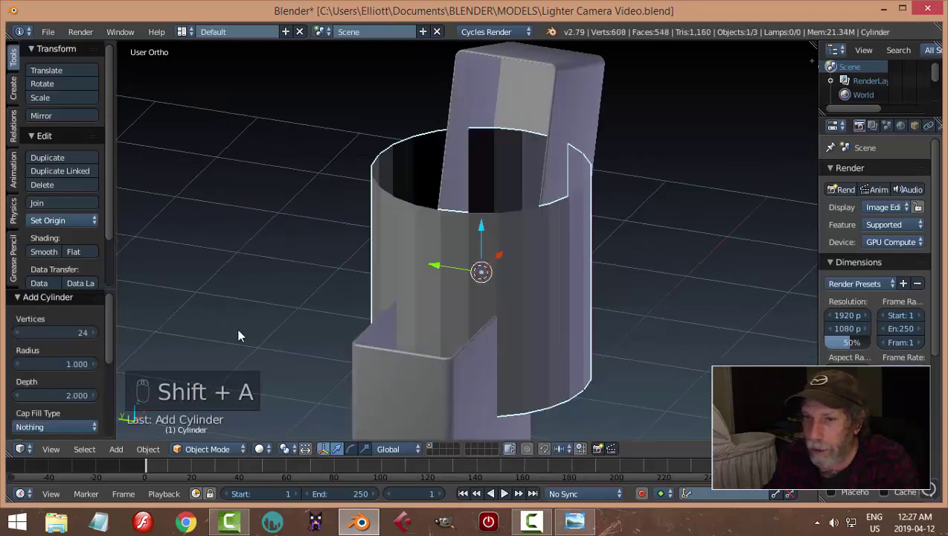
click(71, 423)
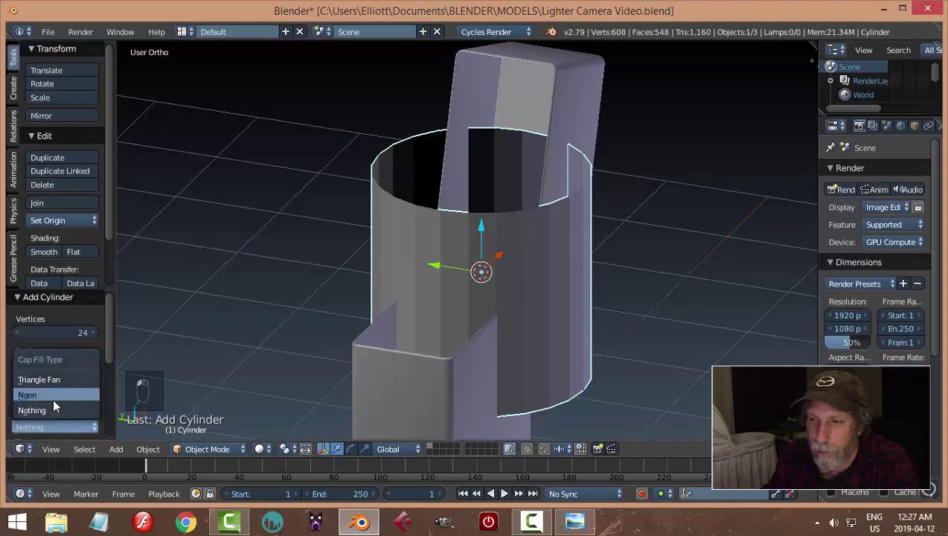
click(53, 397)
Open the cylinder's mesh for editing and scale it uniformly by about 0.237
key(Tab)
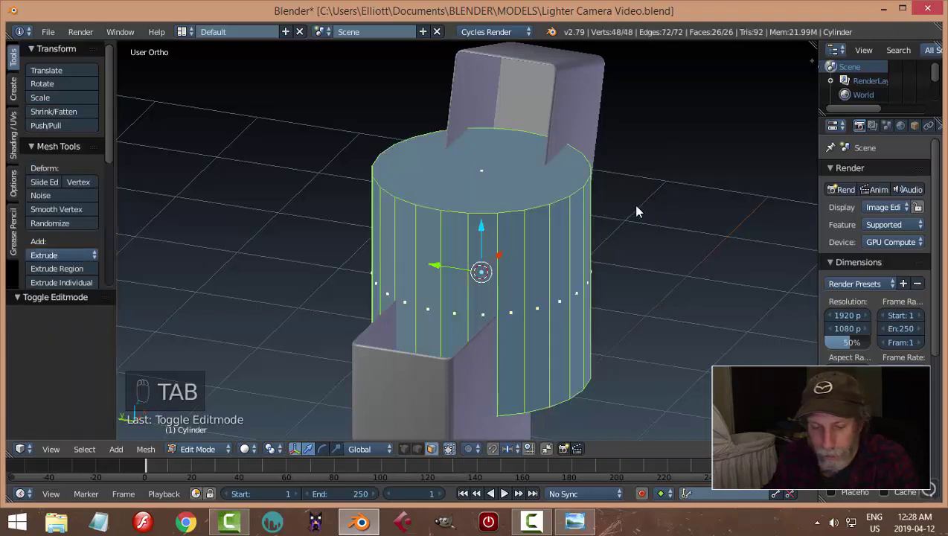
key(s)
click(521, 228)
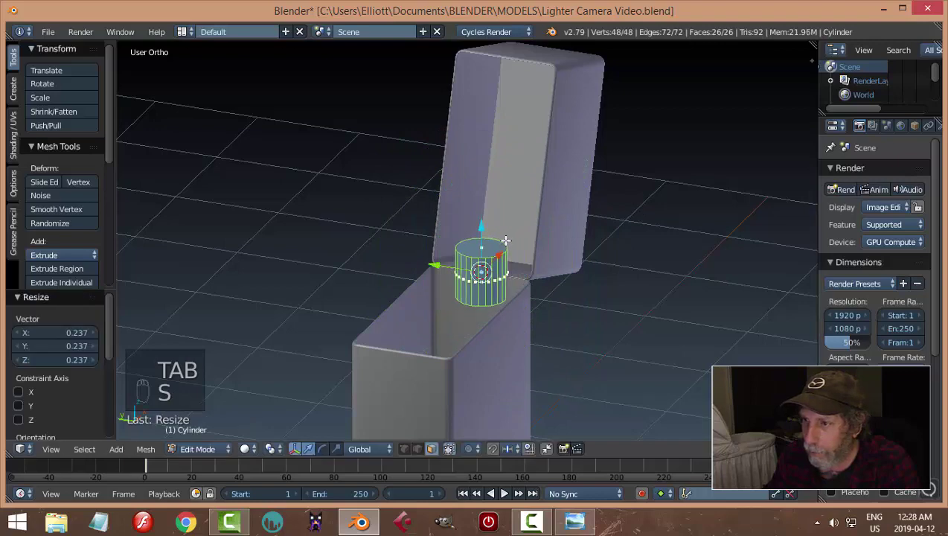
Rotate the cylinder's mesh 90 degrees about the global X axis to lie along the hinge seam
key(KP_3)
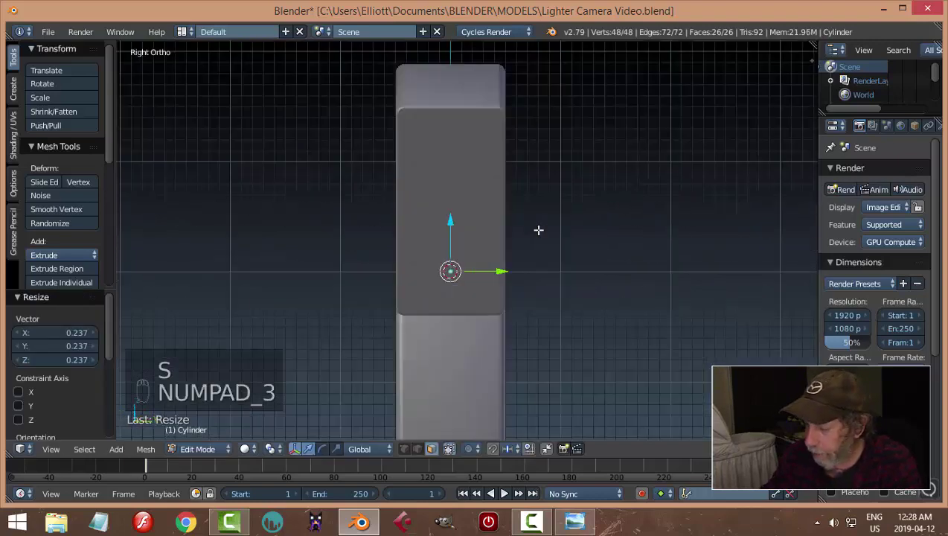
key(ctrl+KP_3)
scroll(526, 286, up, 3)
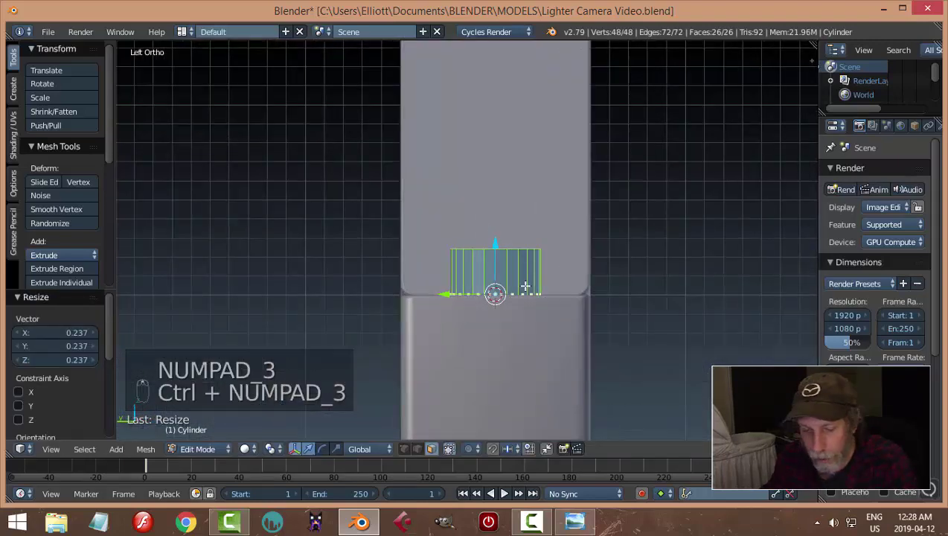
key(r)
text(x)
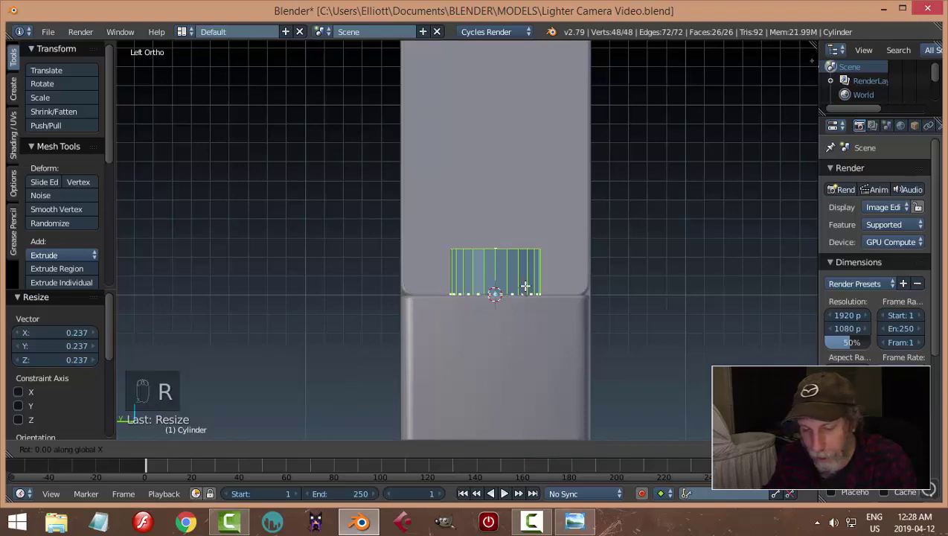
text(90)
key(Return)
Scale the cylinder uniformly by about 0.164 and stretch it along Y by about 3.111 to form a hinge pin
middle_drag(596, 295, 717, 300)
key(s)
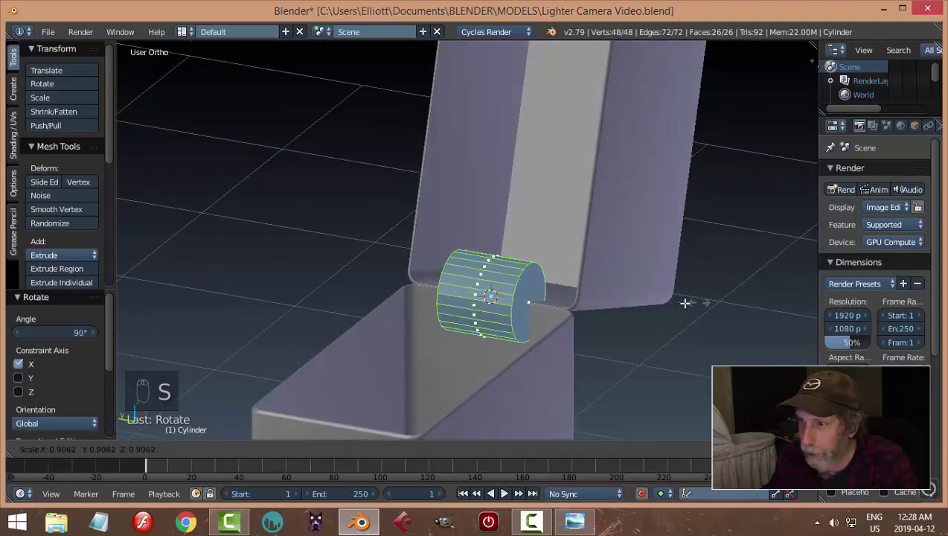
click(524, 315)
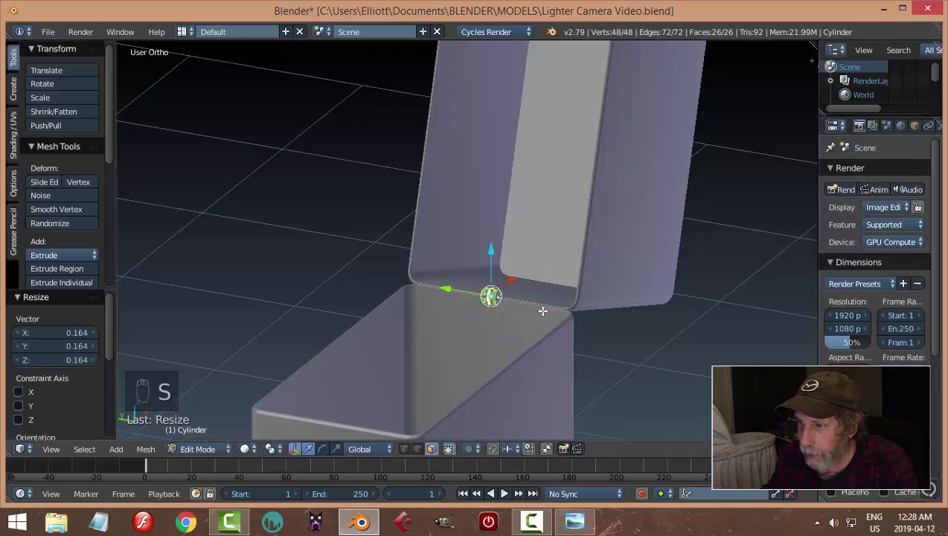
key(s)
key(y)
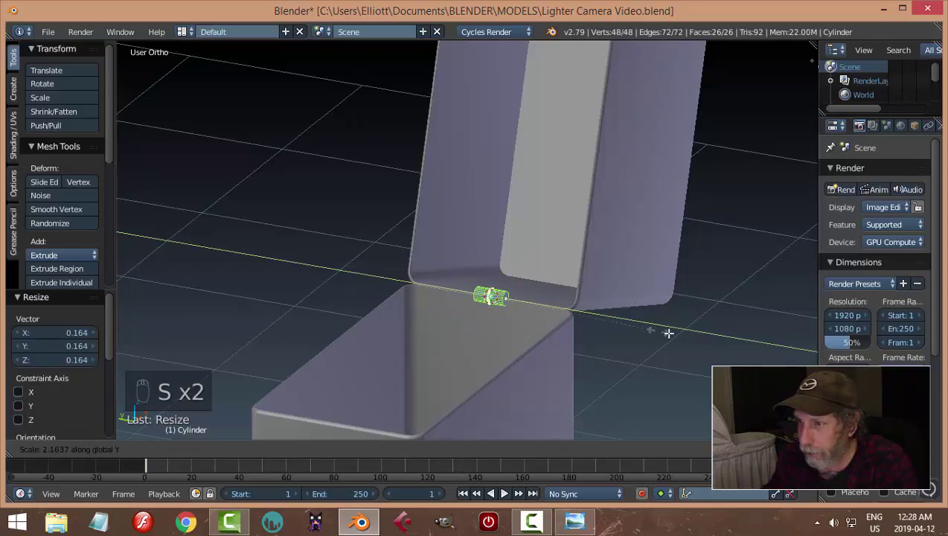
click(728, 350)
middle_drag(728, 350, 631, 330)
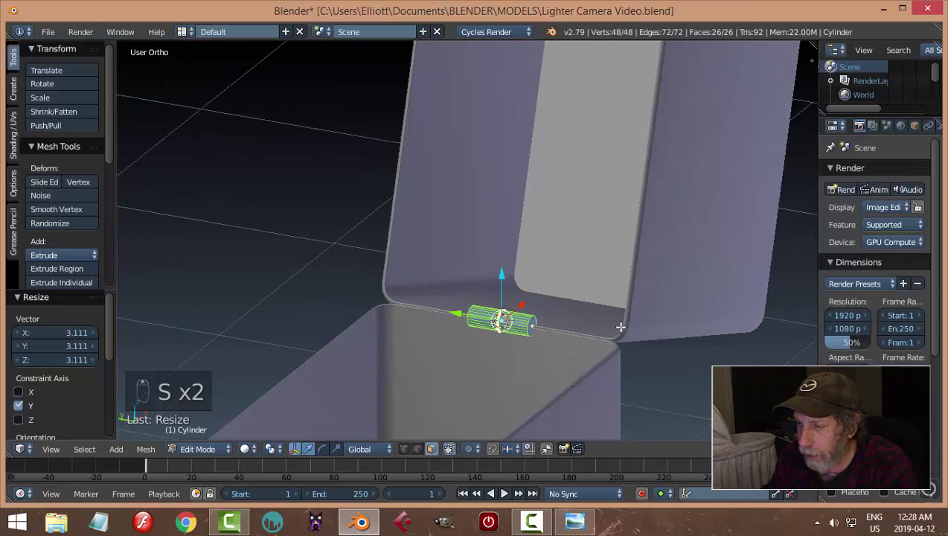
Deselect the cylinder's mesh, return to object mode and apply smooth shading to it
key(a)
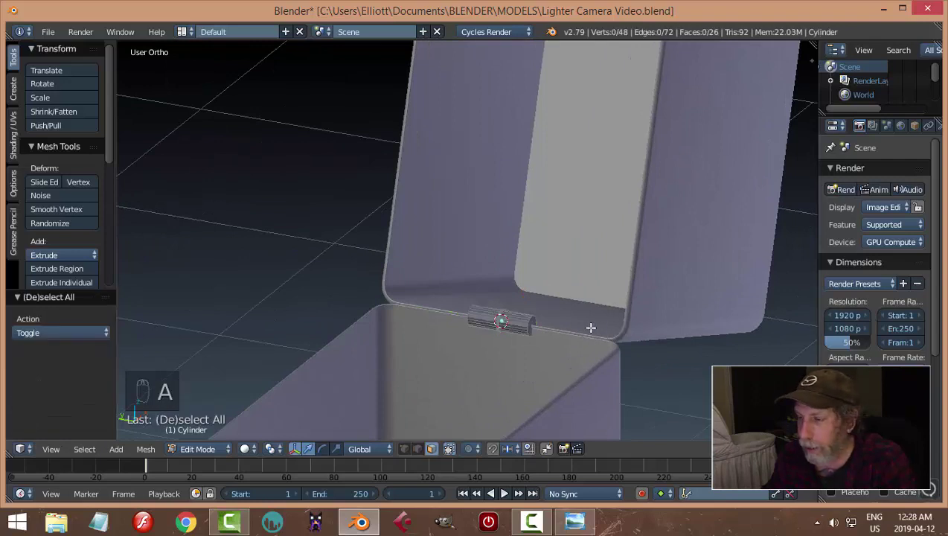
key(Tab)
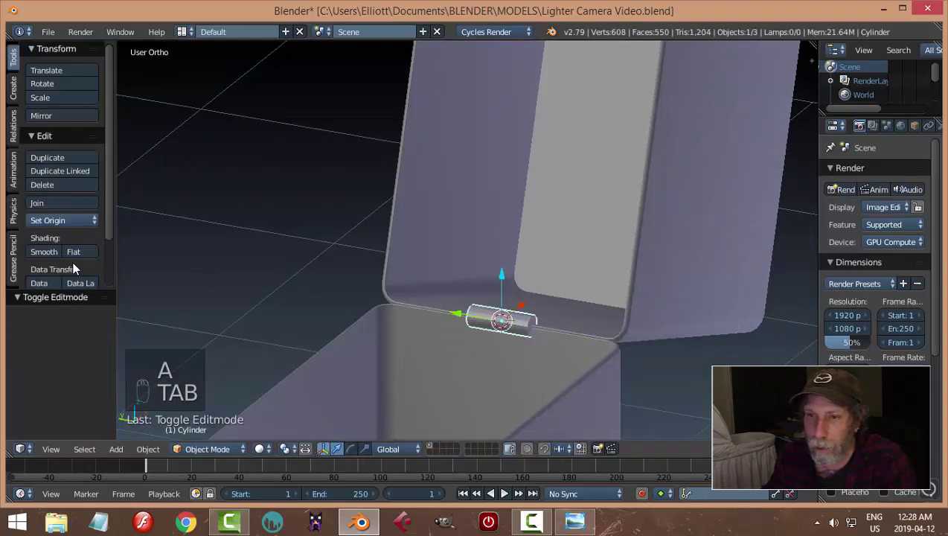
click(44, 251)
Edit the hinge cylinder in edge selection and select the edge loops around both of its ends
scroll(580, 303, up, 3)
middle_drag(580, 303, 490, 283)
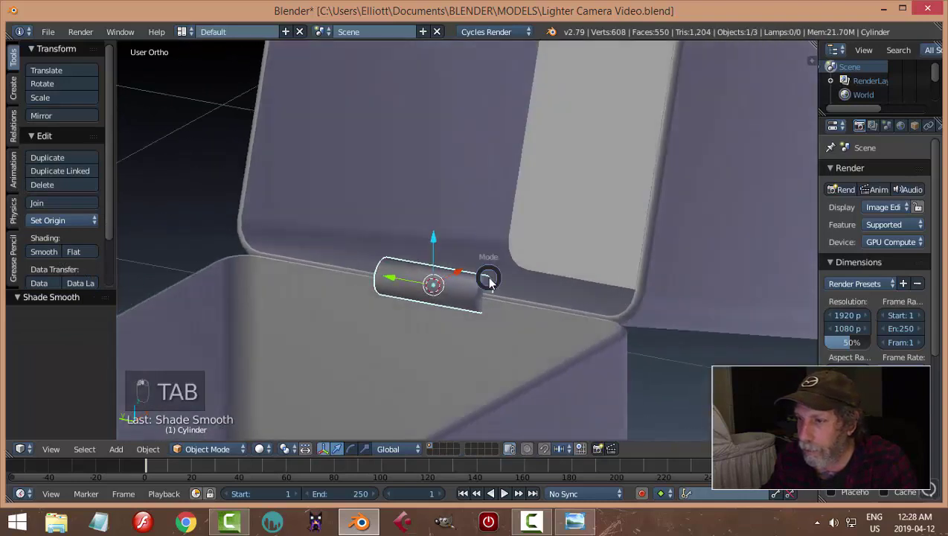
click(566, 281)
scroll(557, 285, up, 2)
middle_drag(566, 281, 557, 284)
key(ctrl+Tab)
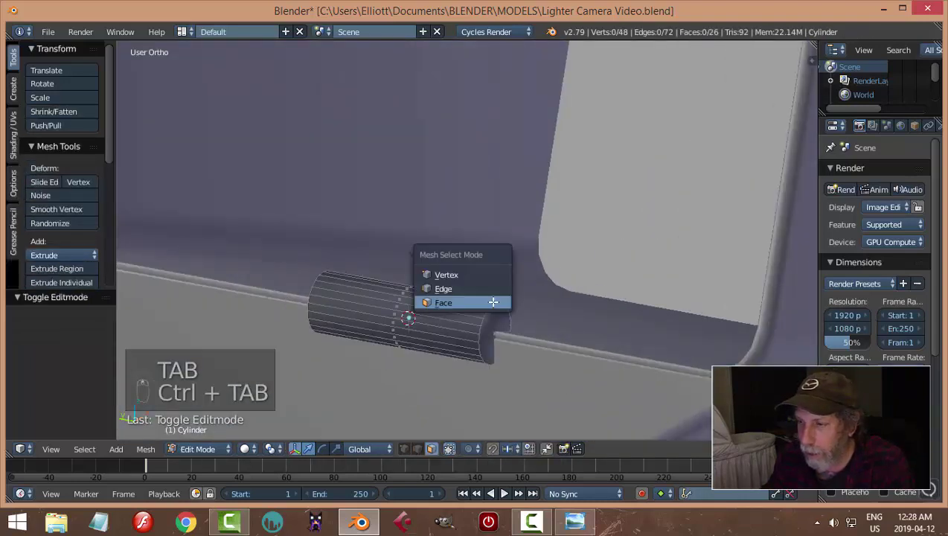
click(471, 289)
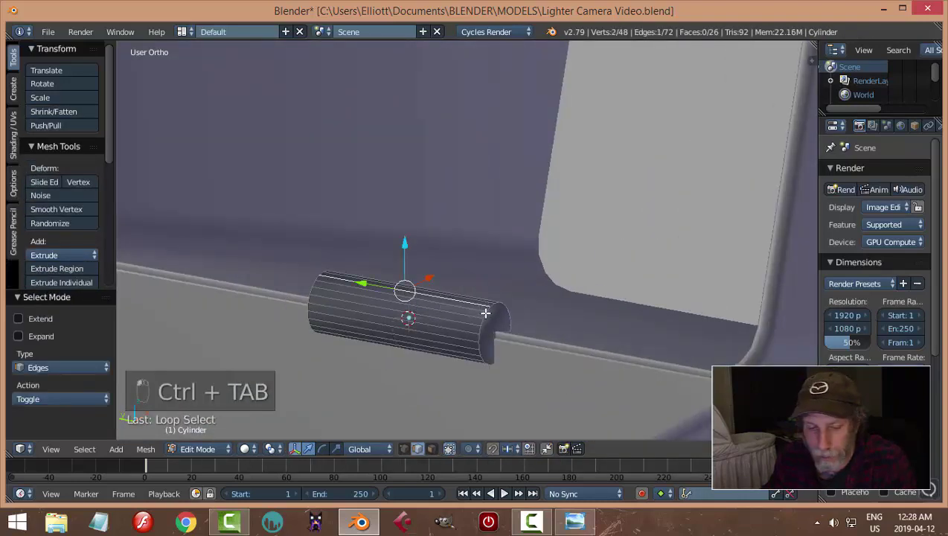
key(a)
scroll(478, 308, up, 2)
alt+click(495, 348)
middle_drag(494, 347, 329, 358)
alt+shift+click(351, 337)
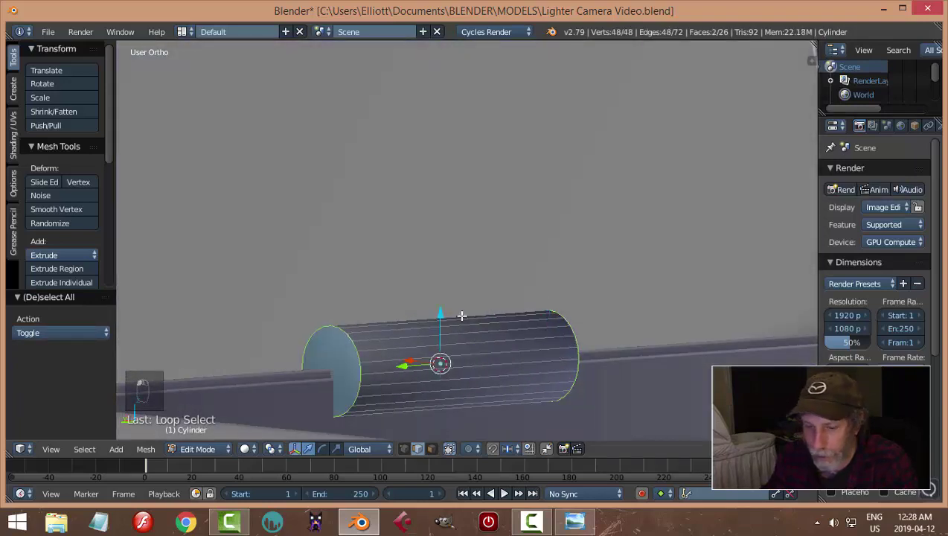
Bevel the cylinder's end loops by about 0.004 with 3 segments and return to object mode
key(ctrl+b)
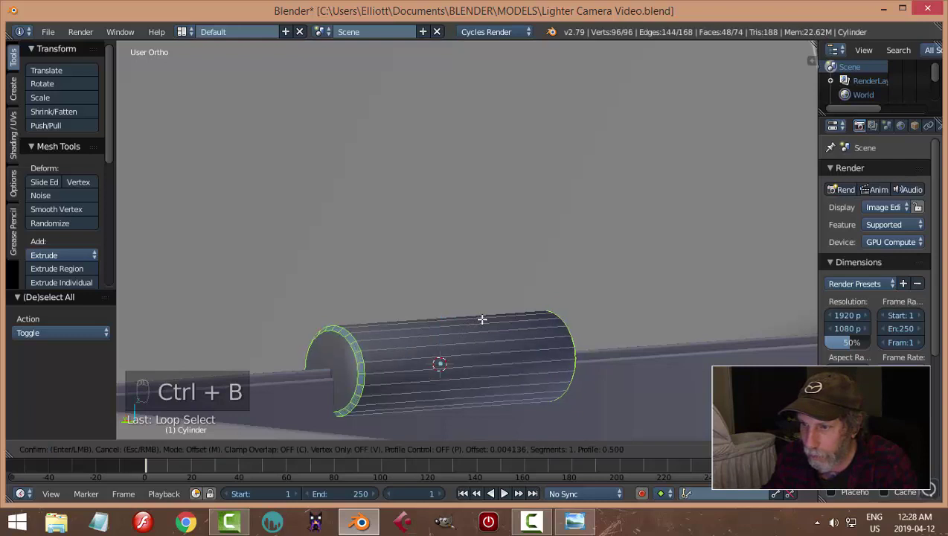
scroll(483, 320, up, 1)
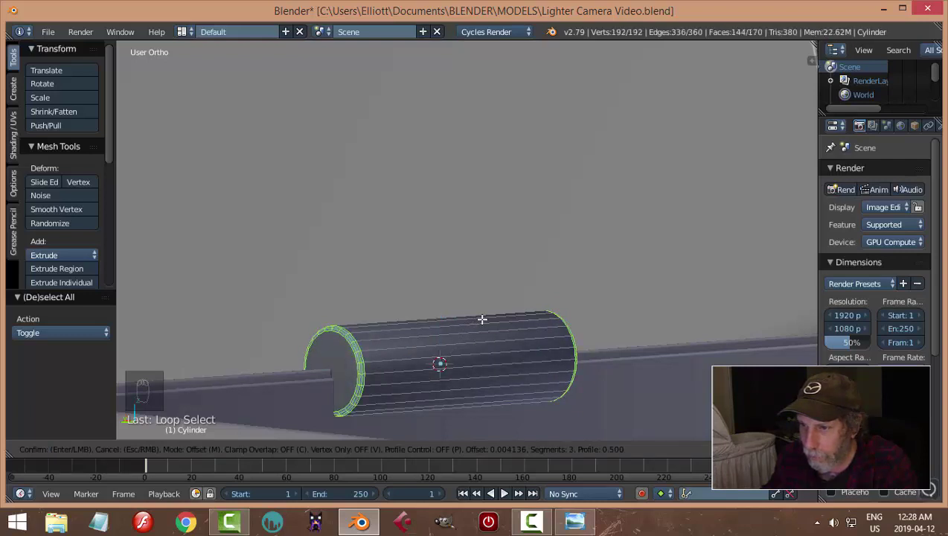
click(483, 319)
key(a)
key(Tab)
click(396, 325)
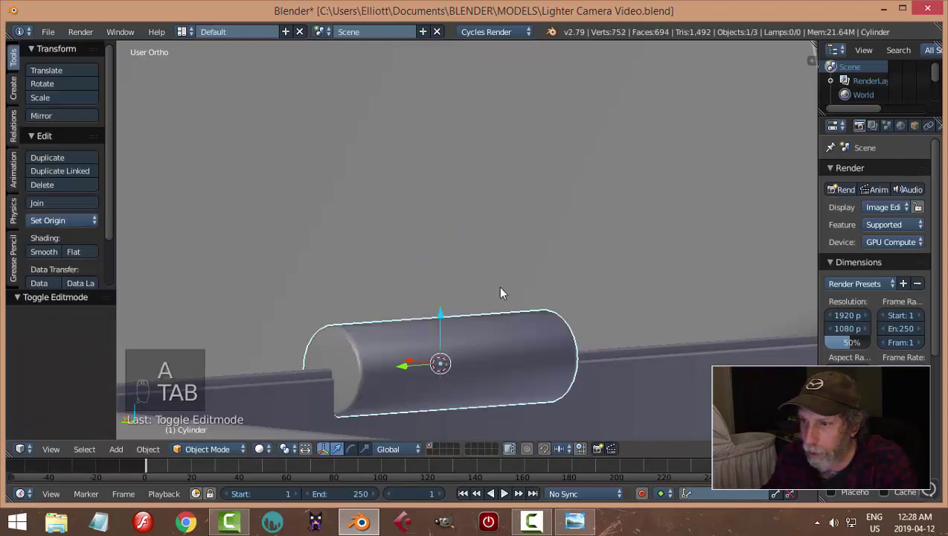
Deselect all objects and save the Blender file
scroll(498, 286, down, 4)
key(a)
key(a)
middle_drag(488, 298, 411, 231)
key(ctrl+s)
Extrude the case's bottom face in place with zero offset using face selection, and return to object mode with everything deselected
right_click(368, 236)
key(Tab)
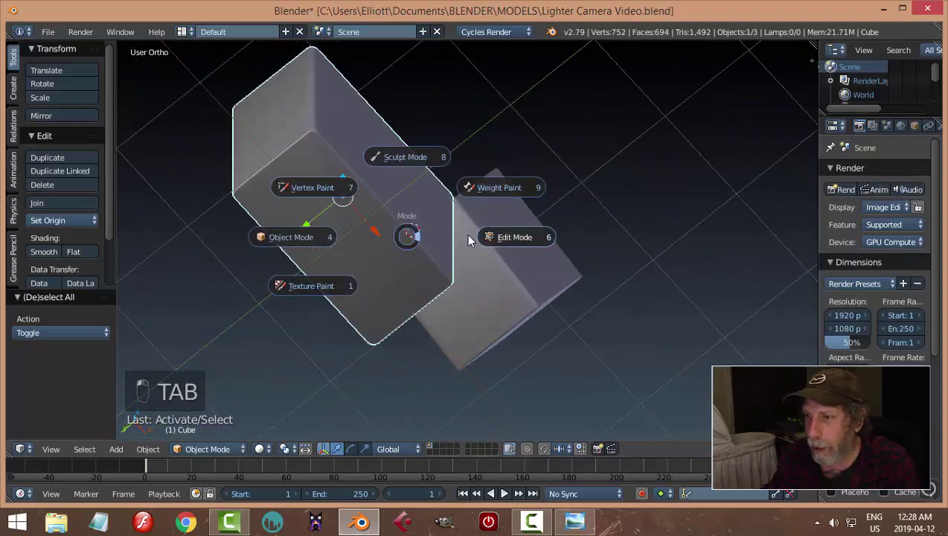
key(Tab)
key(a)
key(a)
key(ctrl+Tab)
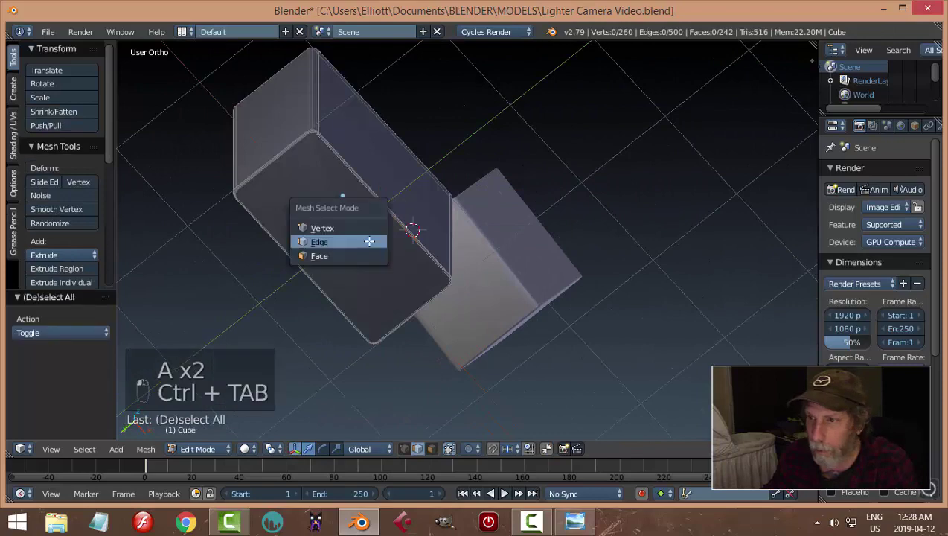
click(347, 253)
key(e)
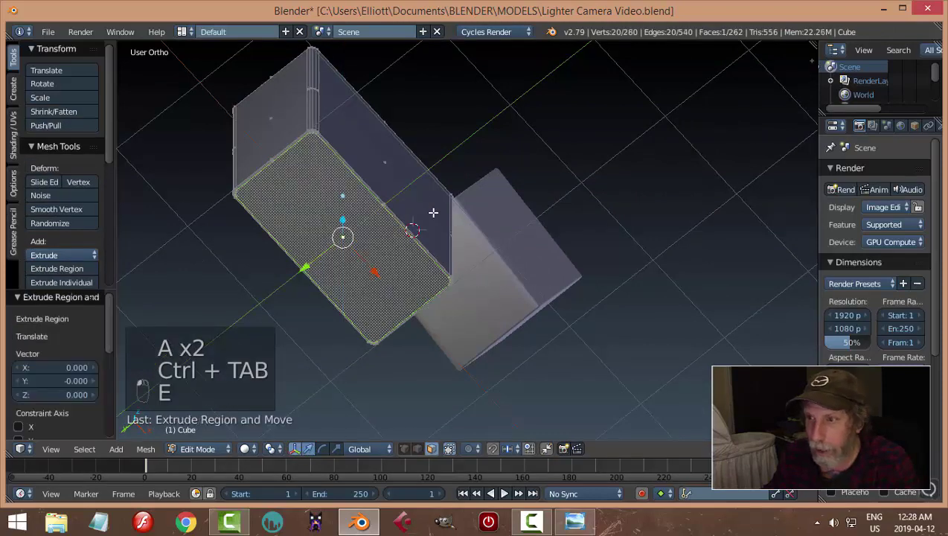
key(a)
key(Tab)
middle_drag(417, 227, 446, 286)
key(a)
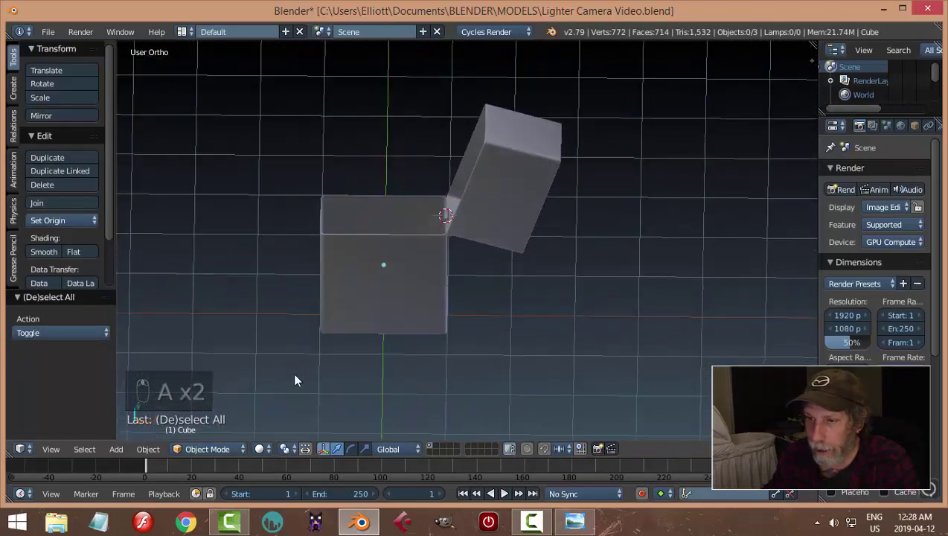
Snap the 3D cursor to the case's origin and add a cube mesh there
right_click(415, 282)
key(shift+s)
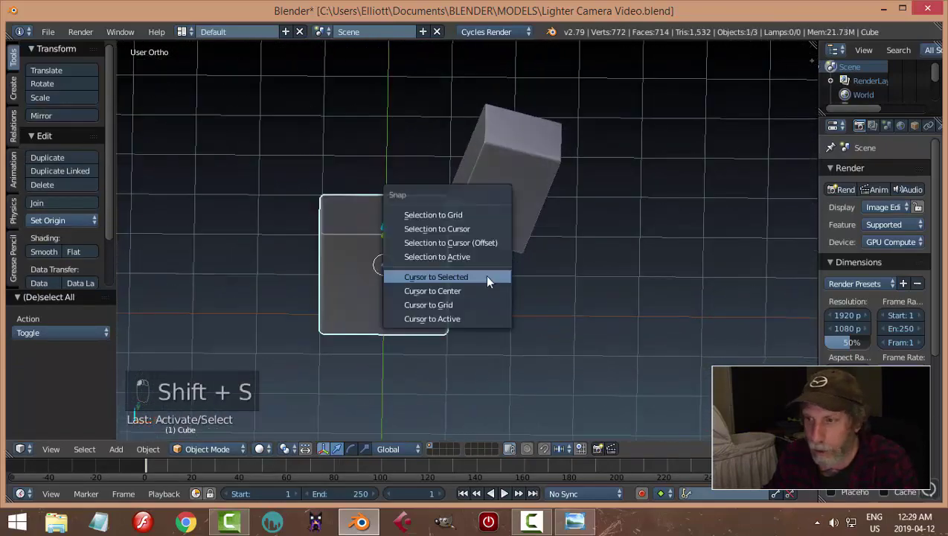
click(486, 277)
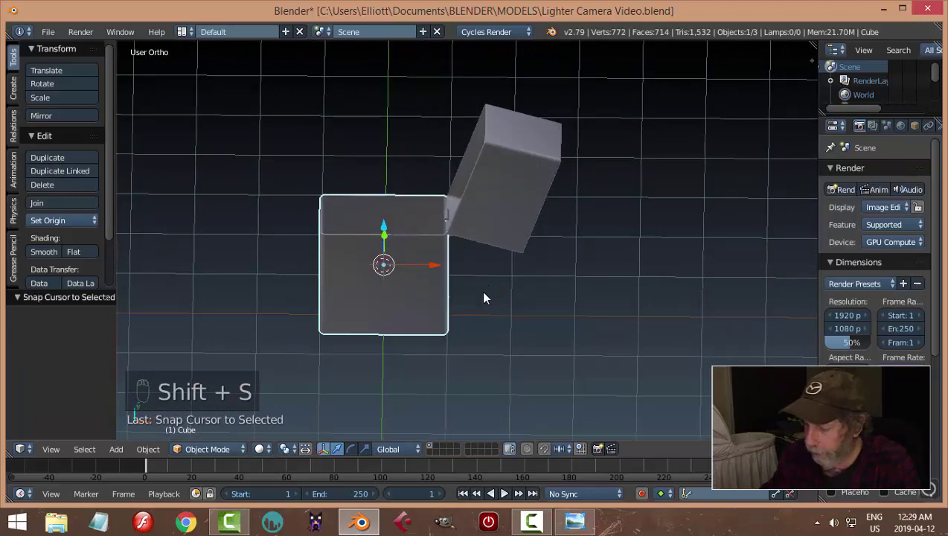
key(KP_1)
key(shift+a)
mouse_move(481, 288)
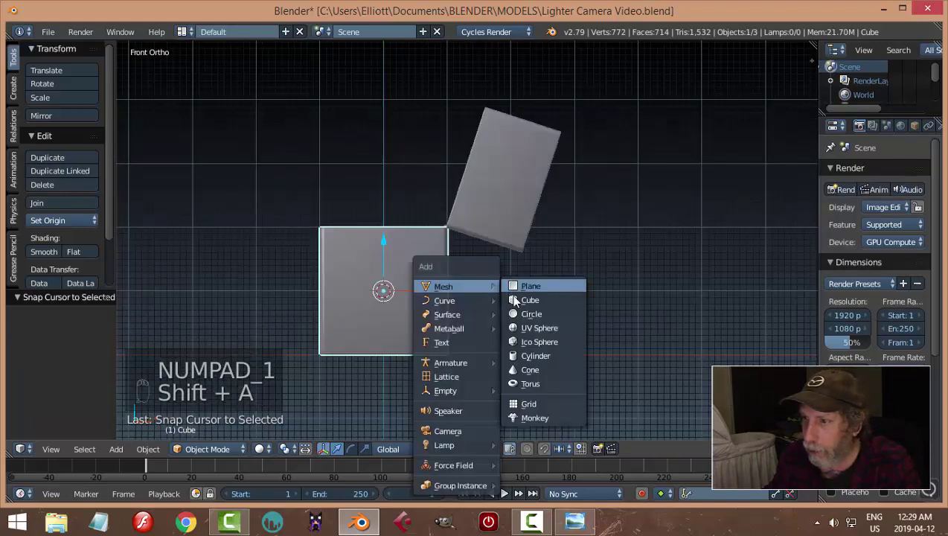
click(514, 300)
Scale the cube's mesh to fit inside the case: about 0.394 overall, 1.058 along Y and 2.280 along X
key(Tab)
middle_drag(519, 302, 593, 246)
key(Tab)
key(s)
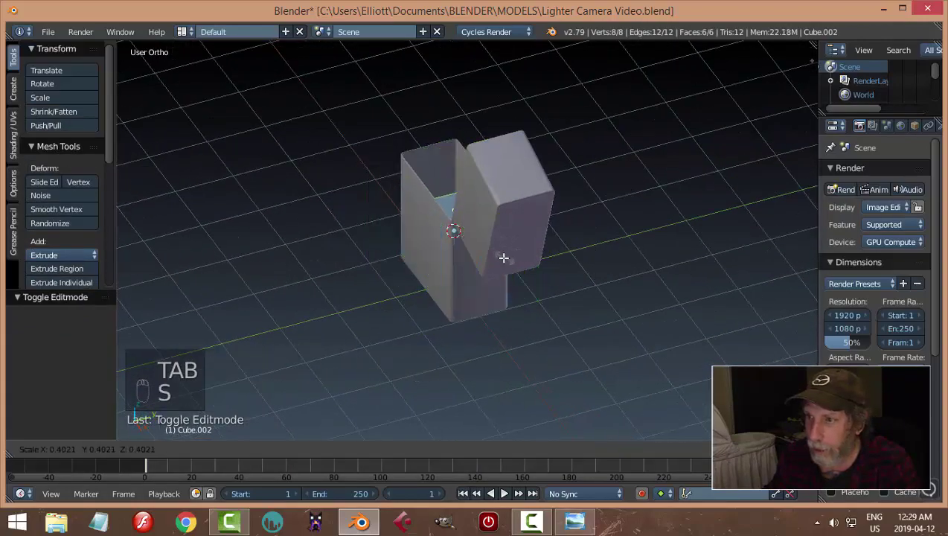
click(504, 258)
middle_drag(504, 257, 554, 272)
key(s)
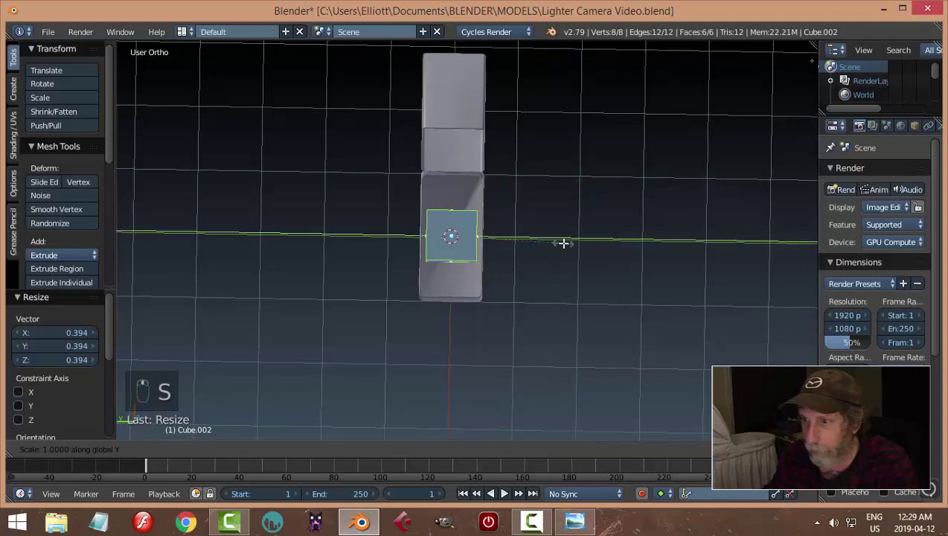
click(565, 246)
middle_drag(449, 211, 525, 224)
key(s)
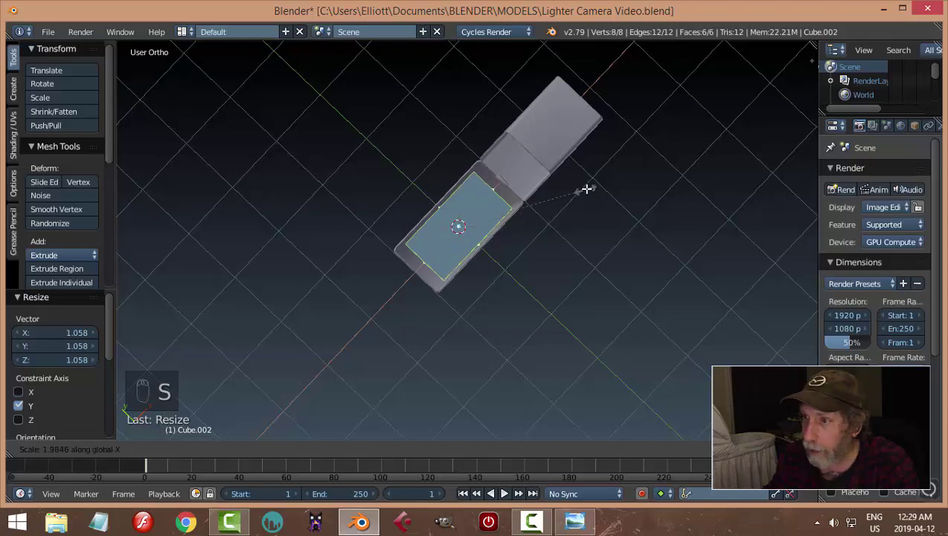
click(603, 179)
middle_drag(603, 239, 514, 159)
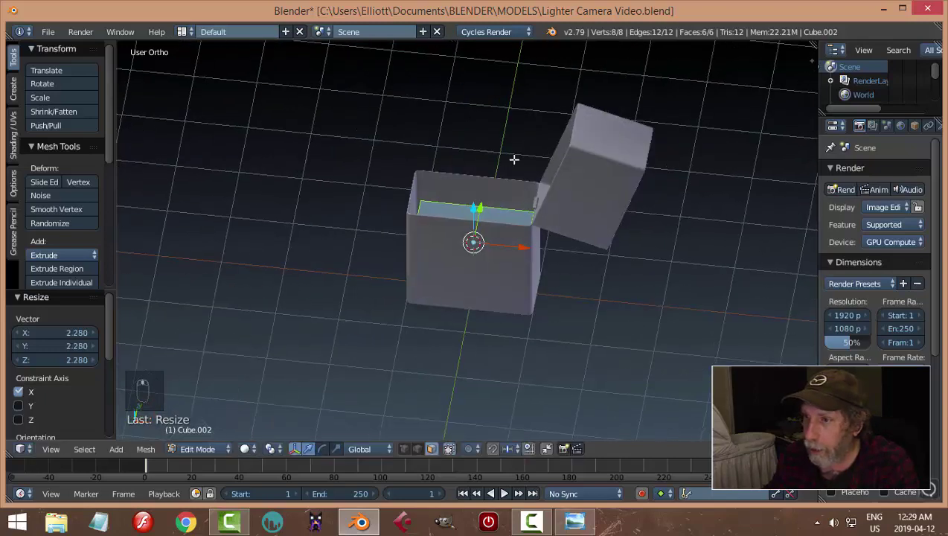
Raise the inner block's top face along Z by about 1.531 and another 0.121, so the block stands out of the case
key(a)
right_click(472, 216)
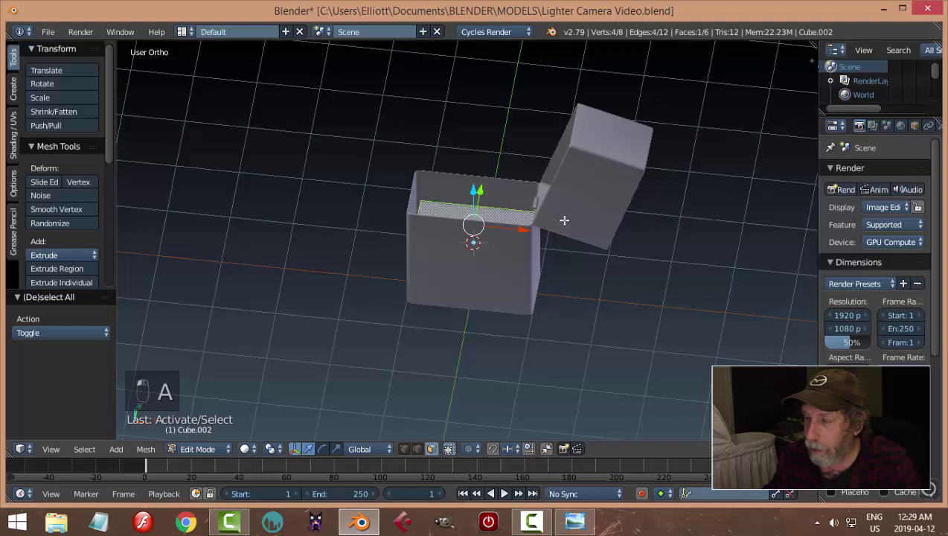
middle_drag(565, 220, 493, 188)
drag(482, 185, 484, 125)
middle_drag(484, 125, 514, 139)
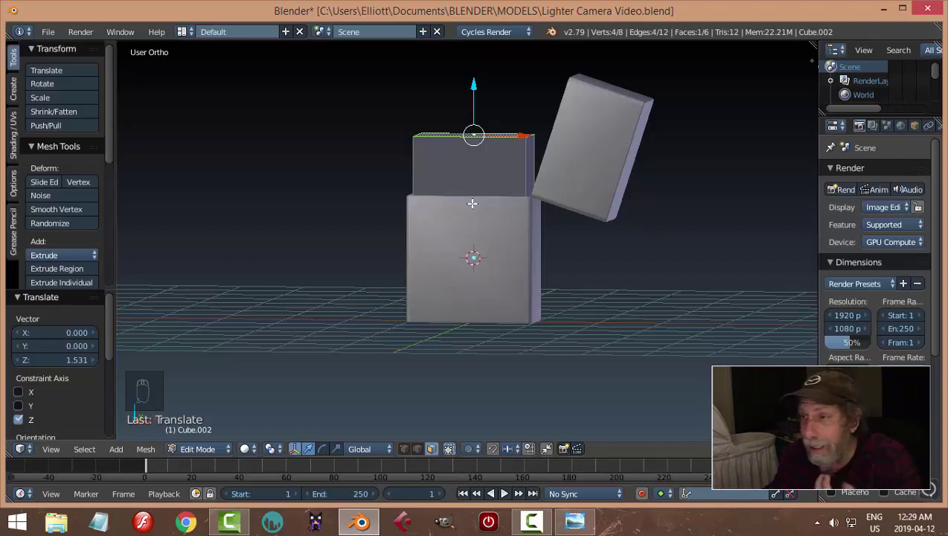
middle_drag(517, 206, 489, 120)
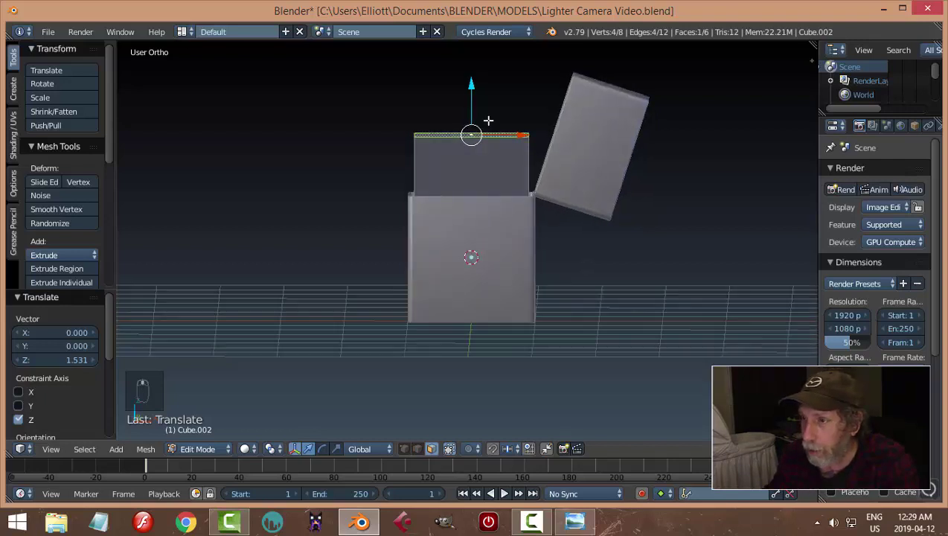
drag(470, 91, 513, 119)
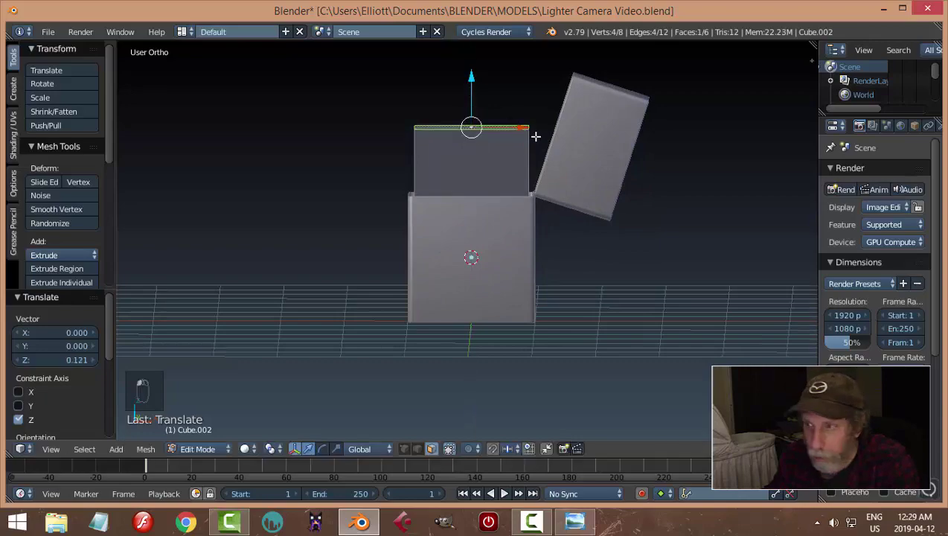
key(a)
Bevel the inner block's upper edge nearest the lid by about 0.096 with 4 segments, using edge selection
middle_drag(536, 137, 442, 213)
key(ctrl+Tab)
click(464, 154)
right_click(527, 140)
key(KP_1)
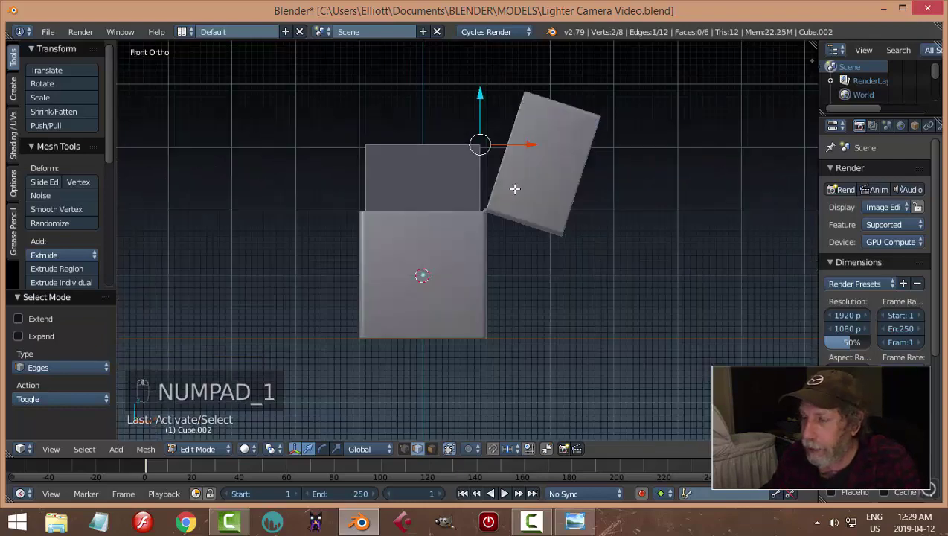
middle_drag(514, 188, 506, 209)
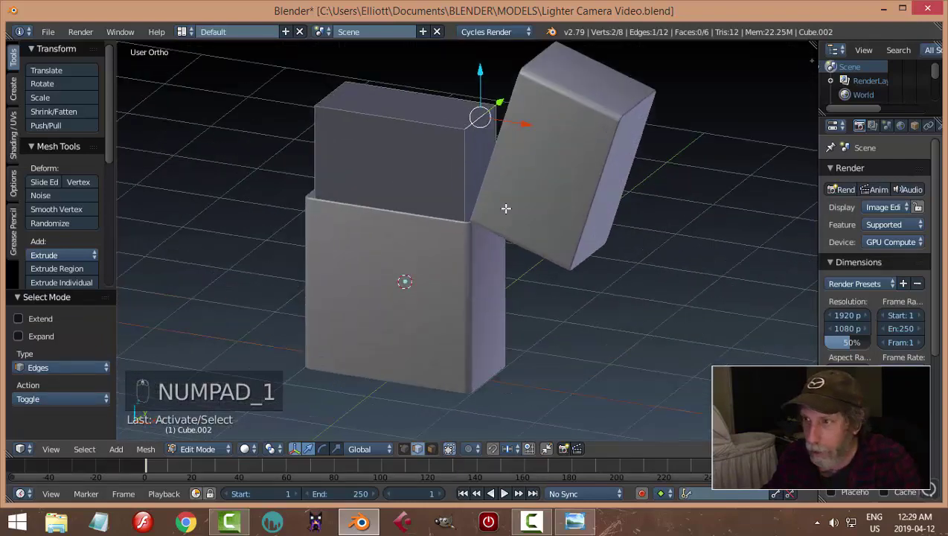
key(ctrl+b)
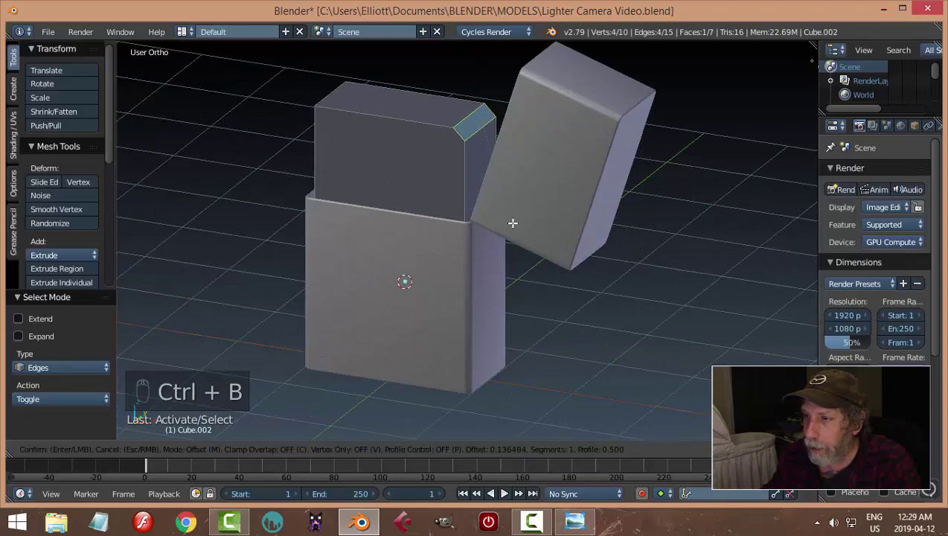
scroll(512, 220, up, 2)
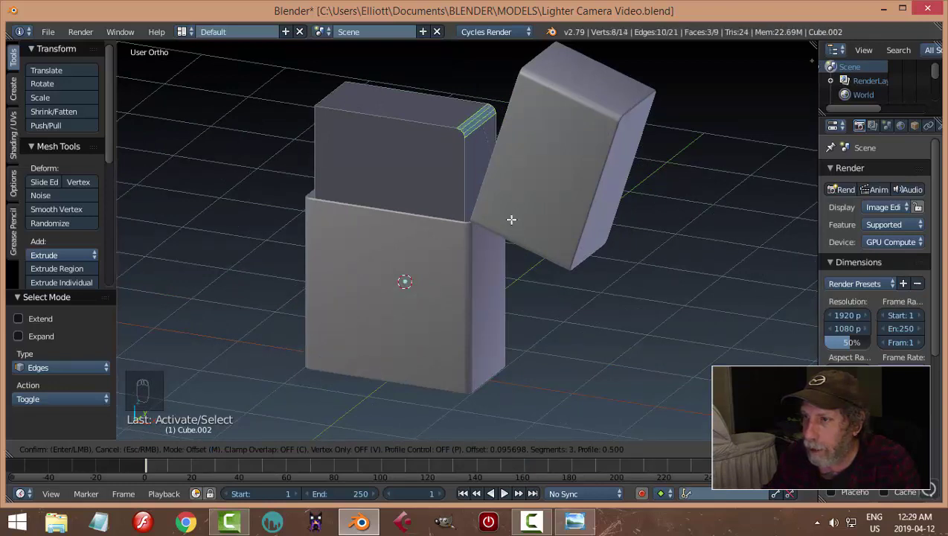
click(511, 219)
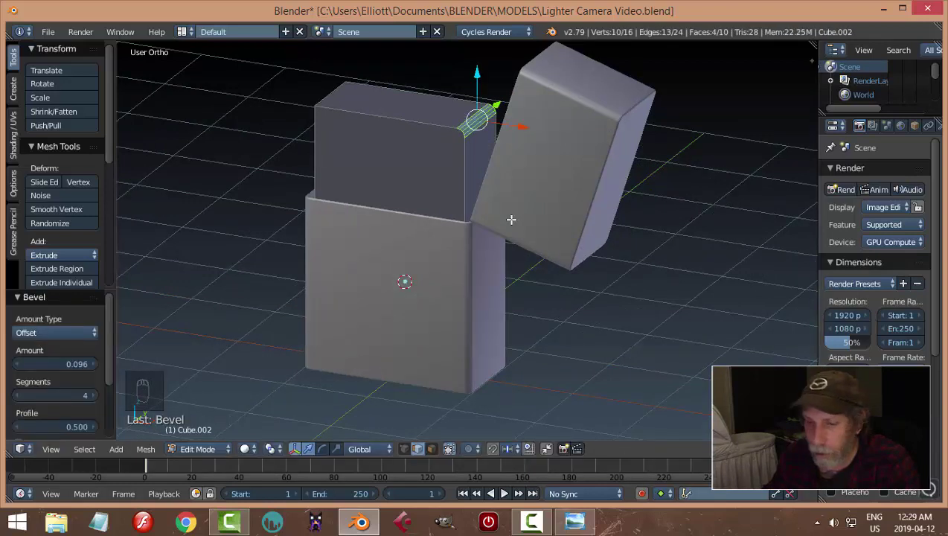
key(a)
Round the inner block's upper edge farthest from the lid with a bevel of about 0.649 and 13 segments, and return to object mode
middle_drag(497, 218, 483, 201)
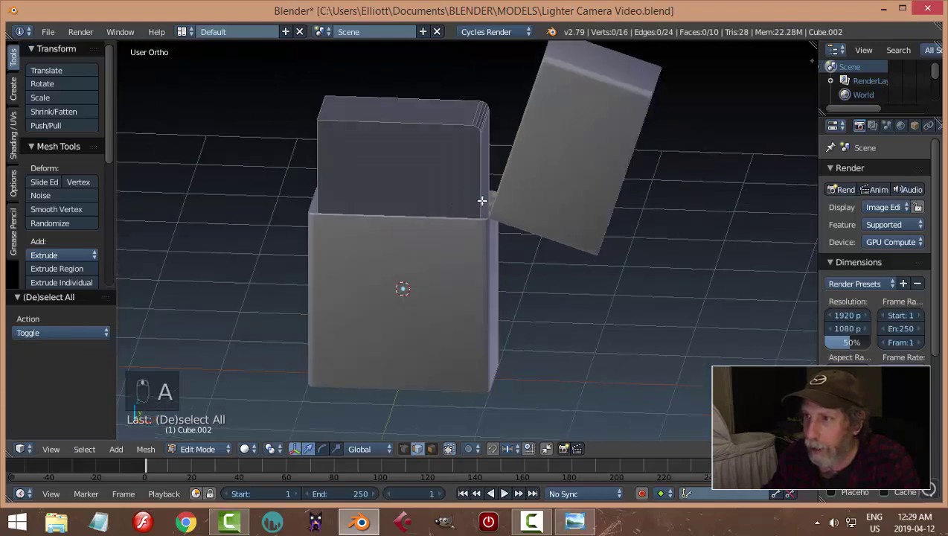
alt+right_click(320, 107)
middle_drag(357, 159, 426, 165)
key(ctrl+b)
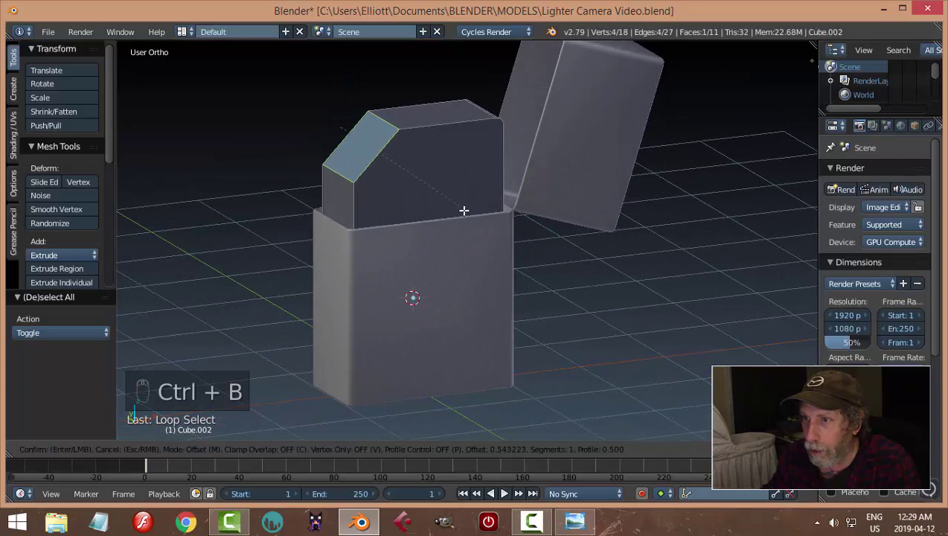
scroll(468, 216, up, 11)
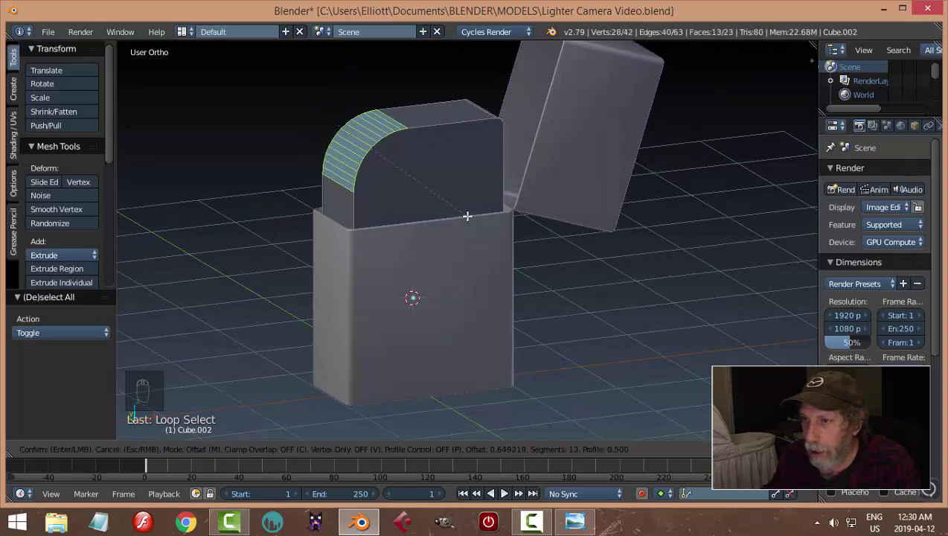
click(467, 215)
key(a)
key(Tab)
click(369, 209)
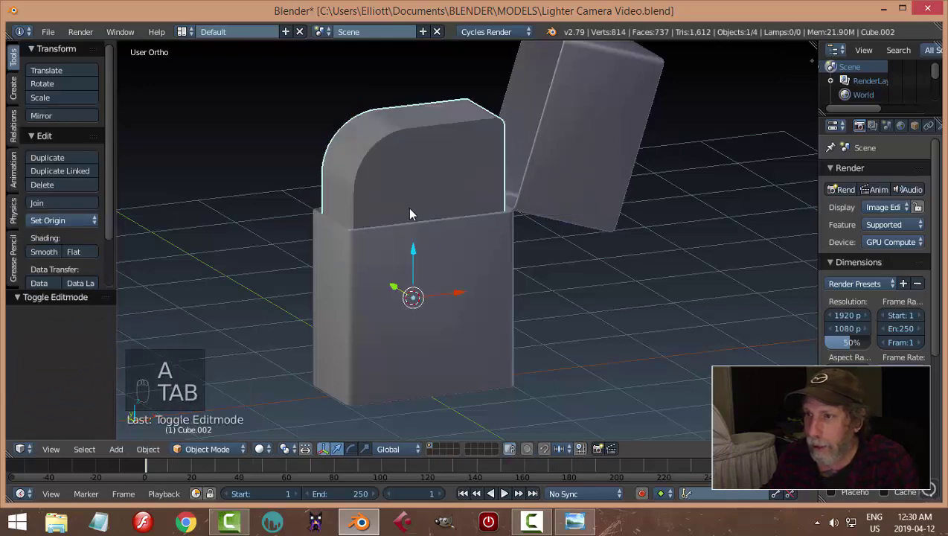
Select the edge loops outlining the inner block's front and back faces and give them a multi-segment bevel of about 0.021
mouse_move(408, 207)
middle_down()
mouse_move(397, 178)
mouse_move(364, 193)
mouse_move(378, 217)
mouse_move(417, 218)
middle_up()
key(Tab)
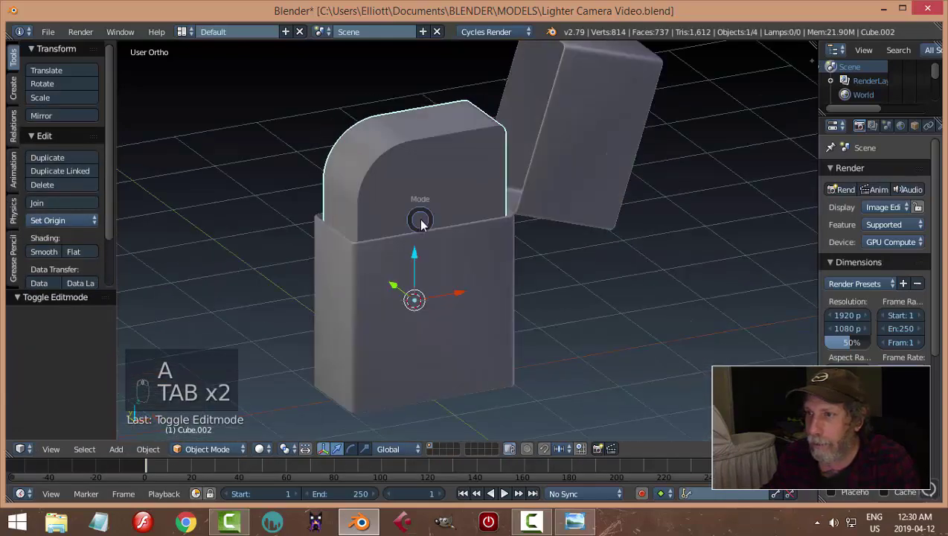
click(525, 216)
alt+right_click(434, 138)
middle_drag(434, 139, 494, 197)
scroll(469, 204, up, 2)
key(ctrl+b)
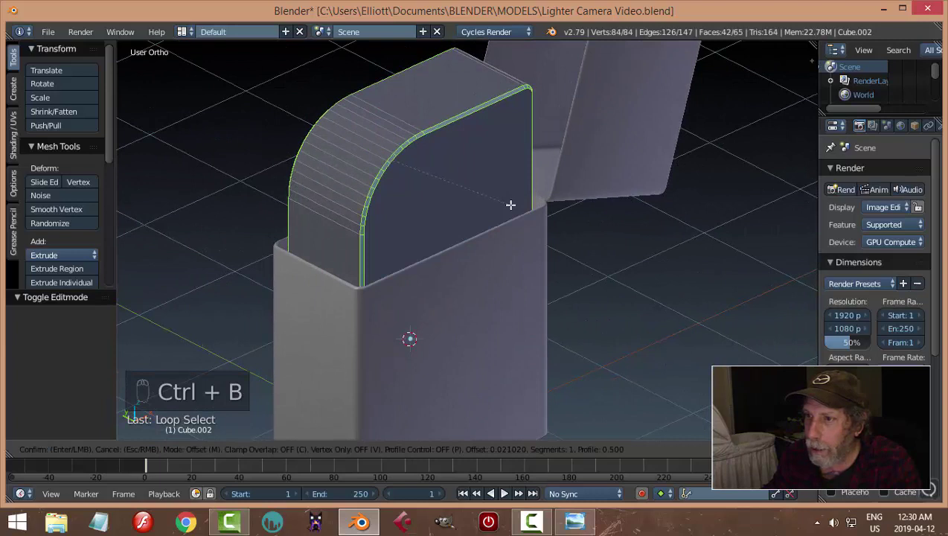
click(510, 205)
key(a)
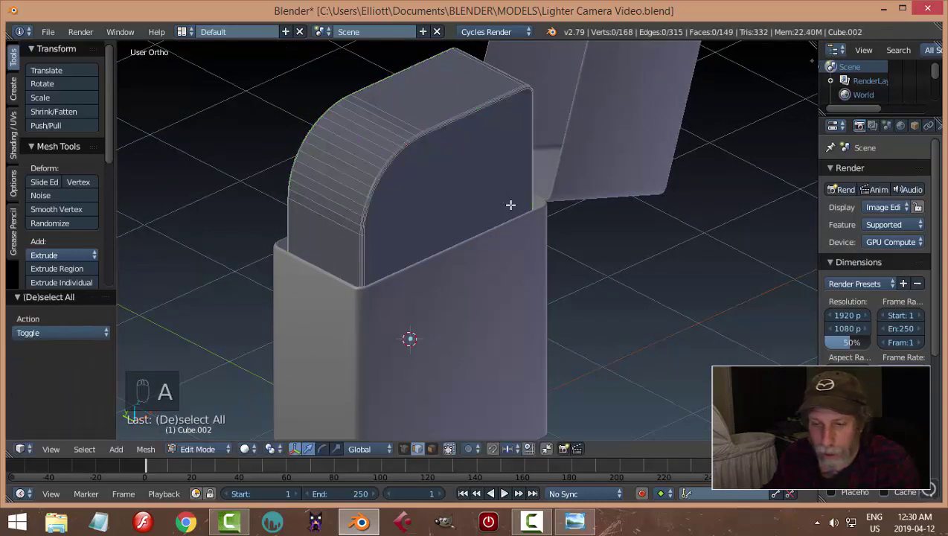
Return to object mode, apply smooth shading to the inner block and deselect everything
key(Tab)
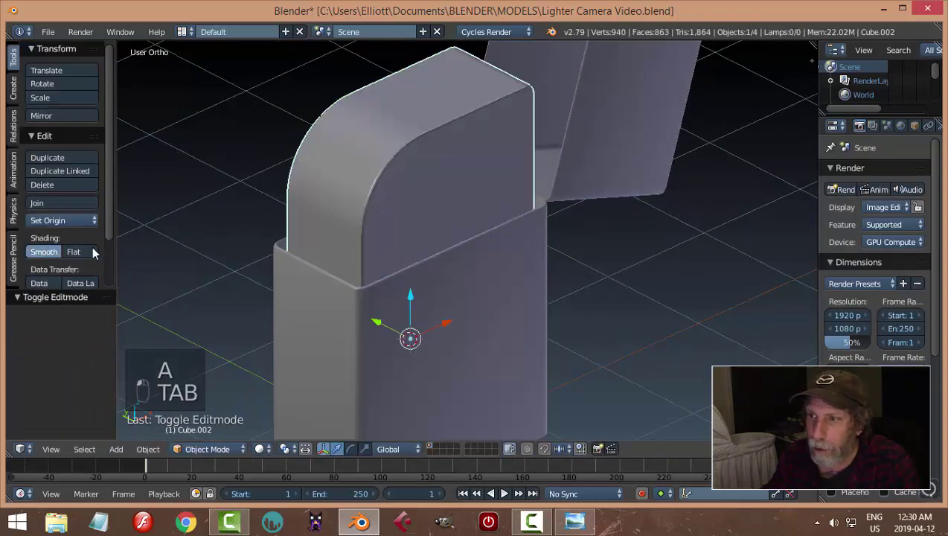
click(44, 251)
key(a)
key(a)
mouse_move(591, 207)
middle_down()
mouse_move(495, 210)
mouse_move(484, 140)
mouse_move(459, 177)
mouse_move(477, 144)
middle_up()
middle_drag(496, 177, 459, 183)
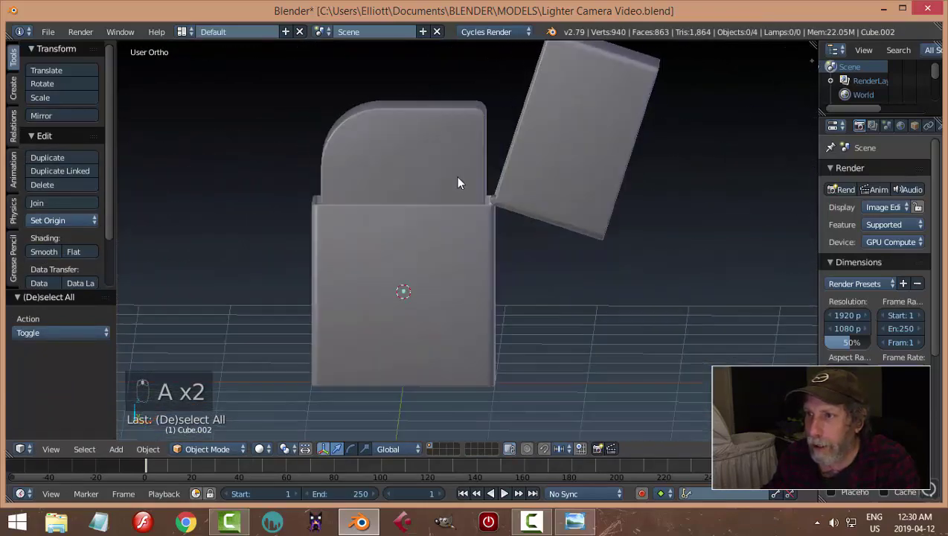
middle_drag(343, 161, 398, 141)
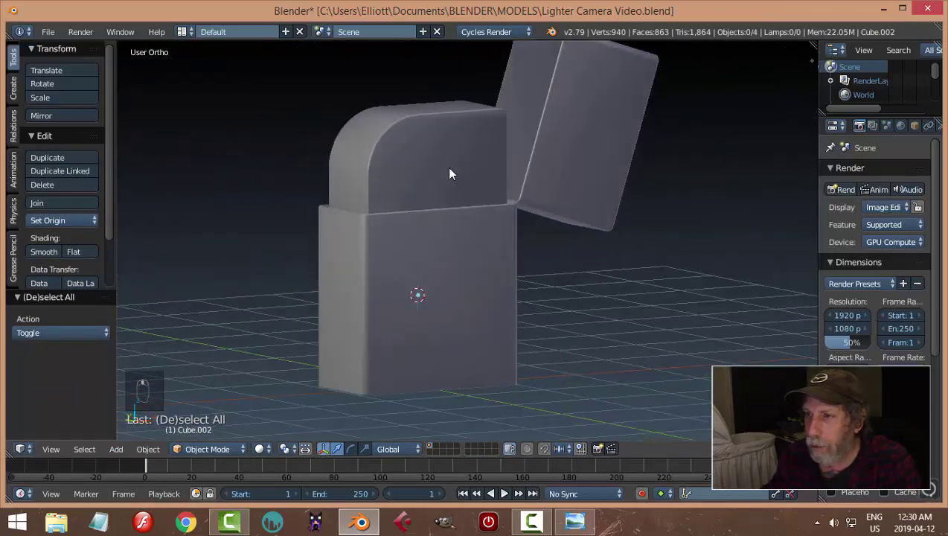
middle_drag(450, 174, 411, 161)
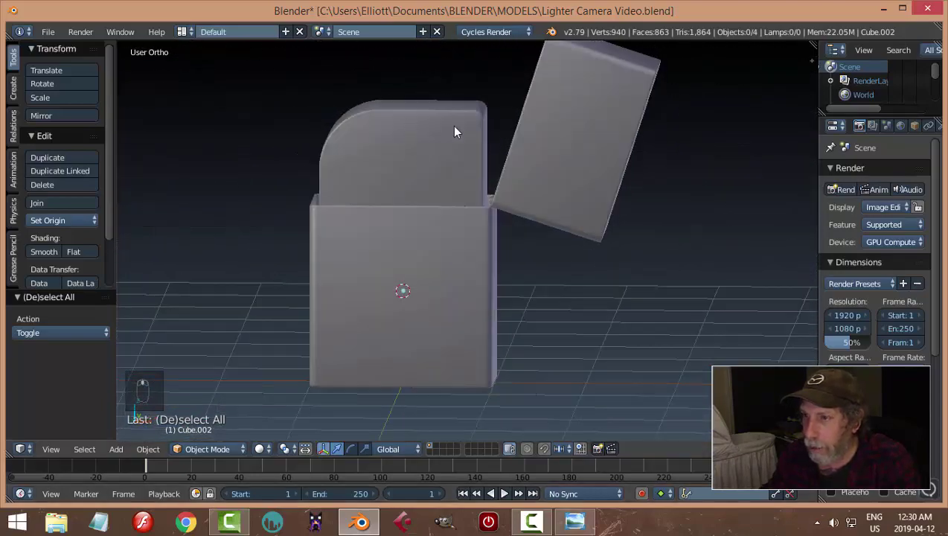
middle_drag(489, 142, 455, 165)
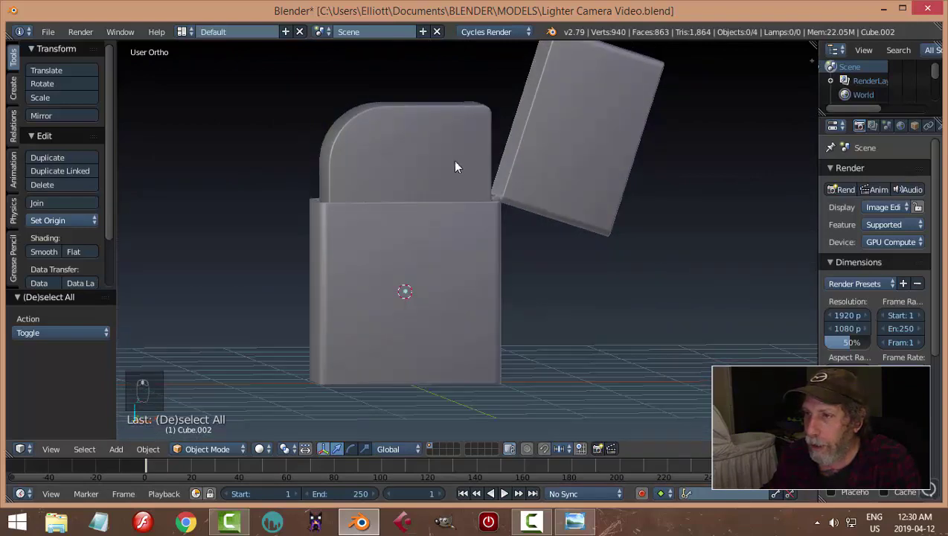
Add another cube at the 3D cursor, raise it along Z around the inner block and open its mesh for editing
right_click(455, 165)
middle_drag(525, 184, 501, 193)
key(shift+a)
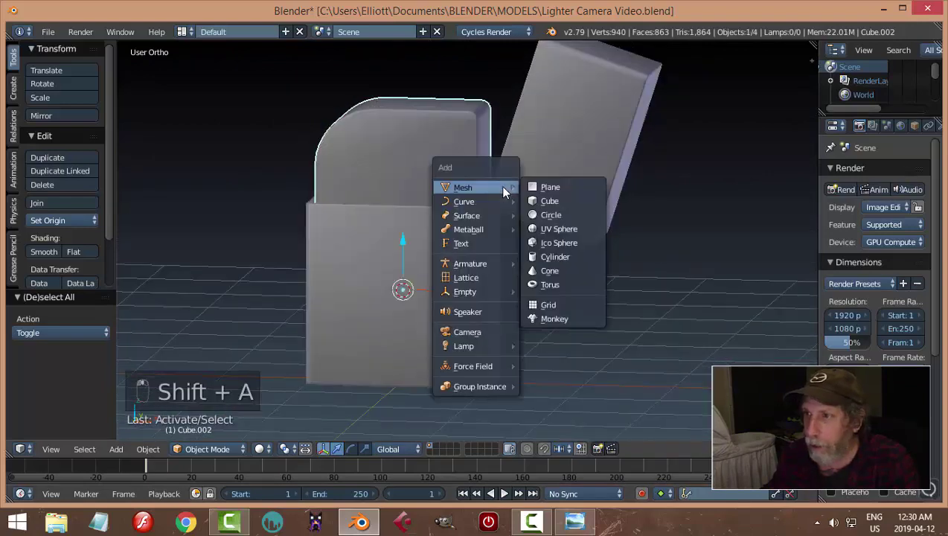
click(552, 197)
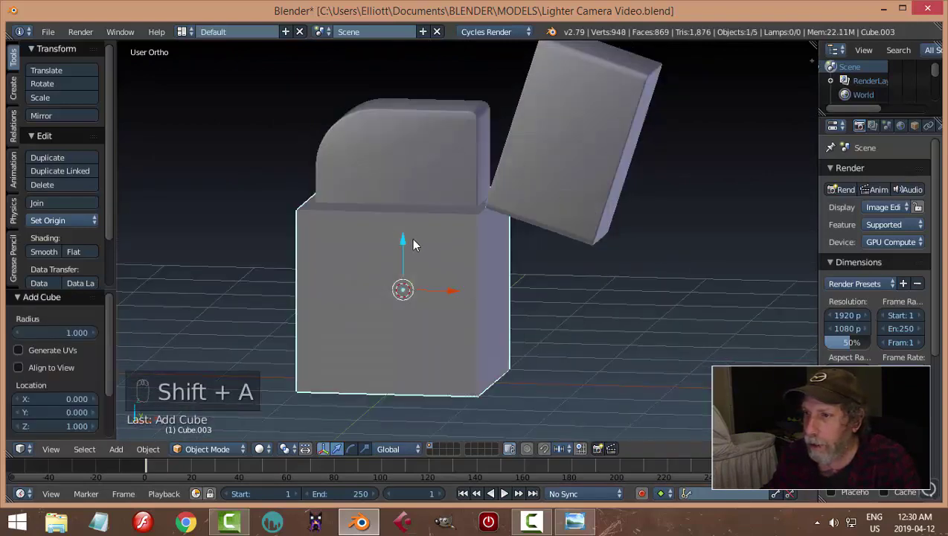
drag(414, 244, 408, 146)
key(Tab)
click(738, 152)
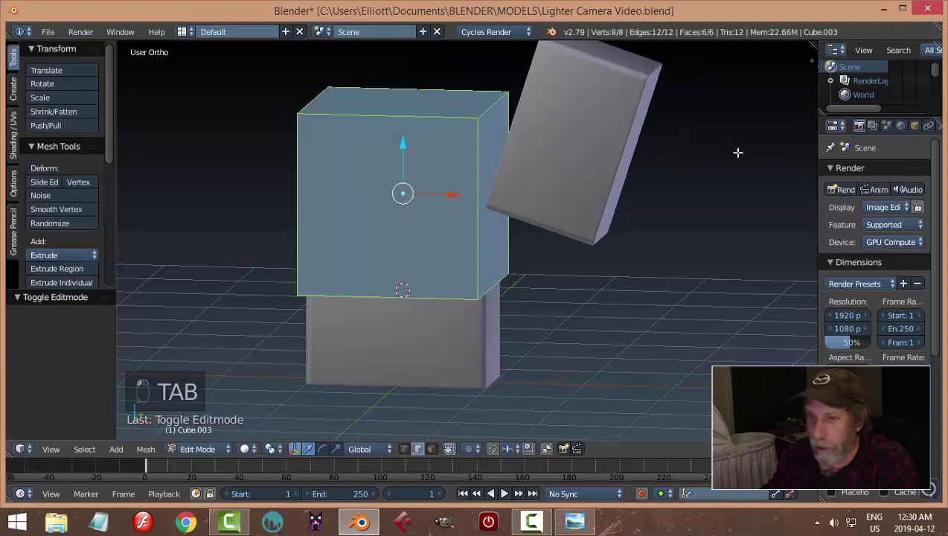
Scale the new cube down to about 0.297 and shift it about -0.326 along Y toward the inner block's front
key(s)
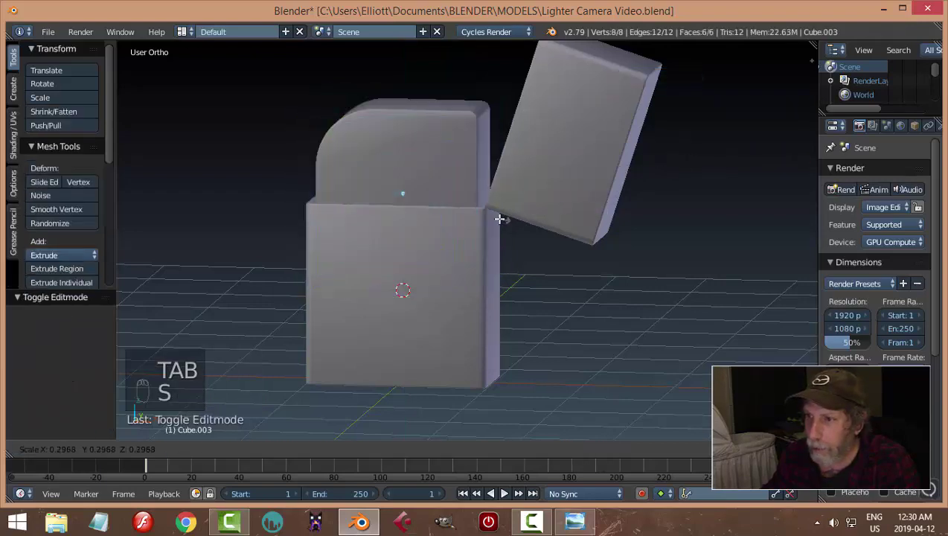
click(500, 218)
middle_drag(572, 198, 486, 185)
drag(451, 170, 432, 177)
Flatten the cube to 0.633 along Z and move it 0.449 along X and 0.608 along Z, near the inner block's upper corner beside the lid
key(KP_1)
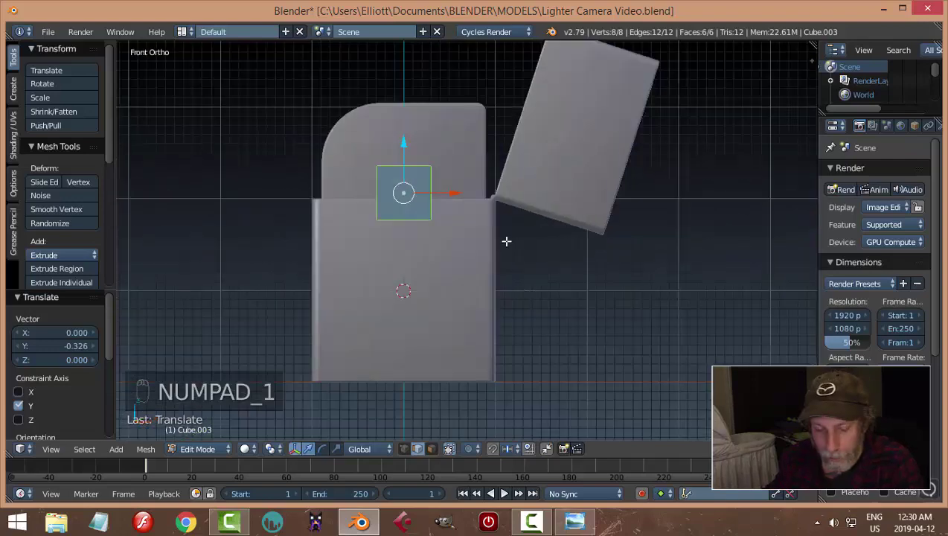
key(s)
click(471, 216)
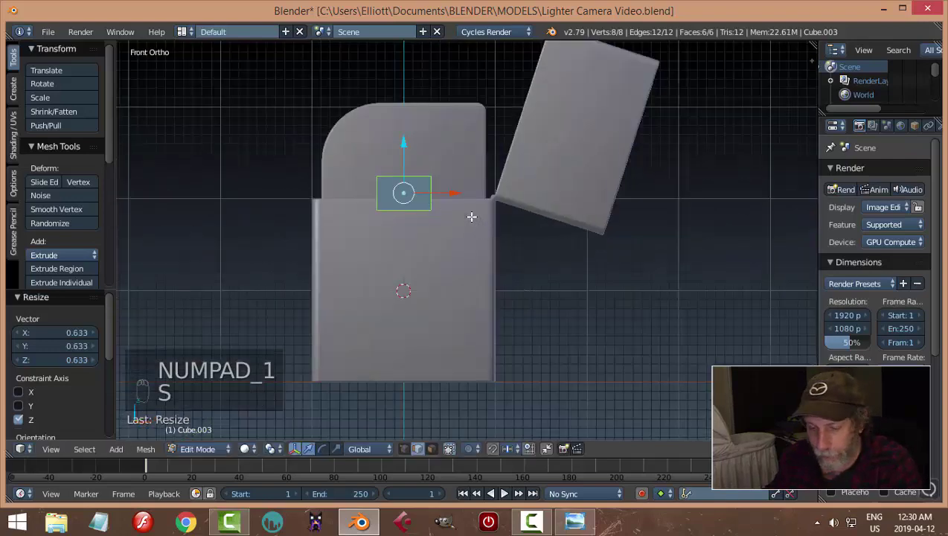
key(g)
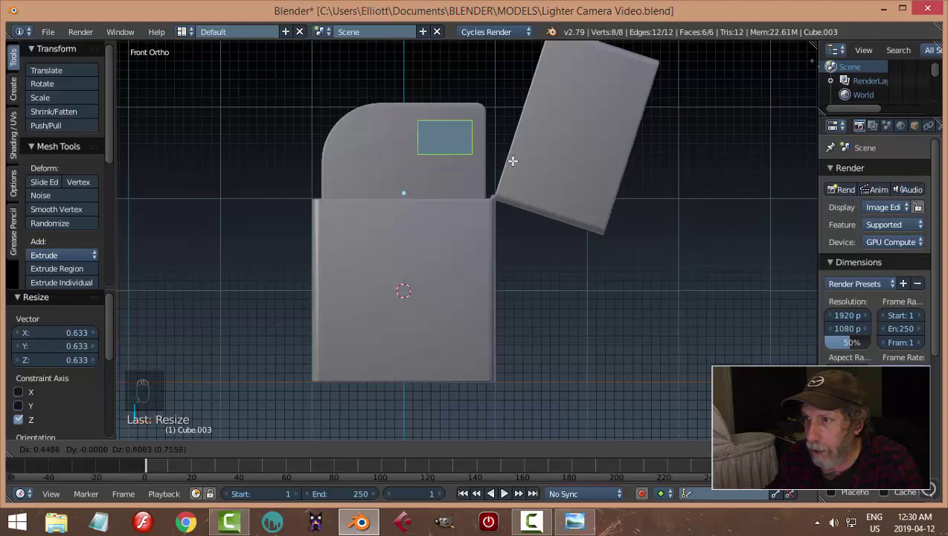
click(513, 161)
Stretch the small cube along Y until it passes completely through the inner block
middle_drag(555, 159, 390, 217)
key(s)
key(y)
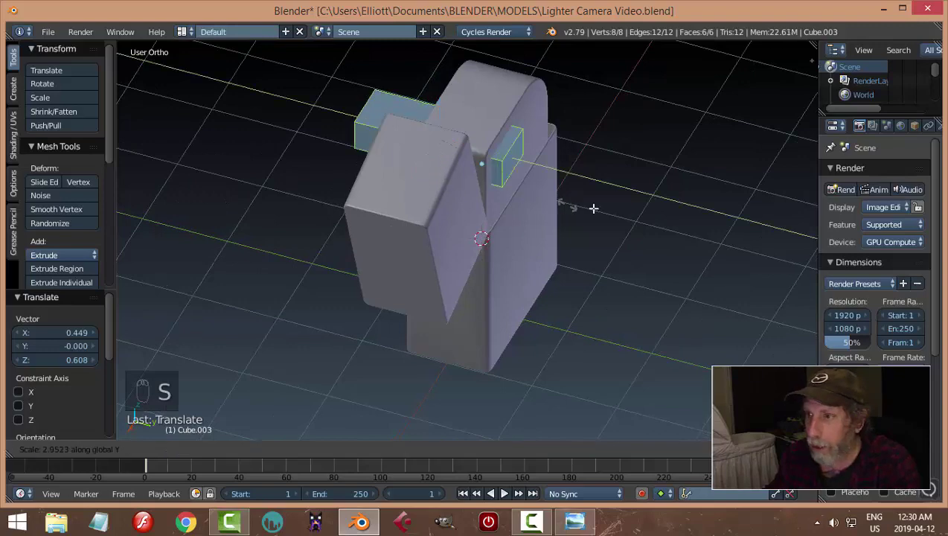
click(533, 179)
key(ctrl+z)
middle_drag(484, 158, 562, 194)
Select the small cube's four lengthwise edges, give them a multi-segment bevel of about 0.046, and return to object mode
key(a)
key(ctrl+Tab)
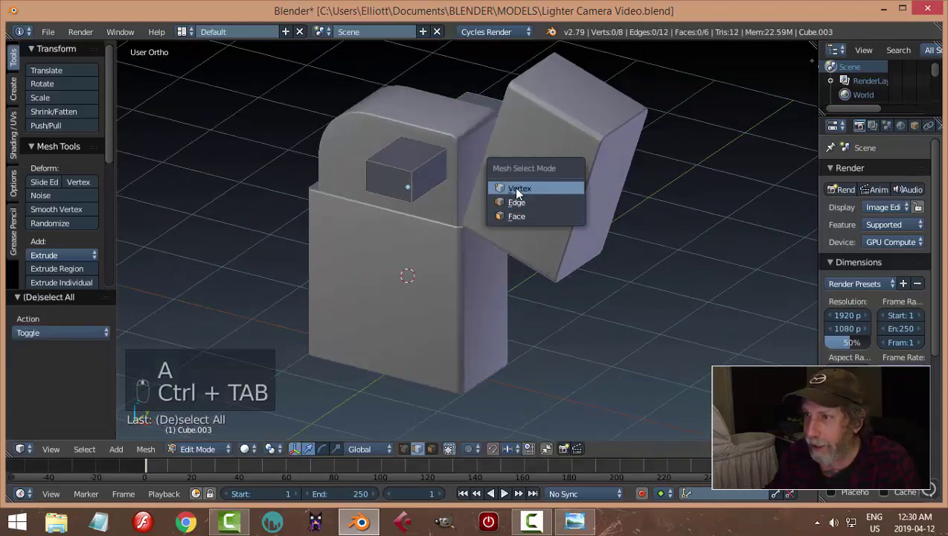
click(515, 212)
middle_drag(515, 212, 434, 159)
right_click(437, 156)
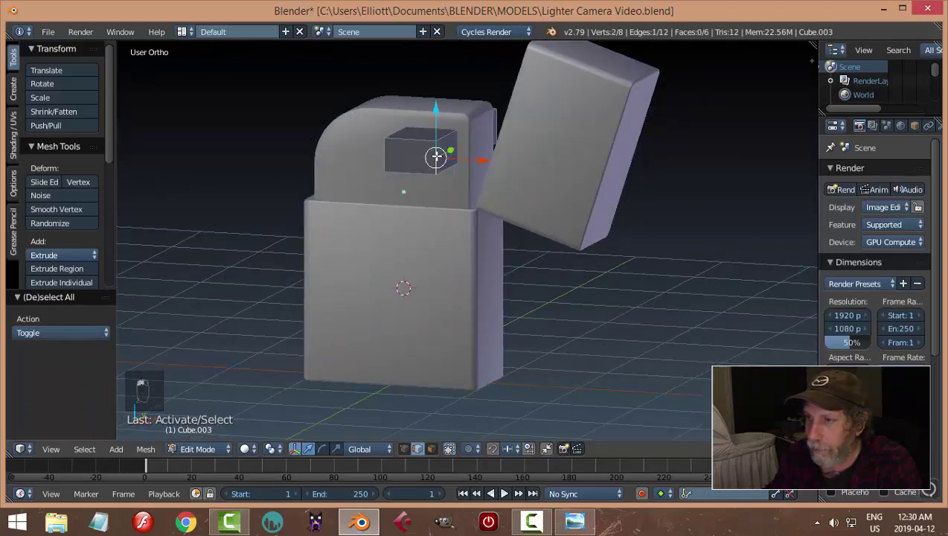
key(a)
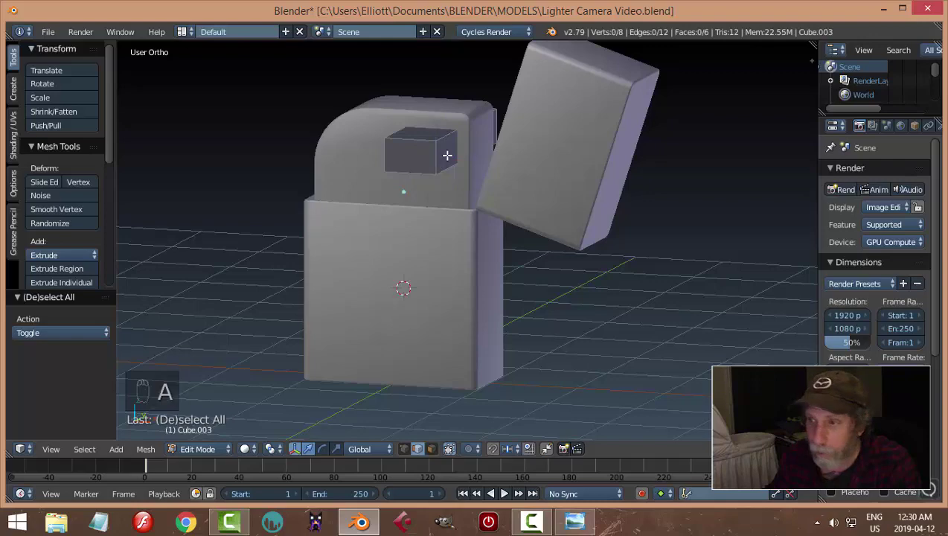
right_click(449, 134)
middle_drag(453, 167, 446, 188)
shift+right_click(459, 180)
key(ctrl+b)
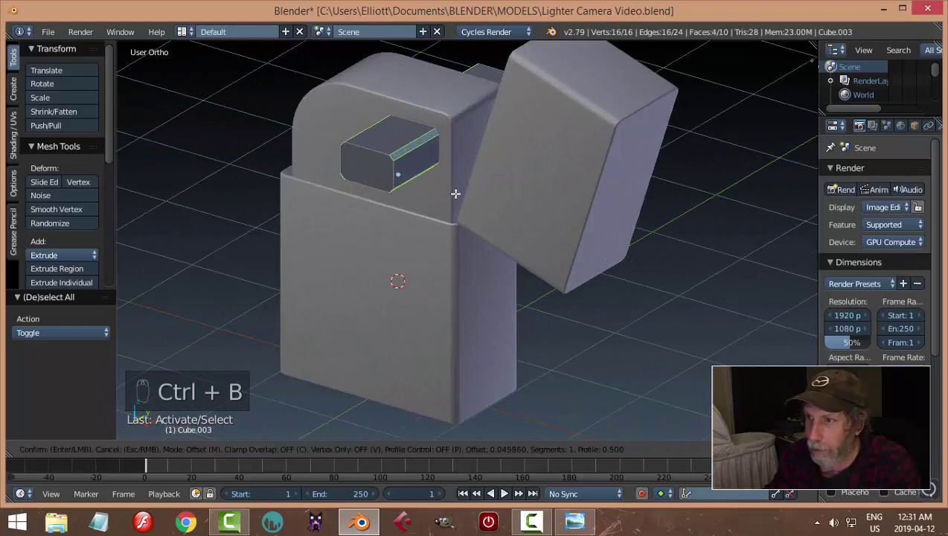
click(456, 194)
key(a)
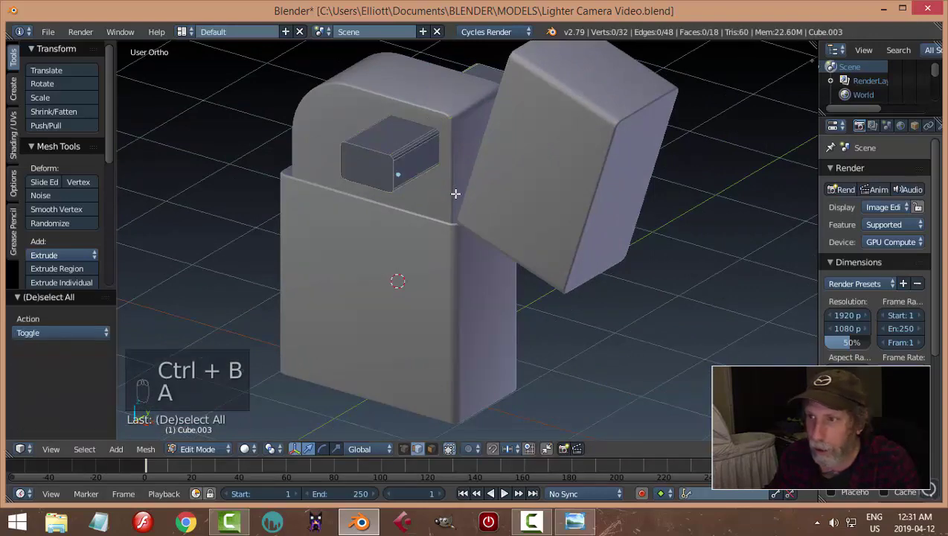
key(Tab)
click(392, 201)
Add a Boolean modifier to the inner block, set to Difference with the small cube as the cutter, and apply it
middle_drag(489, 180, 469, 177)
right_click(464, 170)
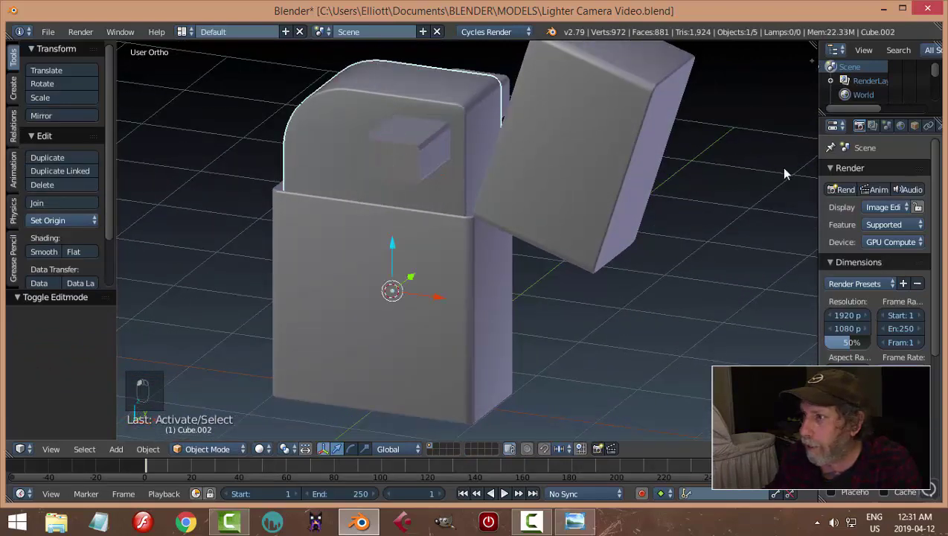
scroll(926, 130, down, 2)
click(920, 129)
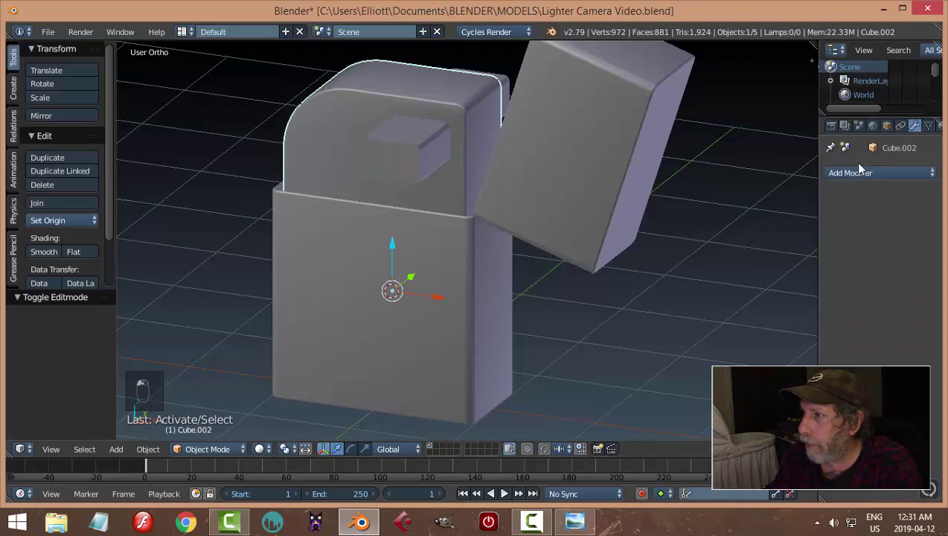
click(856, 172)
click(668, 235)
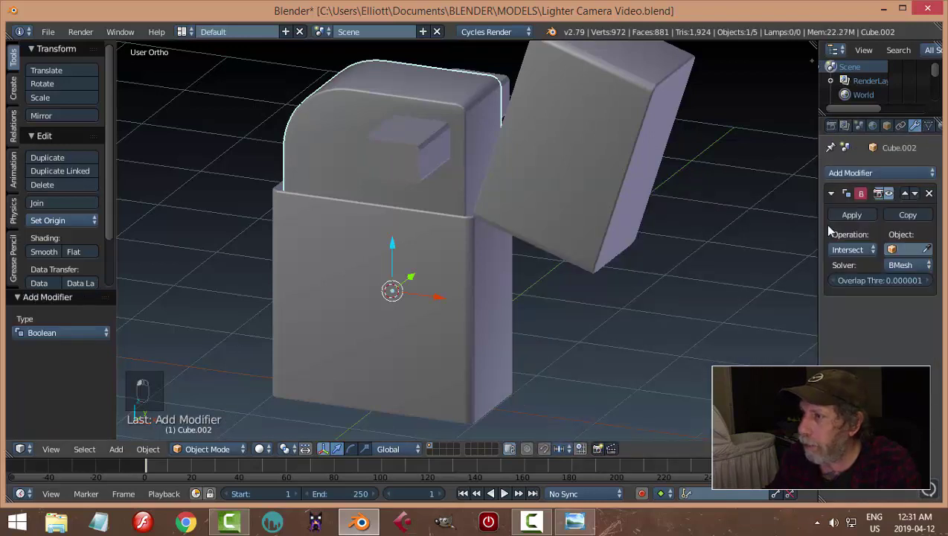
click(848, 250)
click(841, 209)
click(927, 249)
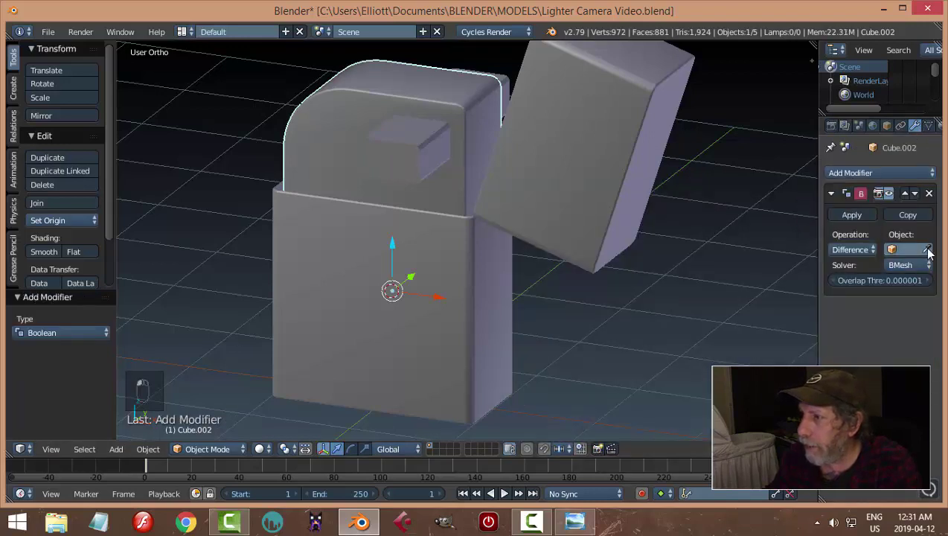
click(414, 147)
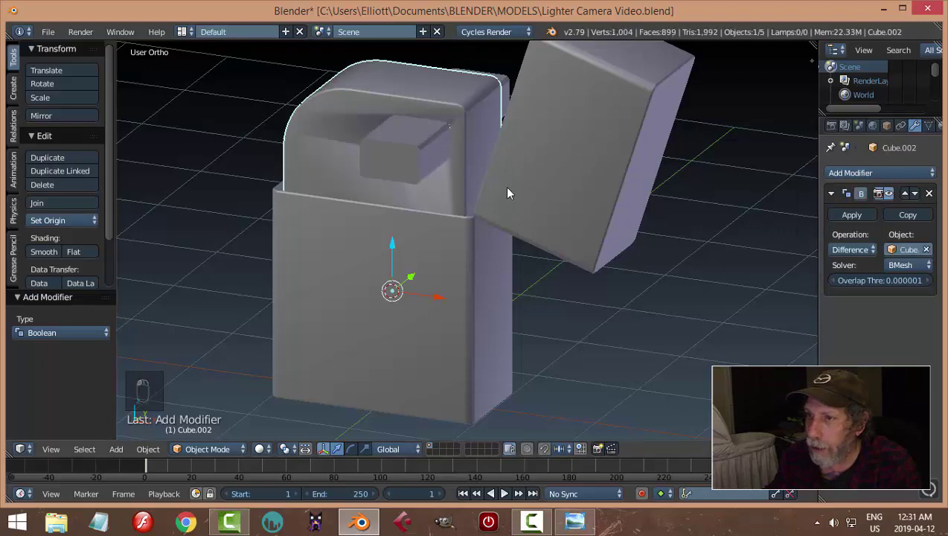
click(852, 214)
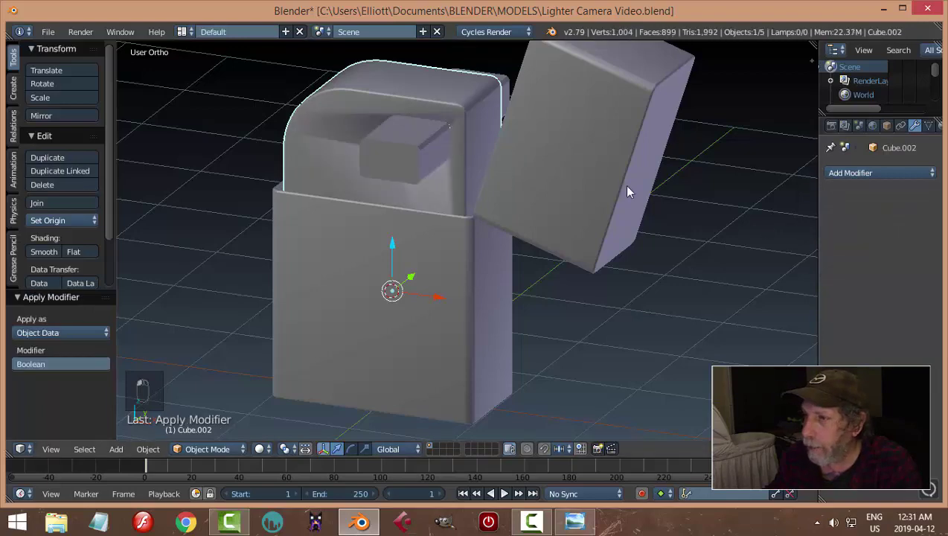
Delete the small cutter cube to expose the rectangular opening through the inner block
right_click(390, 151)
key(x)
click(487, 168)
middle_drag(421, 210, 462, 206)
middle_drag(349, 180, 472, 171)
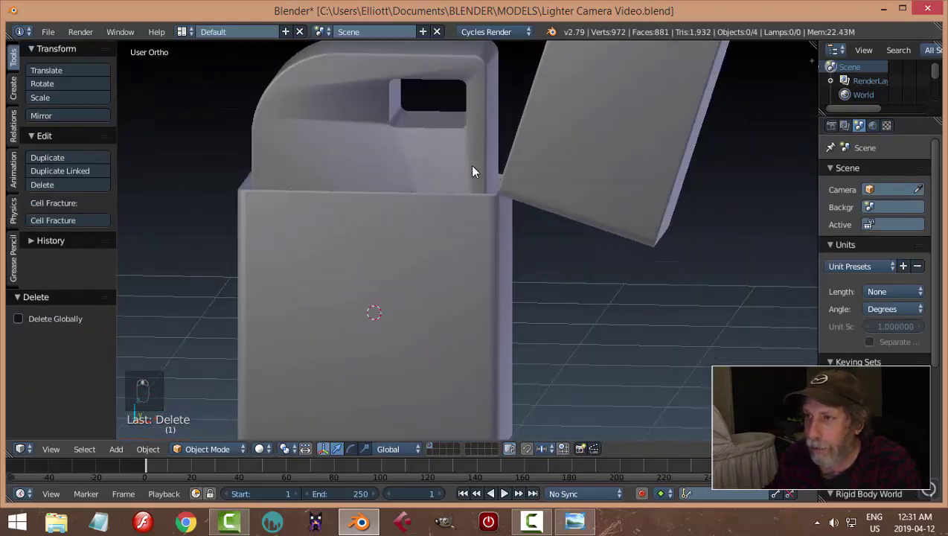
Select the edge loops around the opening on the inner block's front and back, bevel them 0.016 with 3 segments, and return to object mode
right_click(458, 80)
key(Tab)
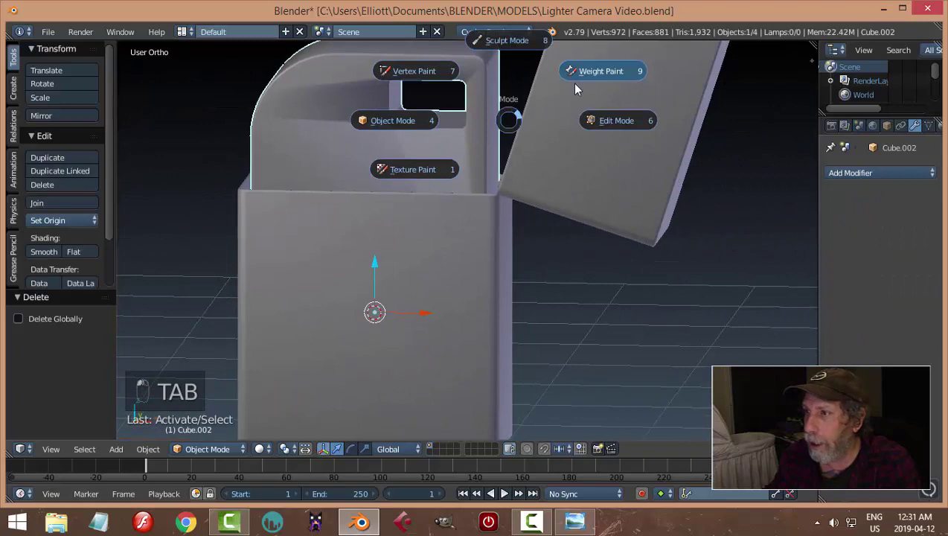
click(597, 116)
middle_drag(498, 149, 449, 134)
alt+right_click(449, 134)
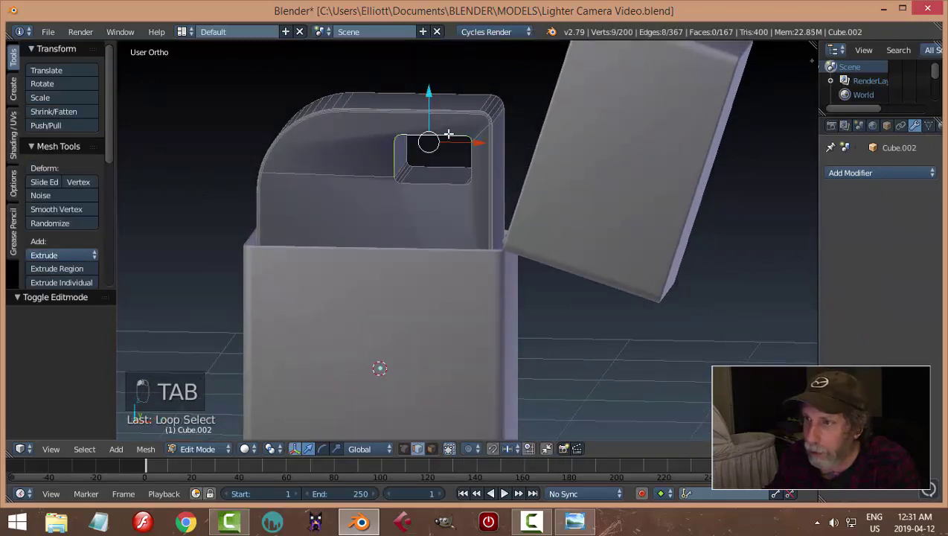
alt+shift+right_click(438, 187)
middle_drag(436, 201, 342, 86)
scroll(341, 86, up, 3)
middle_drag(536, 158, 328, 165)
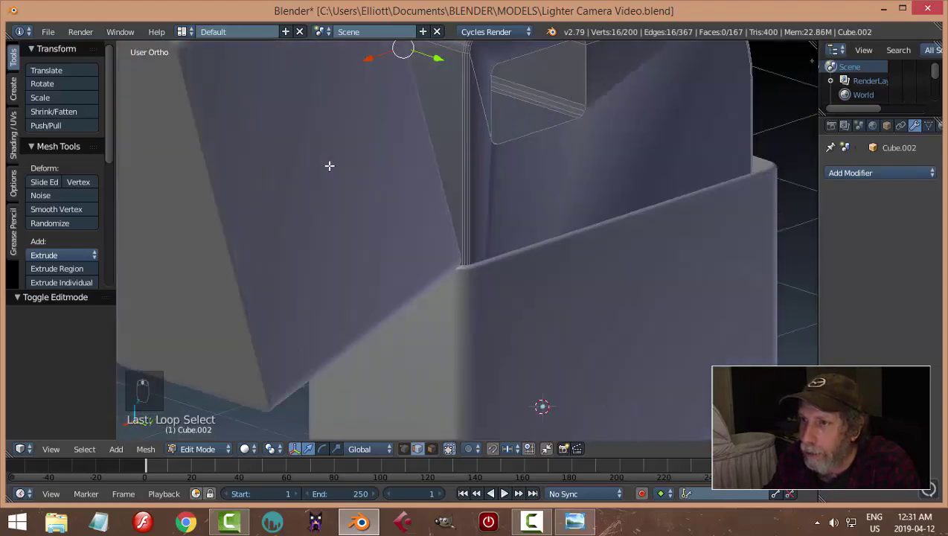
alt+shift+right_click(549, 61)
alt+shift+right_click(565, 125)
middle_drag(608, 139, 627, 146)
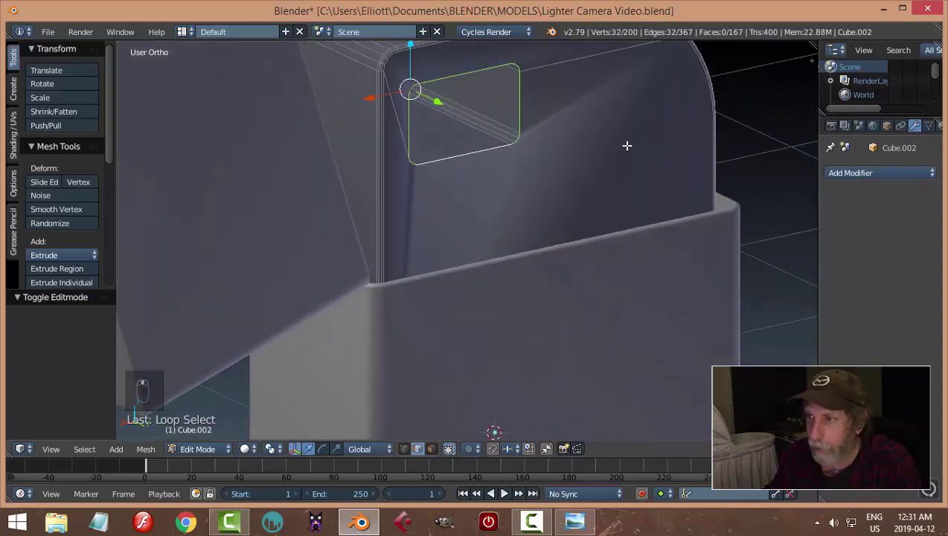
key(ctrl+b)
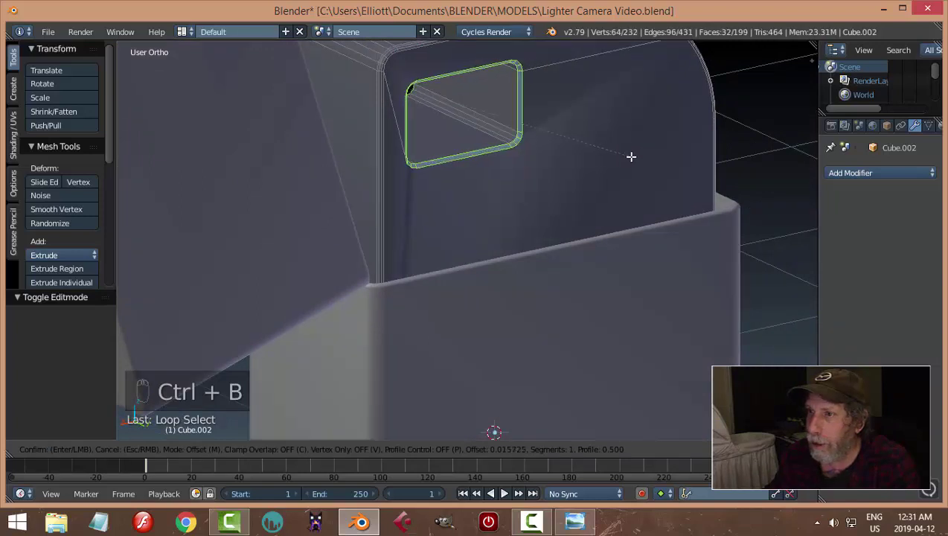
scroll(632, 156, up, 2)
click(630, 157)
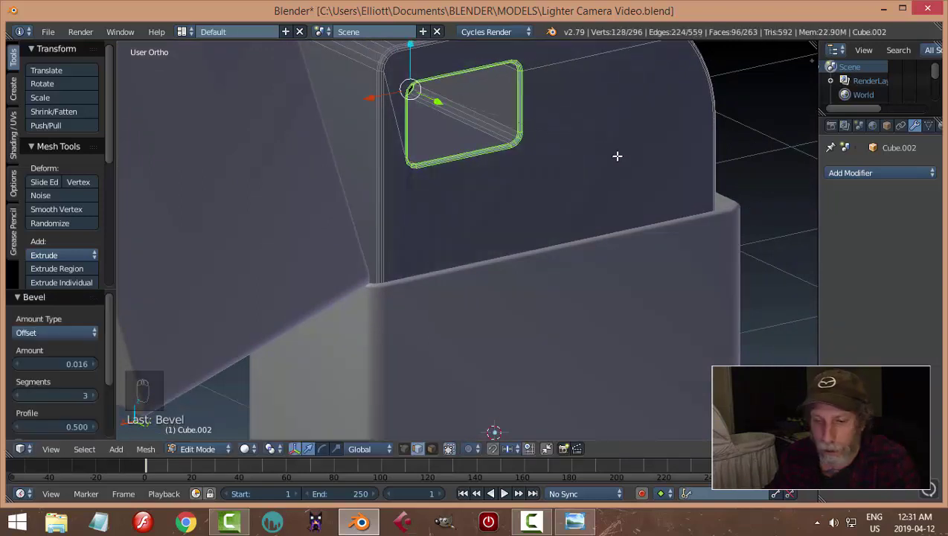
key(a)
key(Tab)
Select the flat faces around the opening on the inner block's front and back, extrude them in place with zero offset, and return to object mode
middle_drag(563, 157, 701, 120)
middle_drag(470, 184, 489, 201)
key(Tab)
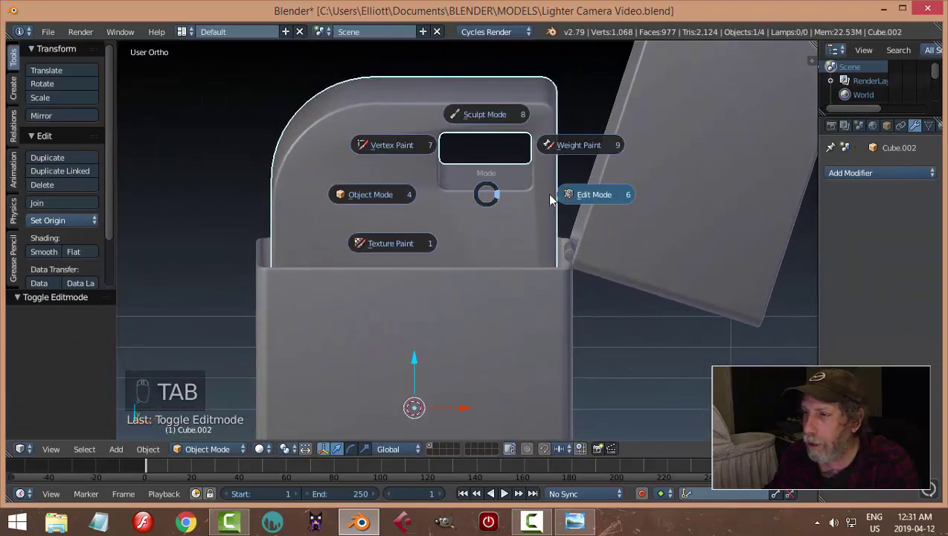
click(551, 199)
key(ctrl+Tab)
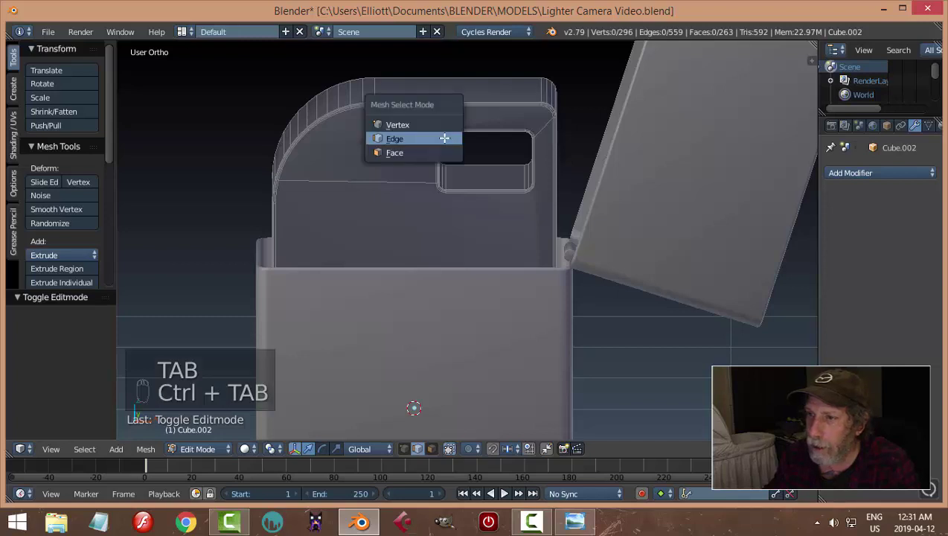
click(395, 152)
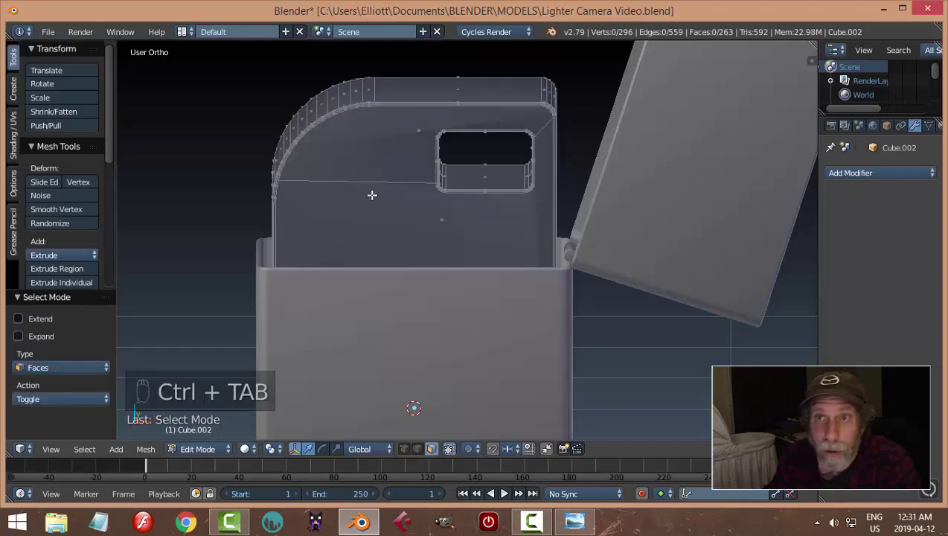
right_click(369, 151)
shift+right_click(425, 223)
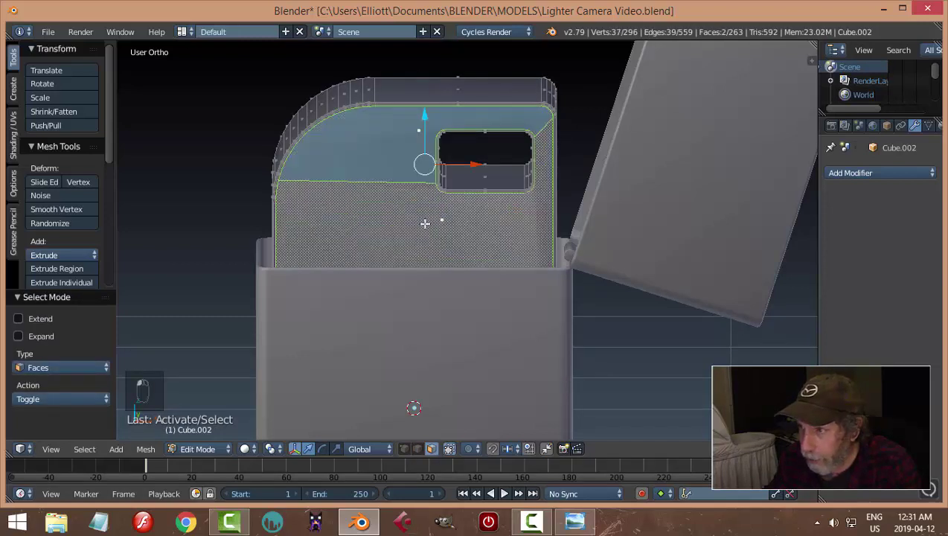
middle_drag(555, 193, 525, 128)
shift+right_click(537, 110)
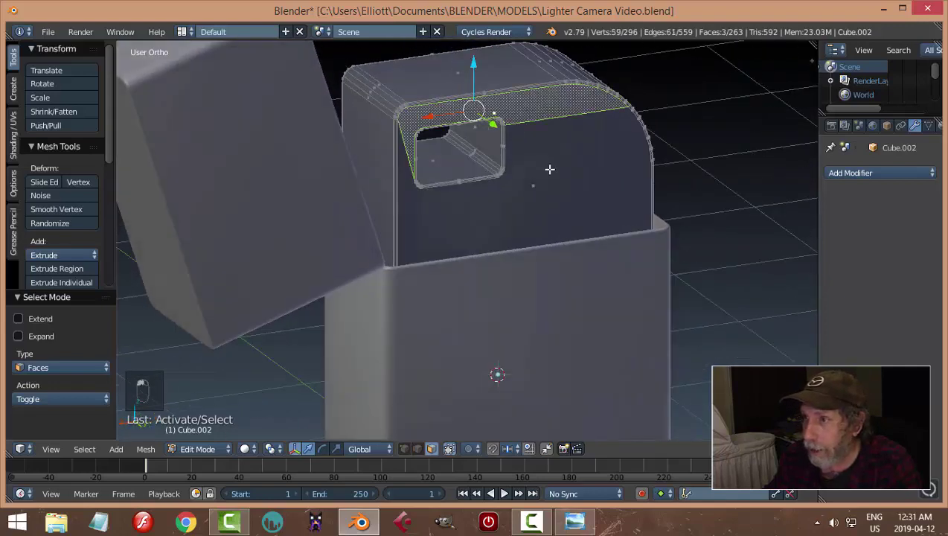
shift+right_click(551, 170)
key(e)
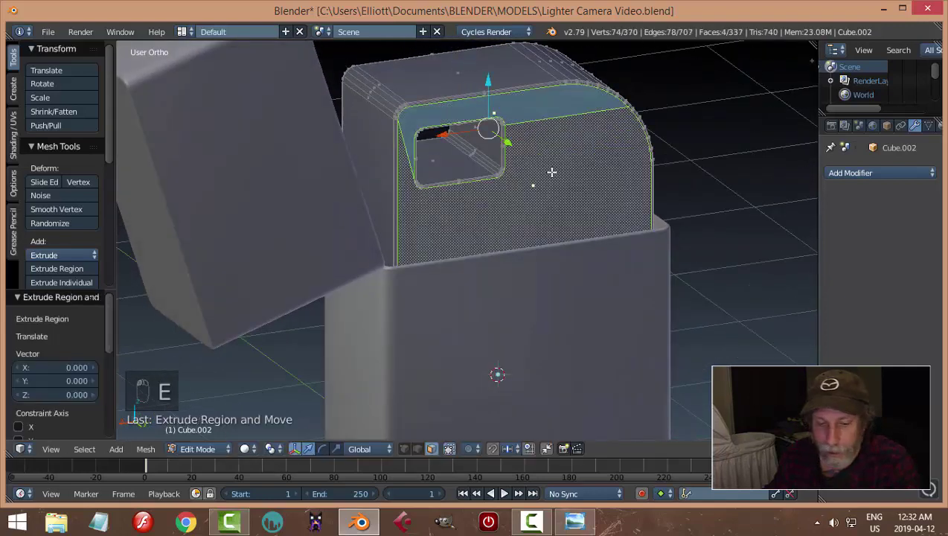
key(a)
key(Tab)
click(434, 184)
Select the opening's inner wall faces, grow the selection to its bevelled rims, shade these faces smooth, and return to object mode
middle_drag(434, 185, 449, 209)
key(a)
right_click(455, 192)
key(Tab)
click(536, 194)
scroll(466, 204, up, 2)
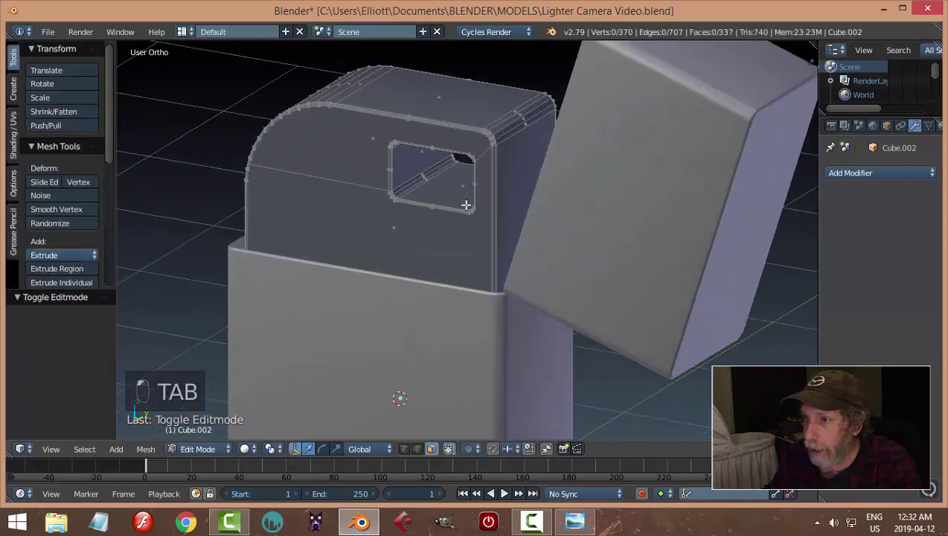
alt+right_click(434, 178)
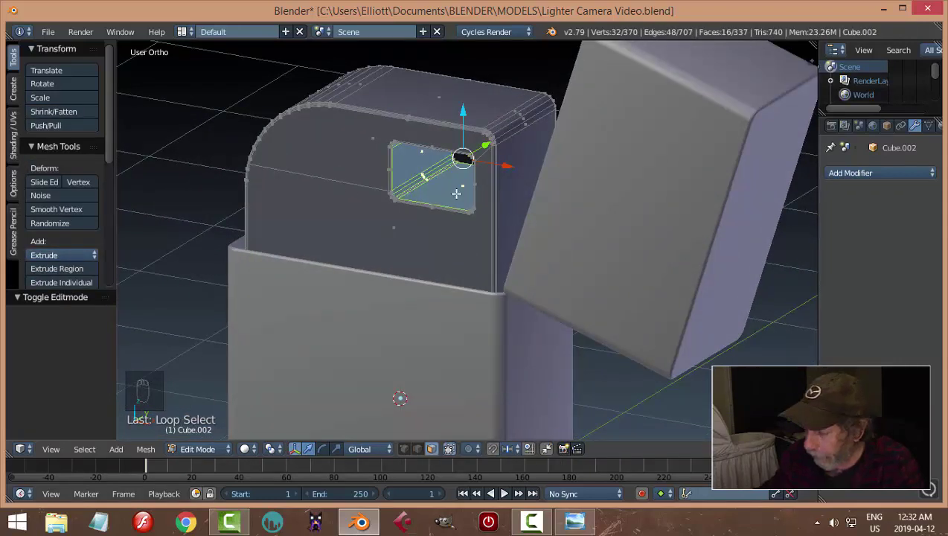
key(ctrl+KP_Add)
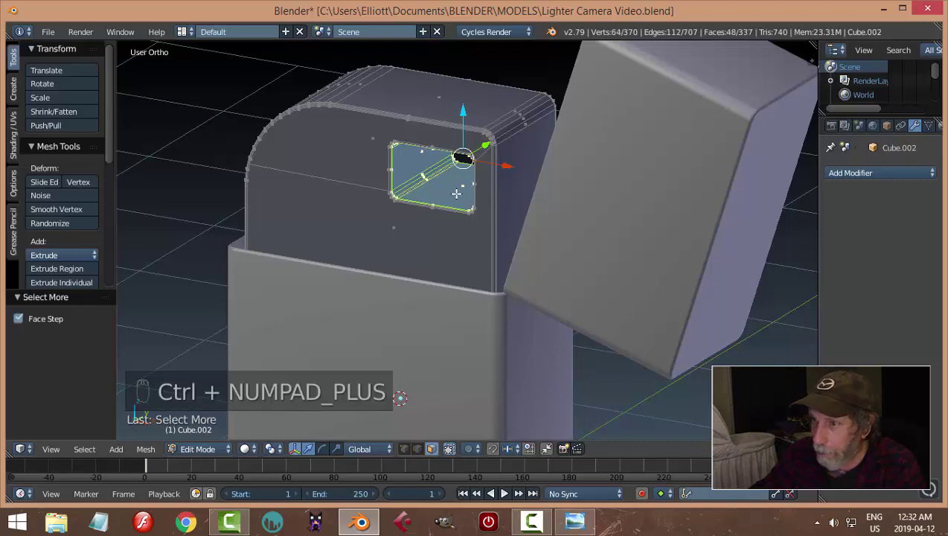
click(13, 138)
click(46, 85)
key(a)
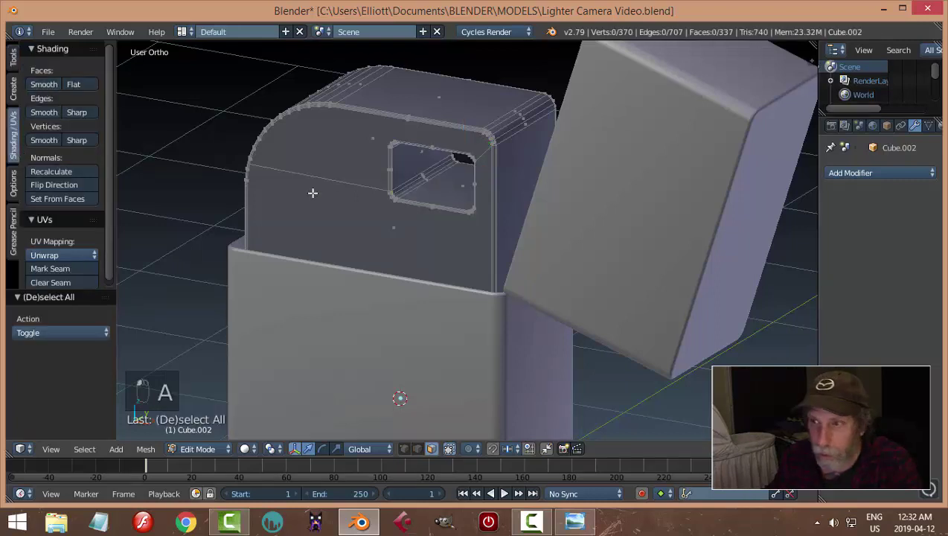
key(Tab)
click(227, 207)
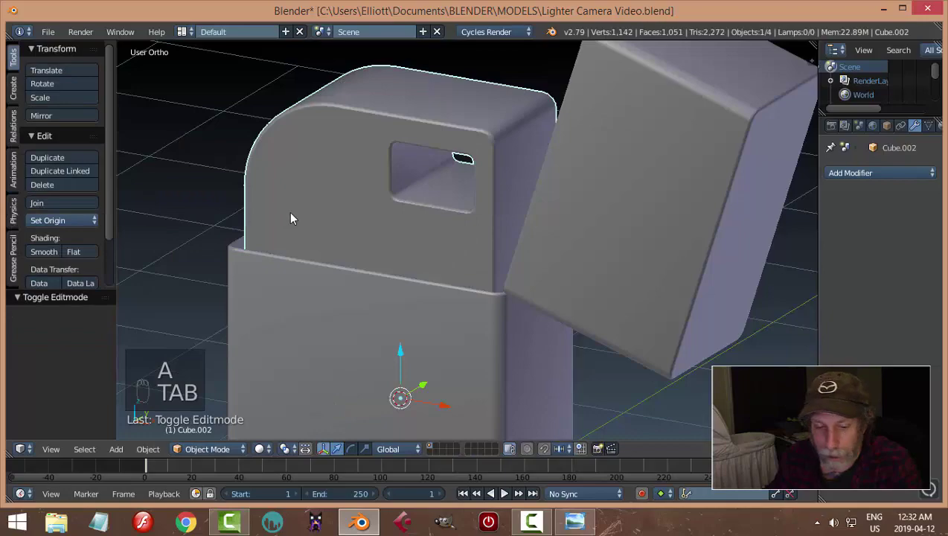
Deselect all objects and save the file
key(a)
key(a)
middle_drag(289, 211, 364, 189)
scroll(391, 182, up, 2)
key(ctrl+s)
scroll(393, 188, down, 3)
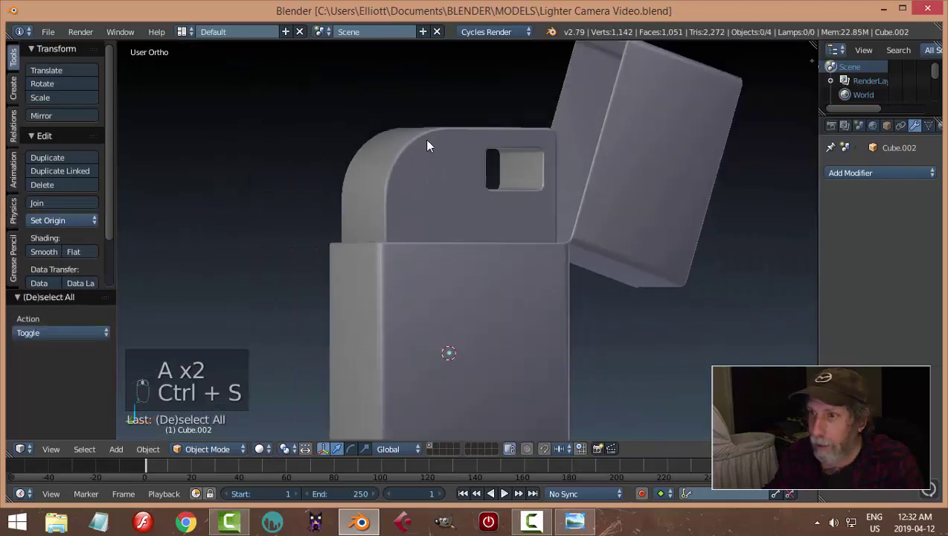
Add a 32-vertex mesh circle with radius 1 and rotate it 90° about the X axis
middle_drag(427, 144, 420, 242)
scroll(435, 197, down, 2)
scroll(428, 192, down, 2)
scroll(444, 163, up, 3)
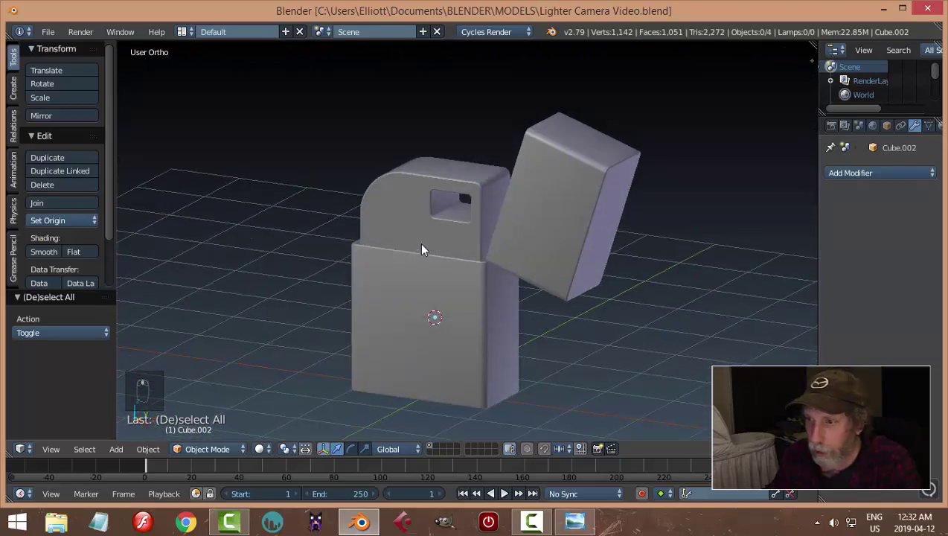
key(shift+a)
mouse_move(419, 244)
click(467, 272)
mouse_move(485, 261)
middle_down()
mouse_move(505, 271)
mouse_move(498, 273)
middle_up()
text(r)
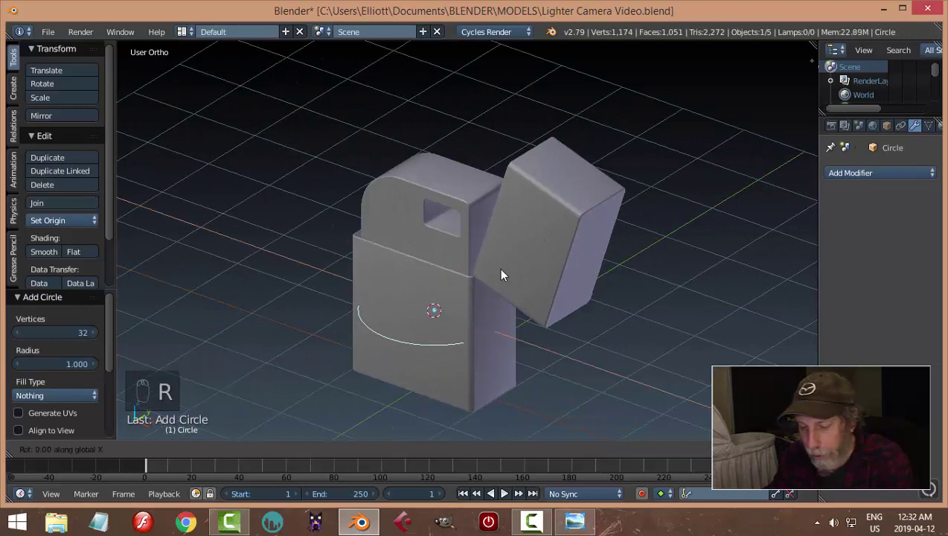
text(x90)
key(Return)
Move the circle along Y towards the block's front face and raise it 1.010 along Z
key(g)
key(y)
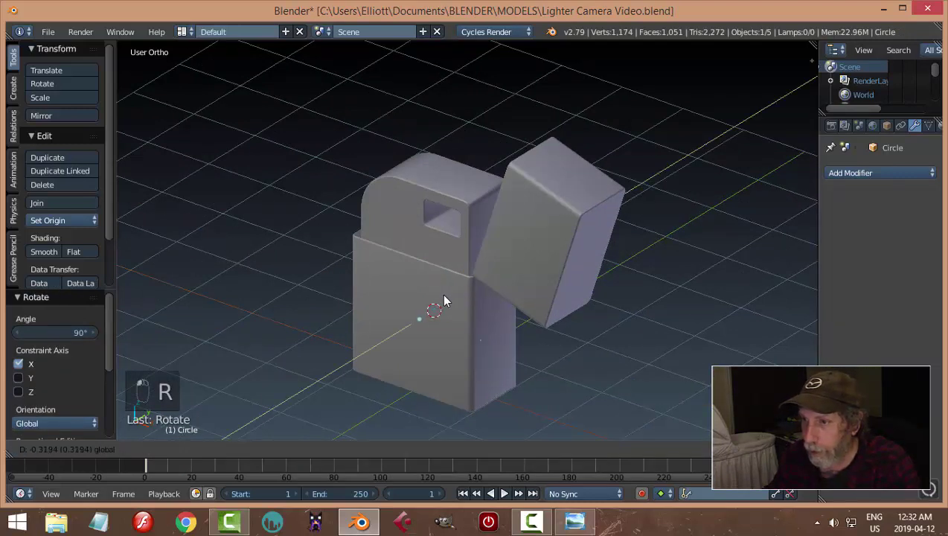
click(442, 293)
key(g)
key(z)
click(418, 212)
In edit mode, scale the circle down to fit the inner block and move it -0.26 along X
key(Tab)
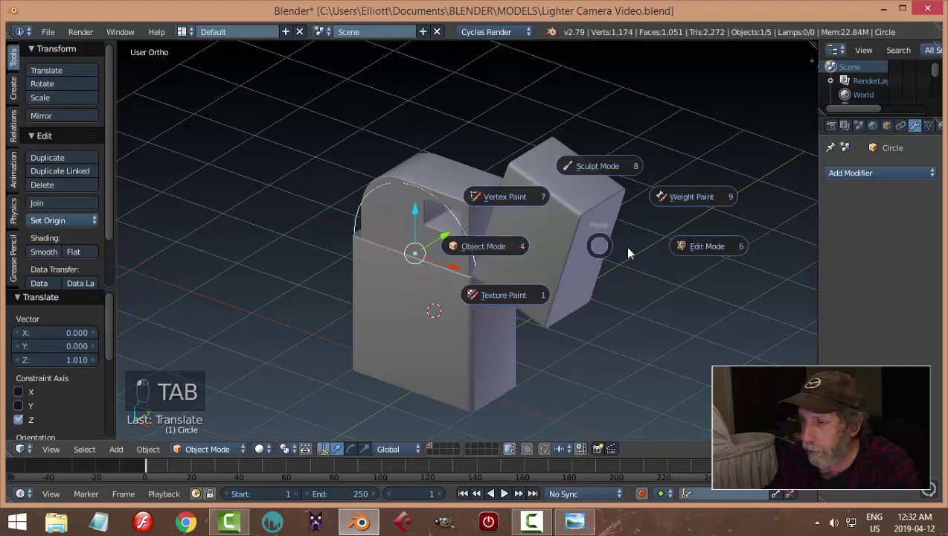
key(s)
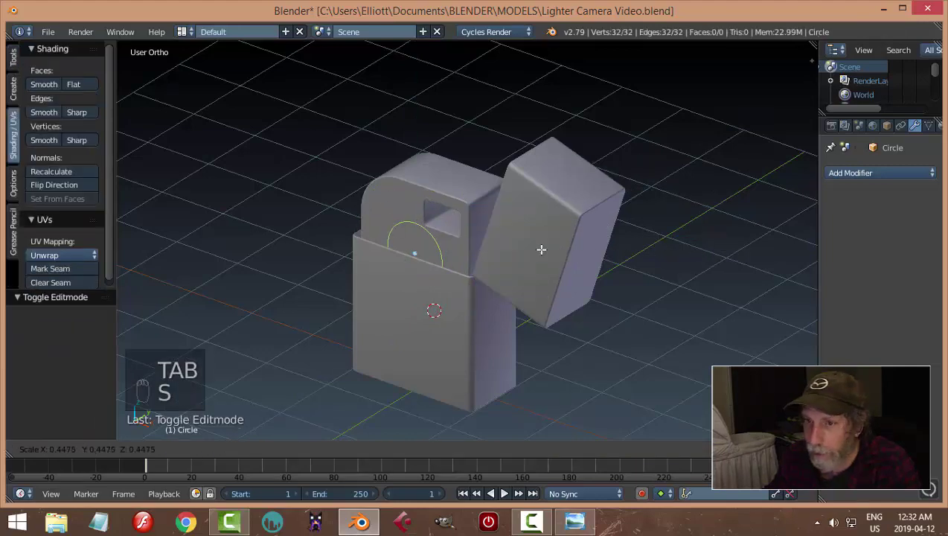
click(549, 250)
middle_drag(548, 250, 499, 280)
text(gx-.26)
key(Return)
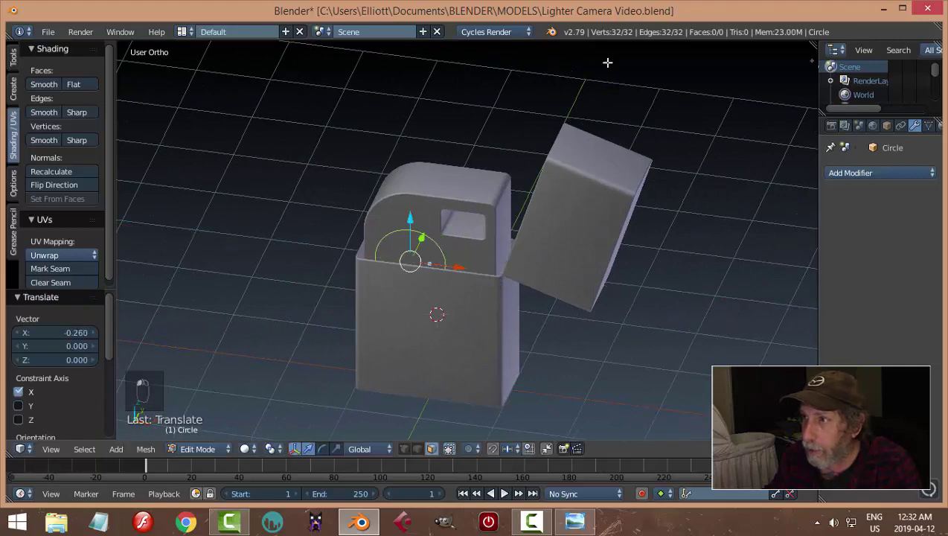
Raise the circle's vertices about 0.064 along Z
middle_drag(643, 110, 531, 153)
middle_drag(440, 190, 367, 197)
key(g)
key(z)
click(421, 226)
middle_drag(420, 226, 399, 307)
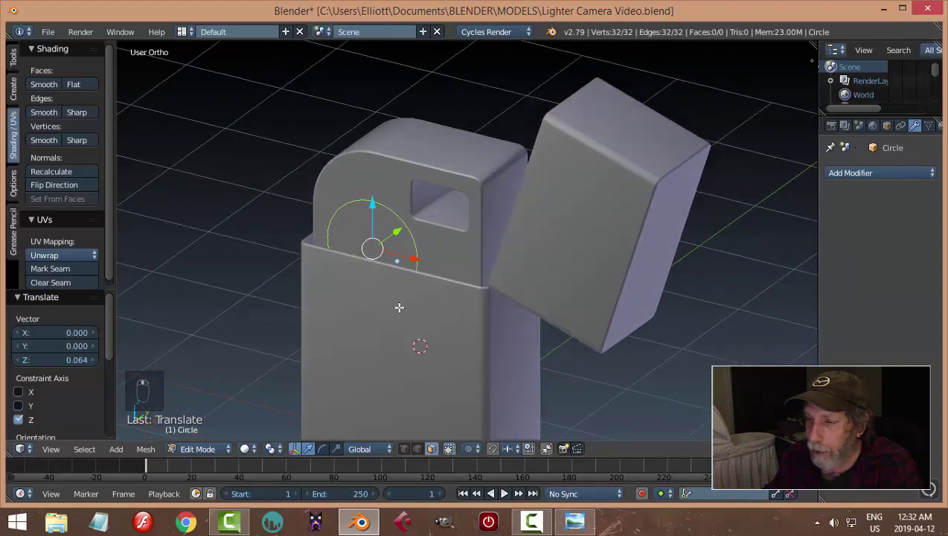
Return to object mode, hide the lower case, and select the circle on the inner block
key(Tab)
click(328, 311)
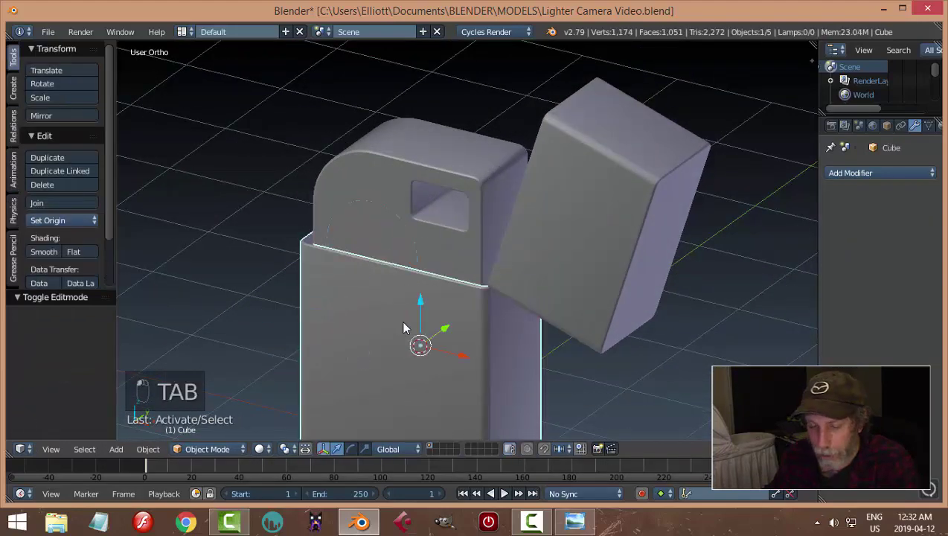
key(h)
right_click(408, 226)
right_click(415, 256)
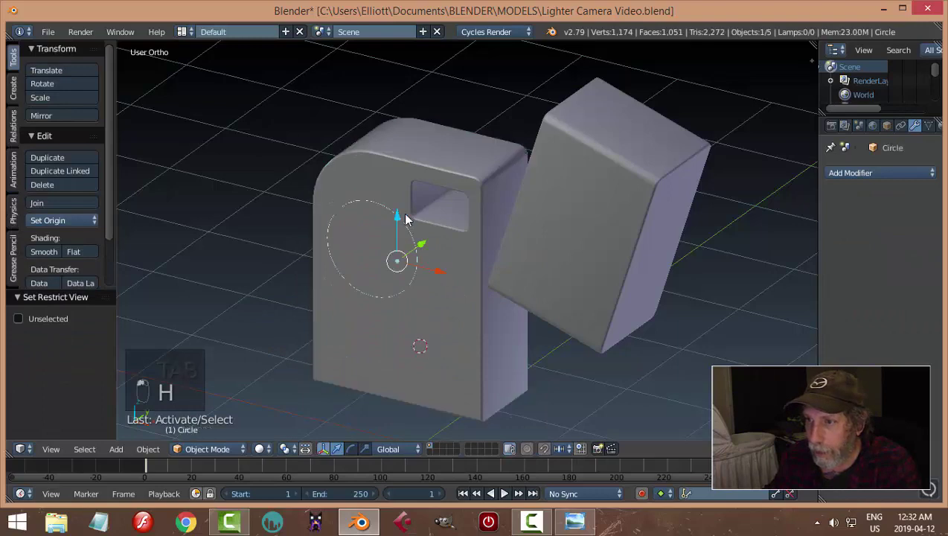
In vertex select mode, extrude the circle inward into a face ring, scaling the new loop to about 0.557
middle_drag(417, 256, 453, 236)
key(Tab)
click(567, 252)
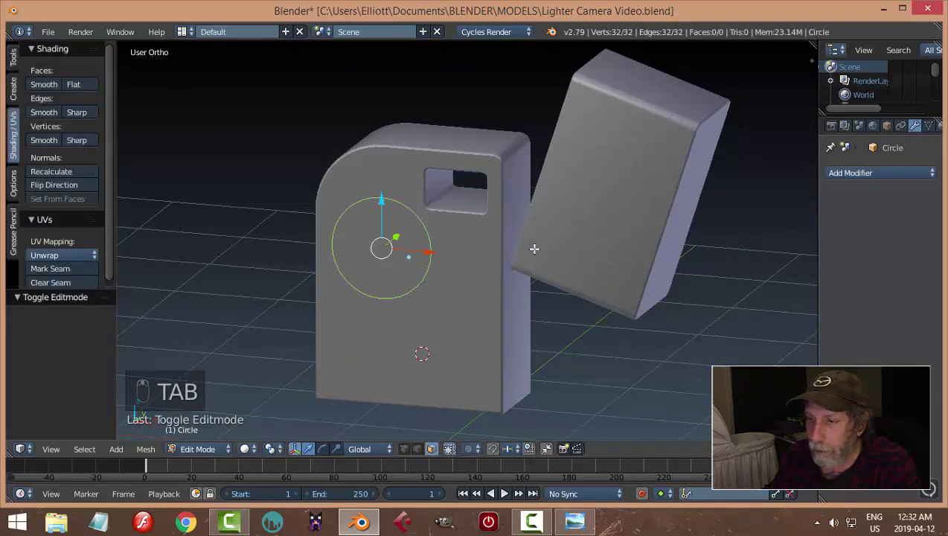
scroll(469, 248, up, 2)
key(ctrl+Tab)
click(442, 220)
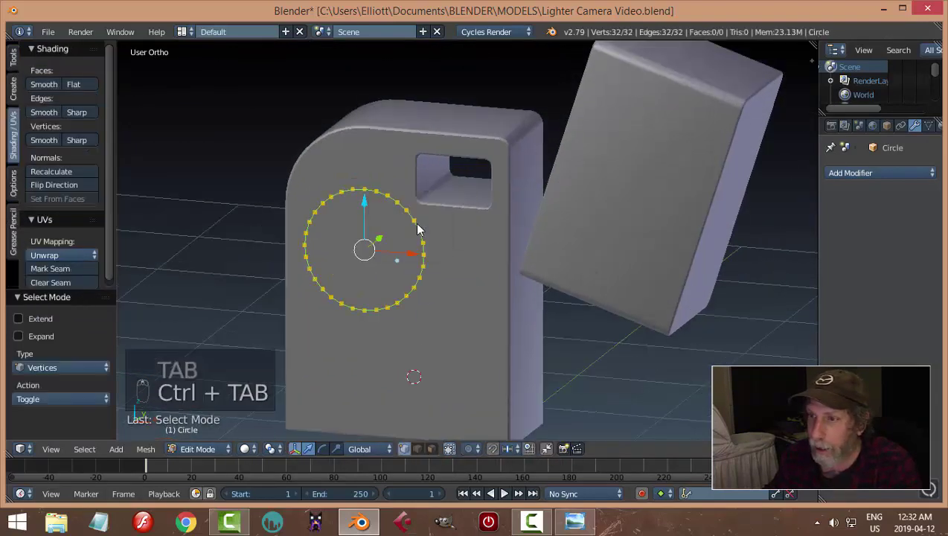
middle_drag(561, 247, 612, 250)
scroll(611, 250, up, 1)
key(e)
key(s)
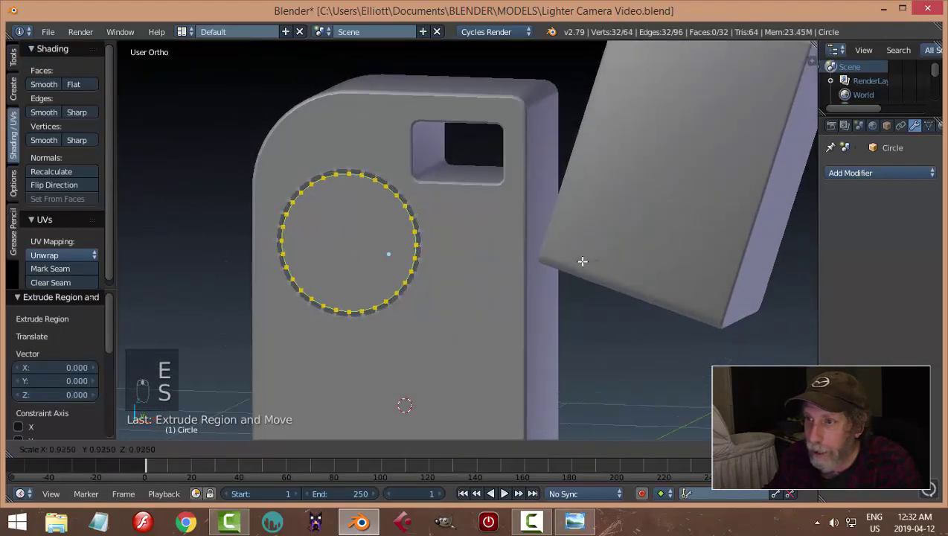
click(490, 282)
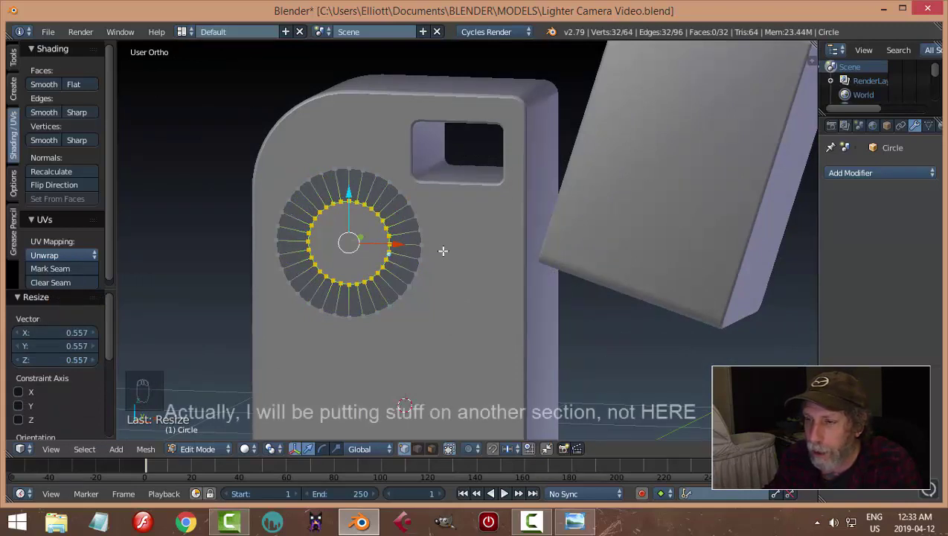
Scale the inner loop to about 0.931, then extrude it inward again with a scale of about 0.637
key(s)
click(465, 237)
middle_drag(464, 237, 522, 232)
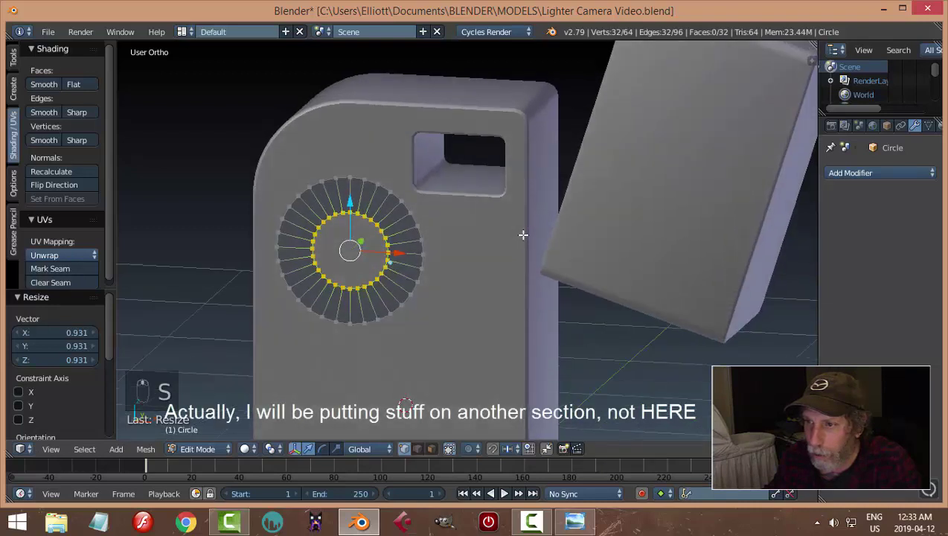
key(e)
key(s)
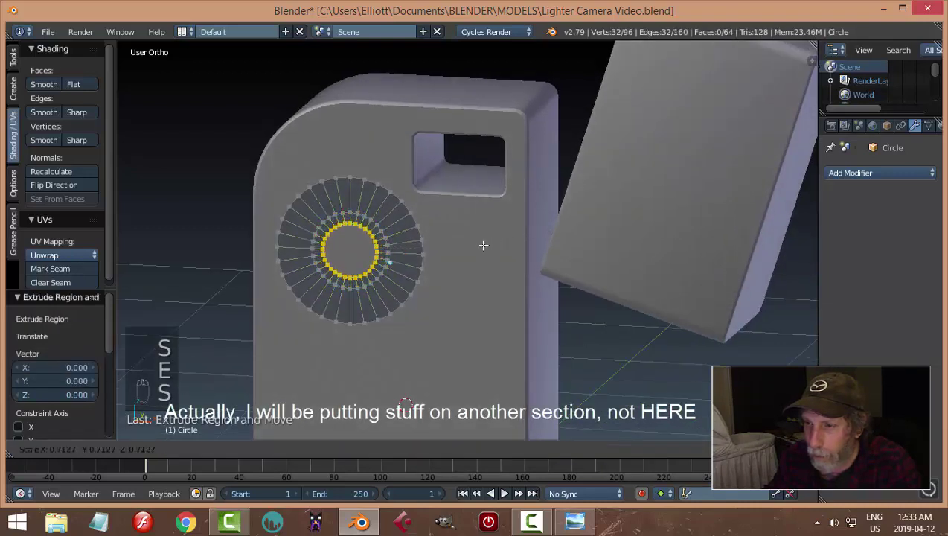
click(475, 247)
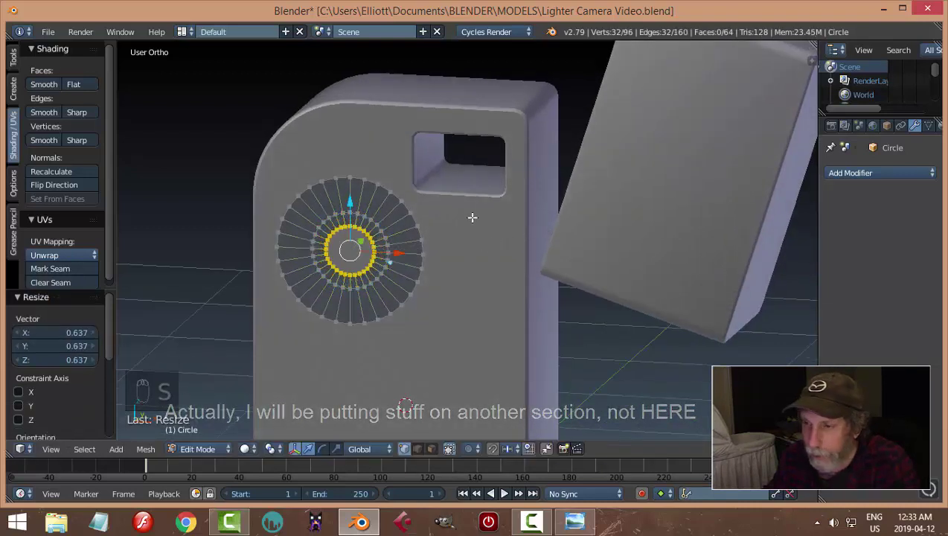
Try to extrude the narrow inner face ring outward from the disc, then clear the selection
key(a)
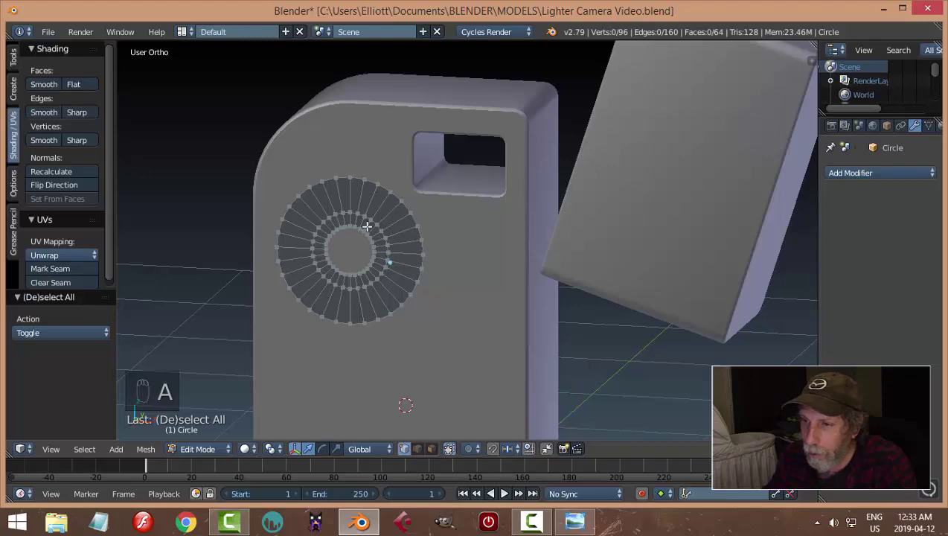
key(ctrl+Tab)
click(365, 270)
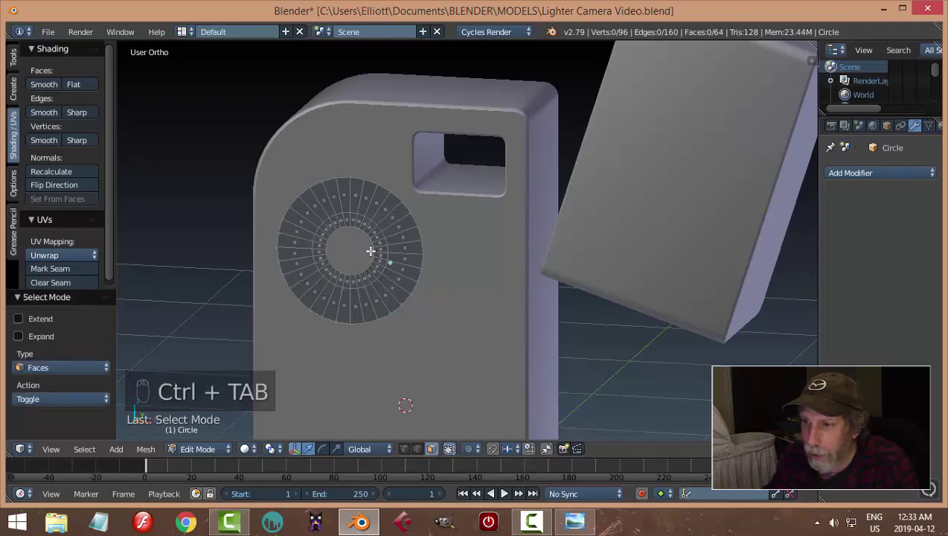
alt+click(373, 230)
middle_drag(373, 229, 462, 408)
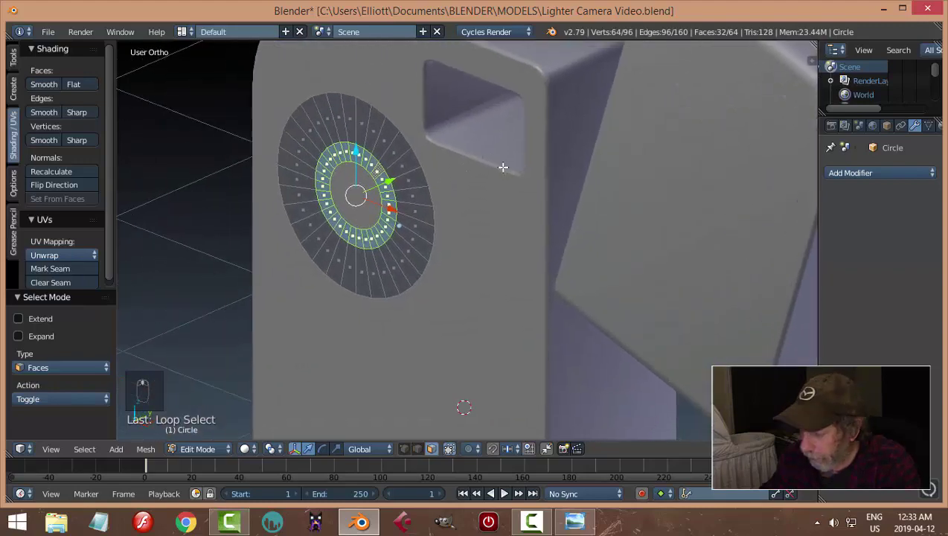
key(KP_Decimal)
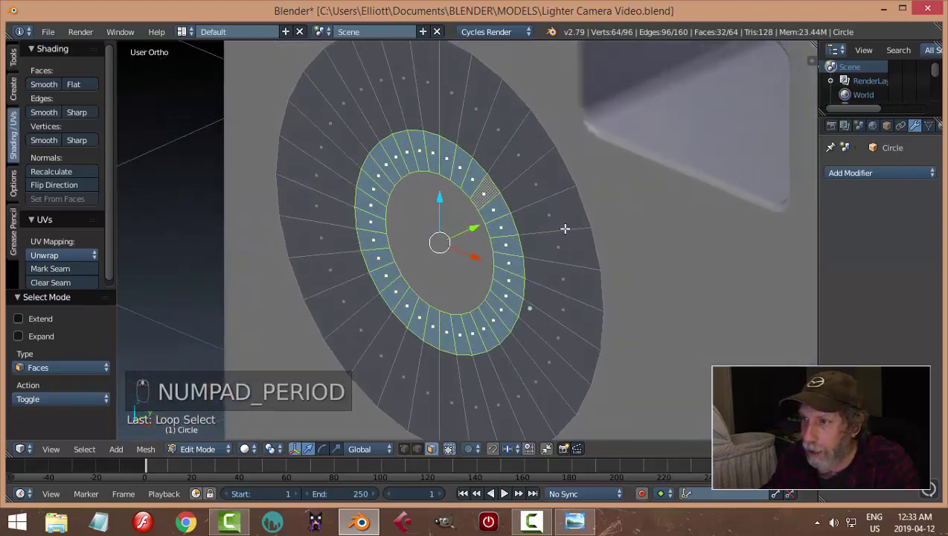
key(e)
key(e)
click(557, 227)
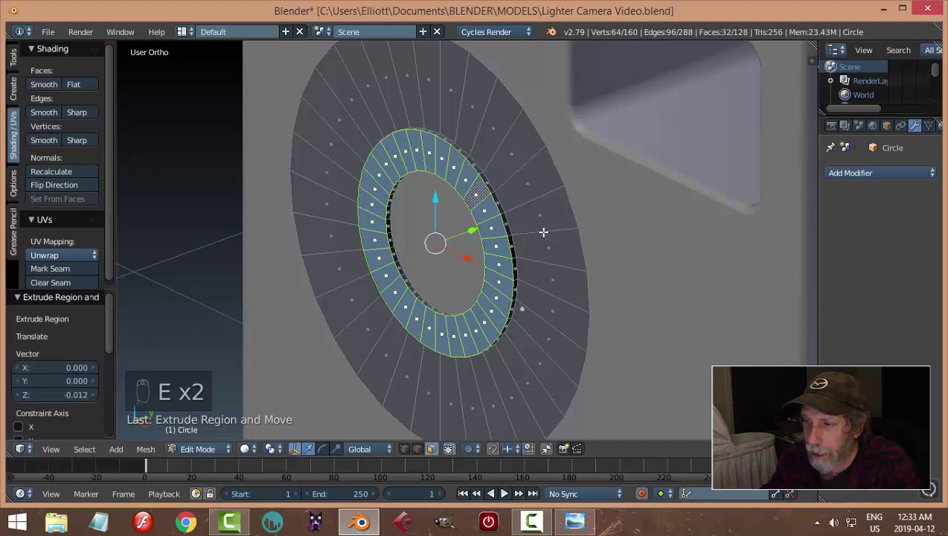
key(a)
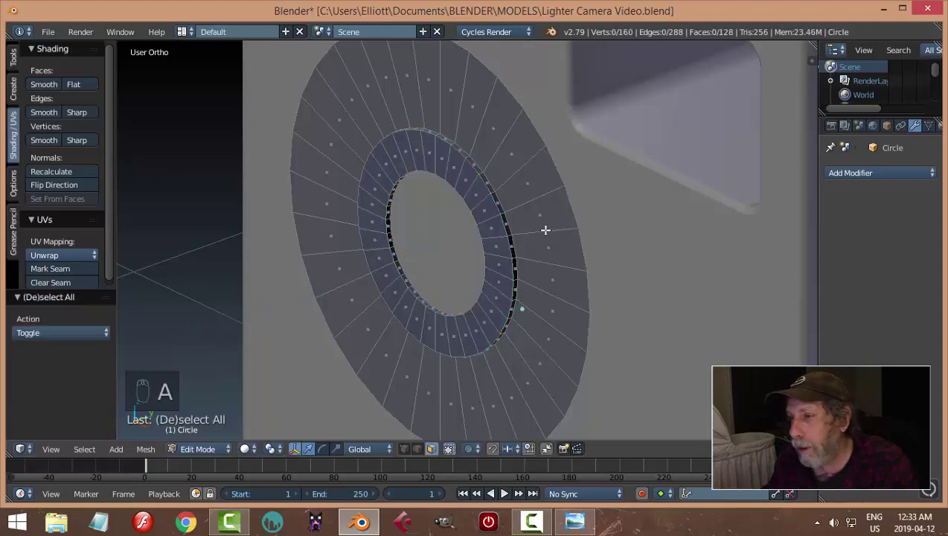
middle_drag(546, 227, 511, 201)
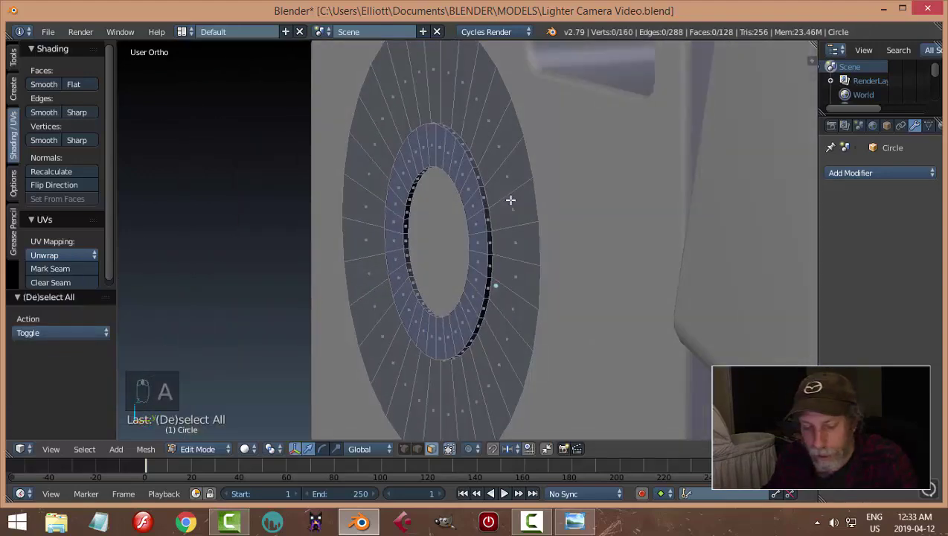
Undo the extrusion of the inner face ring
key(ctrl+z)
key(ctrl+z)
key(ctrl+z)
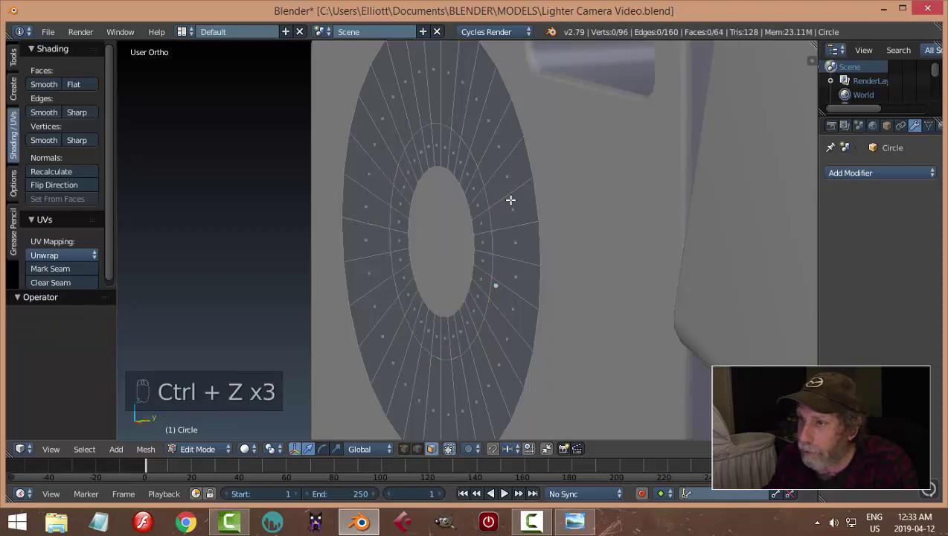
In edge select mode, select the innermost edge loop and extrude it inward with a scale of about 0.547
key(ctrl+Tab)
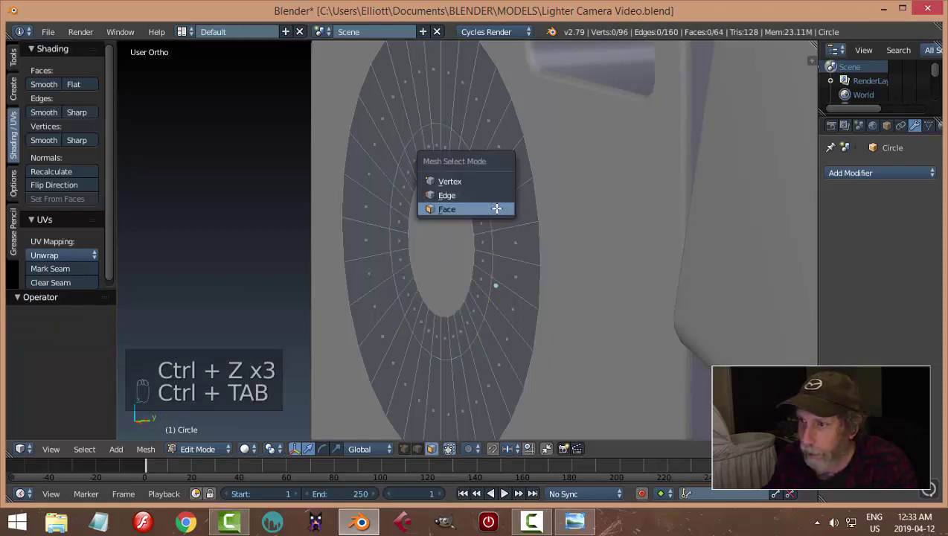
click(457, 195)
alt+right_click(457, 182)
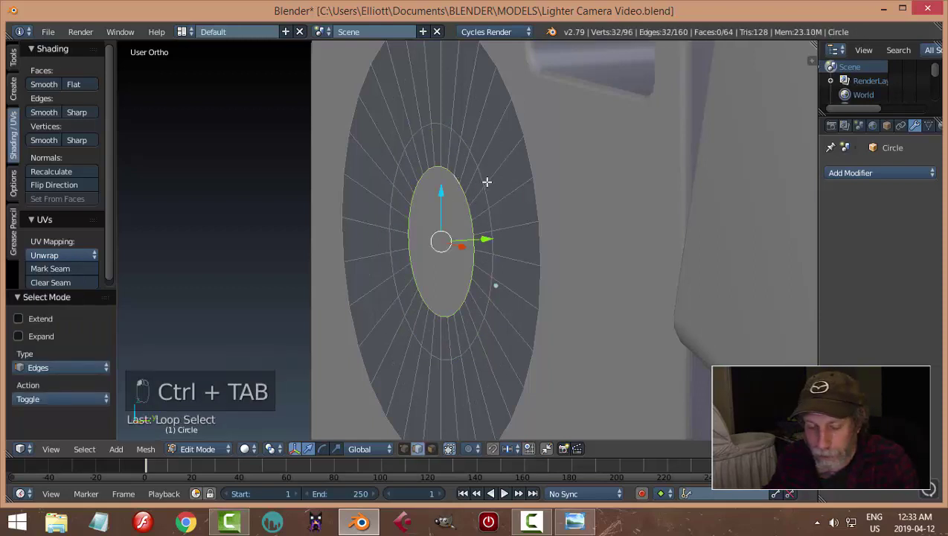
middle_drag(487, 181, 618, 193)
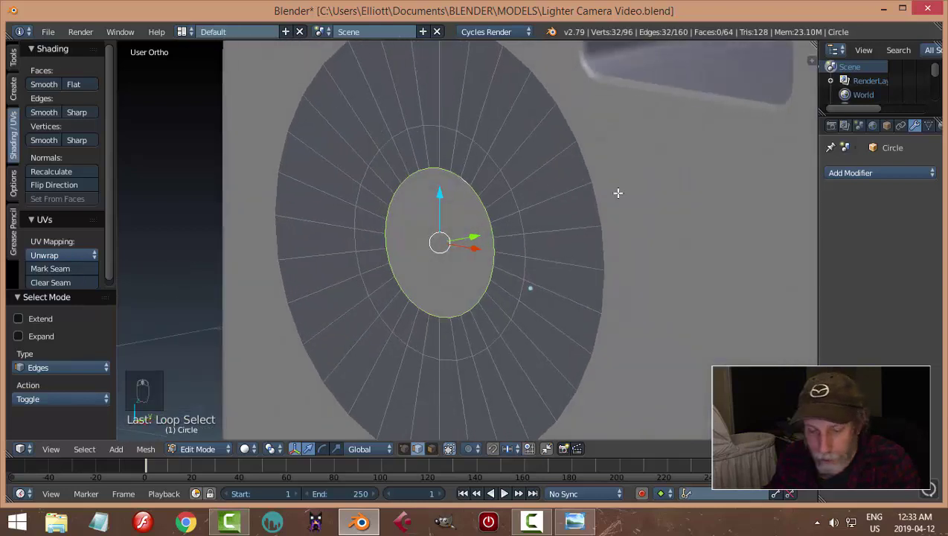
key(e)
key(s)
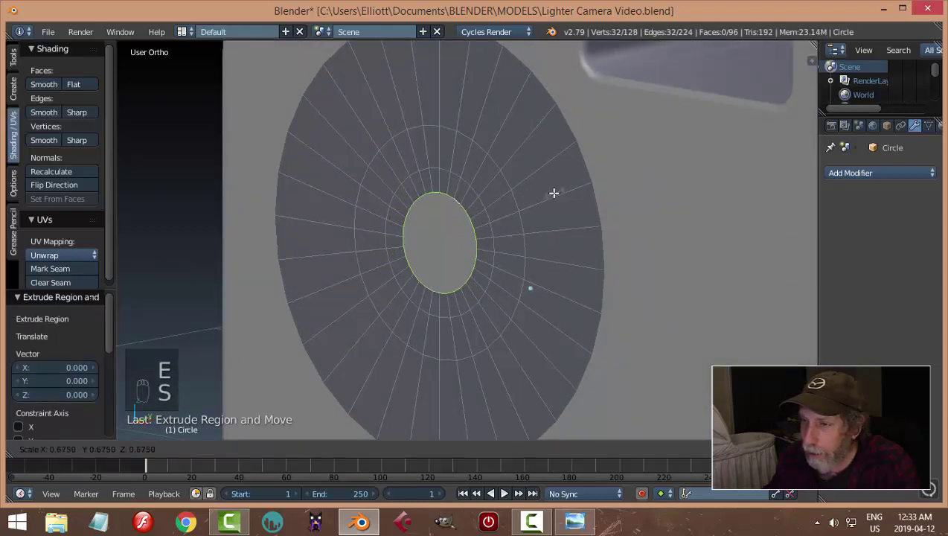
click(564, 195)
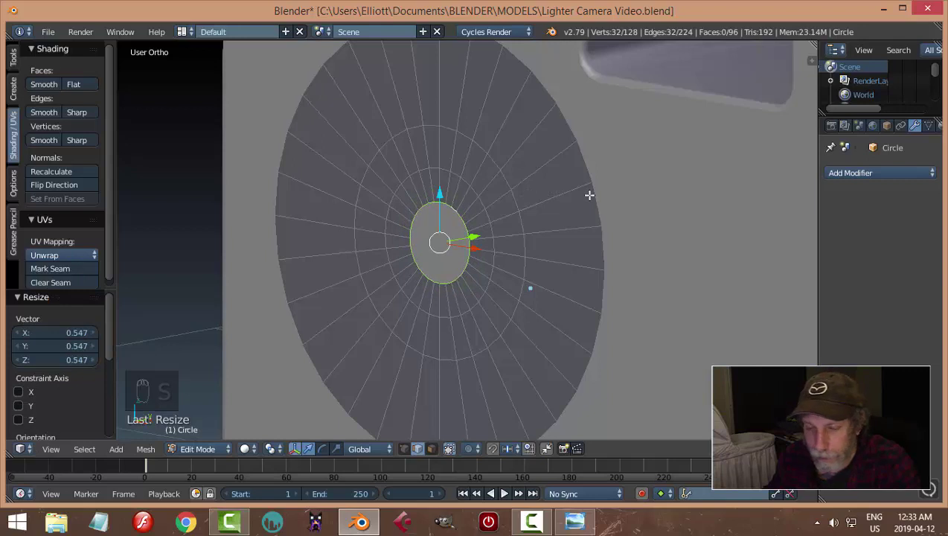
Extrude the innermost loop in place and merge the new vertices at center to close the disc
key(e)
right_click(549, 218)
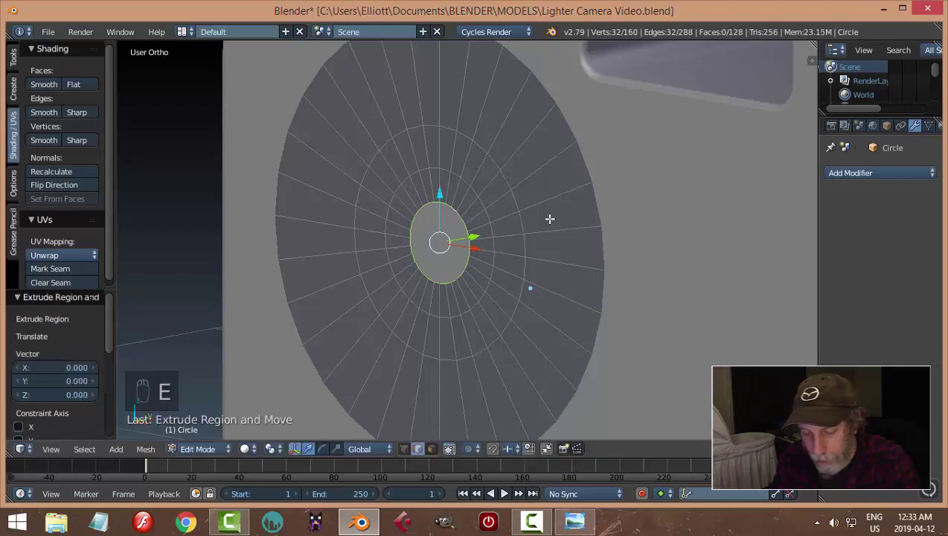
key(alt+m)
click(550, 220)
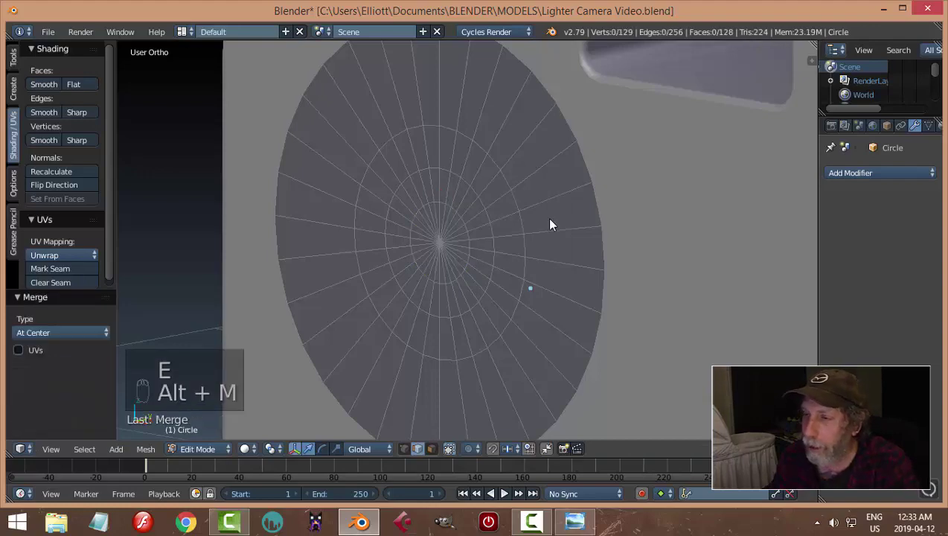
In face select mode, select the second face ring from the disc's outer edge and extrude it about -0.017 along Y
key(ctrl+Tab)
click(501, 227)
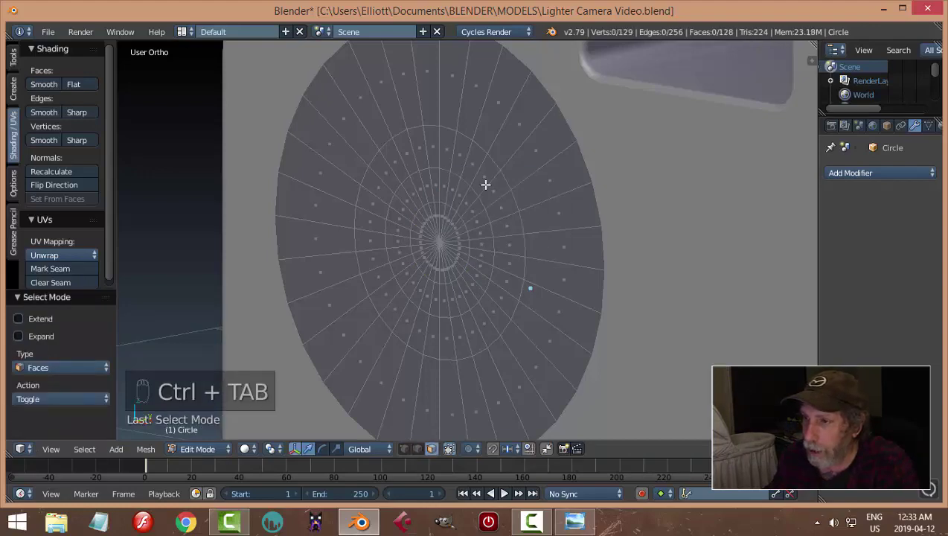
alt+right_click(475, 169)
scroll(538, 198, down, 2)
middle_drag(538, 198, 461, 223)
scroll(450, 200, up, 2)
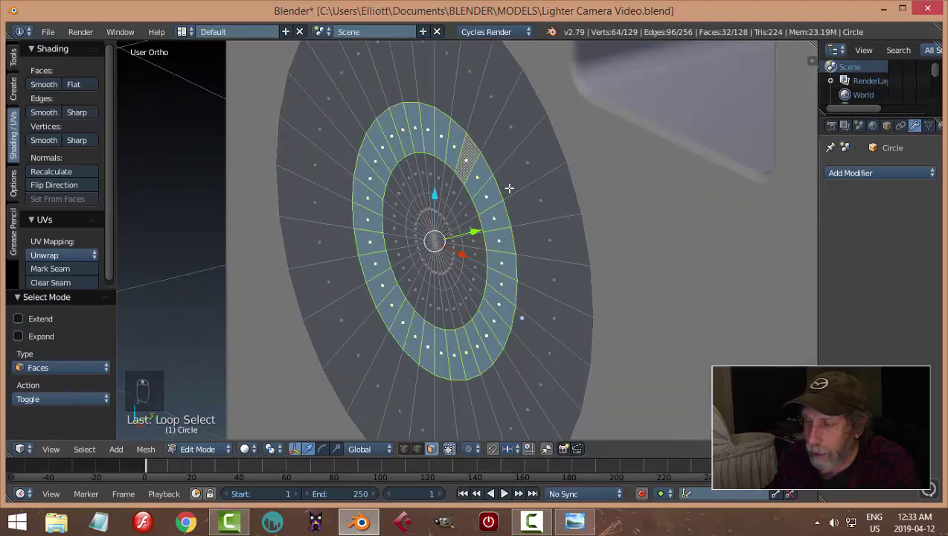
middle_drag(509, 188, 544, 220)
key(e)
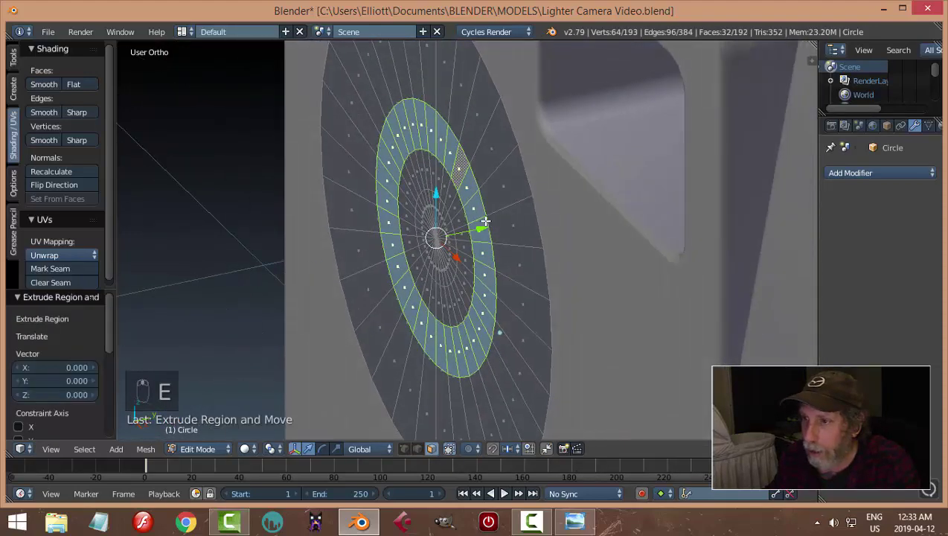
click(473, 231)
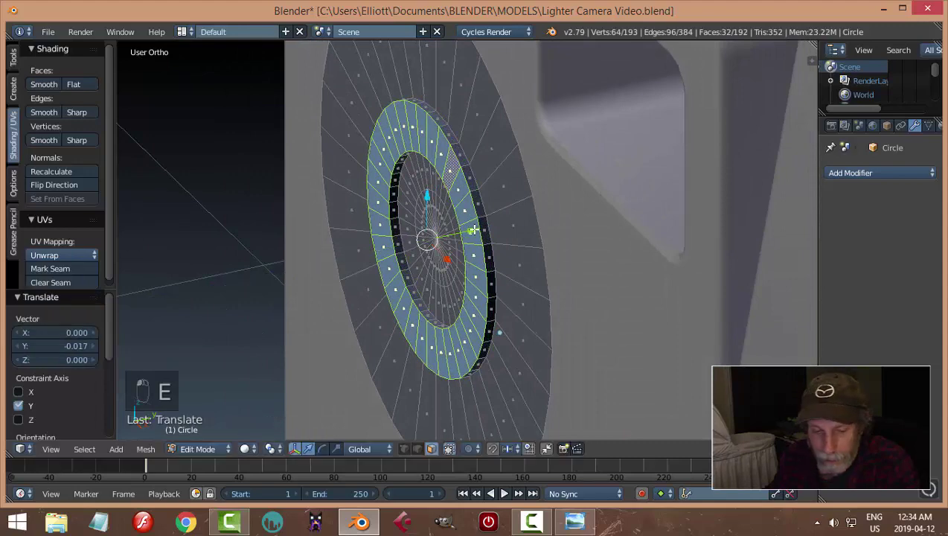
Circle-select the faces of the innermost disc and extrude them about 0.007 along Y
key(a)
alt+right_click(433, 181)
middle_drag(480, 226, 525, 203)
key(a)
scroll(417, 227, up, 2)
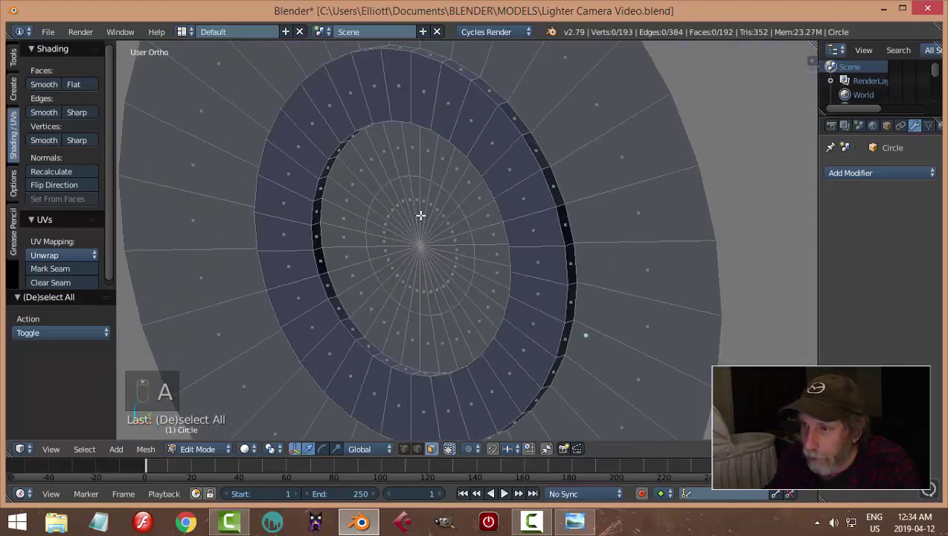
key(a)
scroll(440, 235, up, 2)
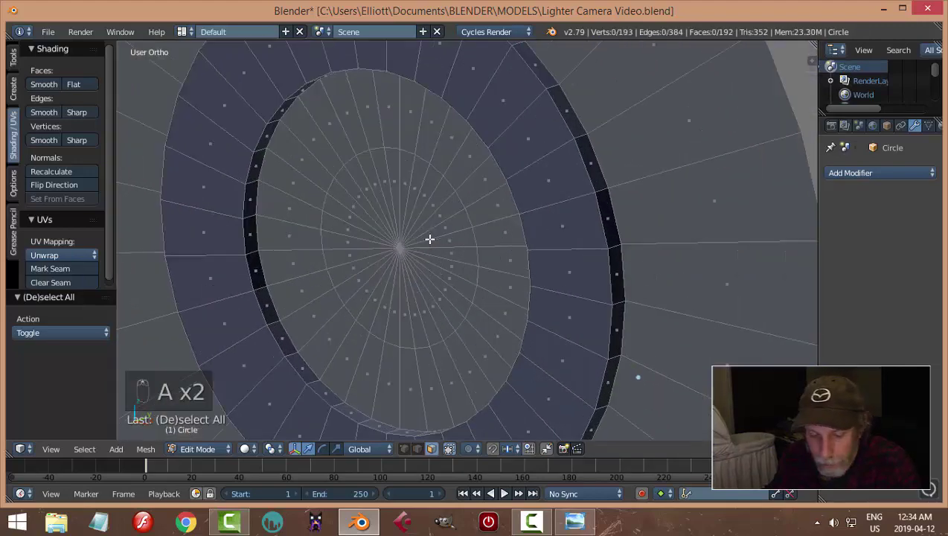
key(c)
mouse_move(402, 233)
mouse_down()
mouse_move(390, 269)
mouse_move(415, 248)
mouse_up()
right_click(414, 248)
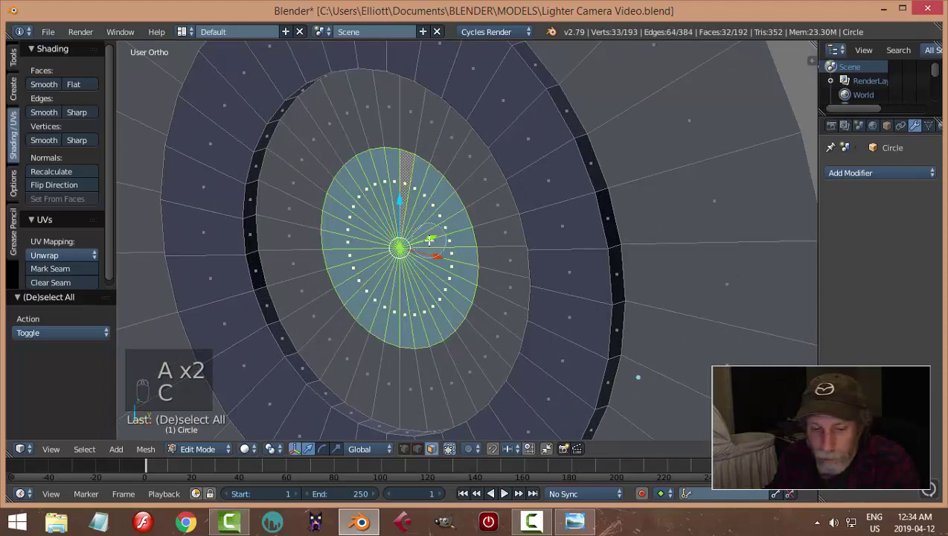
scroll(430, 240, down, 2)
middle_drag(431, 240, 464, 261)
key(e)
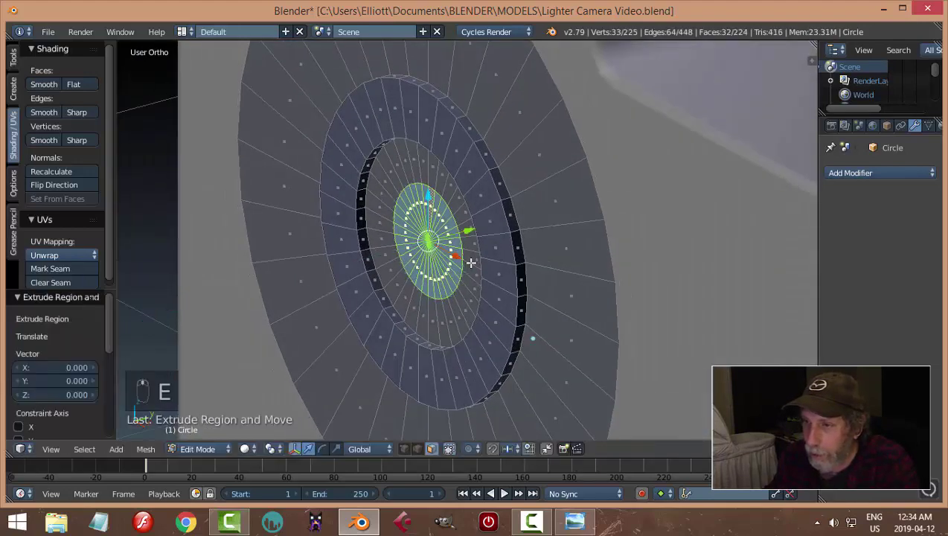
click(493, 237)
Move the lens disc out from the block along negative Y in Object Mode, and extrude its entire mesh along Y in Edit Mode for thickness
key(Tab)
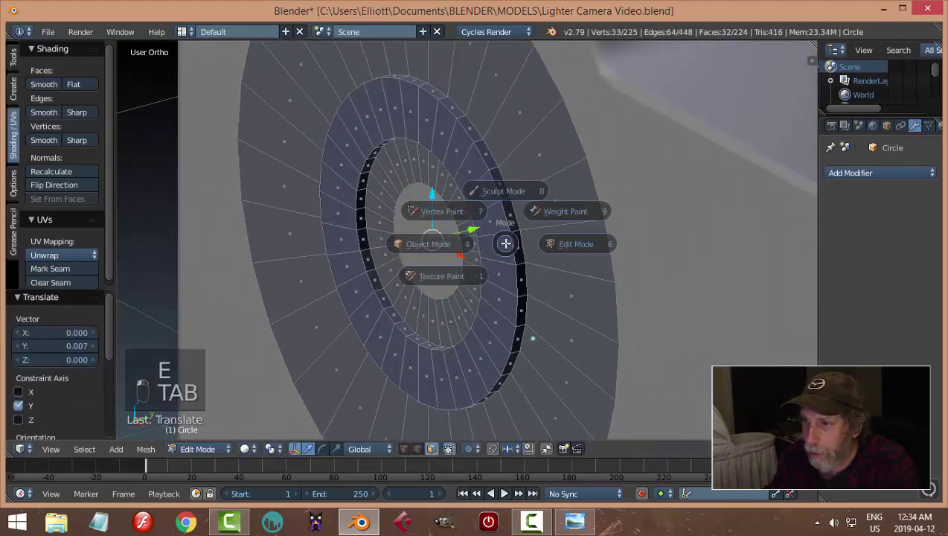
click(460, 246)
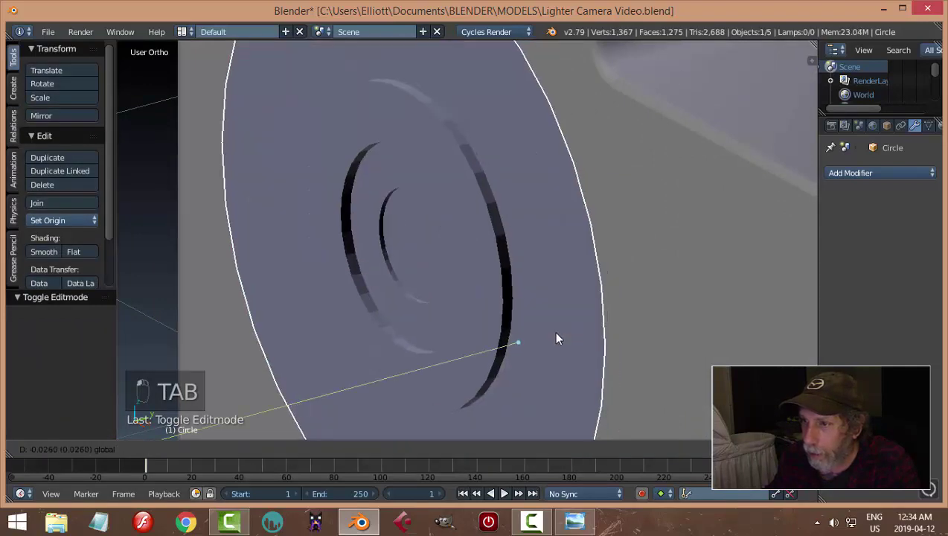
key(Tab)
click(649, 294)
key(a)
key(a)
key(a)
key(a)
middle_drag(633, 288, 594, 291)
key(e)
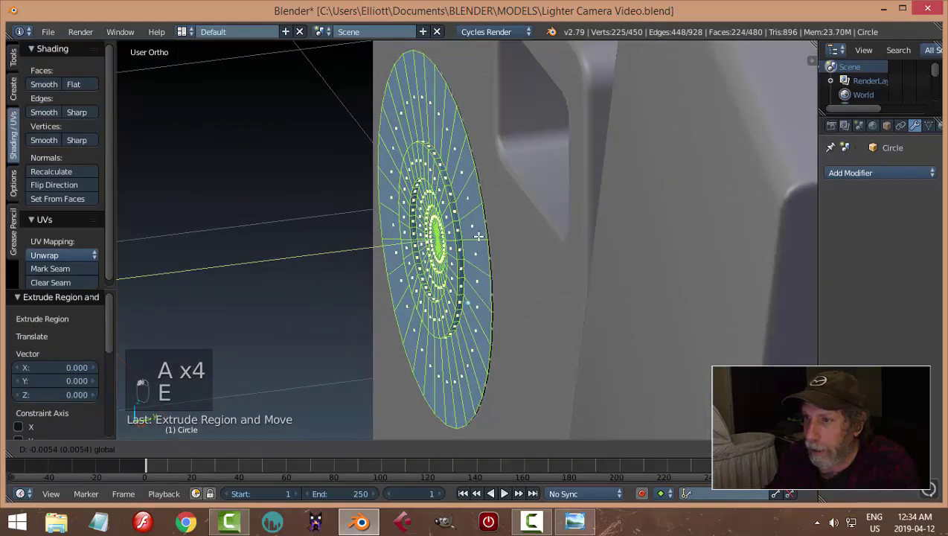
click(501, 243)
Recalculate the normals of the whole disc mesh to face outward and return to Object Mode
key(a)
key(a)
key(a)
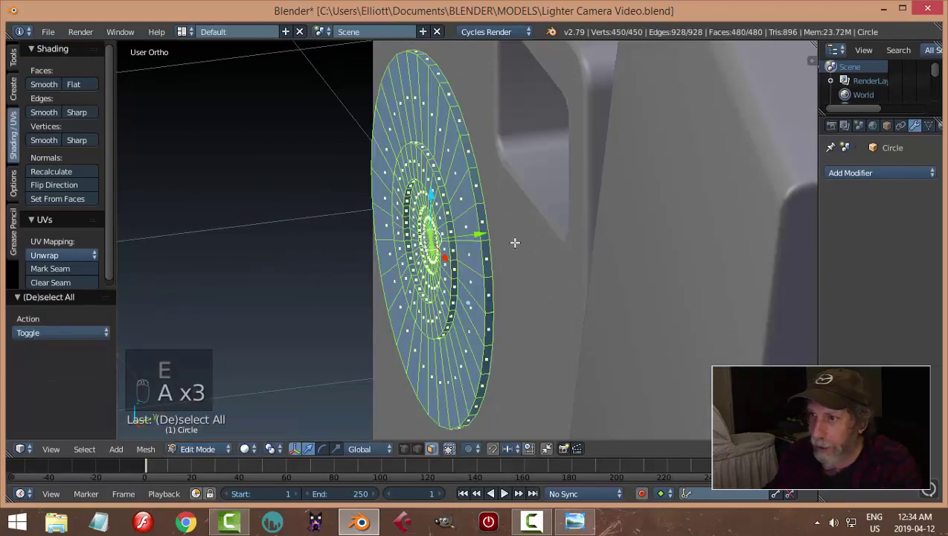
key(ctrl+n)
key(a)
key(Tab)
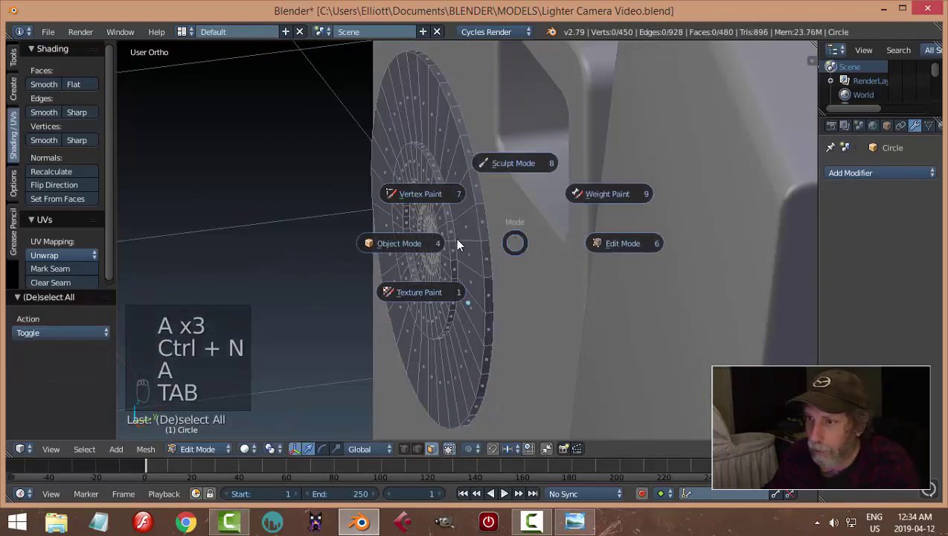
Add a Subdivision Surface modifier with View level 2 to the disc and shade it smooth
middle_drag(451, 250, 536, 223)
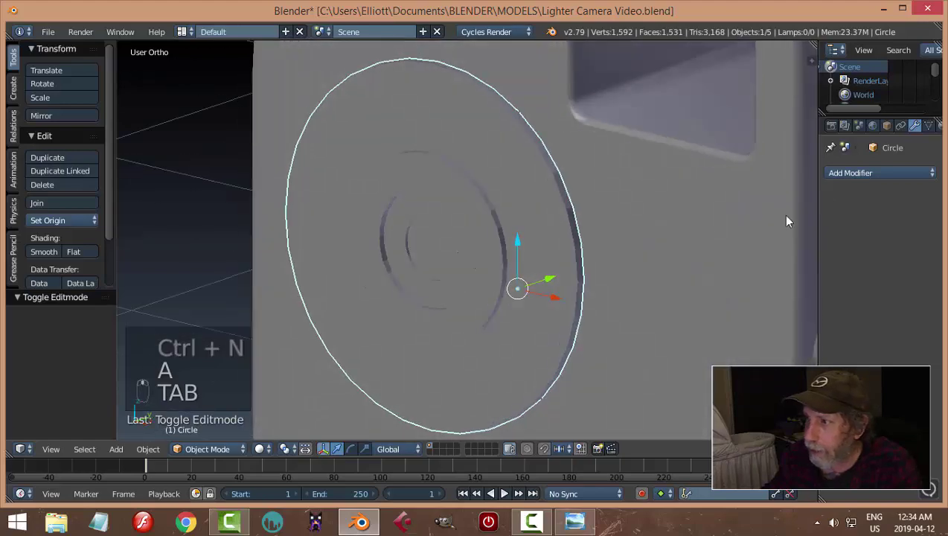
click(837, 172)
click(678, 403)
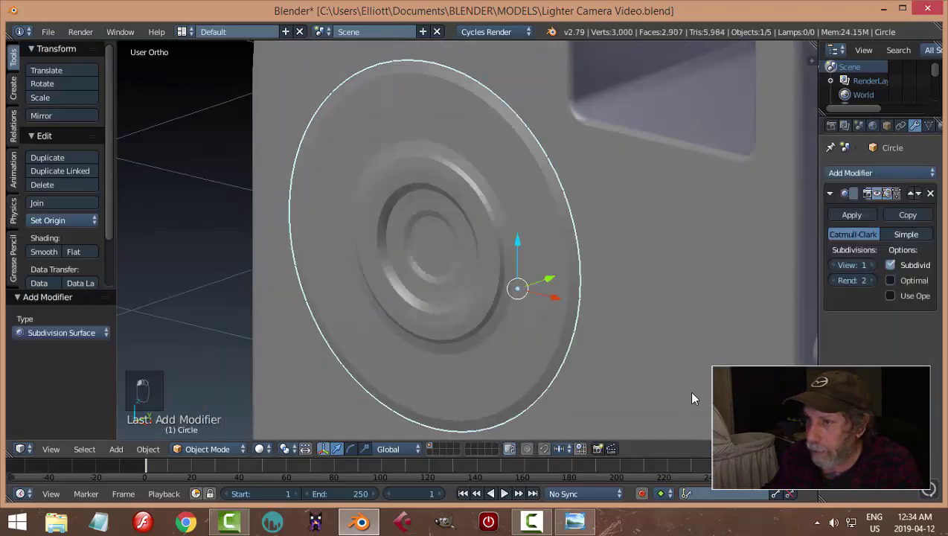
click(874, 264)
scroll(186, 296, up, 1)
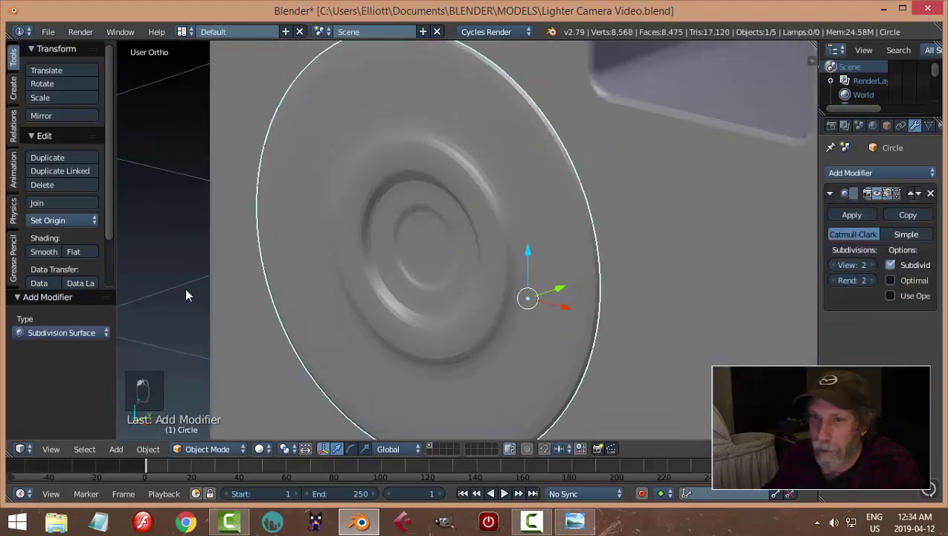
click(46, 252)
Add loop cuts on the disc's flat outer band, one close to the outer rim and one beside the raised ring's base
key(Tab)
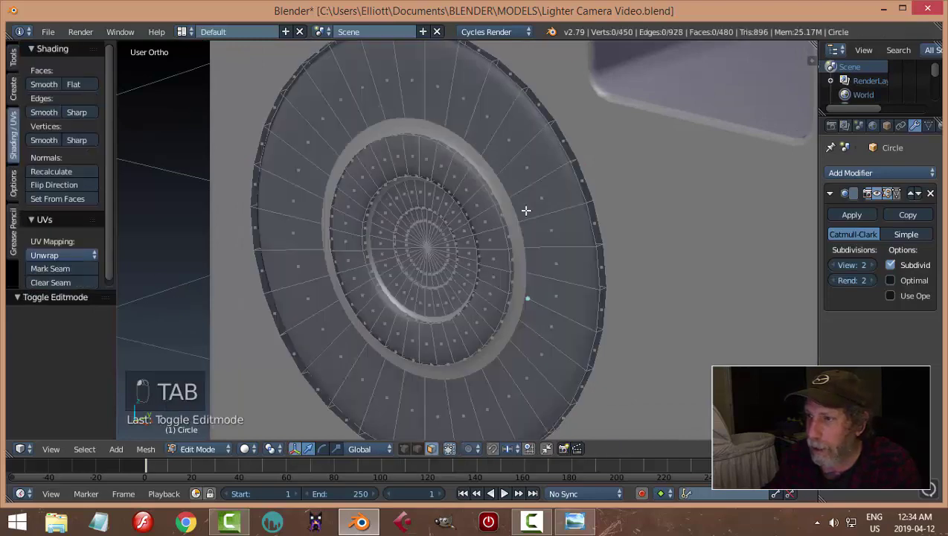
key(ctrl+r)
click(543, 185)
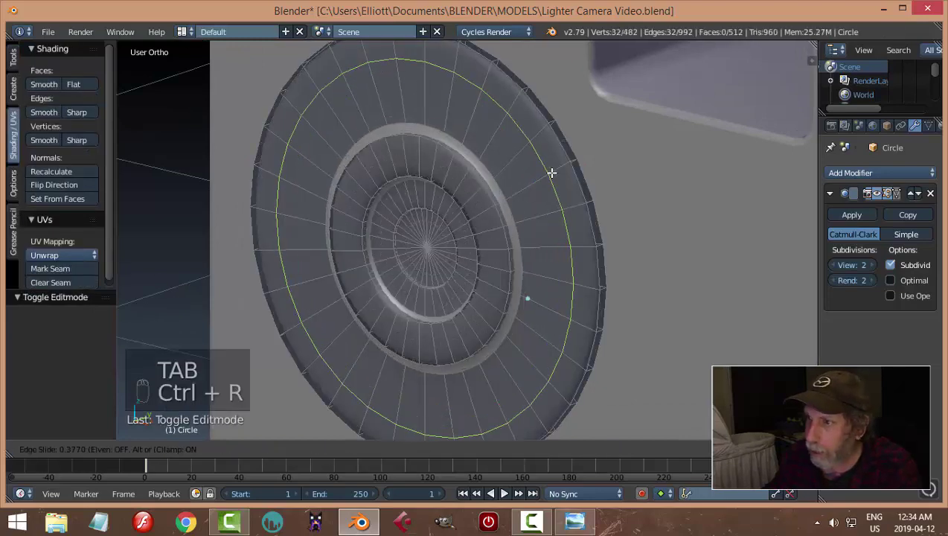
click(564, 154)
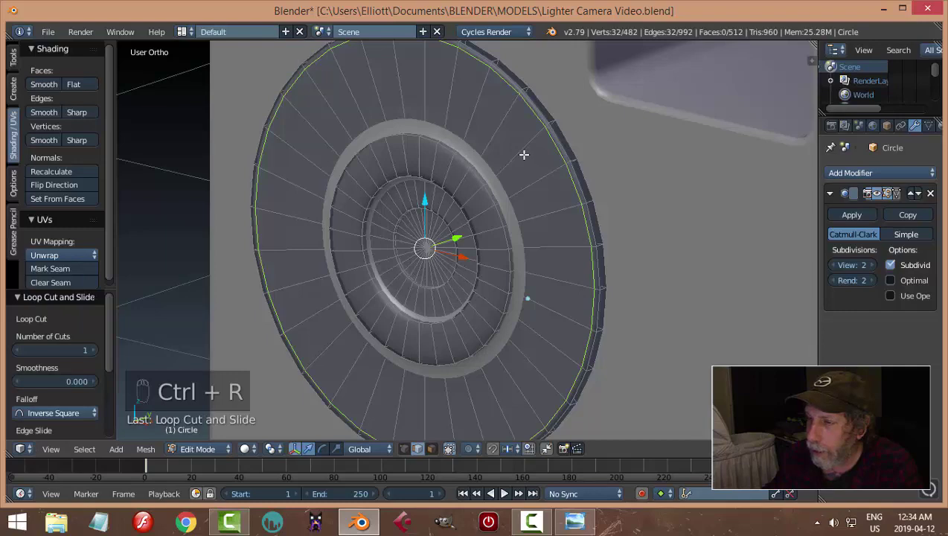
key(ctrl+r)
click(512, 176)
click(510, 184)
Add two loop cuts on the raised ring's front face, close to its outer and inner edges
key(ctrl+r)
click(472, 195)
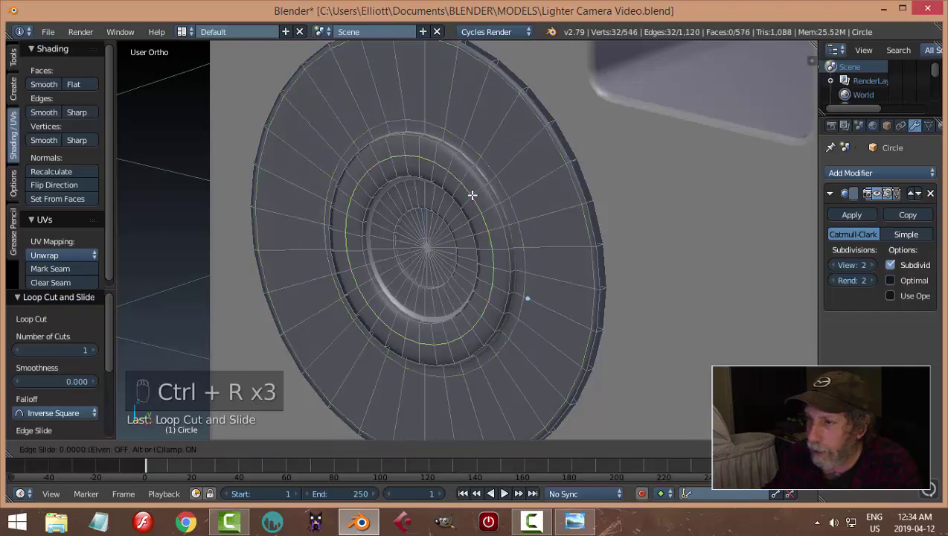
click(477, 179)
key(ctrl+r)
click(473, 190)
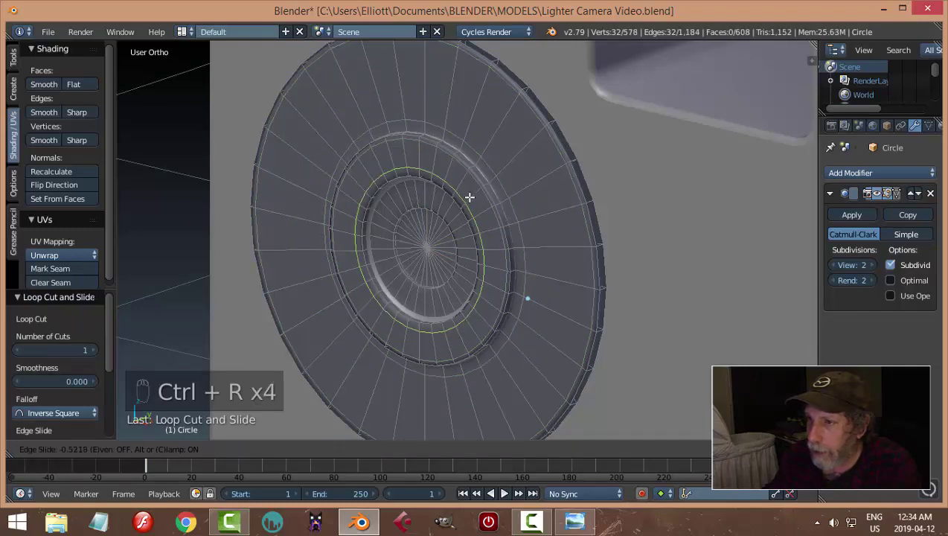
click(469, 196)
Add loop cuts on the recessed band near its outer edge and around the central disc, and return to Object Mode
scroll(458, 205, up, 2)
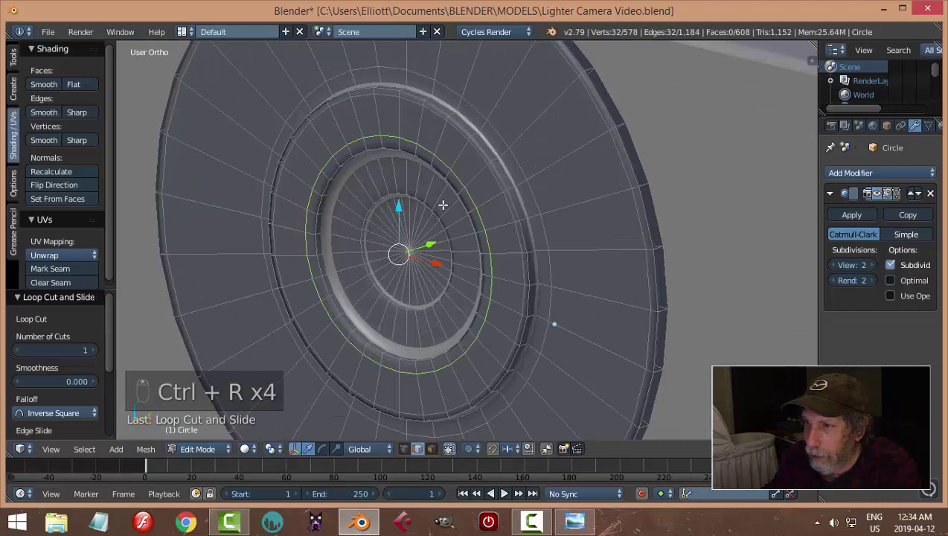
key(ctrl+r)
click(443, 204)
click(449, 215)
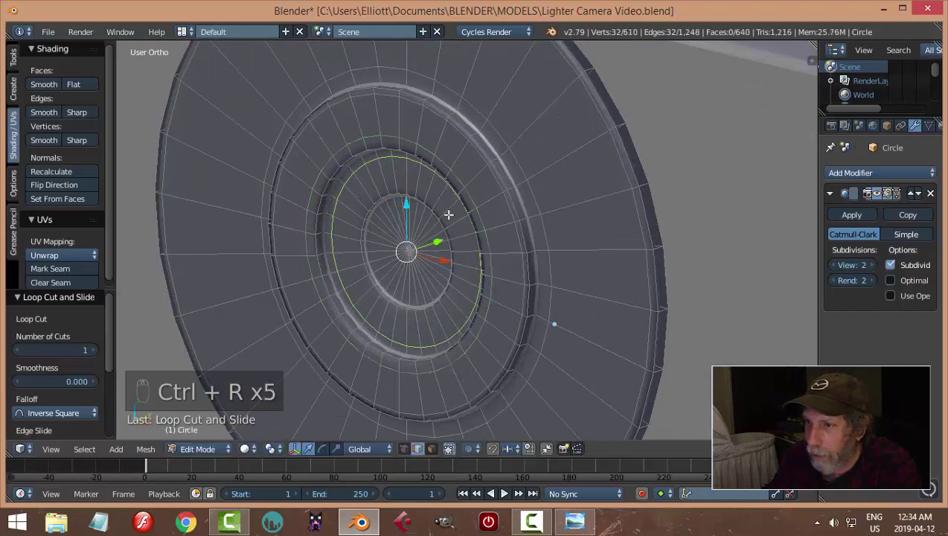
key(ctrl+r)
click(371, 287)
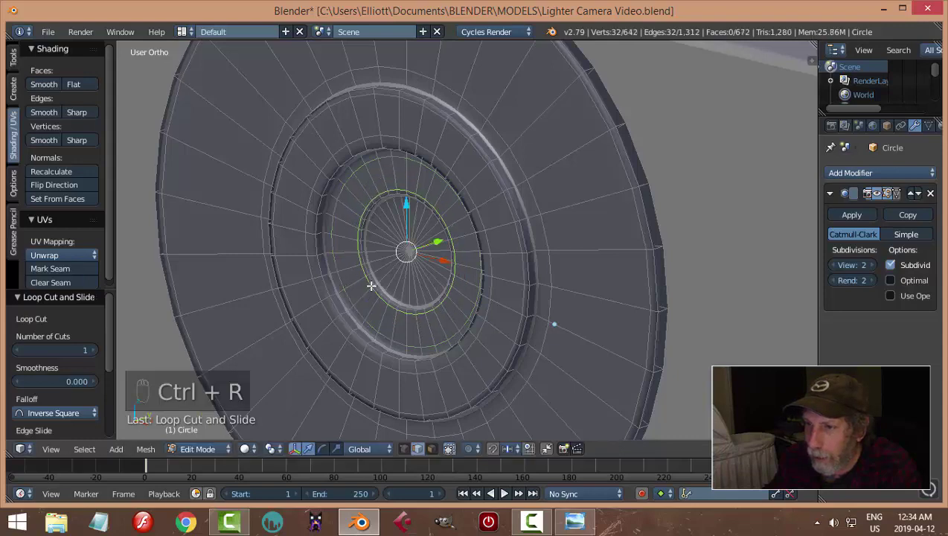
key(a)
key(Tab)
click(347, 286)
middle_drag(347, 286, 476, 255)
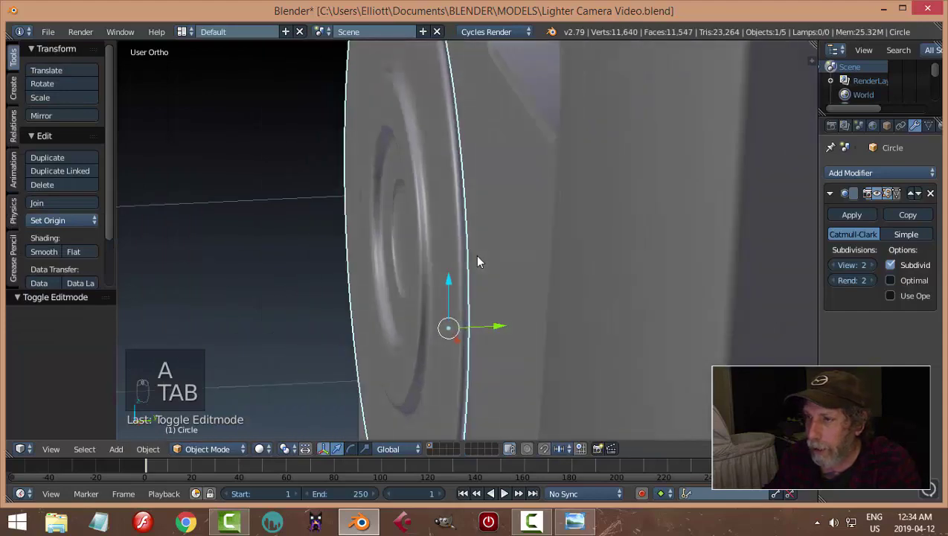
Add a loop cut along the disc's outer side wall and another along the raised ring's side wall, and return to Object Mode
key(Tab)
click(561, 264)
key(ctrl+r)
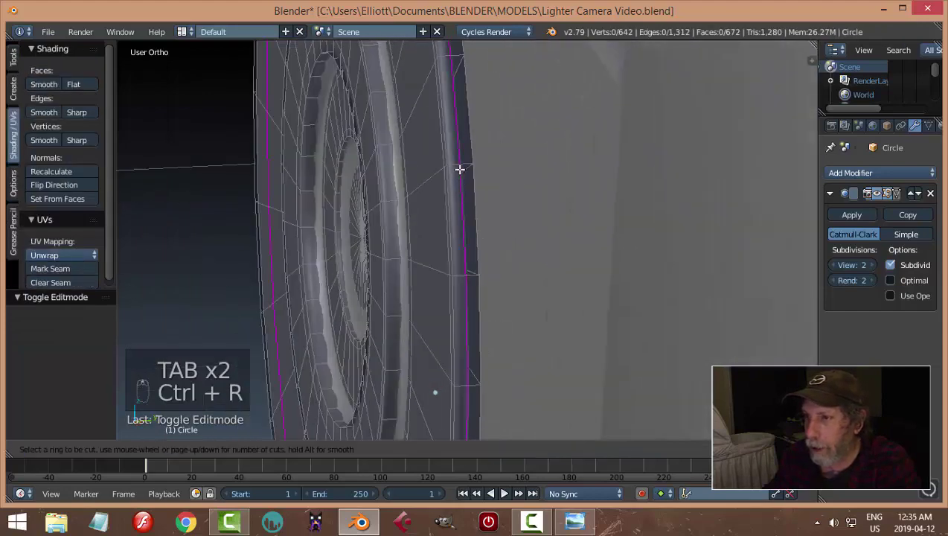
click(467, 174)
click(470, 175)
key(ctrl+r)
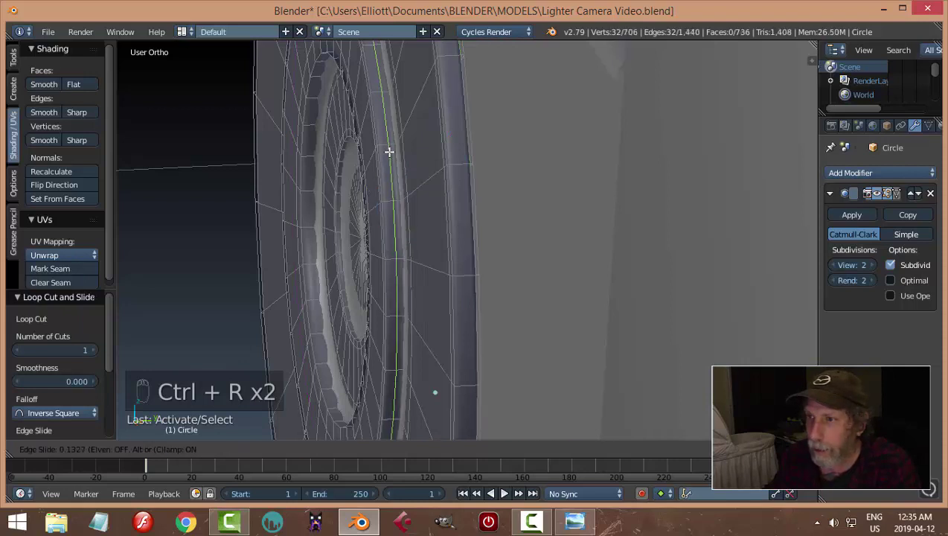
click(394, 155)
click(393, 155)
key(Tab)
click(294, 160)
middle_drag(294, 161, 428, 214)
Move the lens disc along Y back into the block's front face and deselect it
right_click(473, 201)
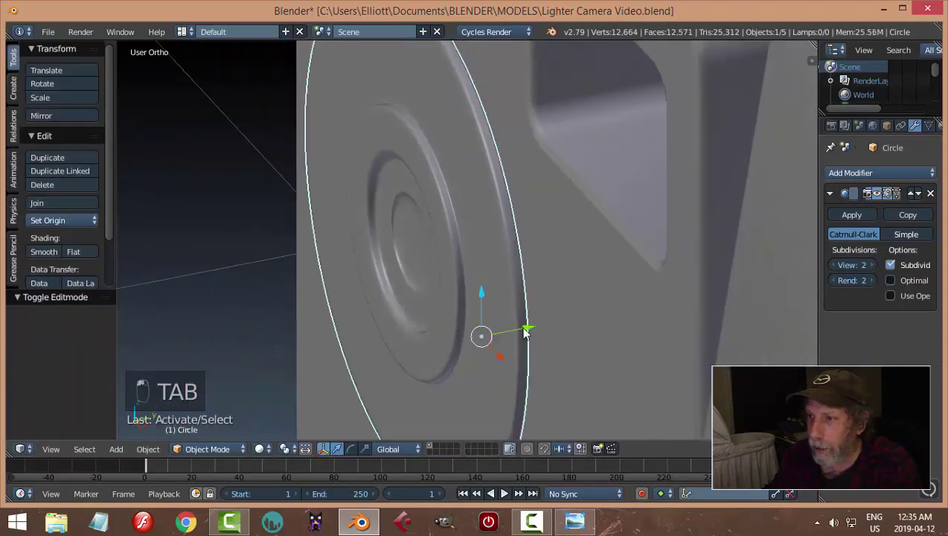
key(g)
key(y)
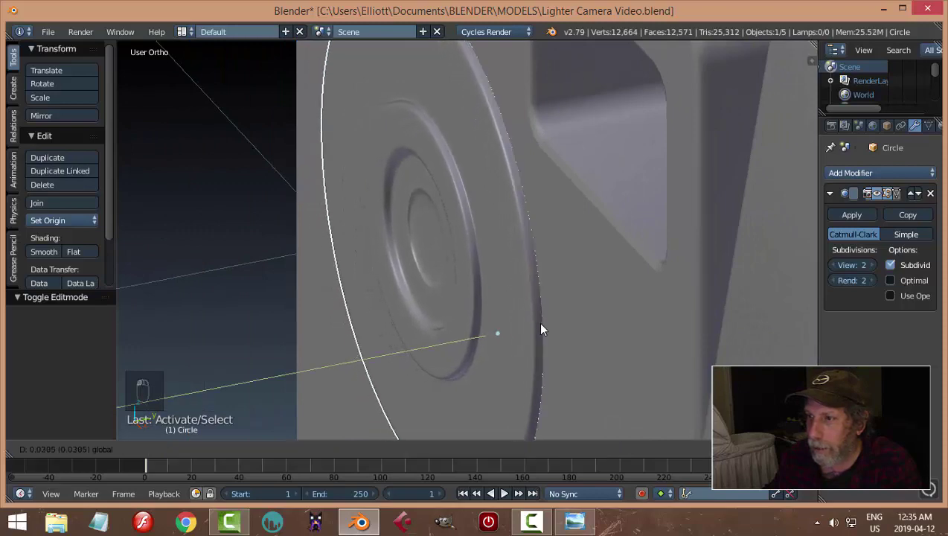
click(538, 321)
key(a)
Examine the lens detail on the block and compare it with the reference image LIGHTER_CAMERA4.png
middle_drag(546, 318, 588, 304)
scroll(568, 296, down, 3)
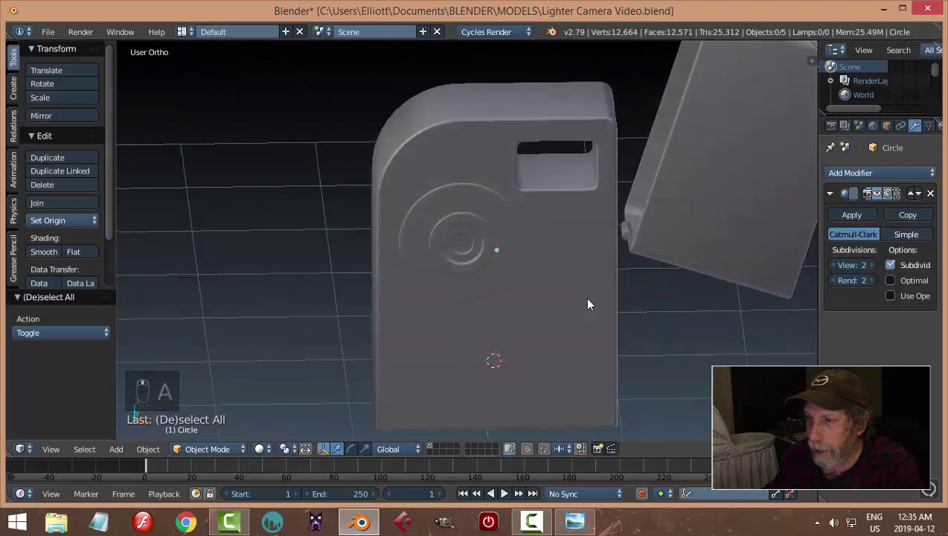
scroll(596, 299, up, 1)
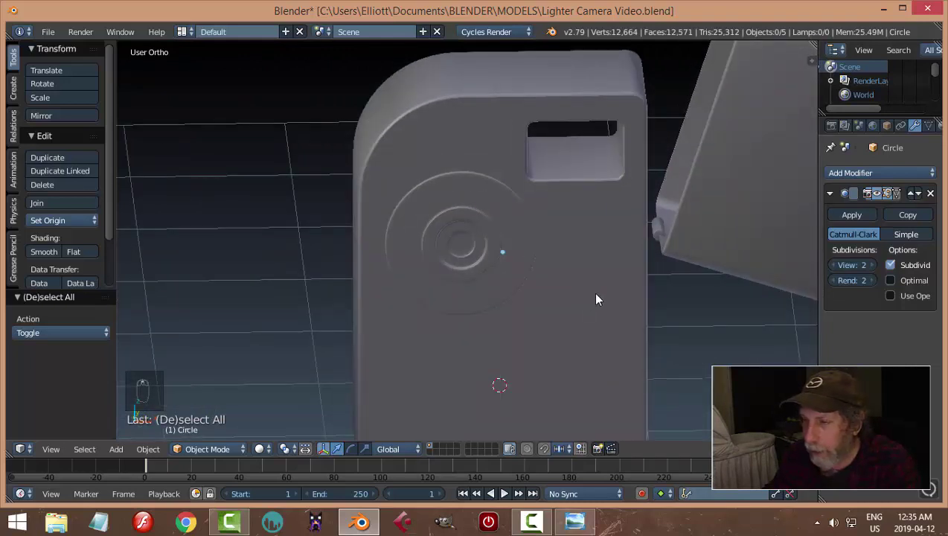
scroll(596, 300, up, 1)
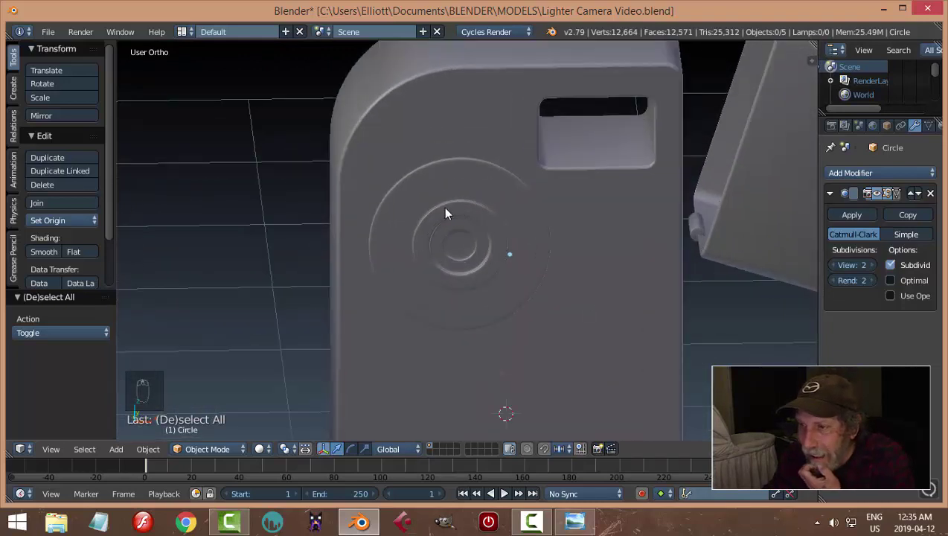
click(574, 521)
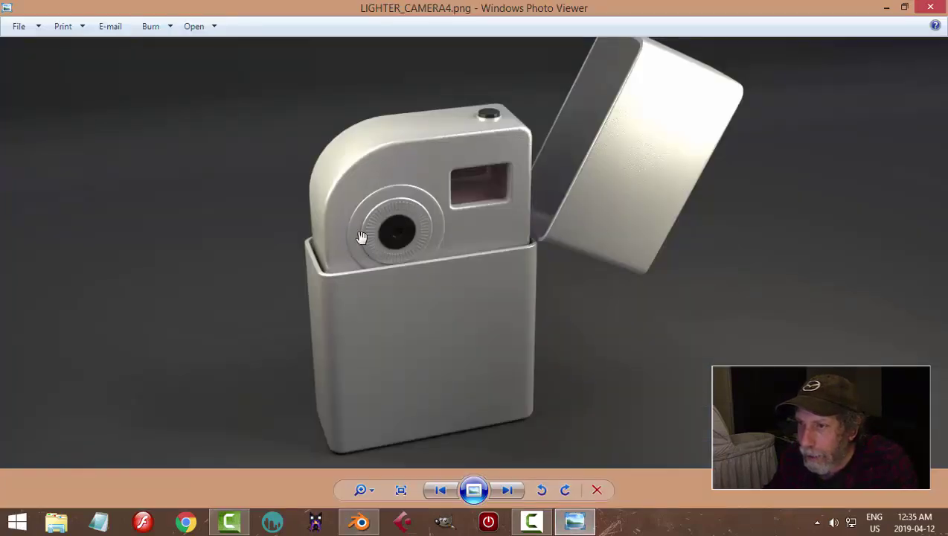
click(362, 523)
Enter Edit Mode on the lens disc, clear the selection and switch to face select mode
right_click(466, 222)
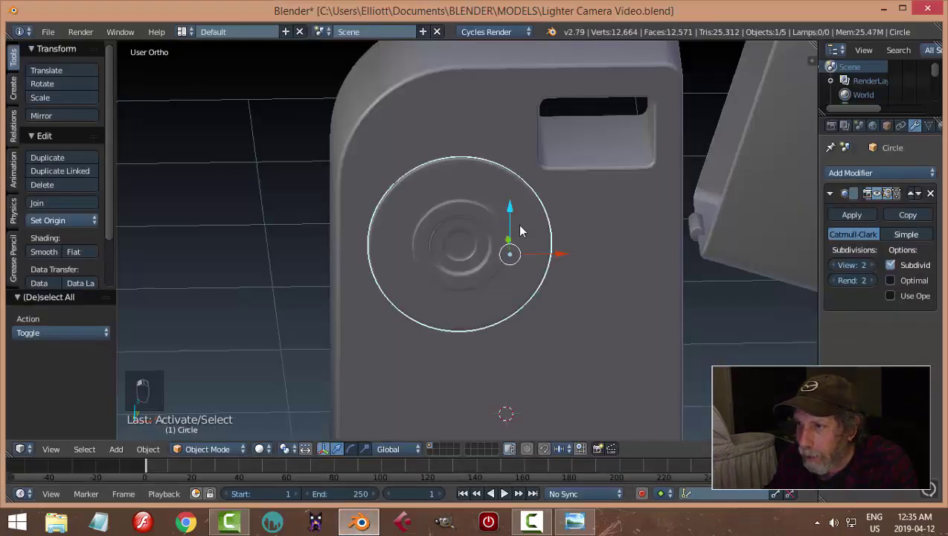
key(grave)
key(Tab)
click(617, 224)
key(a)
key(a)
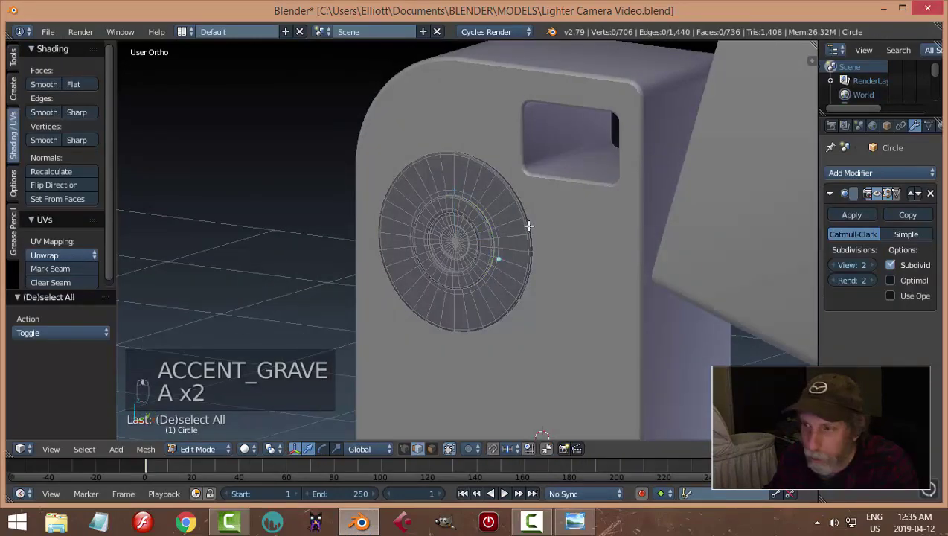
scroll(525, 223, up, 6)
scroll(506, 224, up, 2)
key(ctrl+Tab)
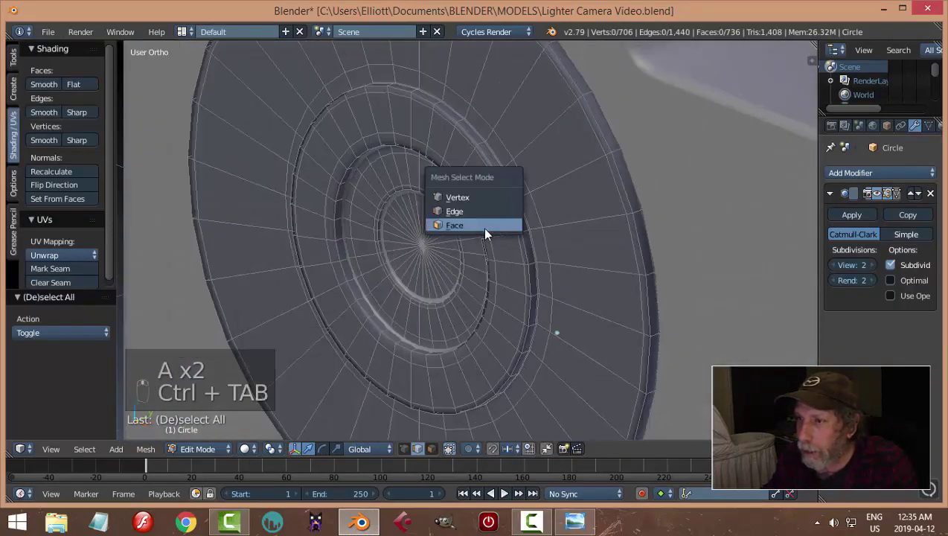
click(485, 230)
Try selecting two face loops around the raised ring, hide the subdivision preview in the viewport and clear the selection
middle_drag(514, 181, 501, 164)
alt+right_click(496, 146)
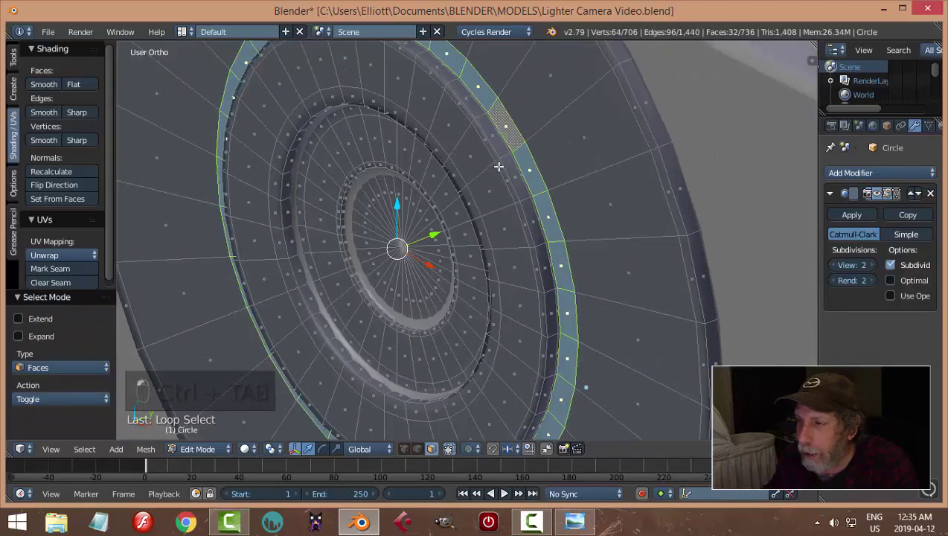
alt+shift+right_click(480, 114)
middle_drag(480, 114, 508, 185)
scroll(506, 186, up, 3)
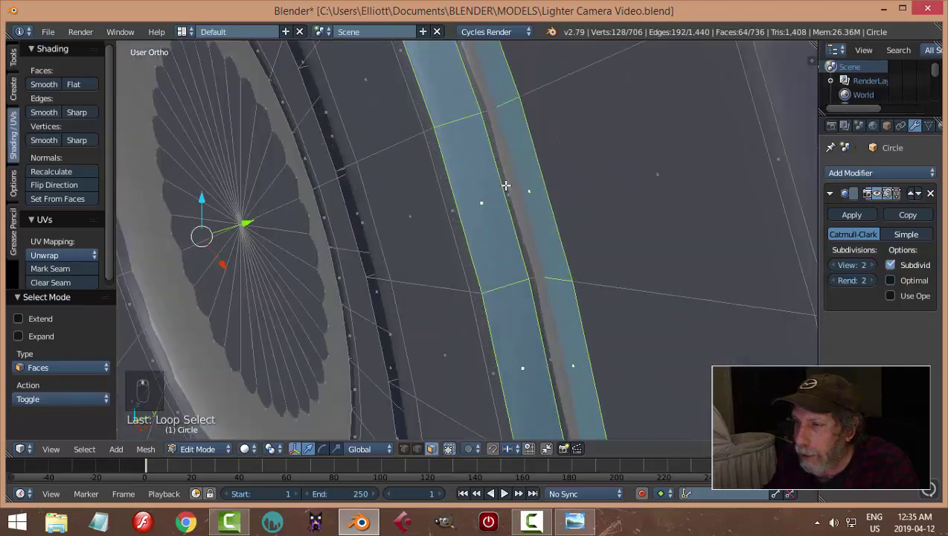
scroll(498, 160, down, 3)
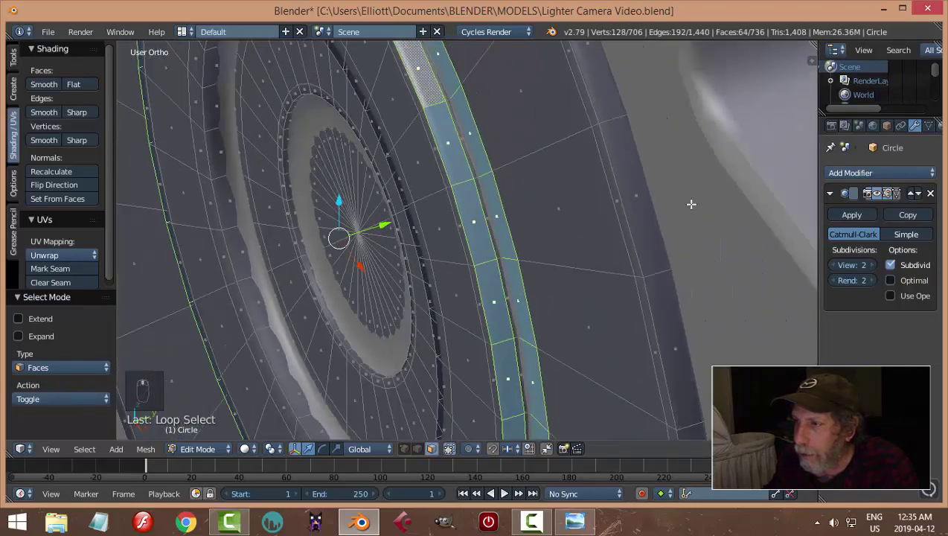
click(877, 195)
mouse_move(715, 208)
middle_down()
mouse_move(539, 237)
mouse_move(572, 248)
mouse_move(499, 222)
middle_up()
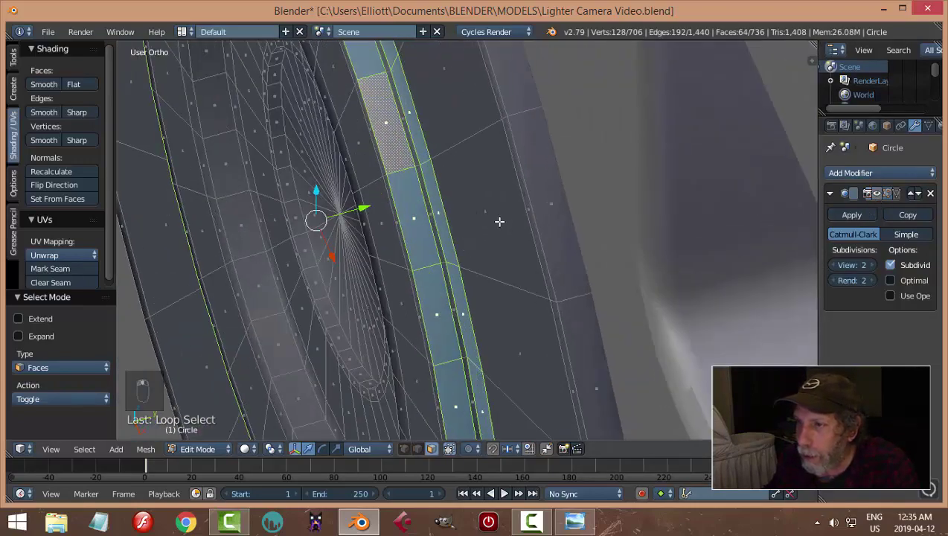
scroll(471, 213, up, 2)
key(a)
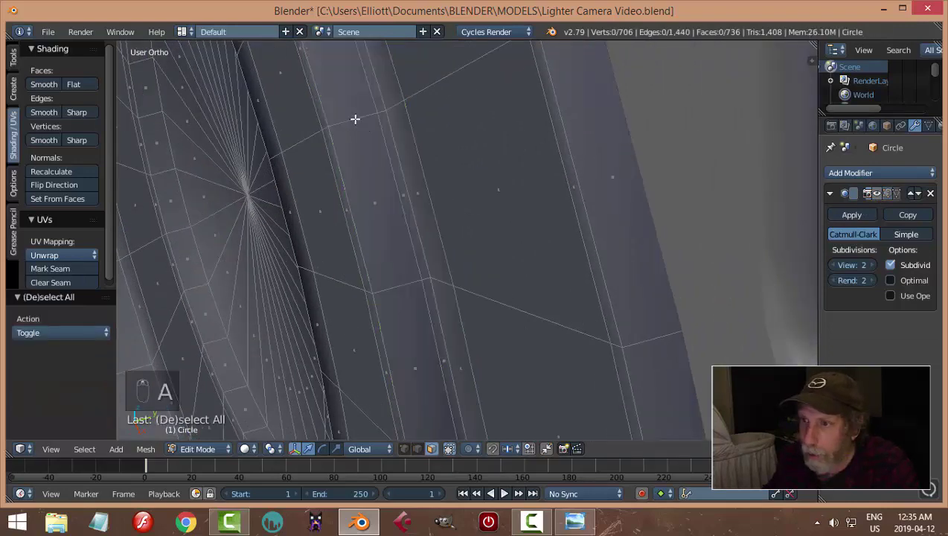
Select the raised ring's side-wall face loop with its narrow border loops and scale the selection outward by about 1.34
alt+click(356, 119)
key(ctrl+KP_Add)
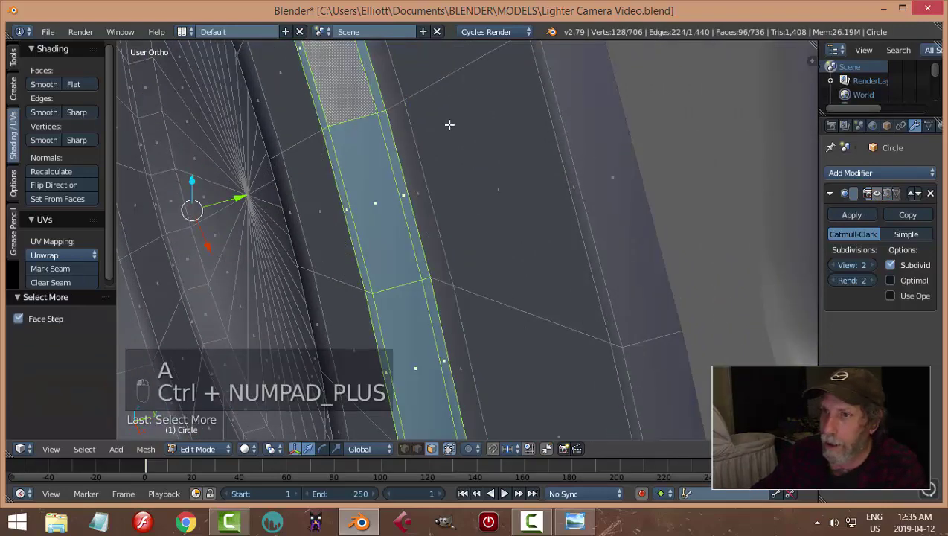
key(ctrl+KP_Add)
scroll(434, 131, down, 2)
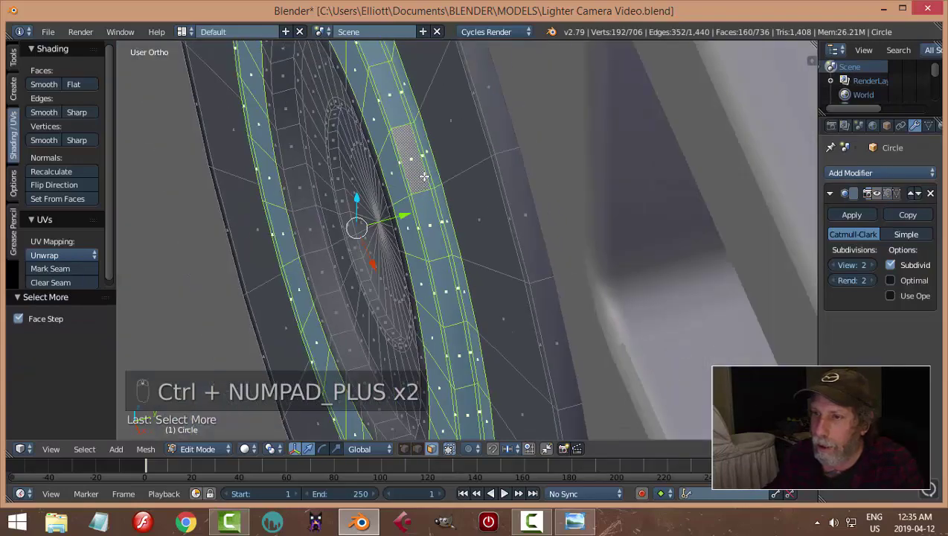
alt+click(386, 159)
middle_drag(404, 159, 536, 200)
key(s)
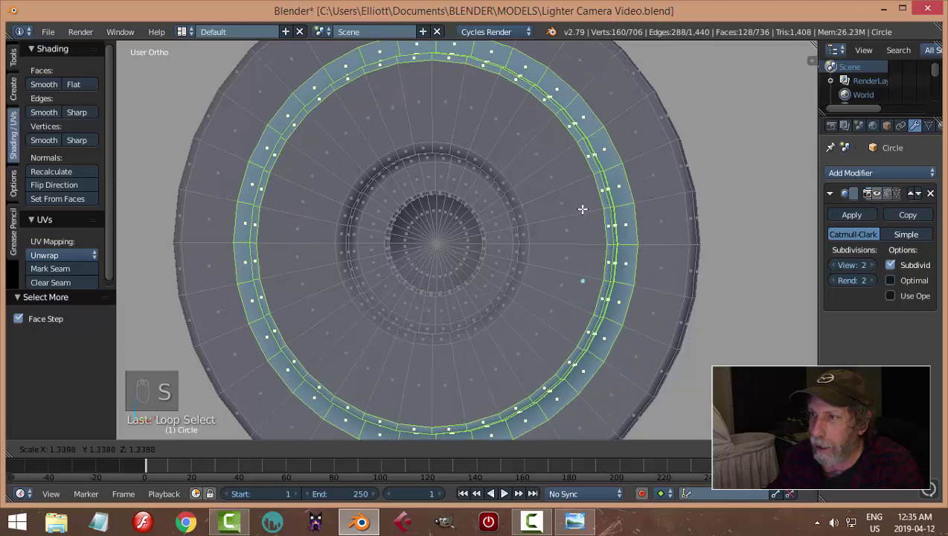
click(584, 210)
Return to Object Mode, show the lens disc's subdivision preview in the viewport again and deselect the disc
key(a)
key(Tab)
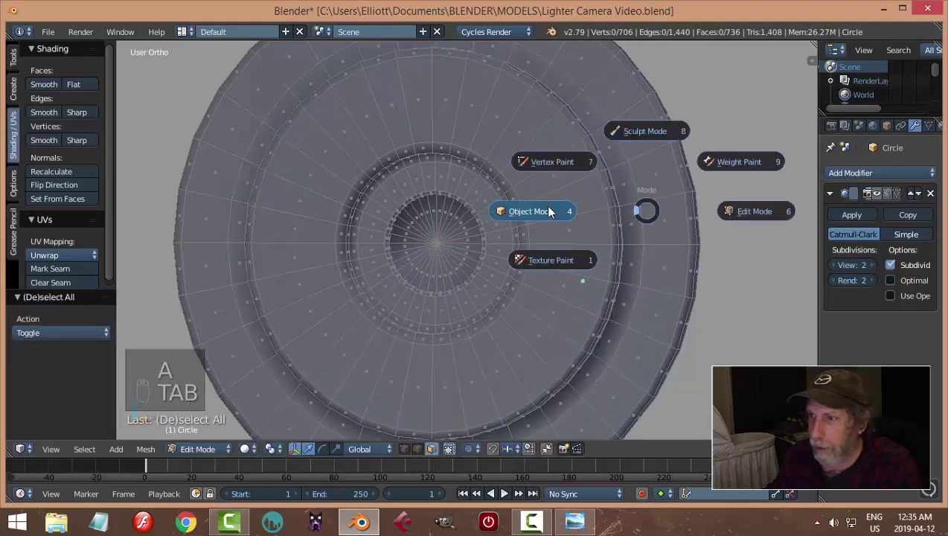
mouse_move(638, 209)
middle_down()
mouse_move(613, 229)
mouse_move(641, 223)
middle_up()
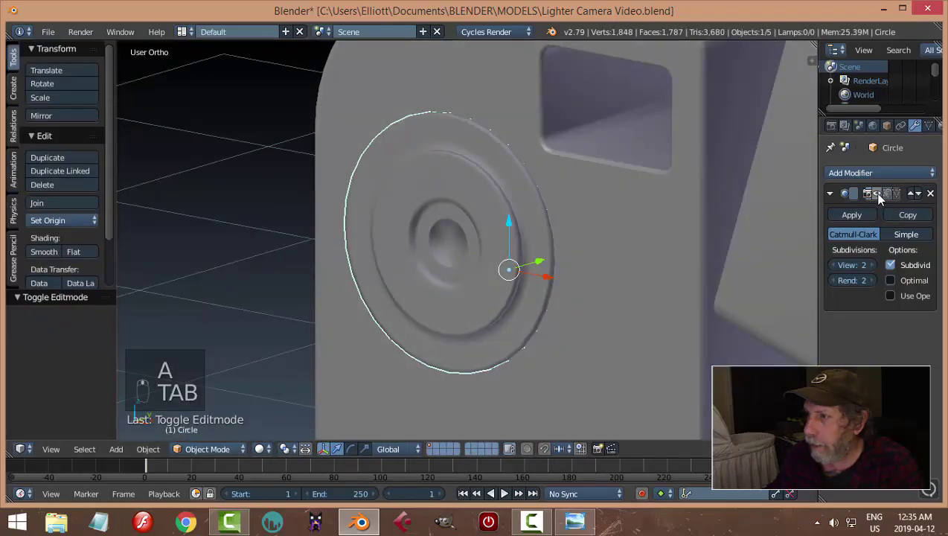
click(879, 195)
middle_drag(567, 248, 566, 275)
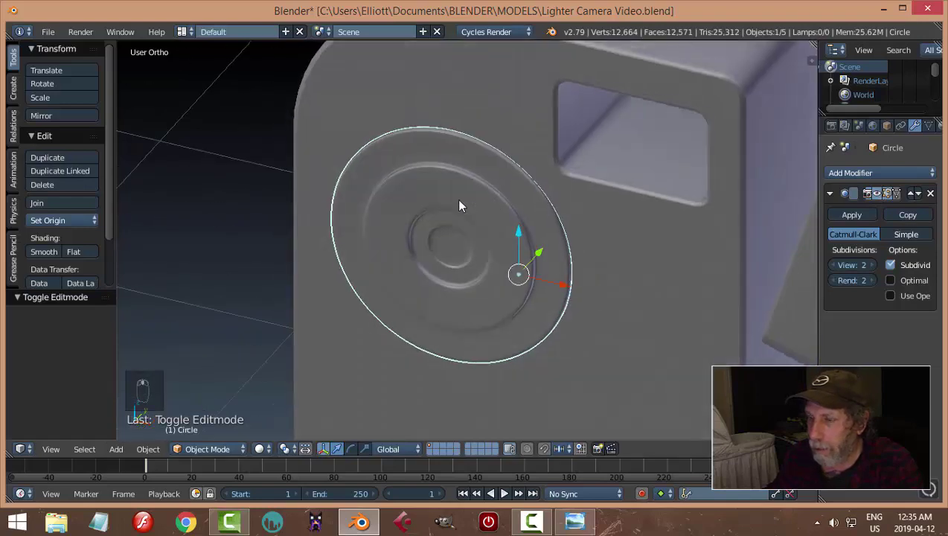
middle_drag(461, 300, 534, 225)
key(a)
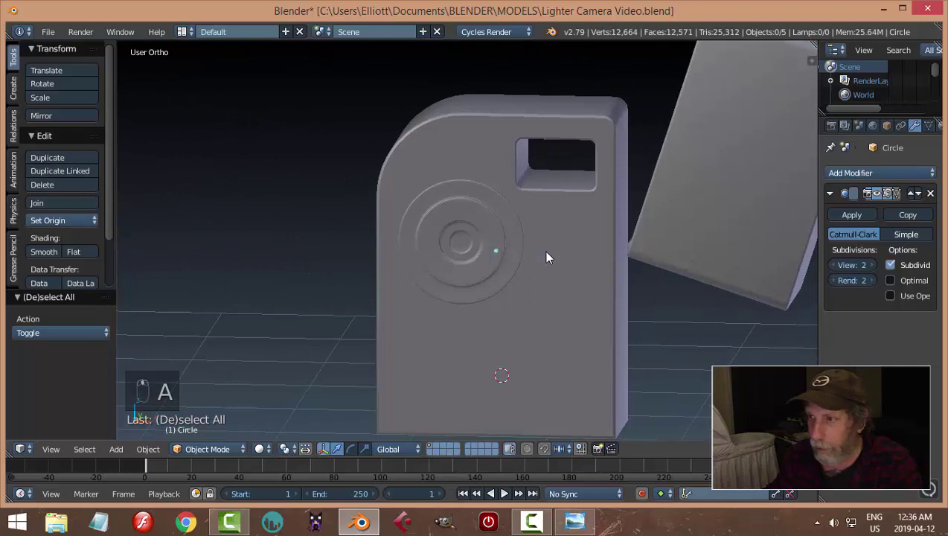
Save the file, unhide the lower case and clear the selection
key(ctrl+s)
key(alt+h)
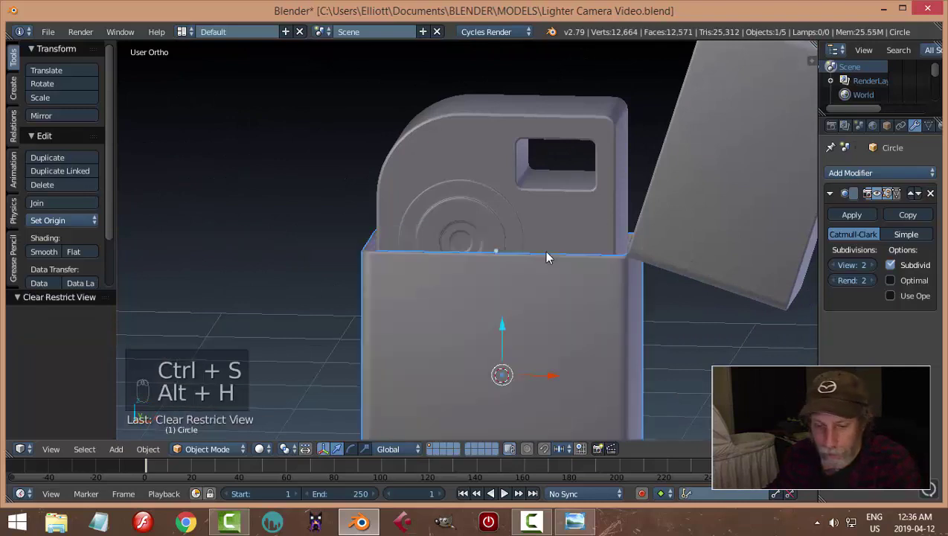
key(a)
scroll(511, 256, down, 2)
Move the lens disc up 0.060 along Z, set its origin to its geometry and save the file
right_click(465, 223)
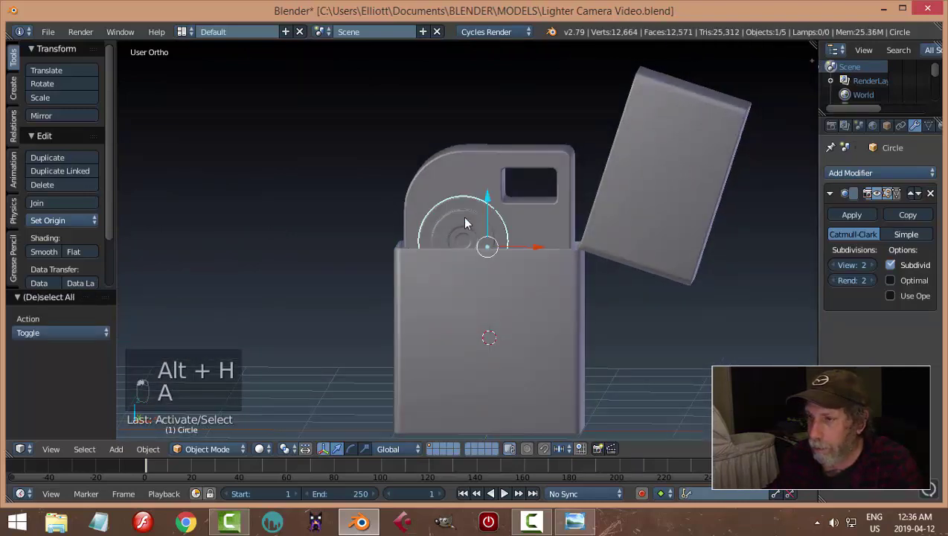
drag(488, 205, 490, 198)
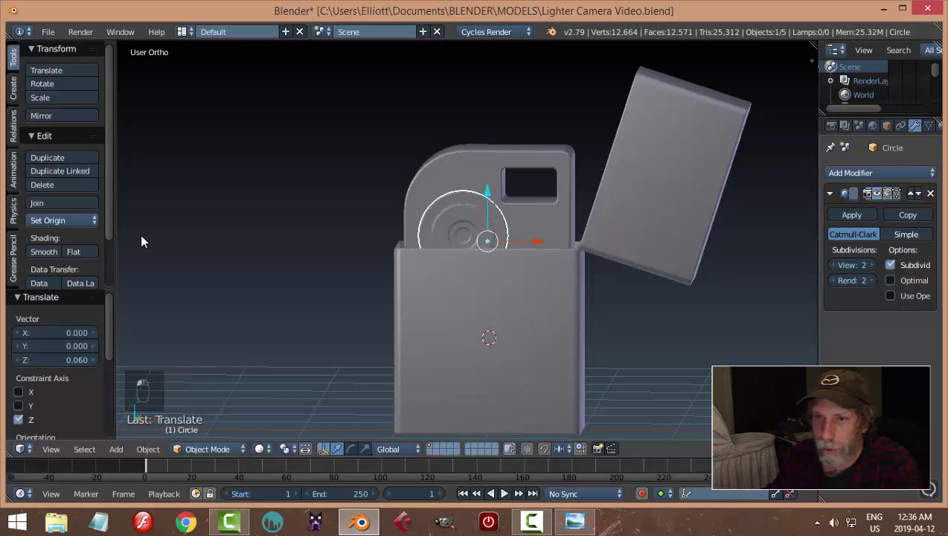
click(77, 223)
click(74, 250)
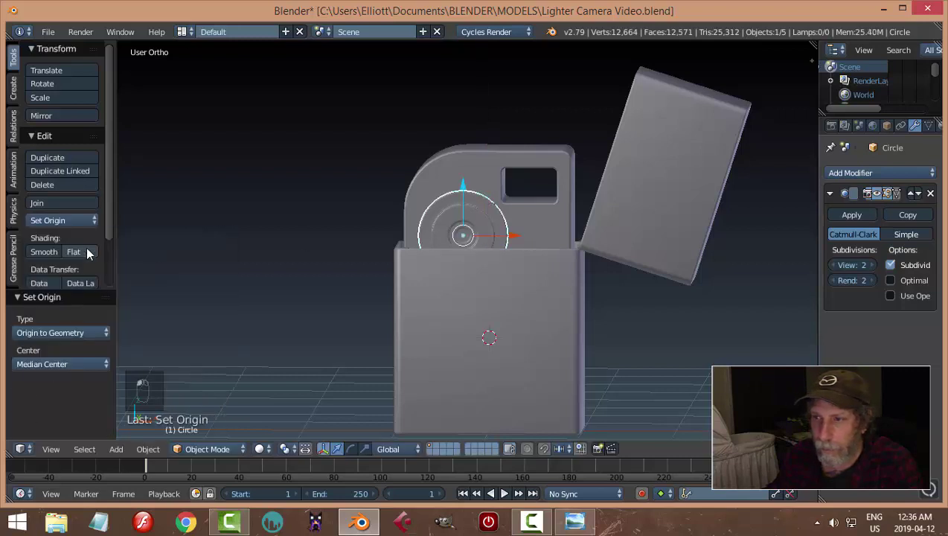
key(ctrl+s)
Deselect everything and turn on Ambient Occlusion for the viewport shading
click(456, 283)
key(a)
middle_drag(455, 283, 513, 285)
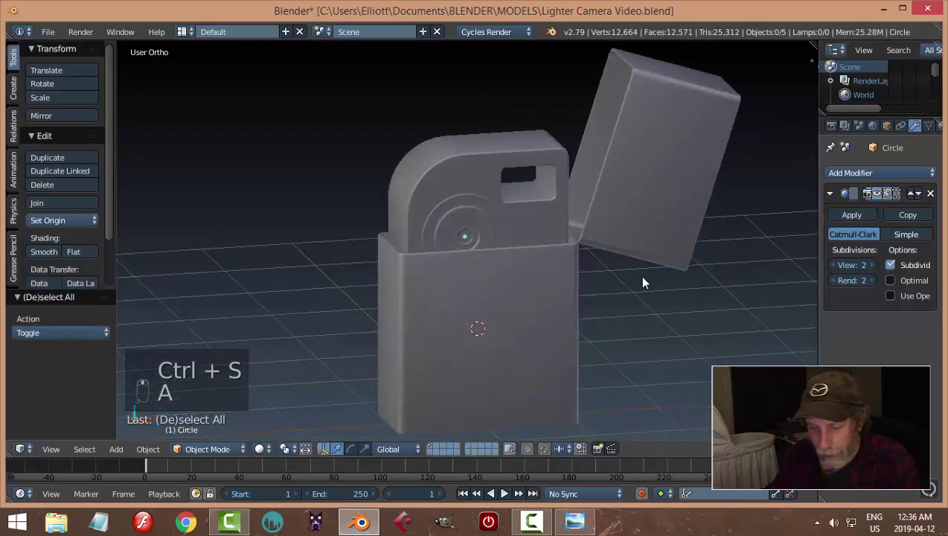
key(n)
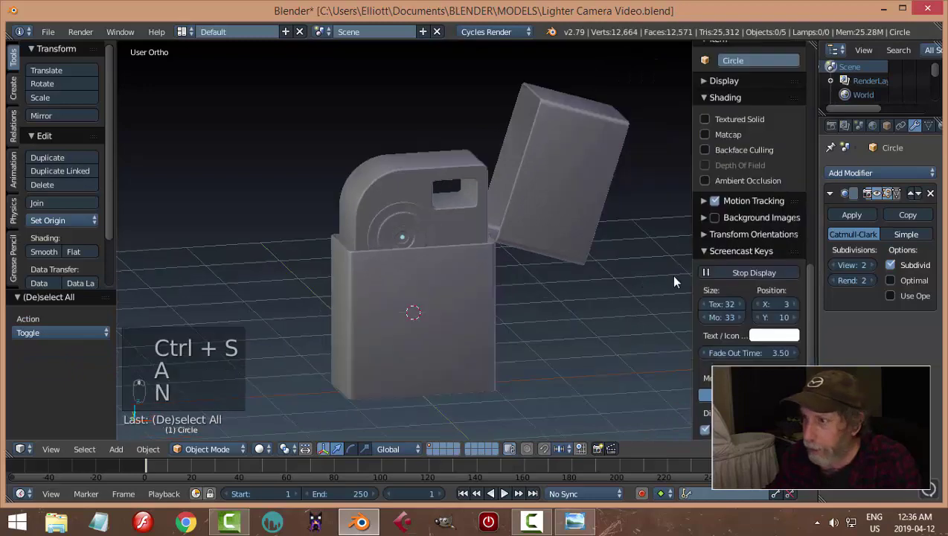
click(703, 250)
click(716, 182)
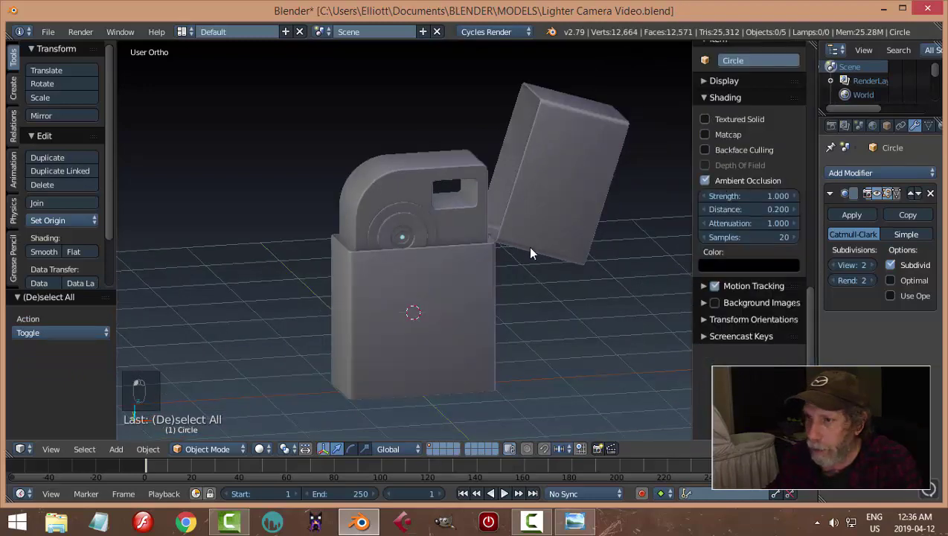
key(n)
Hide the lower case, select the lens disc and hide all other objects to isolate it
scroll(541, 251, down, 2)
middle_drag(540, 274, 507, 273)
scroll(495, 308, up, 3)
scroll(575, 258, up, 2)
scroll(457, 301, up, 5)
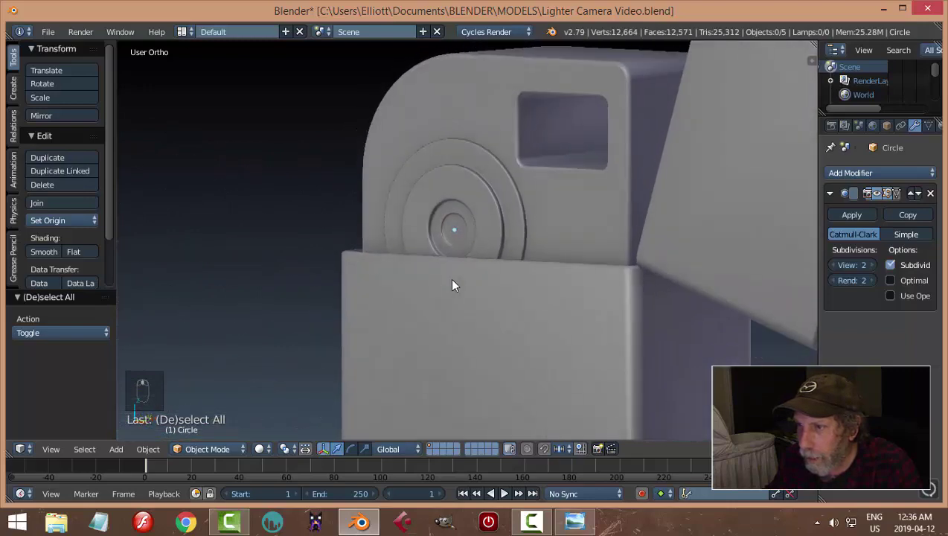
middle_drag(440, 210, 452, 191)
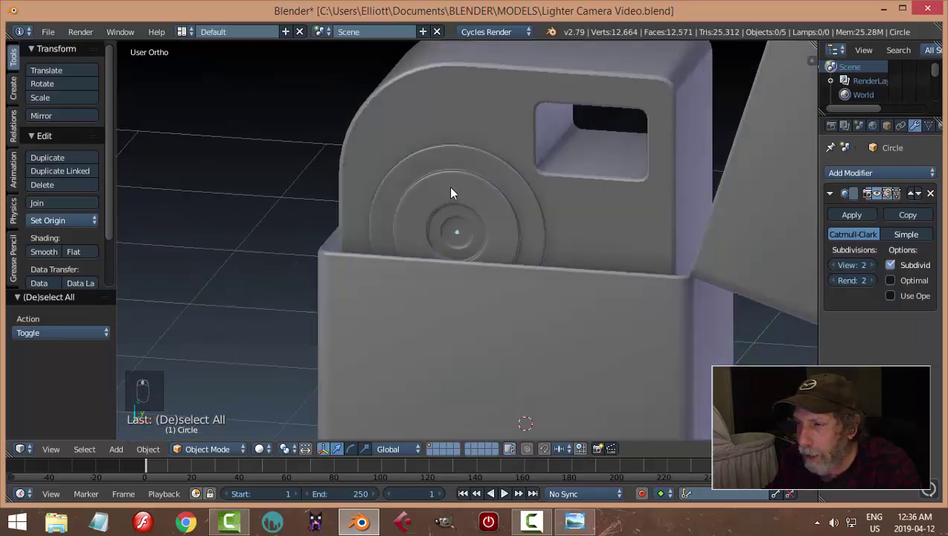
right_click(451, 190)
right_click(509, 326)
key(h)
right_click(479, 257)
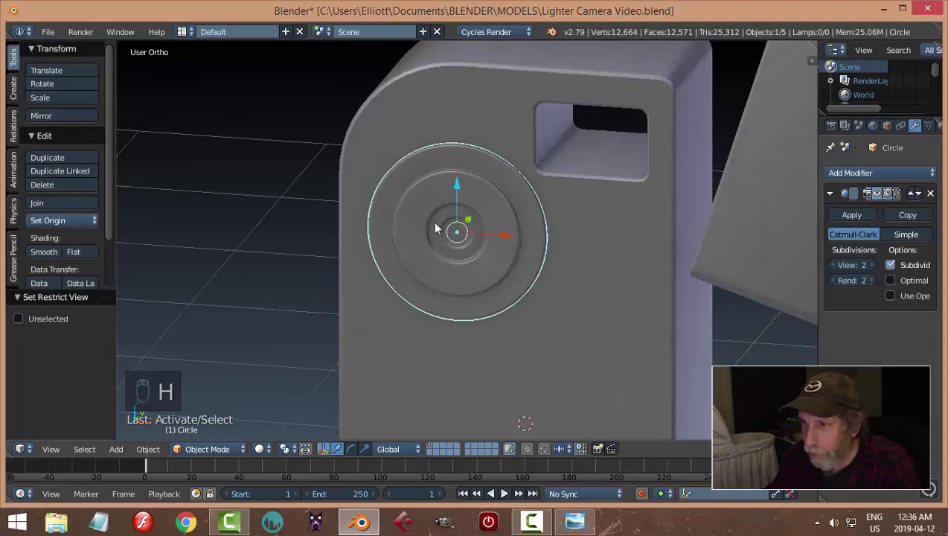
key(shift+h)
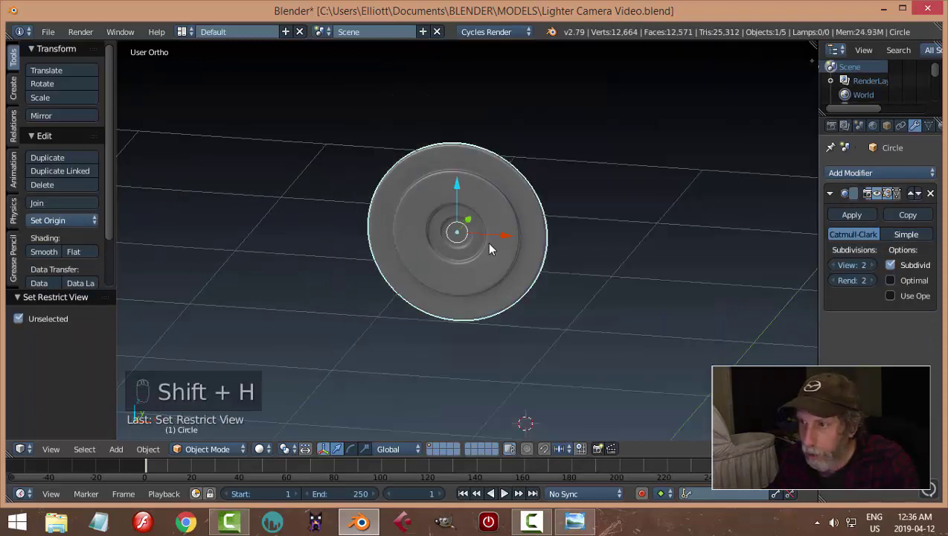
In front view, set the lens disc's origin to its geometry and snap the 3D cursor to the disc
key(KP_1)
scroll(489, 248, up, 5)
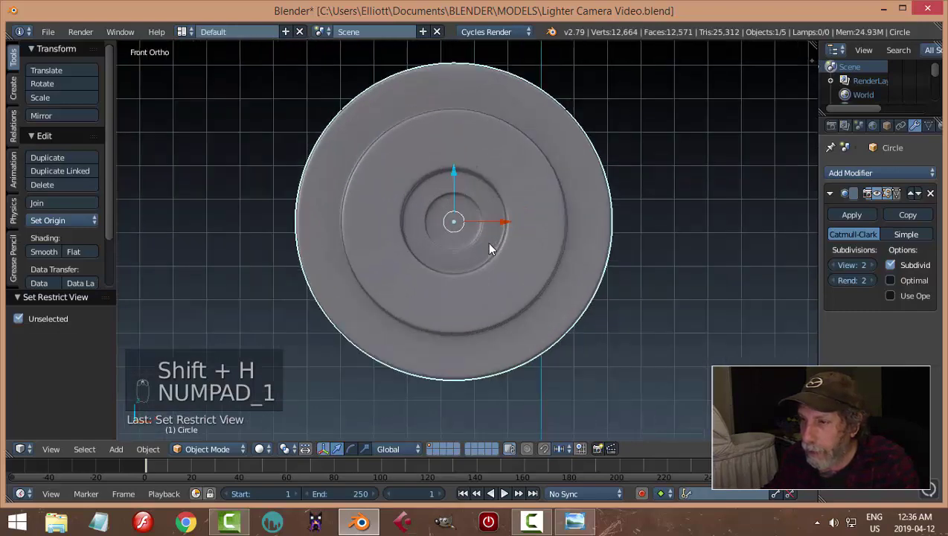
click(90, 220)
click(84, 249)
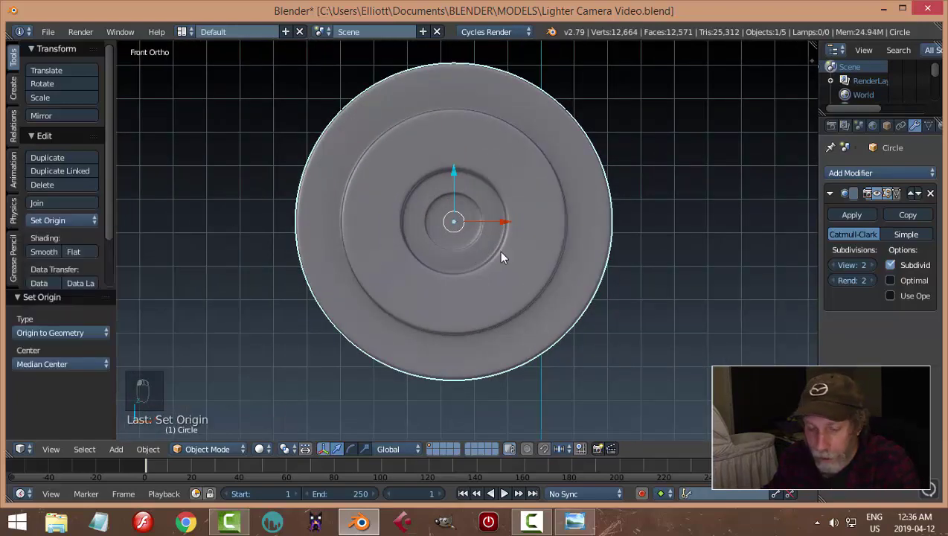
key(shift+s)
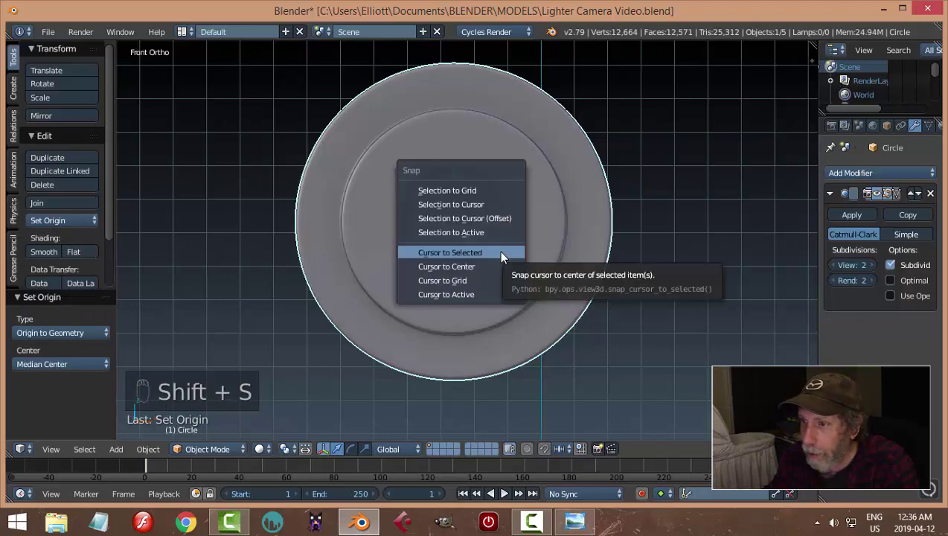
click(501, 255)
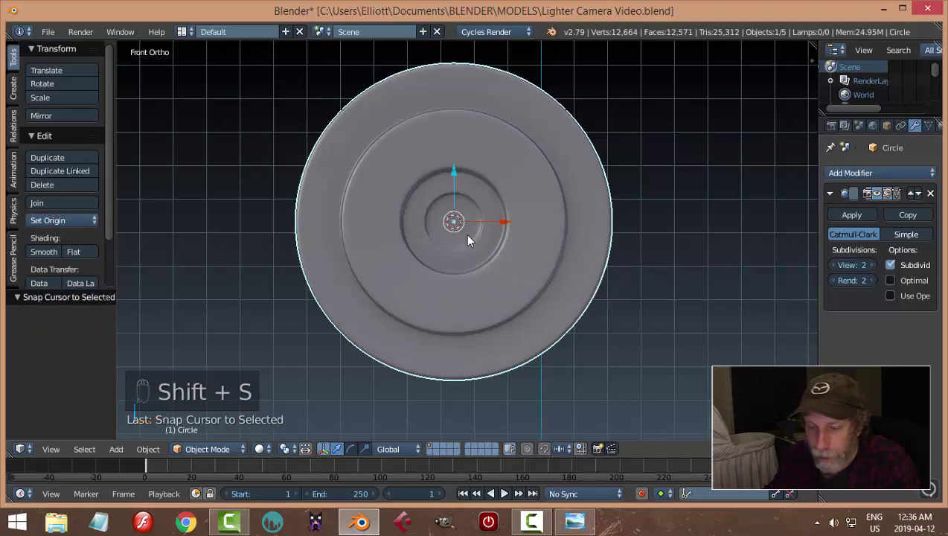
key(shift+s)
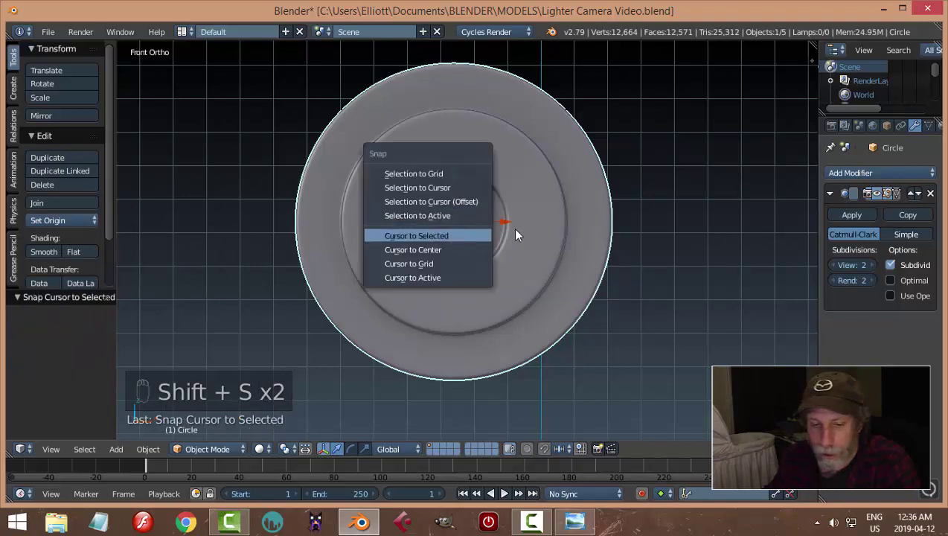
key(Return)
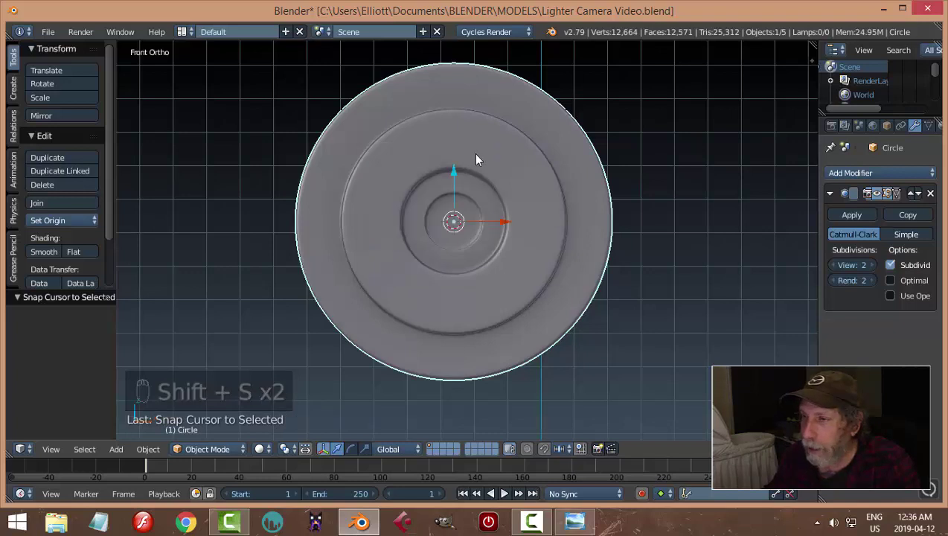
Add a cube at the lens disc's centre and scale its mesh down to 0.023 in Edit Mode
key(Tab)
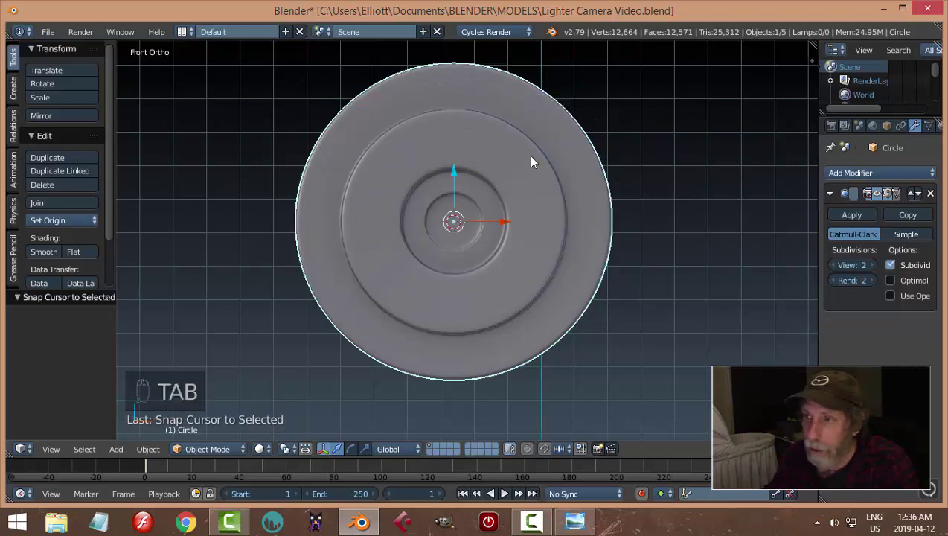
key(shift+a)
mouse_move(514, 166)
click(558, 182)
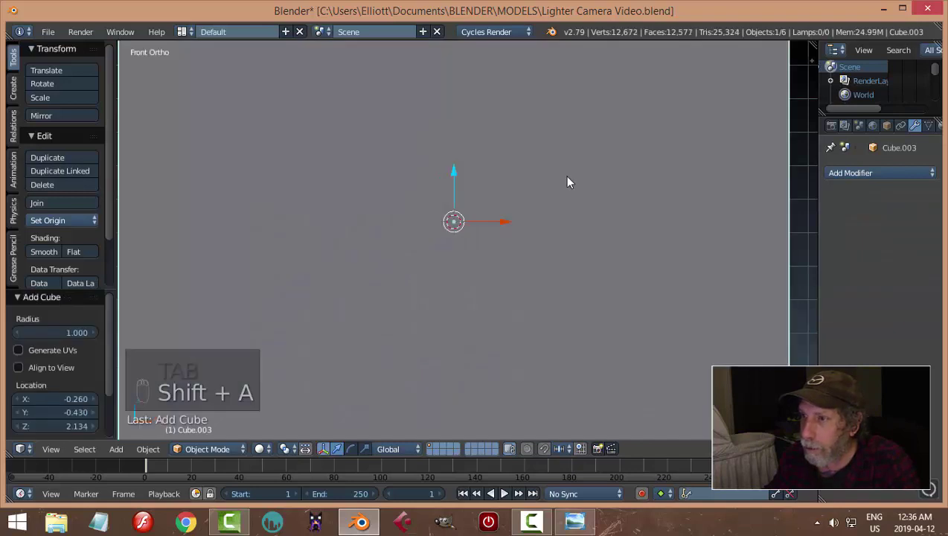
key(Tab)
click(698, 176)
key(s)
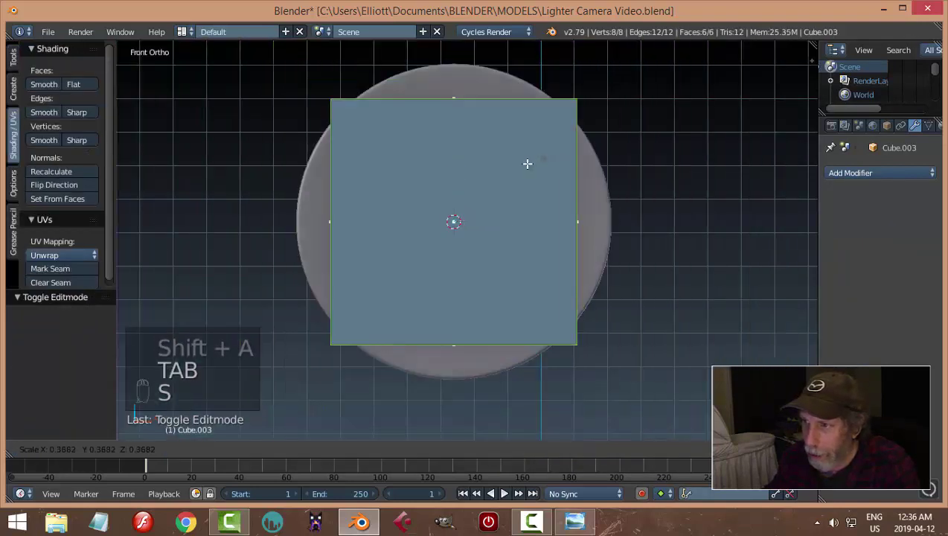
click(455, 219)
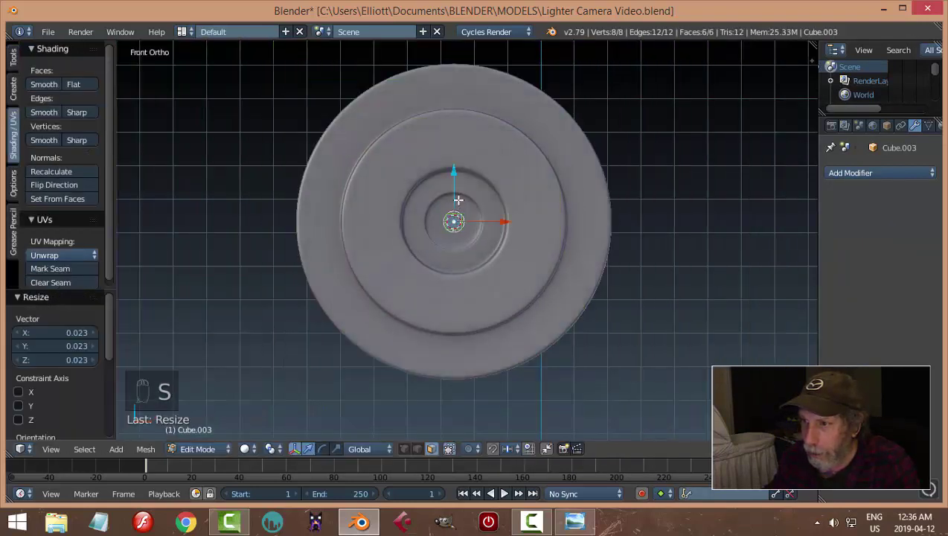
Move the small cube up 0.244 along Z onto the disc's middle ring and scale it to 0.788
drag(456, 168, 459, 89)
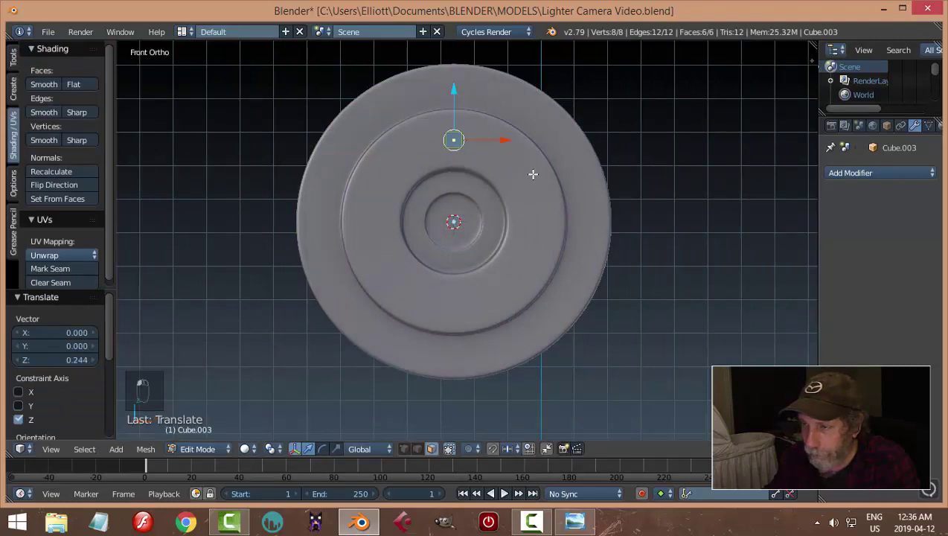
scroll(533, 174, up, 2)
key(s)
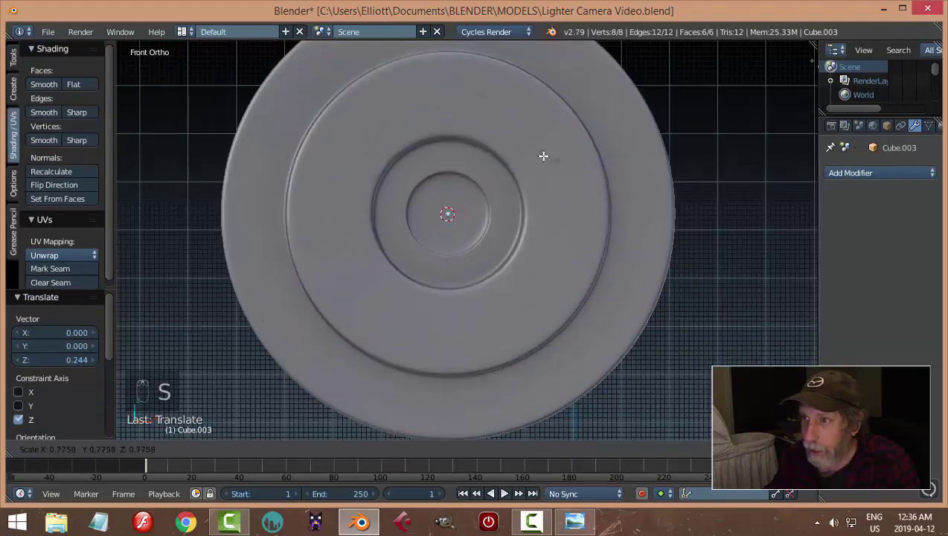
click(551, 155)
middle_drag(655, 155, 514, 153)
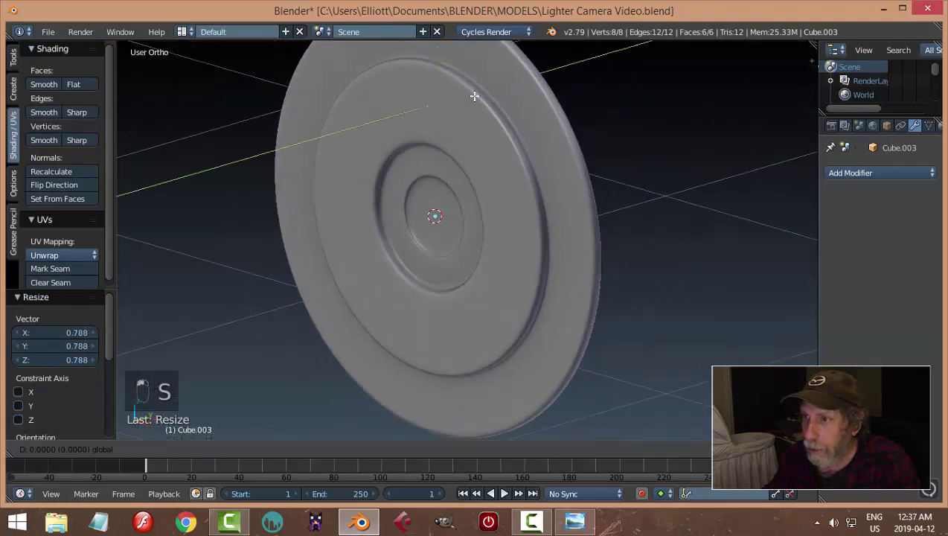
Bring the cube forward along Y out of the disc's face and stretch it along Z to about 2.5 times its height
drag(474, 93, 455, 105)
middle_drag(455, 105, 508, 205)
scroll(417, 173, up, 2)
key(a)
key(a)
scroll(501, 149, down, 3)
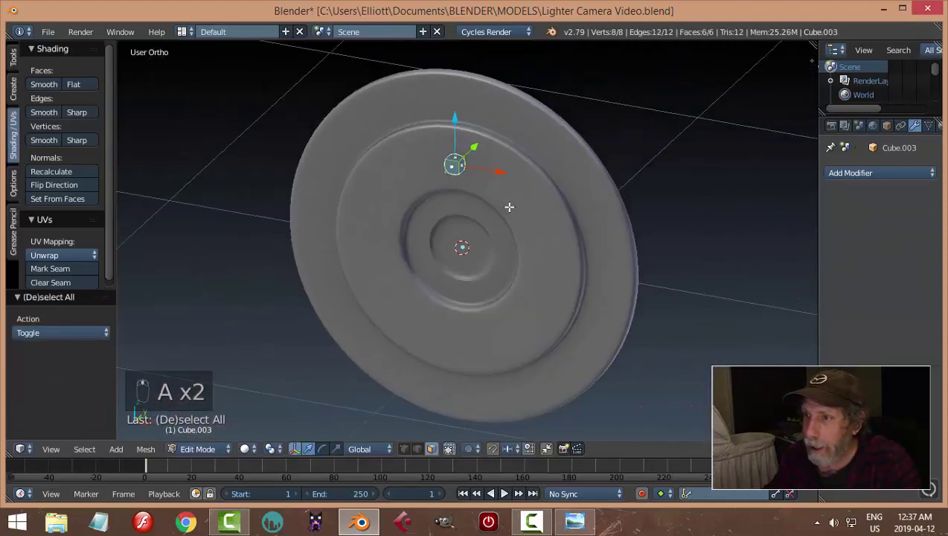
key(s)
key(z)
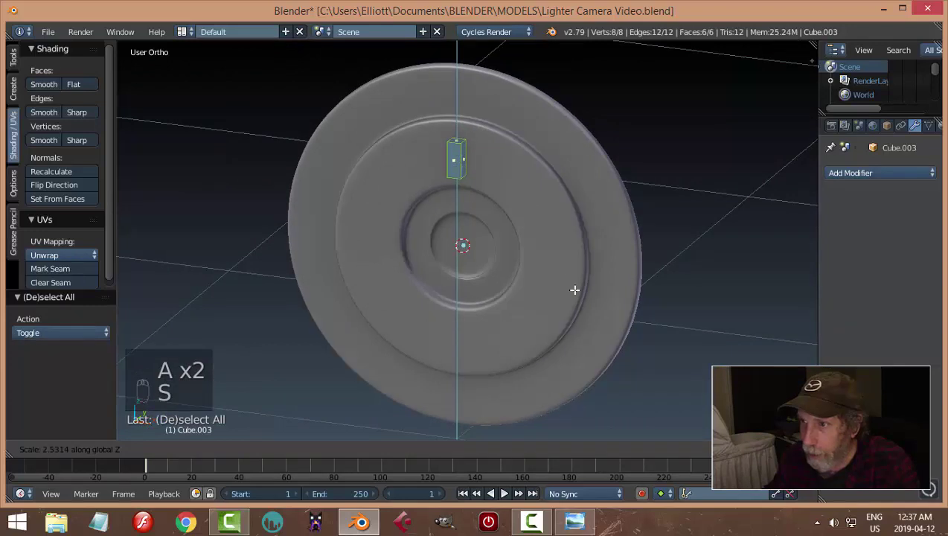
click(582, 297)
Delete the front face of the small upright block
scroll(469, 186, up, 3)
key(a)
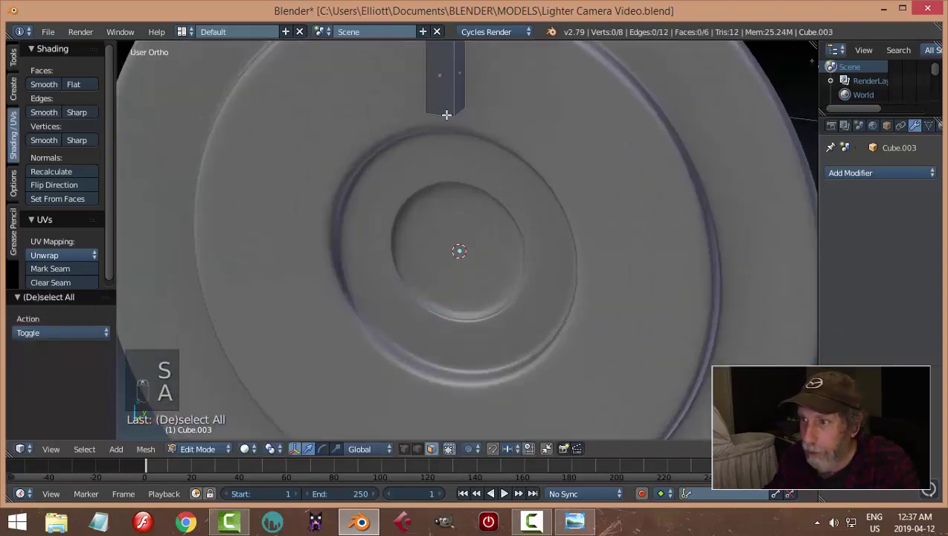
right_click(447, 108)
middle_drag(544, 169, 523, 190)
key(x)
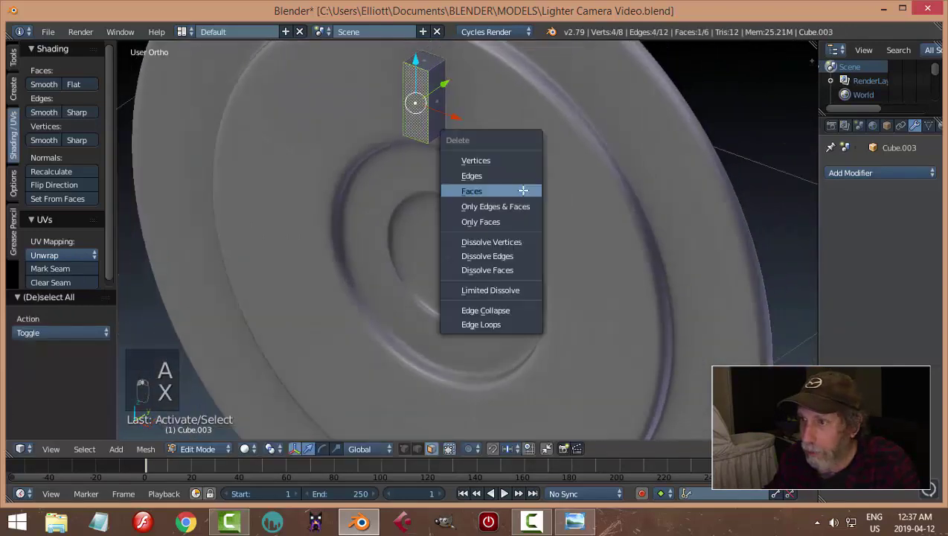
click(521, 190)
Scale the whole block to 0.456 along Y and rotate it 180° about X so its open side faces the disc
key(a)
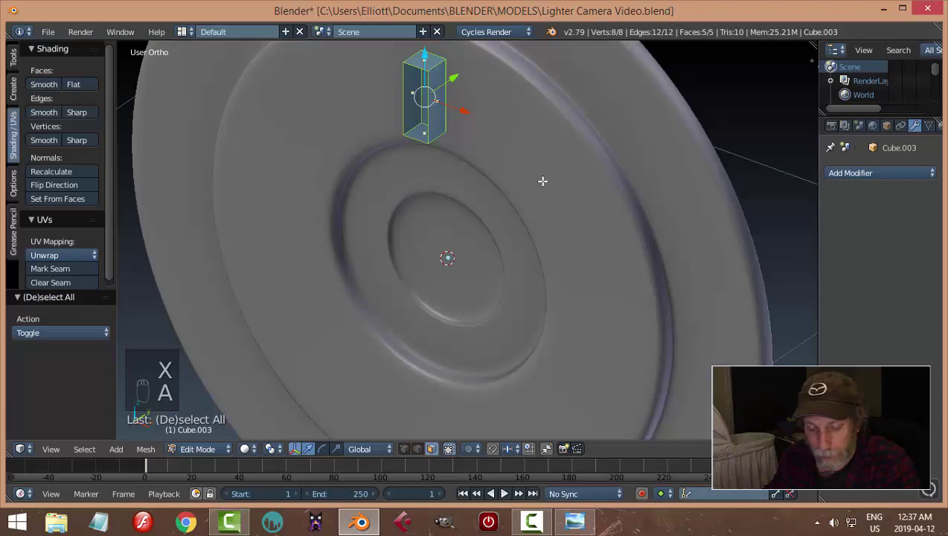
key(s)
key(y)
click(473, 141)
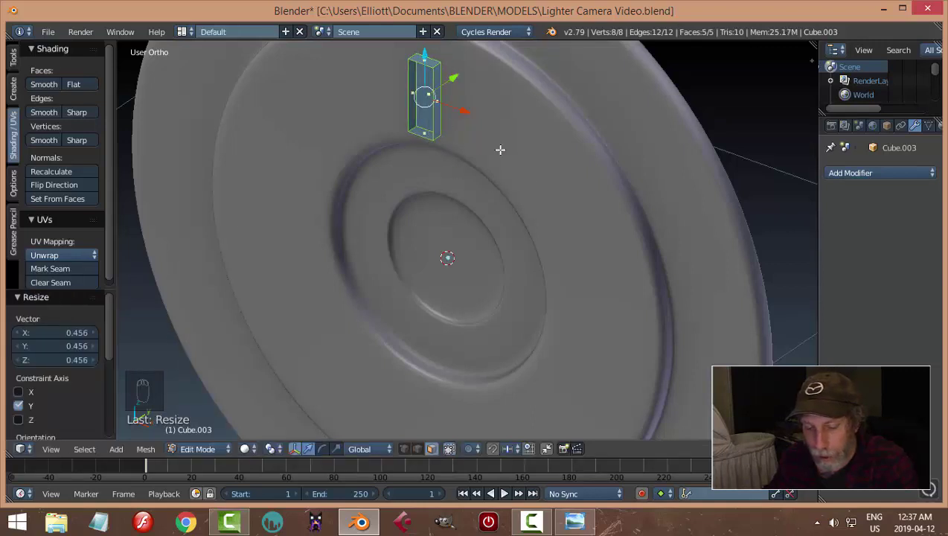
key(r)
key(x)
key(1)
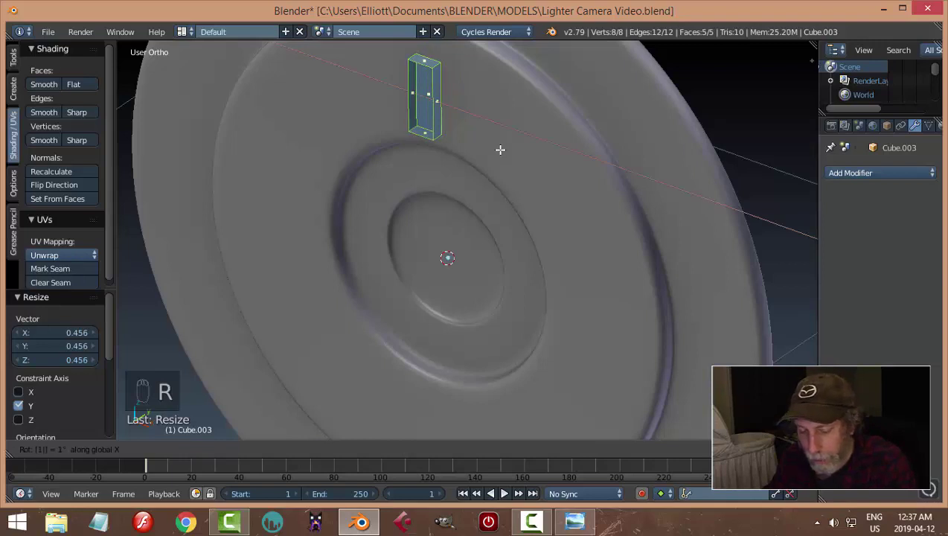
key(8)
key(0)
click(500, 149)
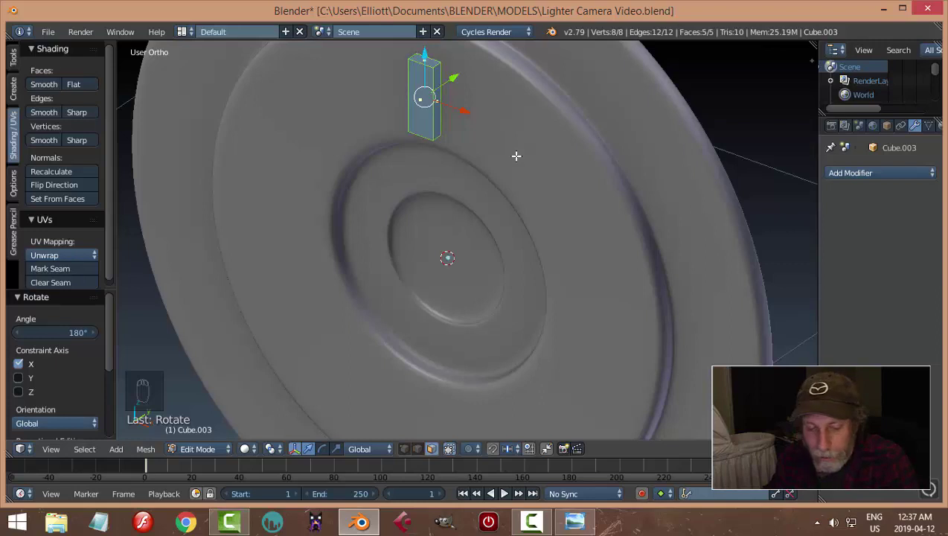
Sink the block 0.019 along Y into the disc and thin it along Y to about 0.9
key(a)
middle_drag(517, 155, 447, 167)
key(a)
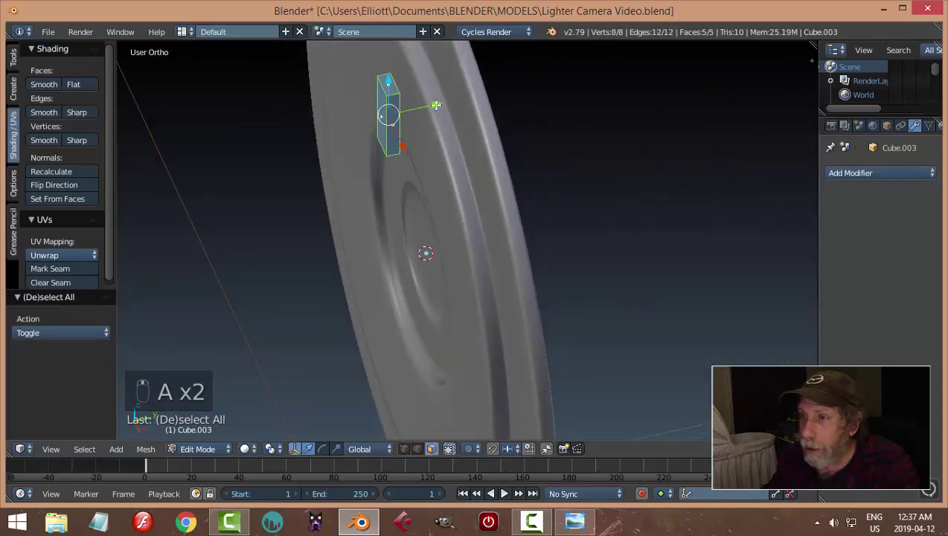
drag(436, 105, 451, 112)
mouse_move(429, 164)
middle_down()
mouse_move(538, 116)
mouse_move(434, 180)
middle_up()
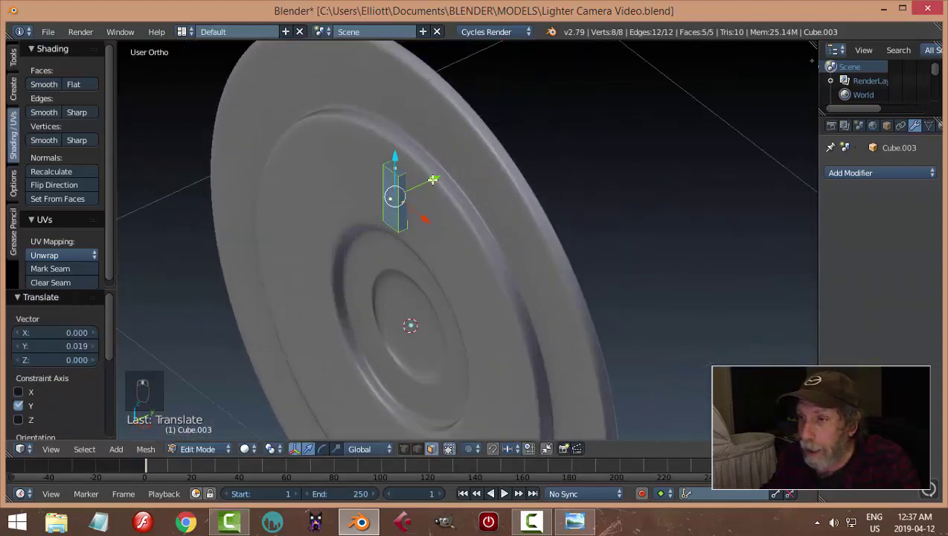
key(s)
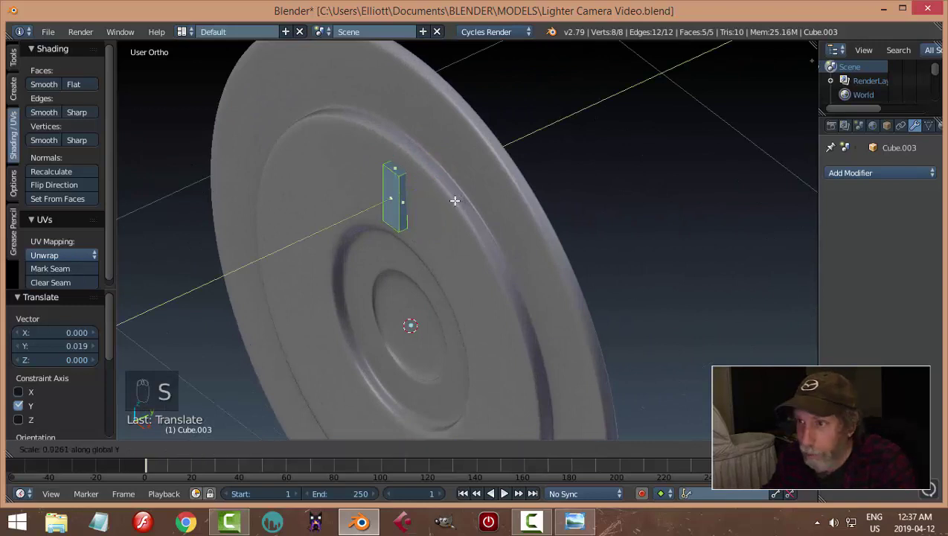
click(450, 199)
key(a)
middle_drag(450, 199, 495, 191)
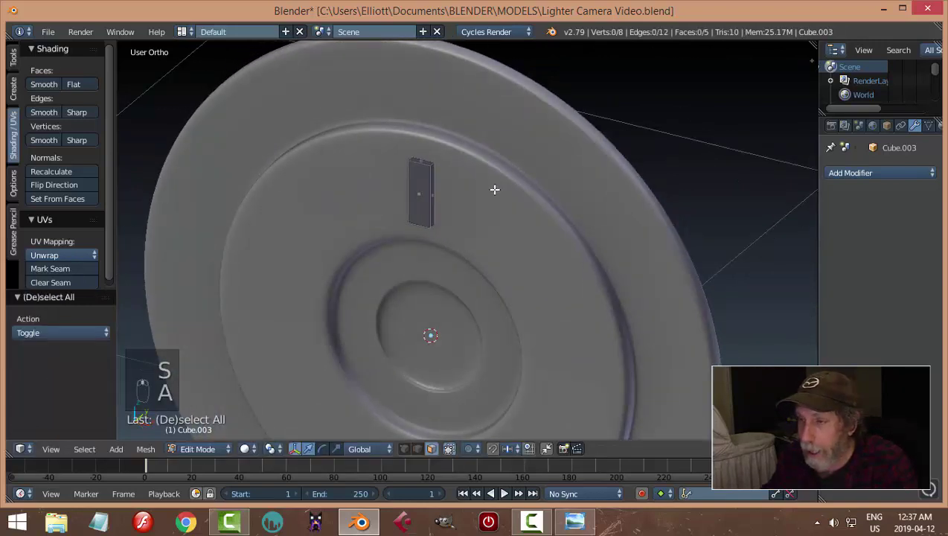
Add a Bevel modifier to the block with 2 segments and a width of 0.0030
key(ctrl+Tab)
click(471, 180)
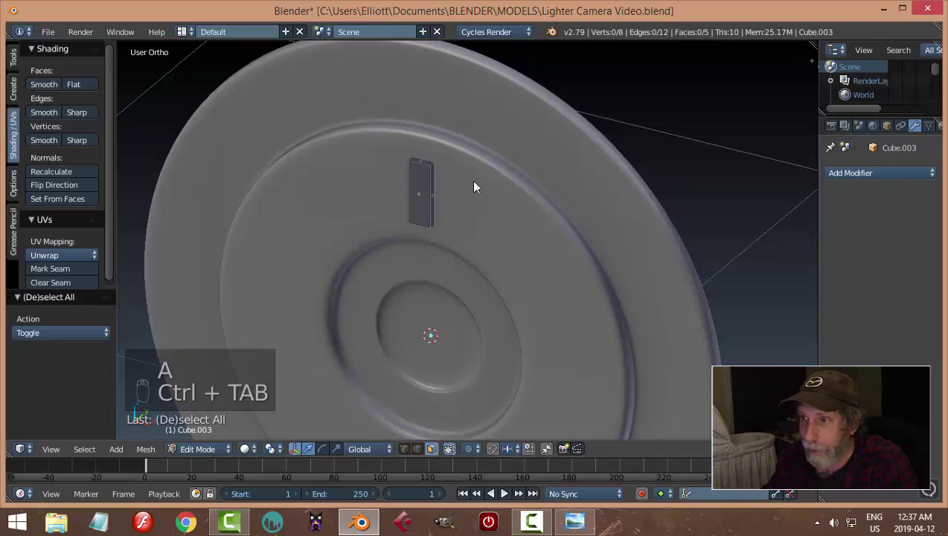
key(Tab)
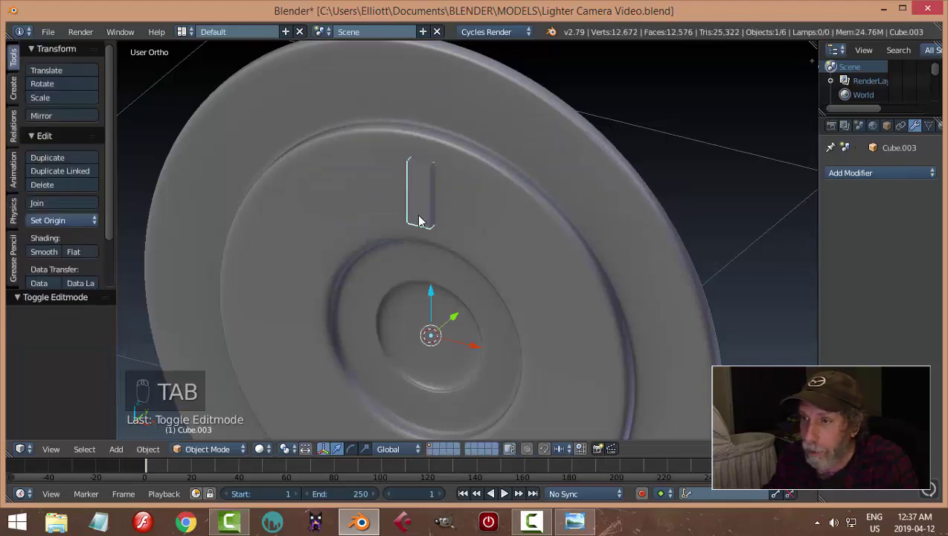
click(831, 174)
click(655, 221)
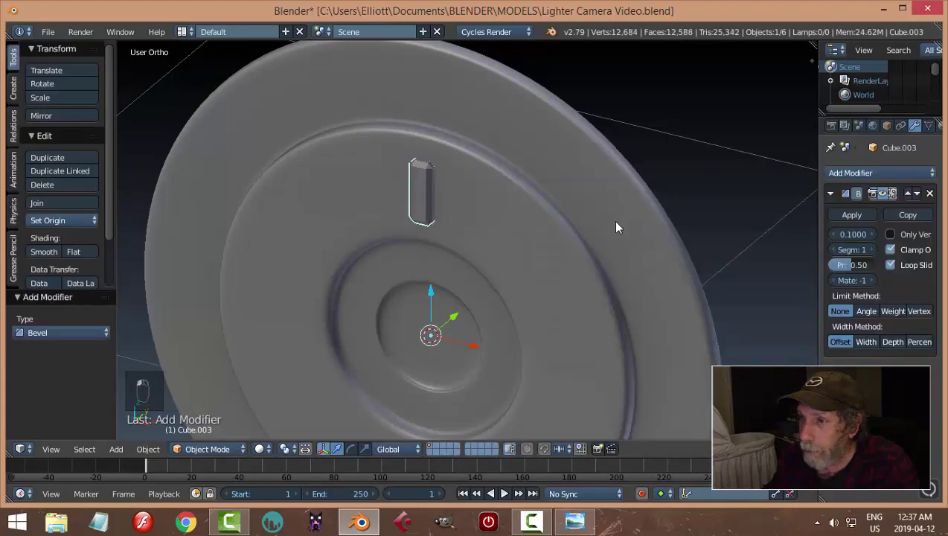
scroll(618, 224, up, 2)
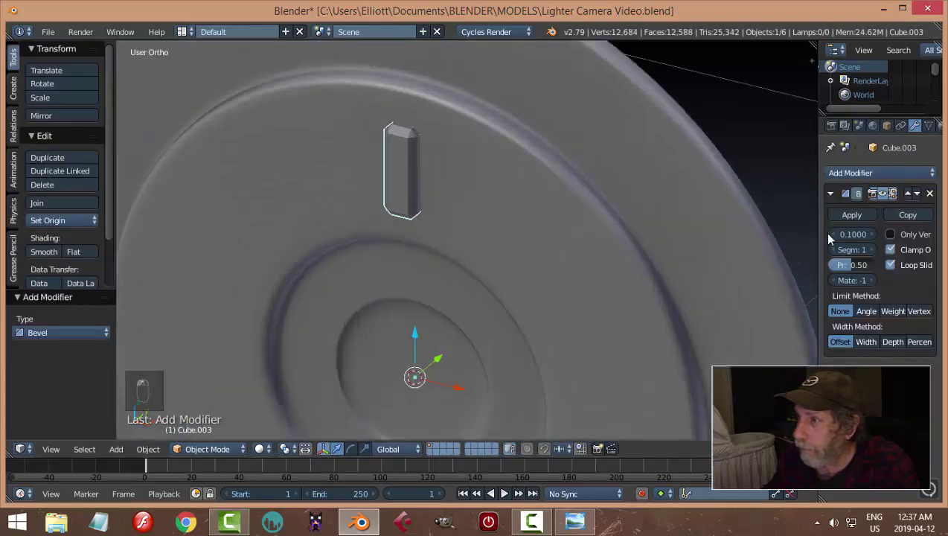
click(873, 249)
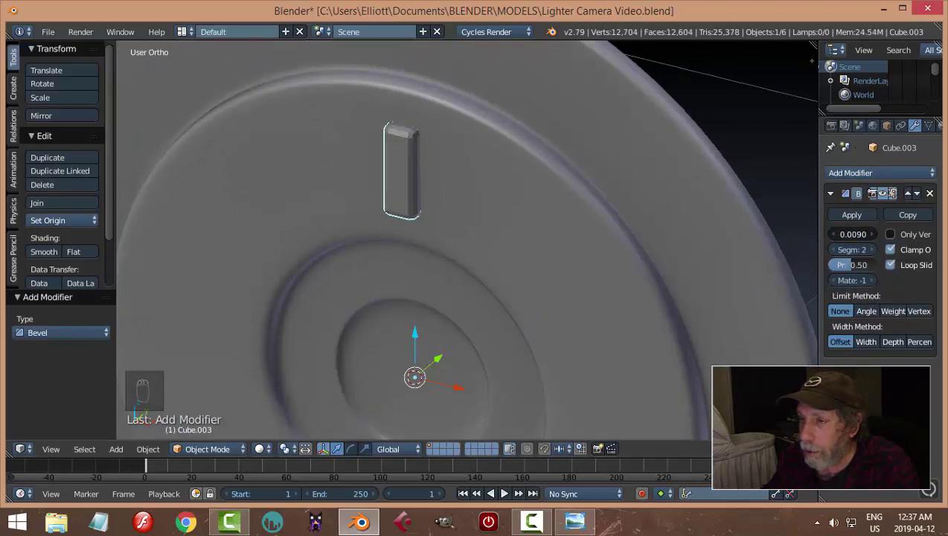
drag(853, 233, 289, 244)
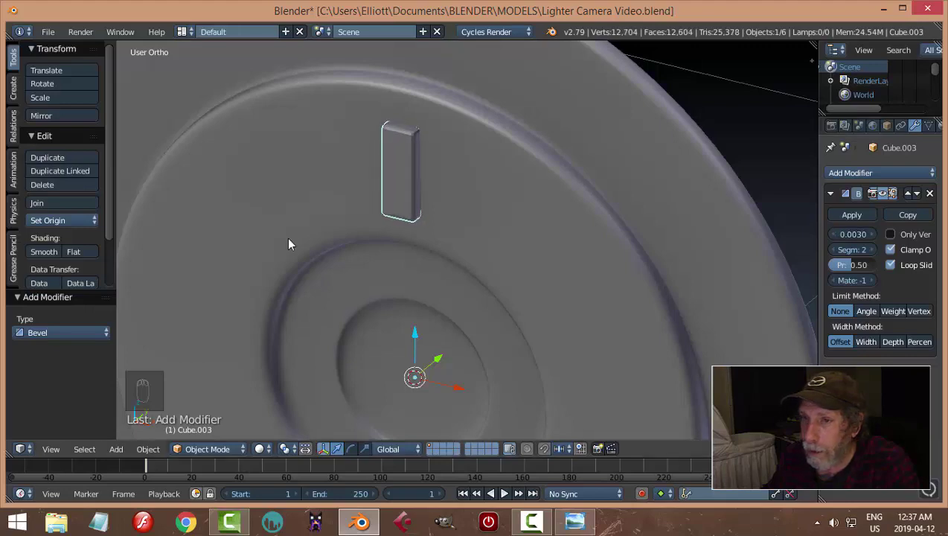
Apply smooth shading to the bevelled block and deselect it
click(44, 252)
key(a)
scroll(388, 254, down, 4)
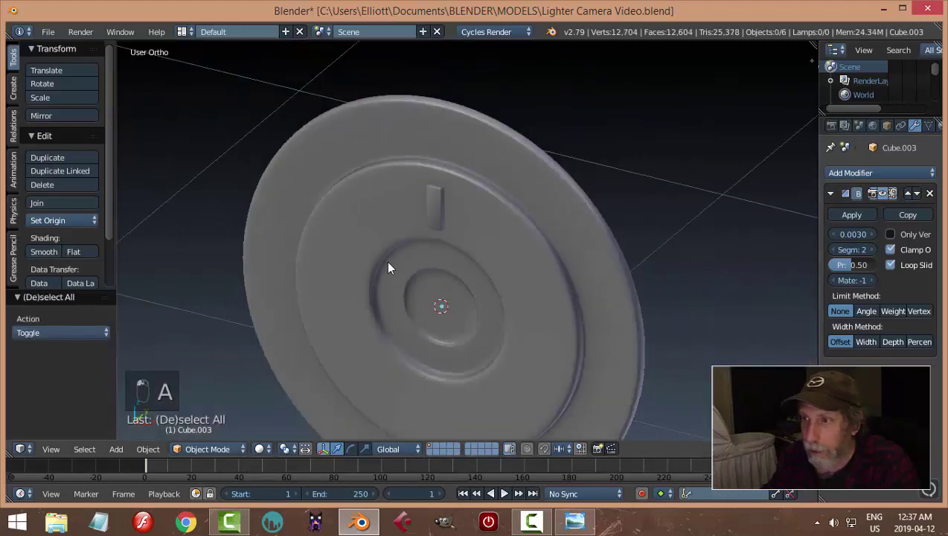
Select the bevelled block and make it slightly narrower along X
middle_drag(388, 268, 439, 241)
right_click(461, 208)
scroll(495, 222, up, 4)
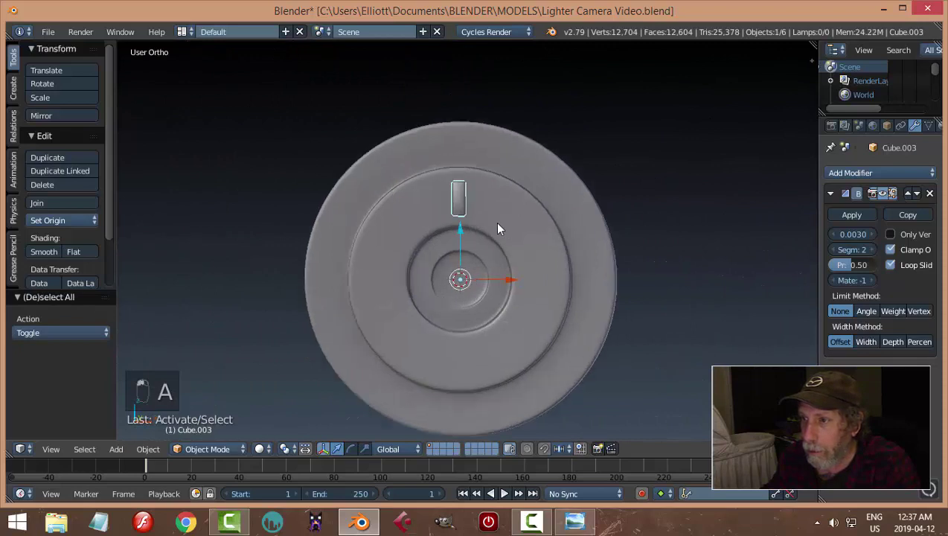
key(s)
key(x)
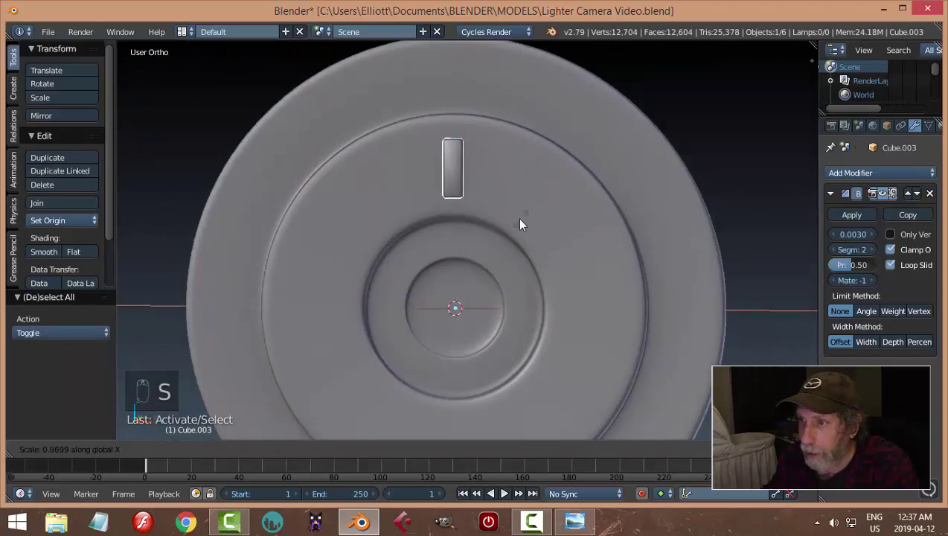
click(510, 226)
Set the block's shading to flat after trying smooth, and deselect it
click(46, 252)
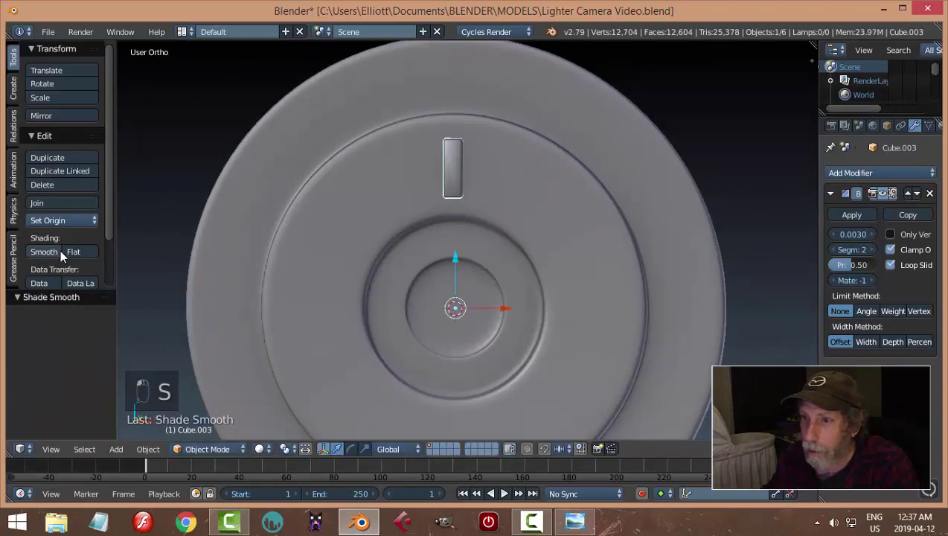
click(74, 251)
mouse_move(420, 236)
middle_down()
mouse_move(371, 250)
mouse_move(485, 218)
mouse_move(393, 155)
middle_up()
key(a)
scroll(409, 223, up, 3)
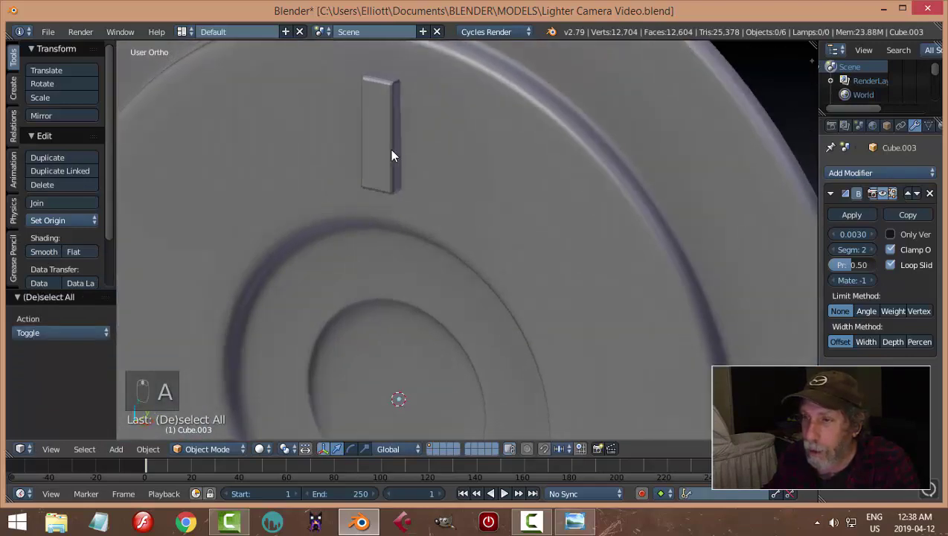
Enter Edit Mode on the small bevelled block in front view and select all of its geometry
key(KP_1)
scroll(539, 224, down, 2)
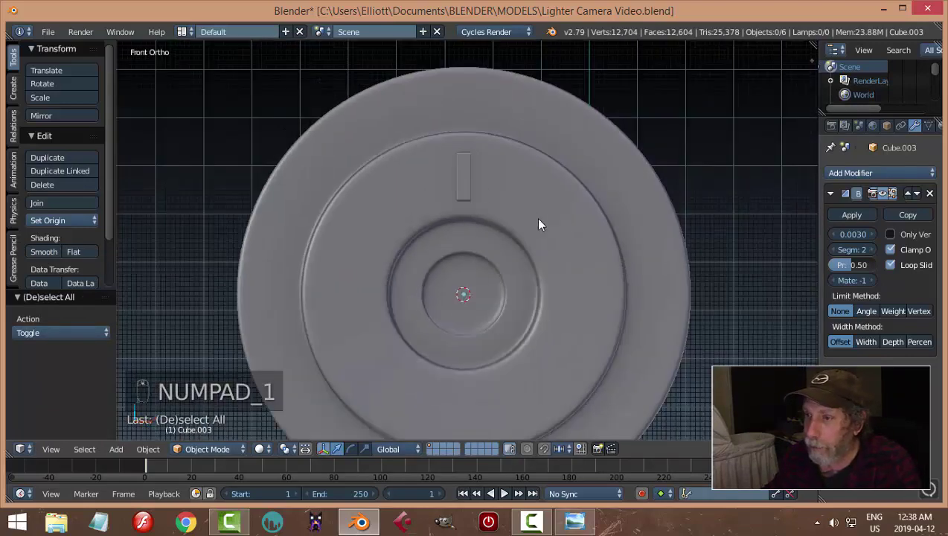
right_click(464, 180)
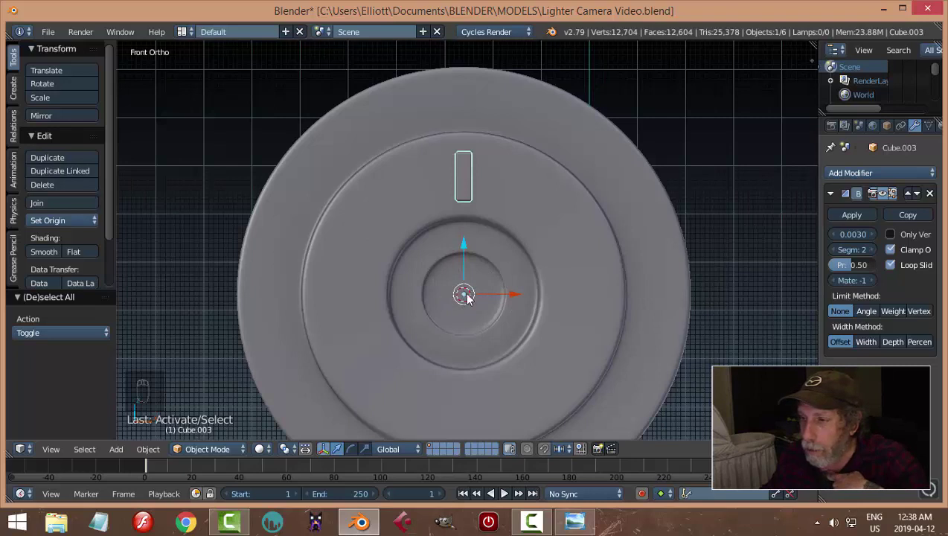
key(Tab)
click(588, 250)
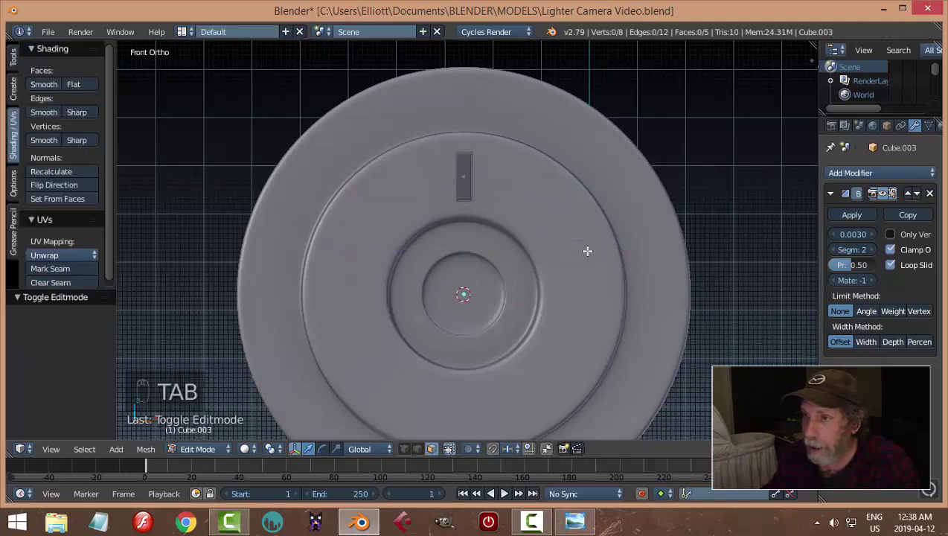
key(a)
key(a)
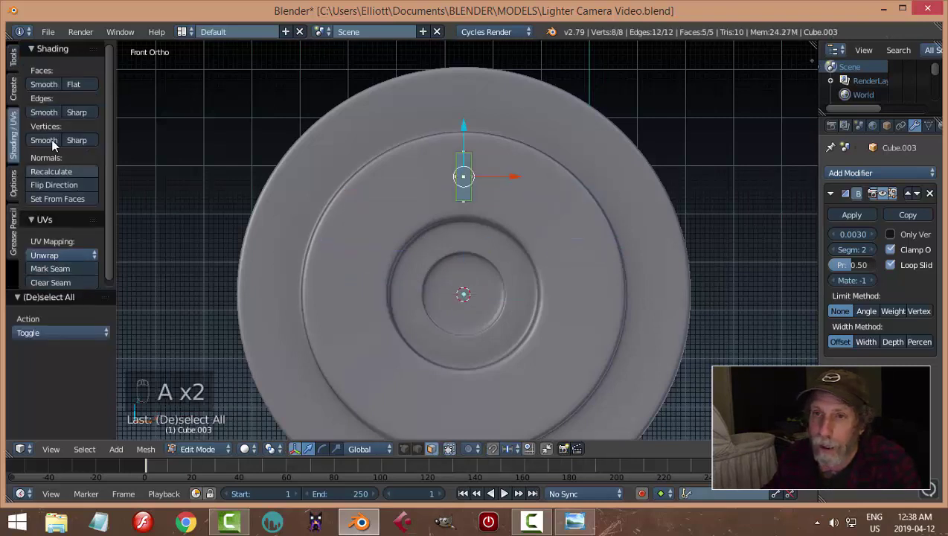
Try spinning the block's geometry 360° around the lens centre with 9 steps, and undo the spin
click(14, 57)
scroll(93, 269, down, 5)
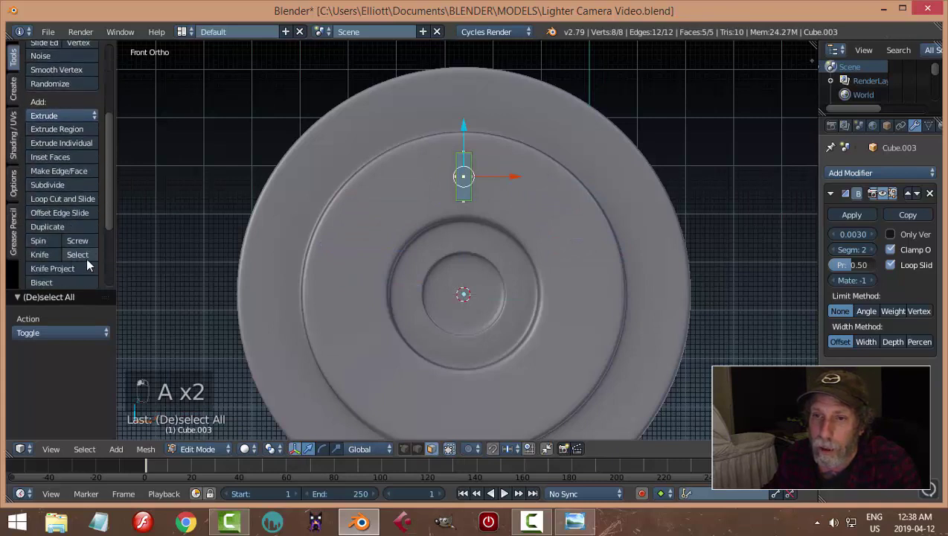
click(38, 240)
click(68, 381)
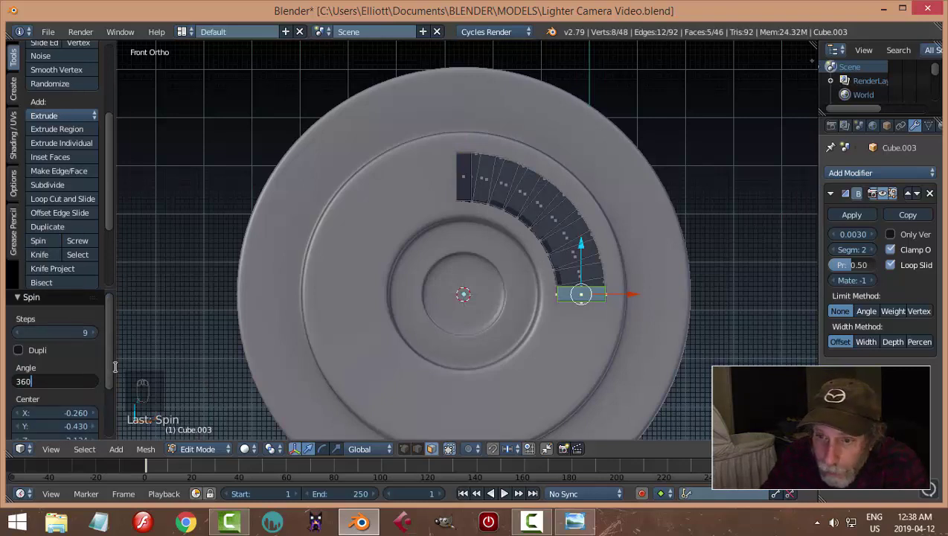
key(Return)
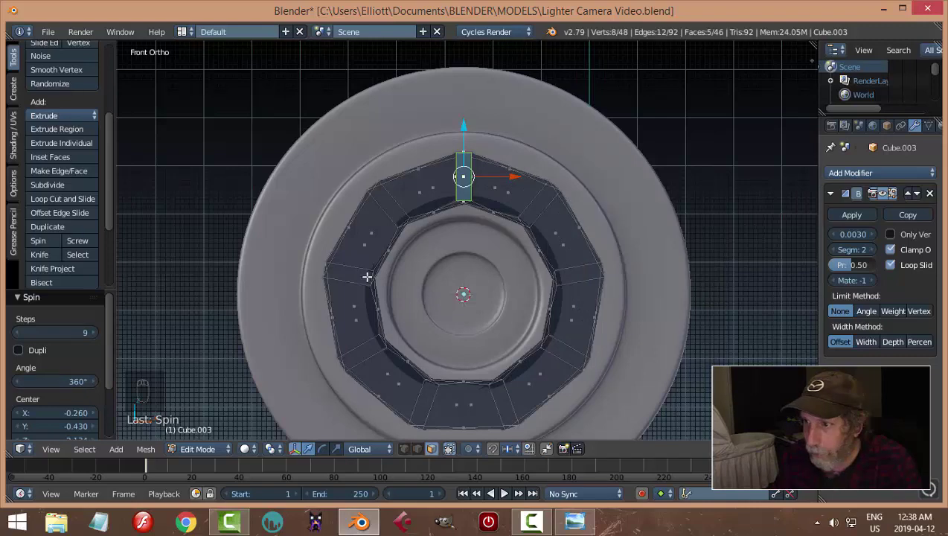
key(ctrl+z)
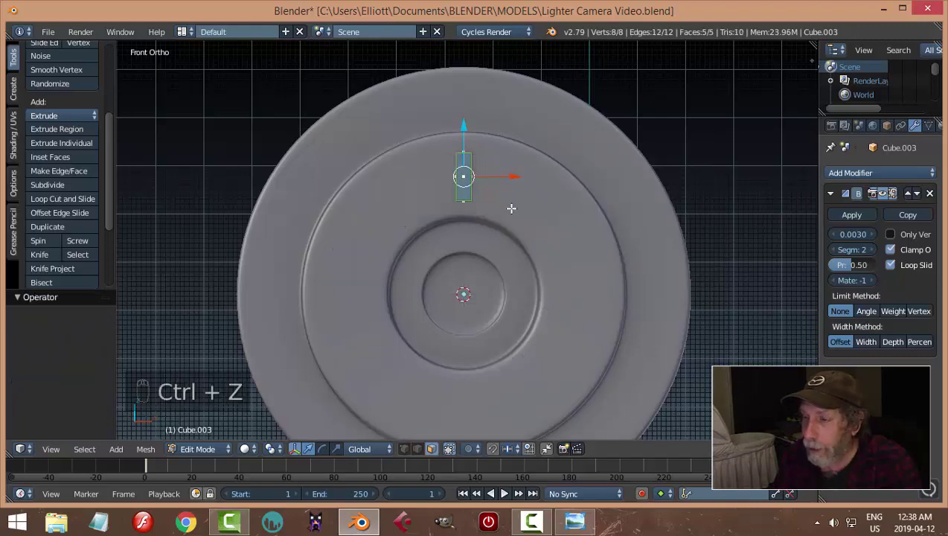
Move the block's geometry away from the lens face to expose its open back, and deselect it
middle_drag(511, 209, 371, 226)
key(g)
click(404, 162)
scroll(351, 148, up, 3)
key(a)
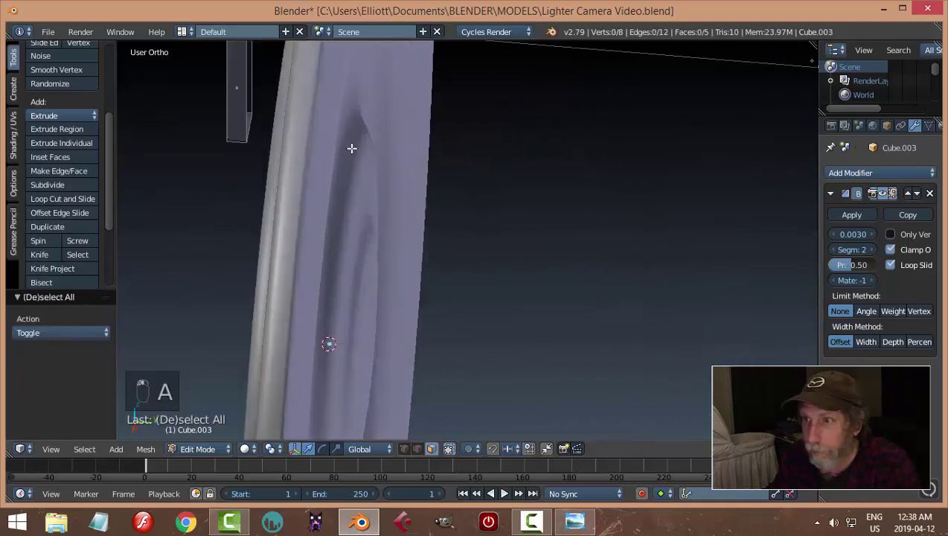
Select the edge loop around the block's open back in edge mode and fill it with a face
key(ctrl+Tab)
click(274, 107)
alt+right_click(253, 91)
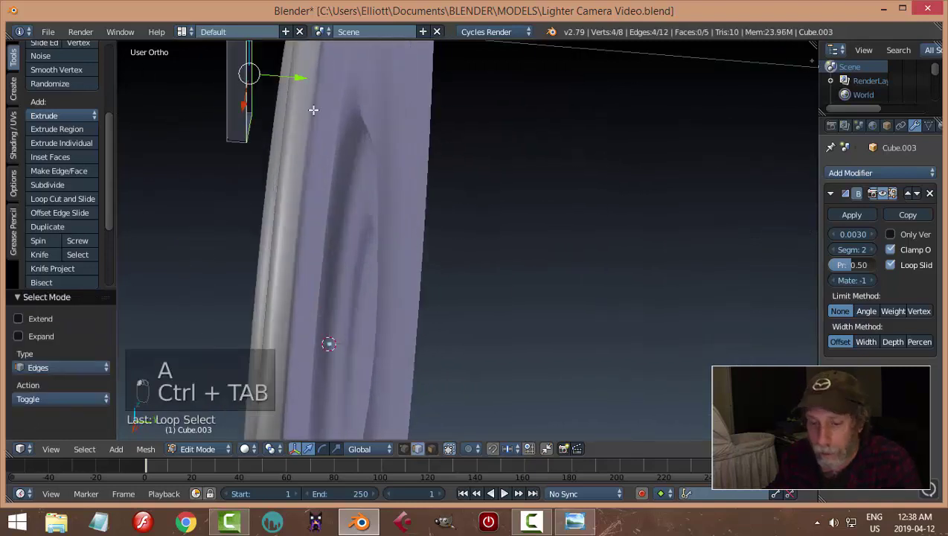
key(f)
key(a)
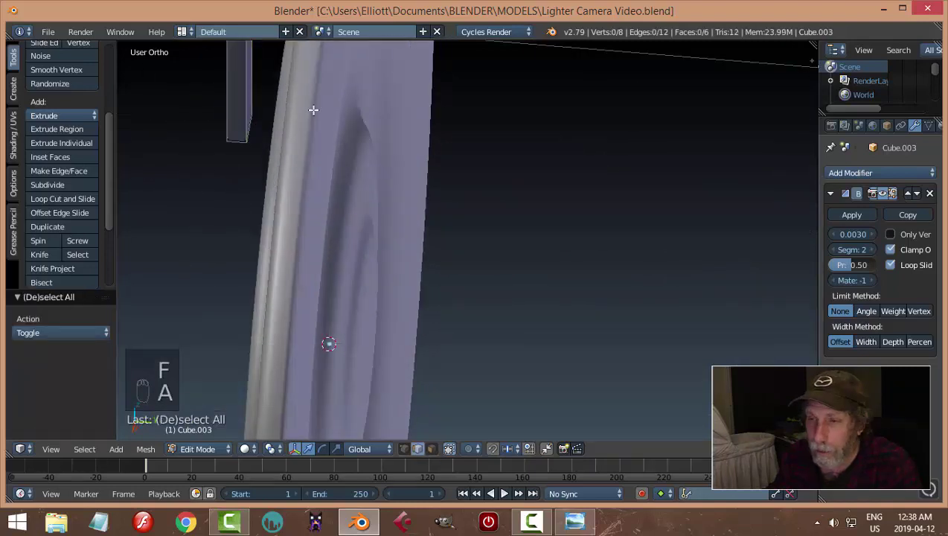
Move the closed block back along Y against the lens face and return to Object Mode
key(a)
middle_drag(313, 106, 347, 136)
drag(382, 143, 411, 158)
middle_drag(412, 177, 425, 183)
drag(414, 171, 427, 176)
key(Tab)
click(371, 201)
scroll(442, 186, down, 5)
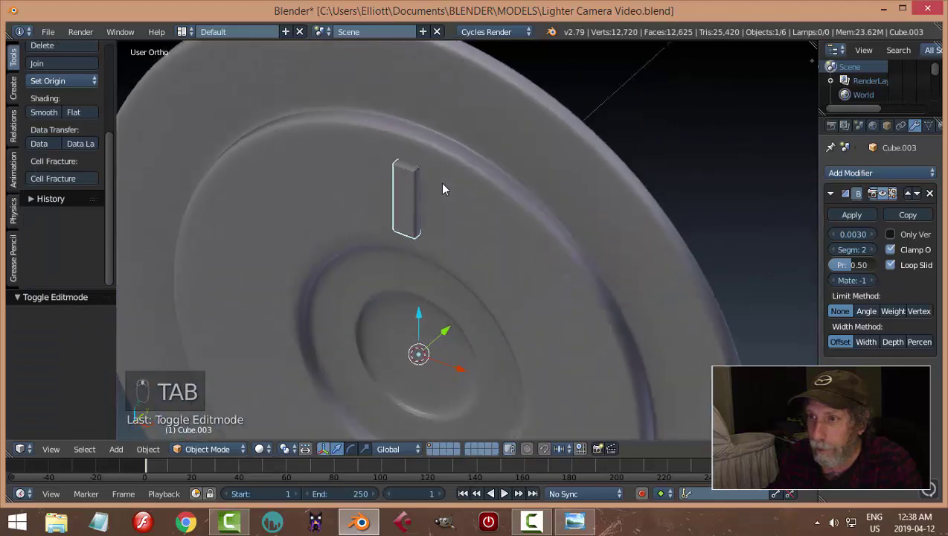
In front view, spin all of the closed block's geometry 360° around the lens centre with 22 steps
middle_drag(442, 186, 433, 228)
key(KP_1)
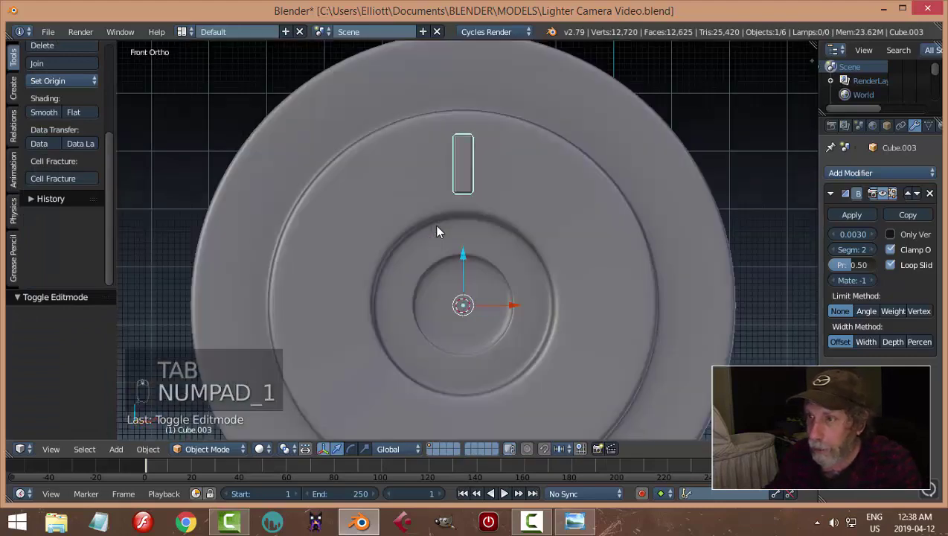
key(Tab)
click(523, 226)
key(a)
key(a)
key(a)
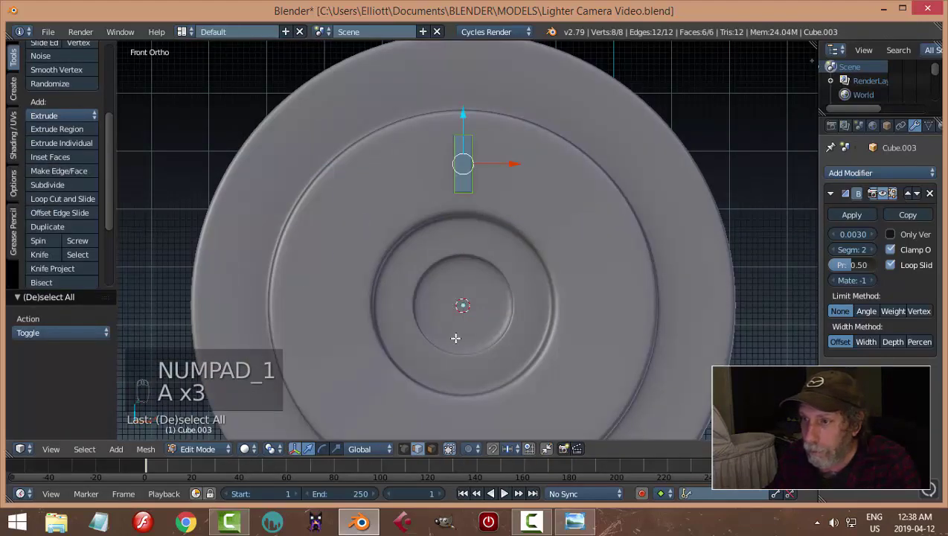
click(38, 240)
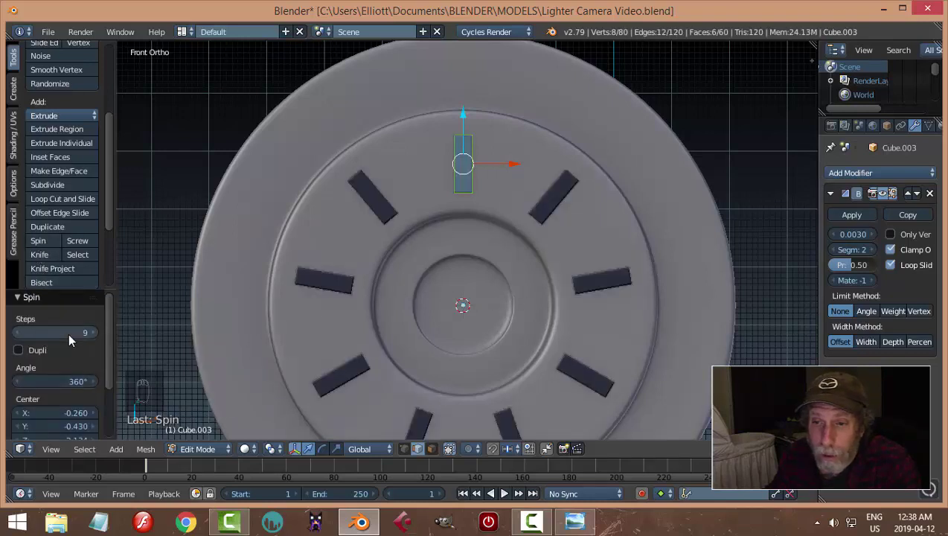
drag(65, 331, 202, 332)
scroll(309, 321, down, 3)
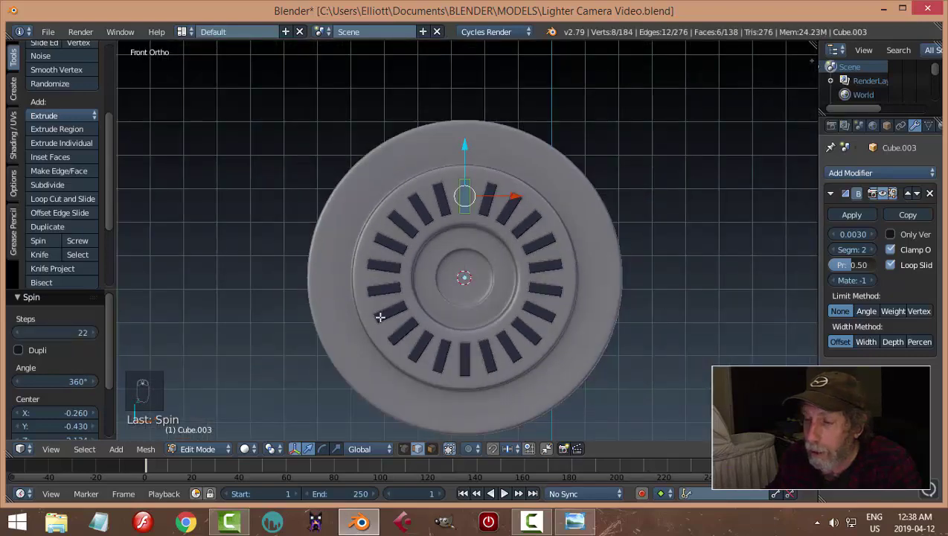
Select all the spun blocks and remove their doubled vertices
key(a)
key(a)
key(a)
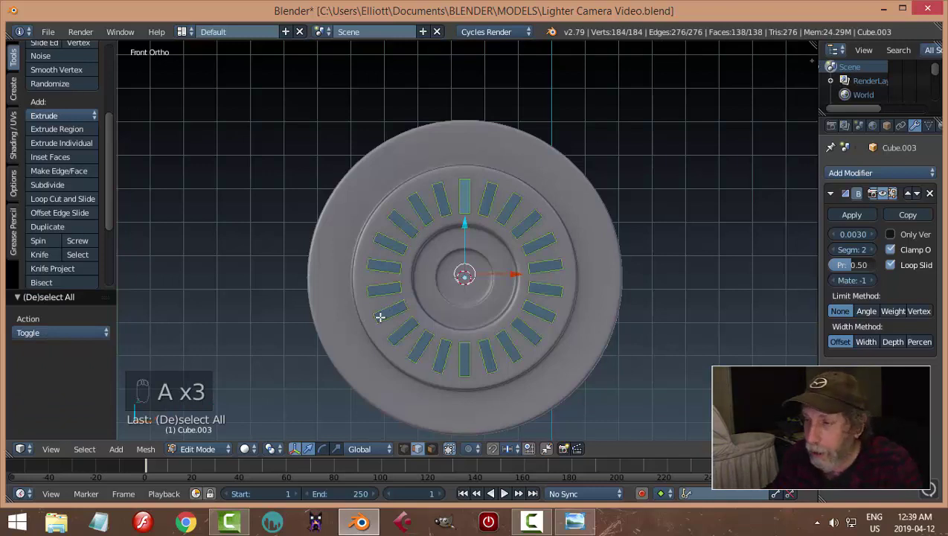
key(w)
click(355, 217)
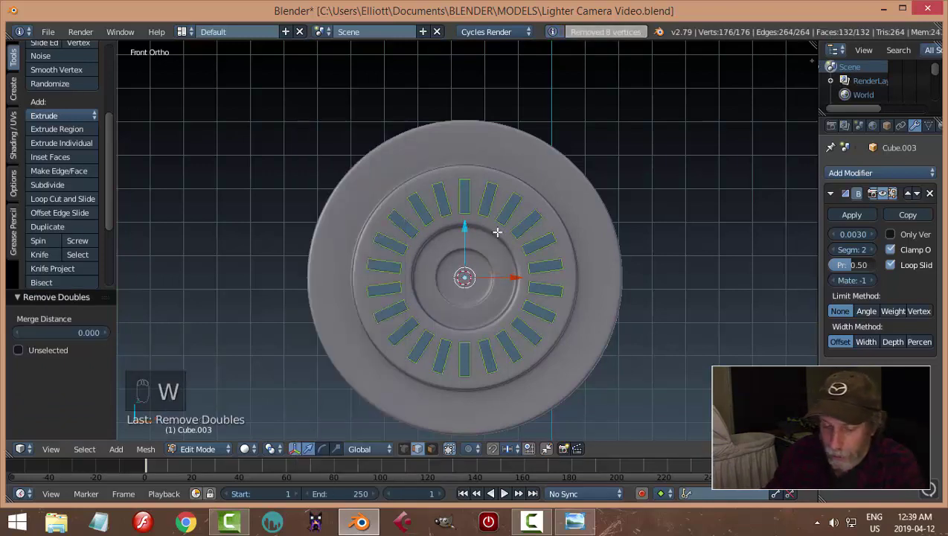
Recalculate the normals of the ring of blocks and return to Object Mode
key(ctrl+n)
key(a)
key(Tab)
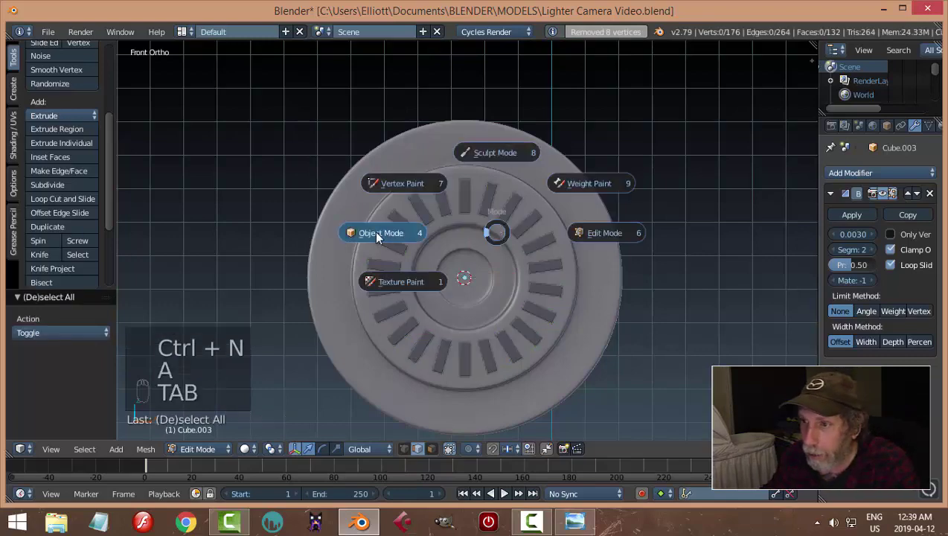
click(372, 233)
key(a)
key(a)
Select the ring of blocks and hide all unselected objects to isolate it
middle_drag(549, 245, 515, 205)
scroll(567, 265, up, 2)
scroll(516, 206, up, 2)
right_click(518, 206)
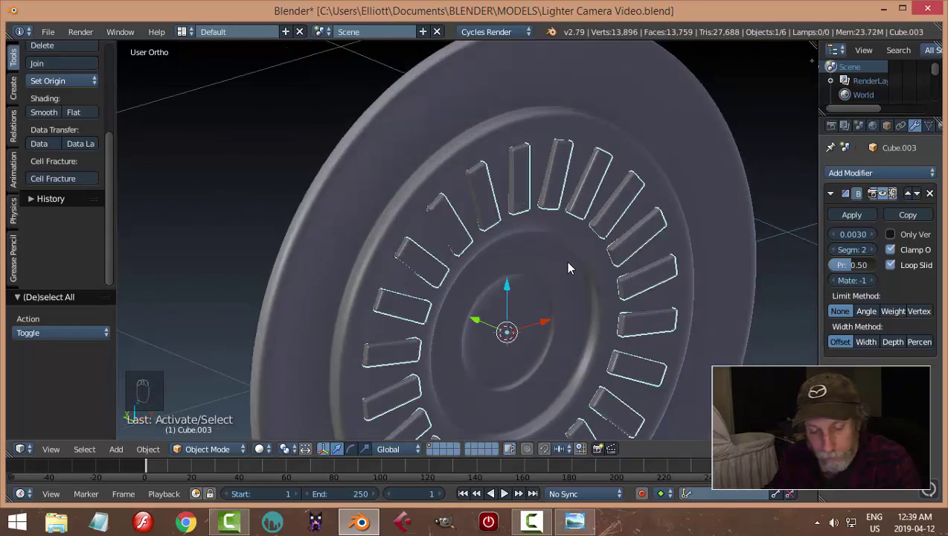
key(shift+h)
middle_drag(600, 256, 333, 272)
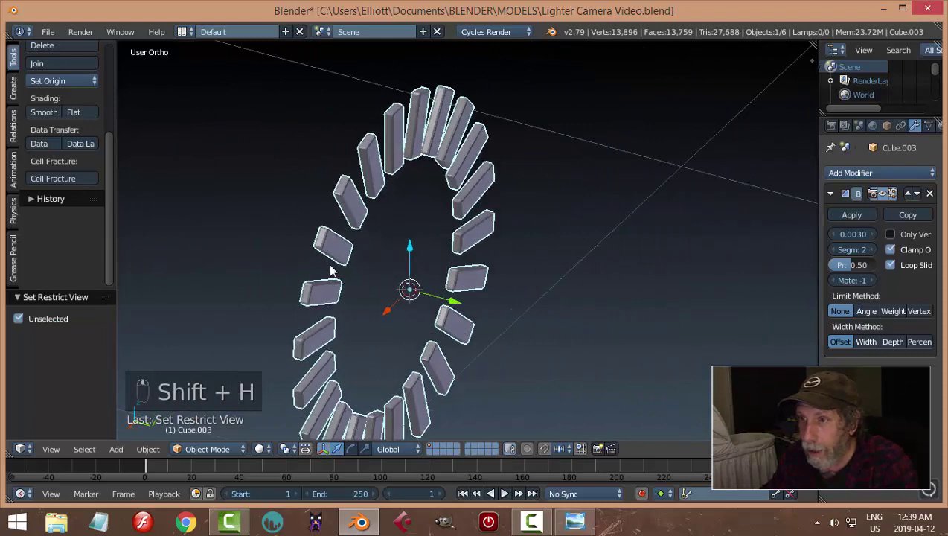
Enter Edit Mode on the ring with face selection and select the back face of one block
key(Tab)
key(ctrl+Tab)
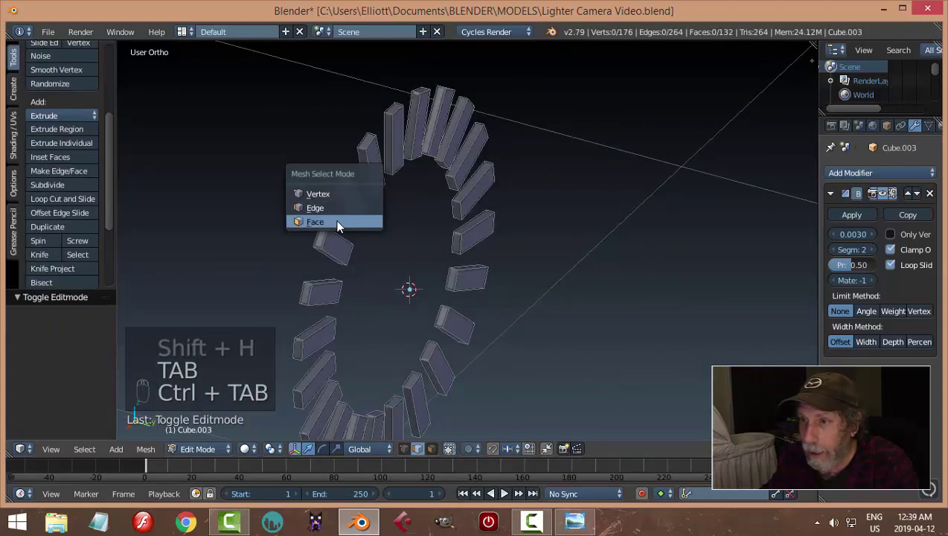
click(338, 223)
right_click(352, 204)
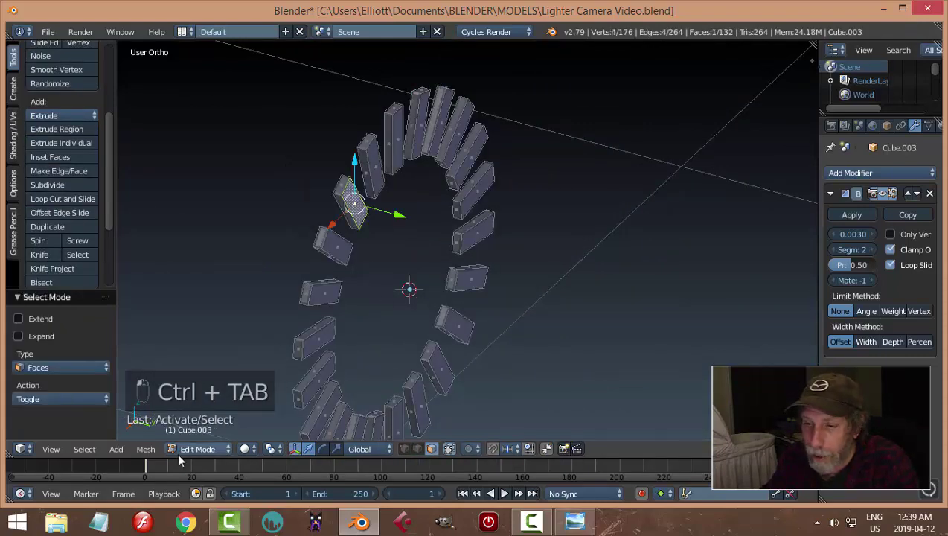
Try selecting similar faces by Polygon Sides, and undo that selection
click(85, 449)
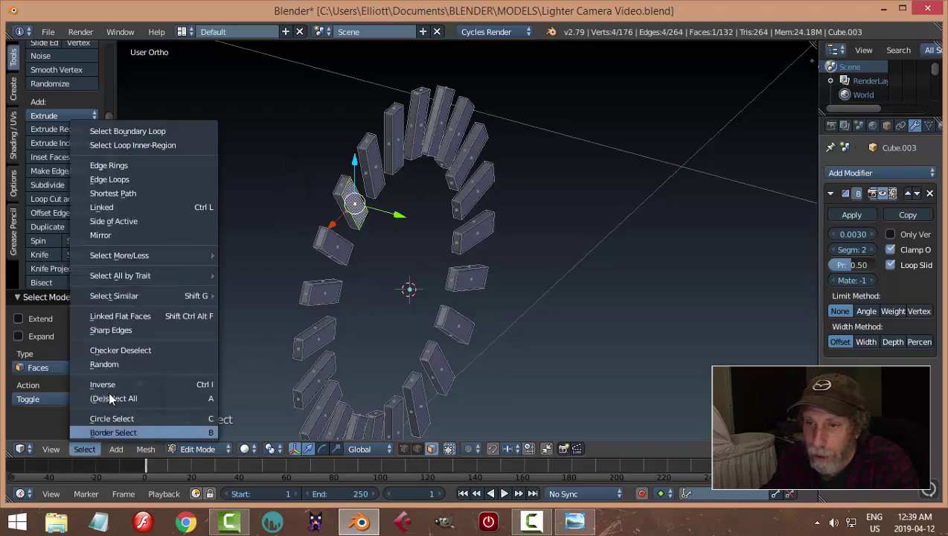
mouse_move(123, 295)
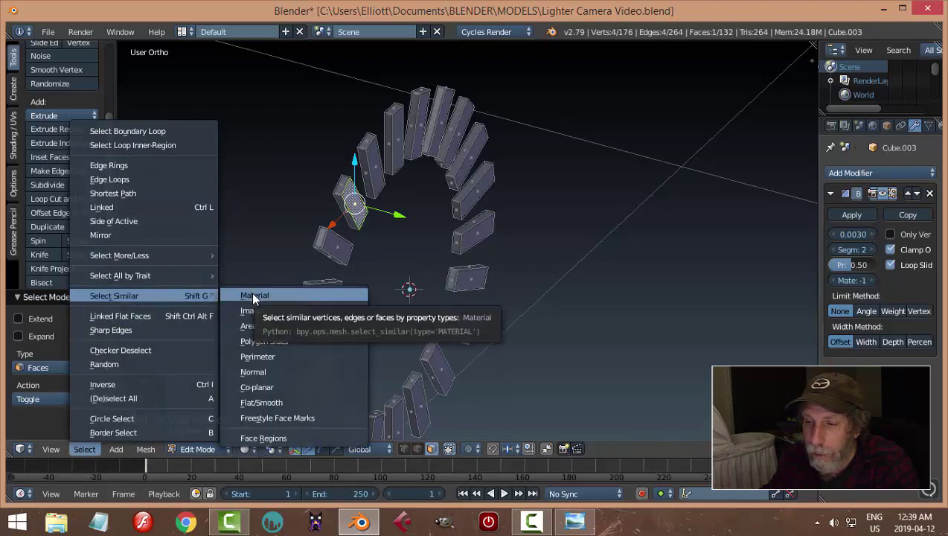
click(270, 341)
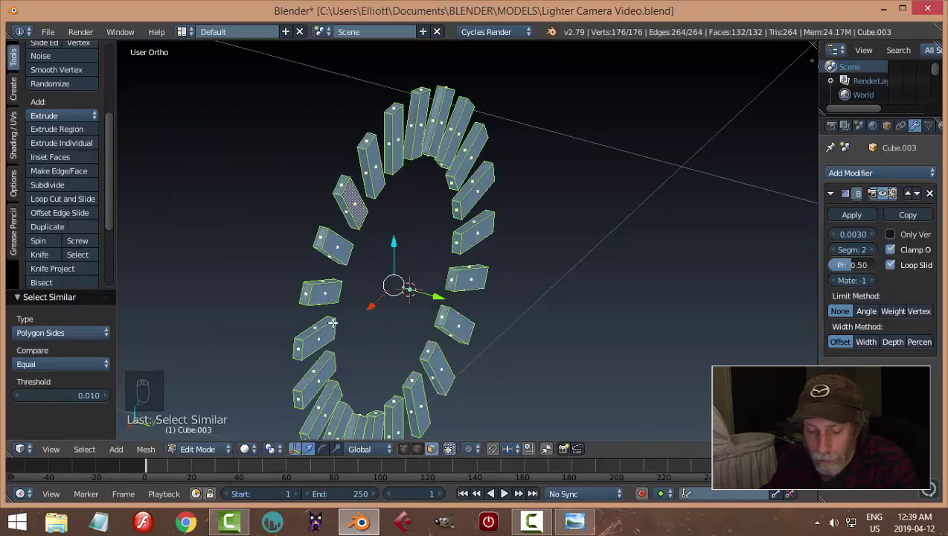
key(ctrl+z)
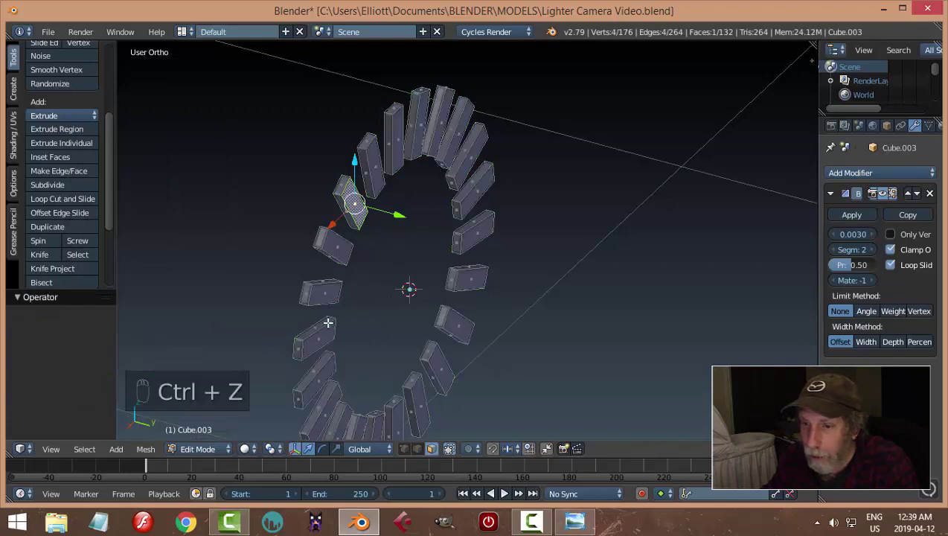
Select the back faces of all the blocks using Select Similar by Normal
click(85, 450)
mouse_move(135, 297)
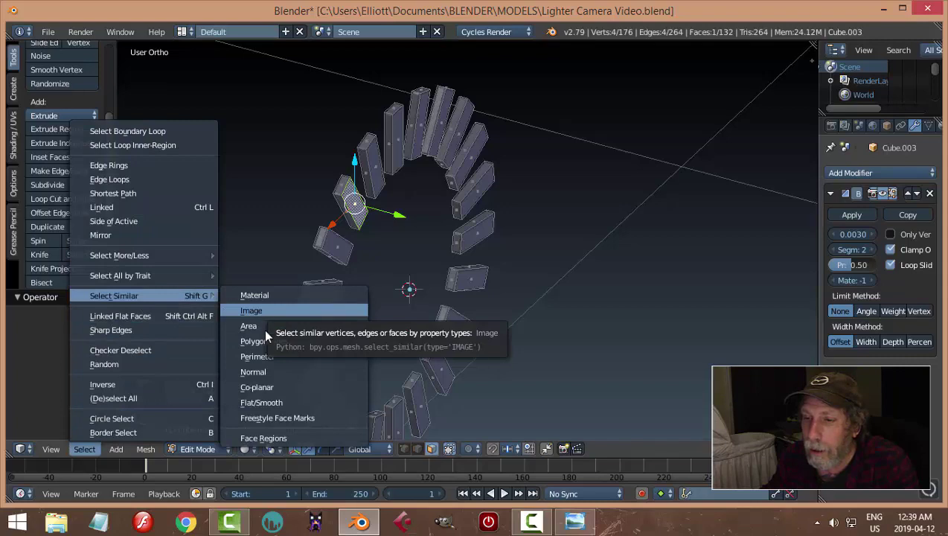
click(257, 374)
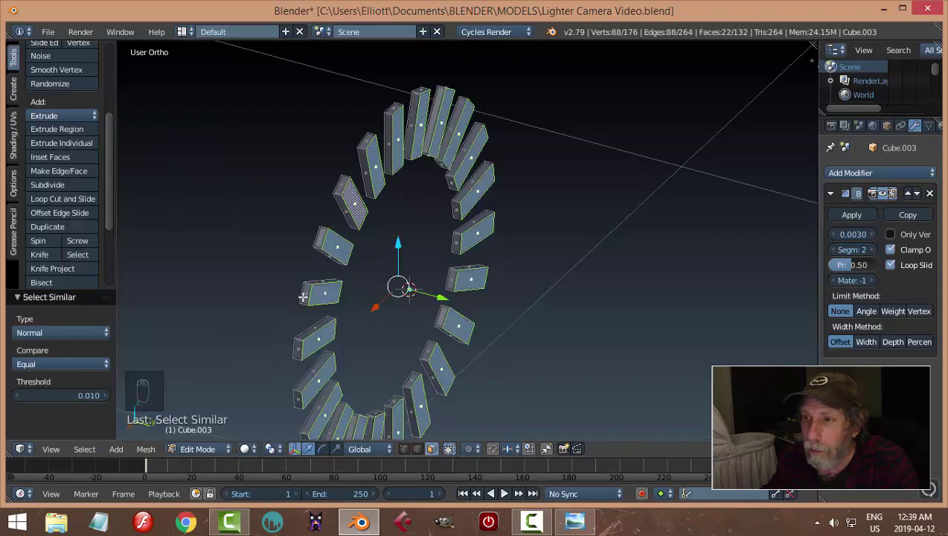
Delete the selected faces of the radial blocks, leave mesh editing, and unhide all hidden objects
middle_drag(303, 297, 447, 299)
key(x)
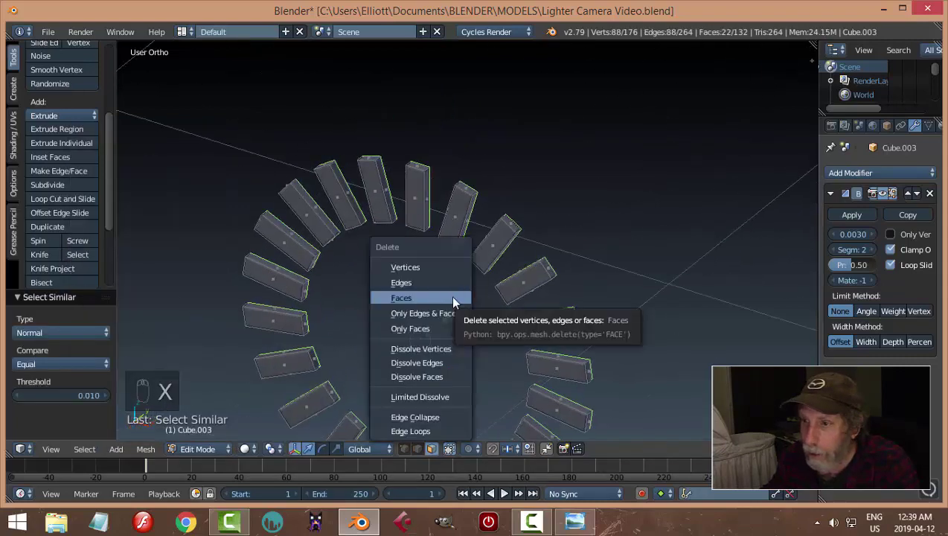
click(453, 299)
key(Tab)
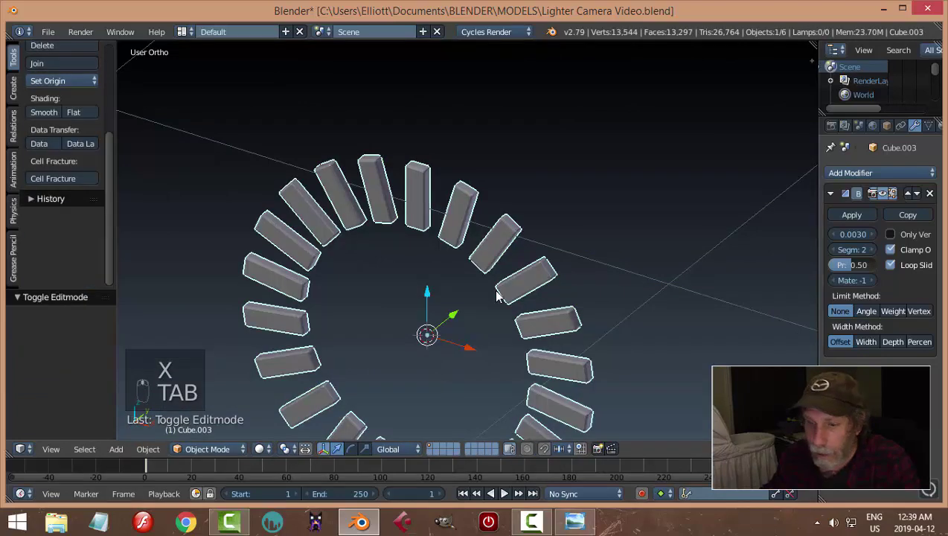
key(alt+h)
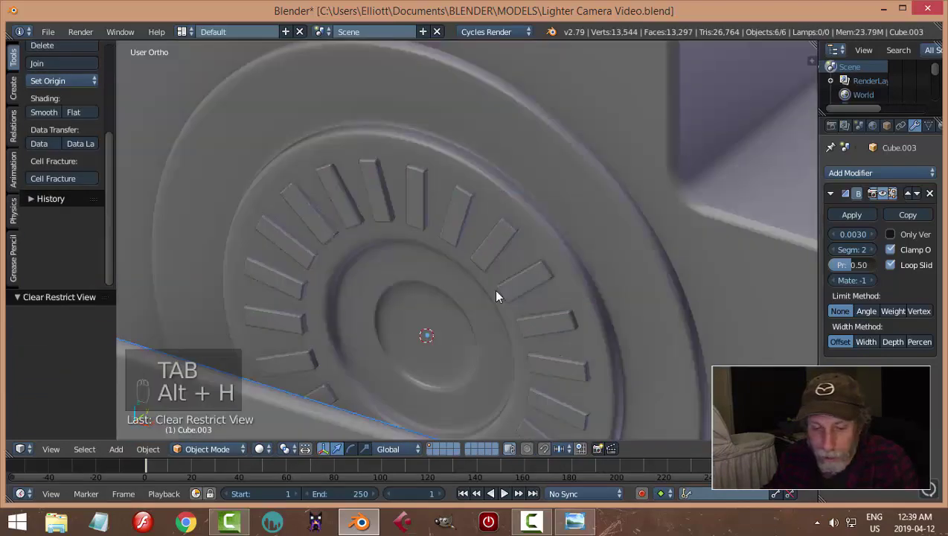
key(a)
Add one edge loop close to the rim of the central recess in the round dial, finishing in Object Mode
scroll(477, 283, down, 4)
middle_drag(497, 254, 439, 283)
scroll(473, 297, up, 4)
right_click(440, 285)
key(Tab)
scroll(477, 312, up, 5)
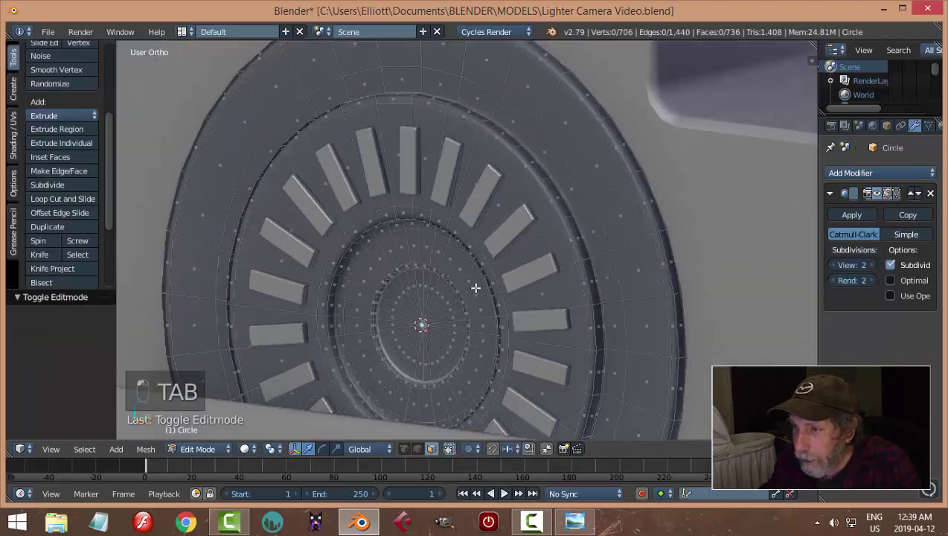
middle_drag(471, 238, 457, 227)
key(ctrl+Tab)
click(428, 225)
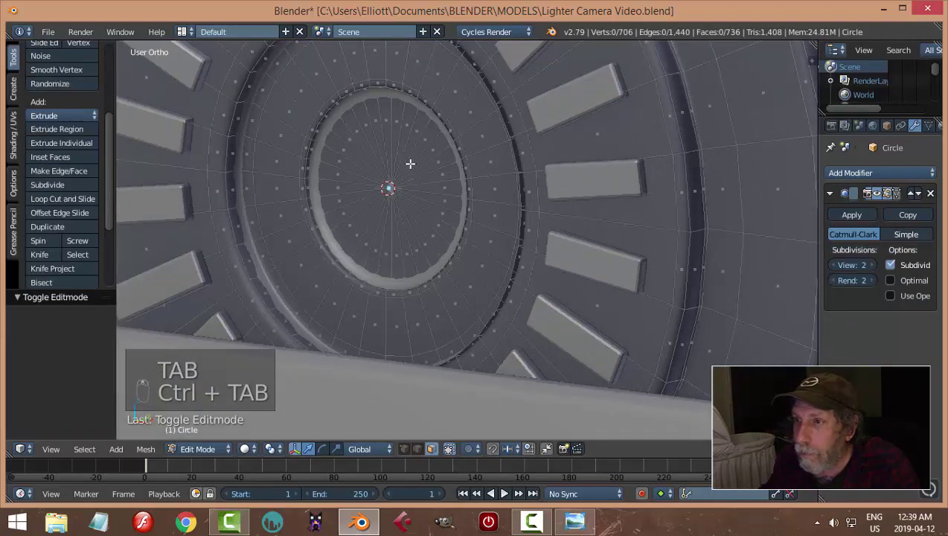
key(ctrl+r)
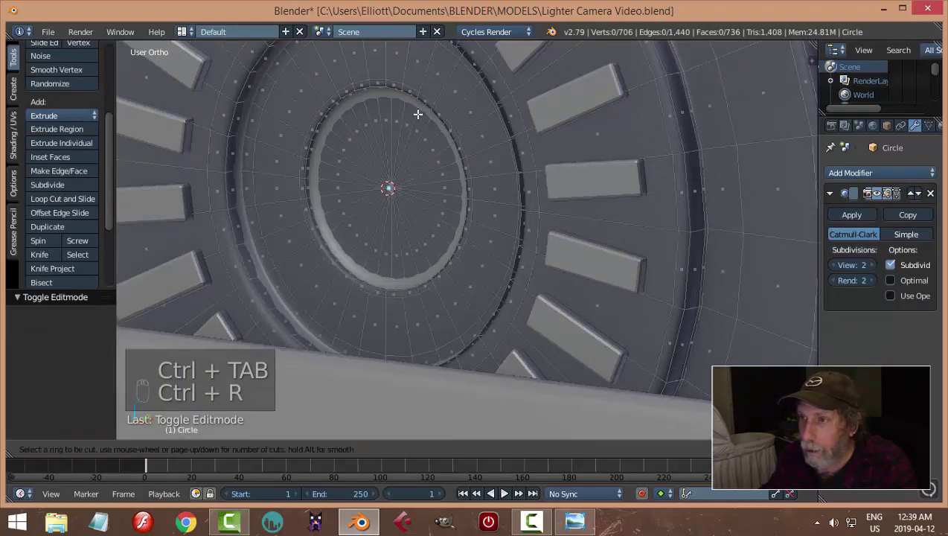
key(Escape)
middle_drag(428, 146, 288, 136)
key(ctrl+r)
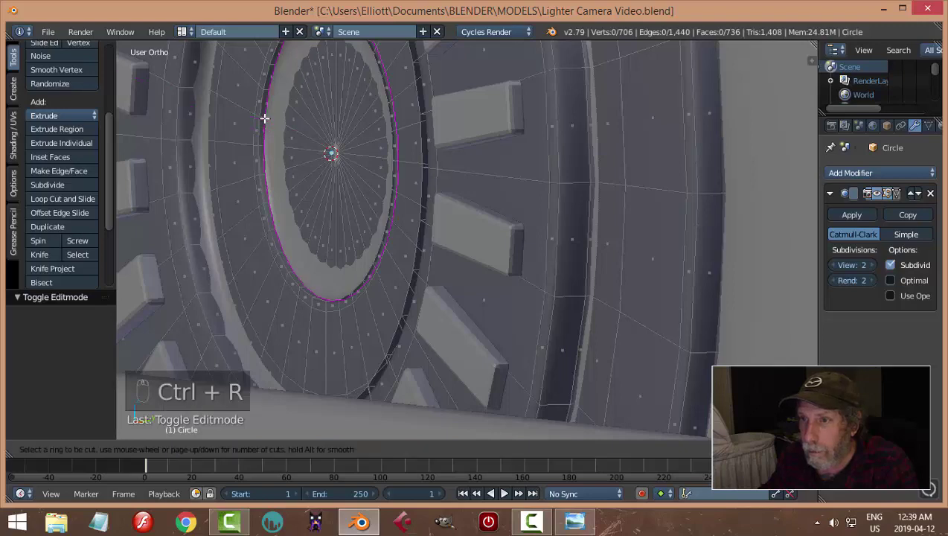
click(264, 118)
click(266, 117)
key(Tab)
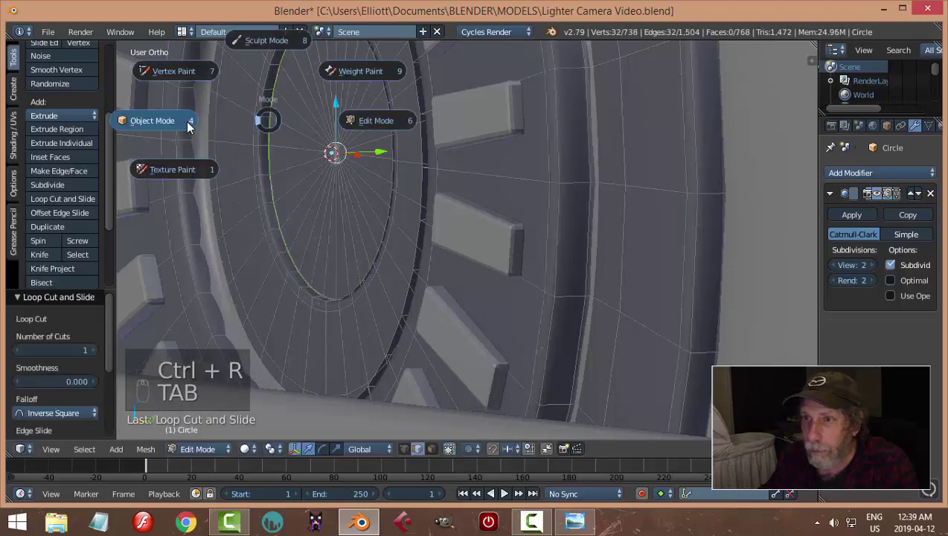
click(188, 125)
Deselect everything and save the file over the existing version
middle_drag(292, 152, 492, 190)
scroll(442, 161, up, 2)
scroll(443, 164, down, 2)
key(a)
key(a)
scroll(422, 193, up, 2)
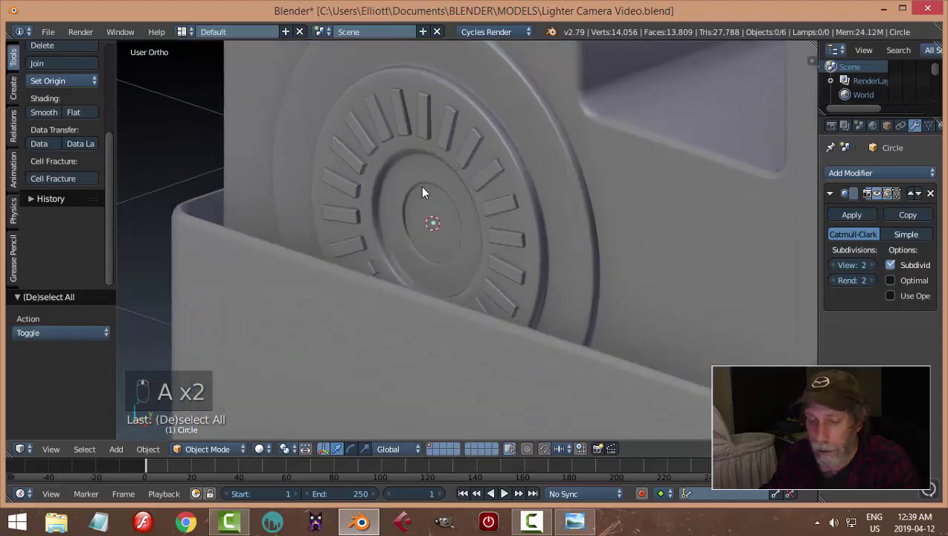
key(ctrl+s)
click(421, 186)
Add a 32-vertex mesh circle with radius 1 and raise it about 1.096 along Z, above the camera body
scroll(439, 227, down, 3)
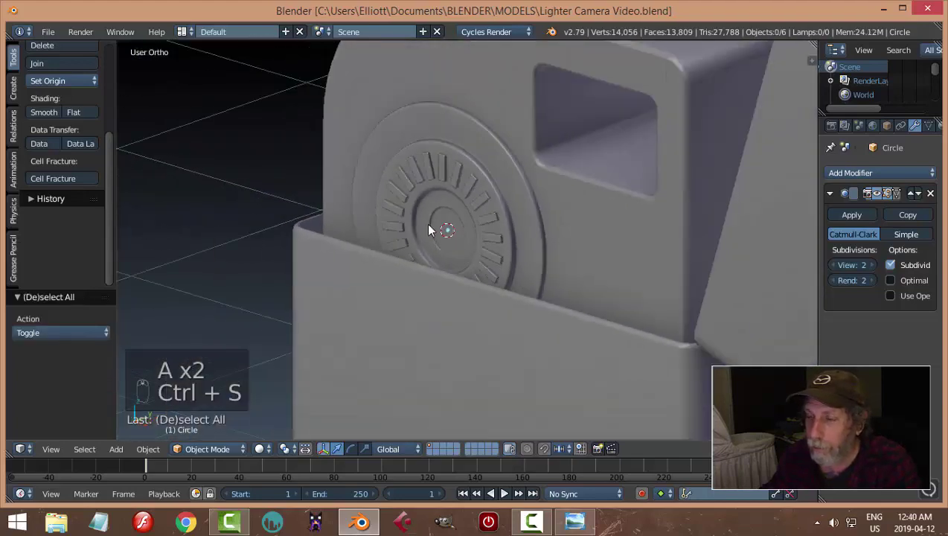
middle_drag(434, 226, 462, 233)
middle_drag(469, 188, 540, 169)
right_click(584, 139)
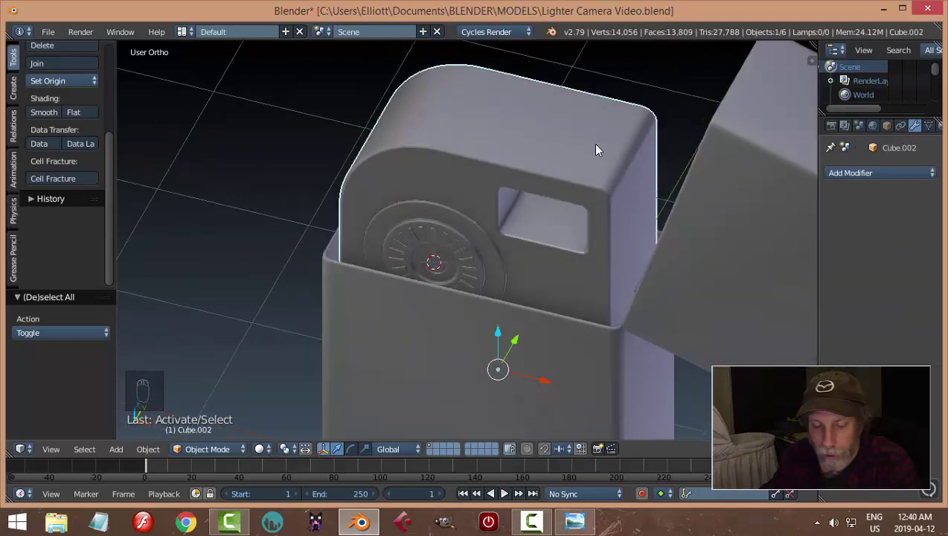
key(shift+a)
click(626, 176)
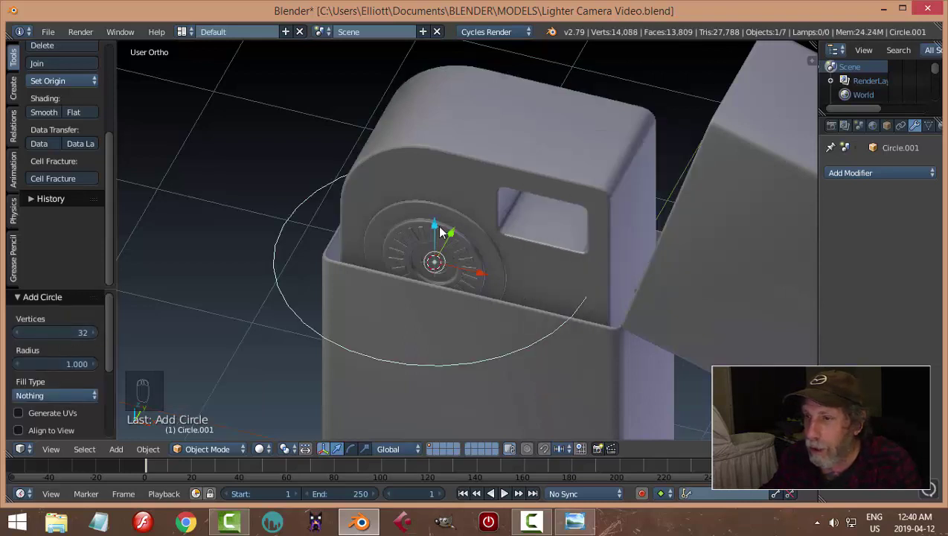
drag(439, 231, 456, 95)
In Edit Mode, scale the circle down to about 0.177 of its size
key(Tab)
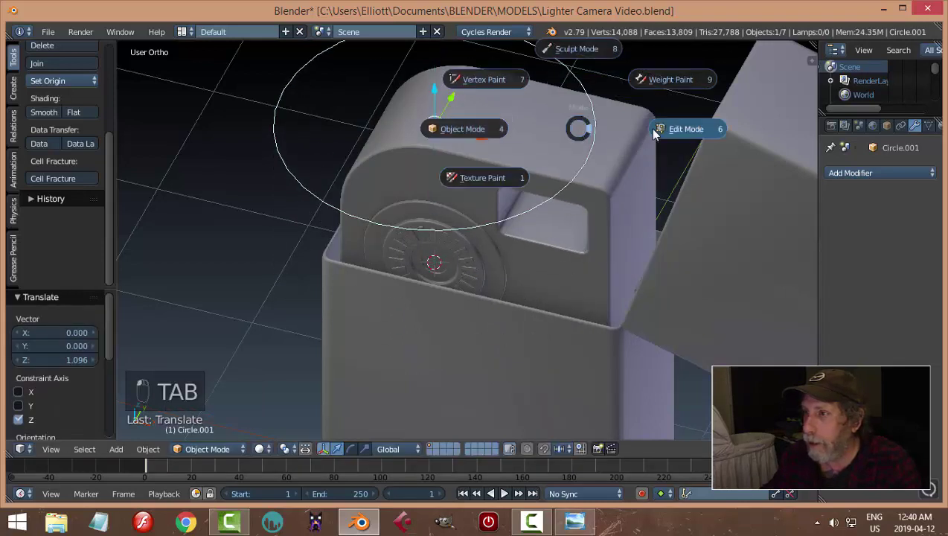
click(698, 120)
key(s)
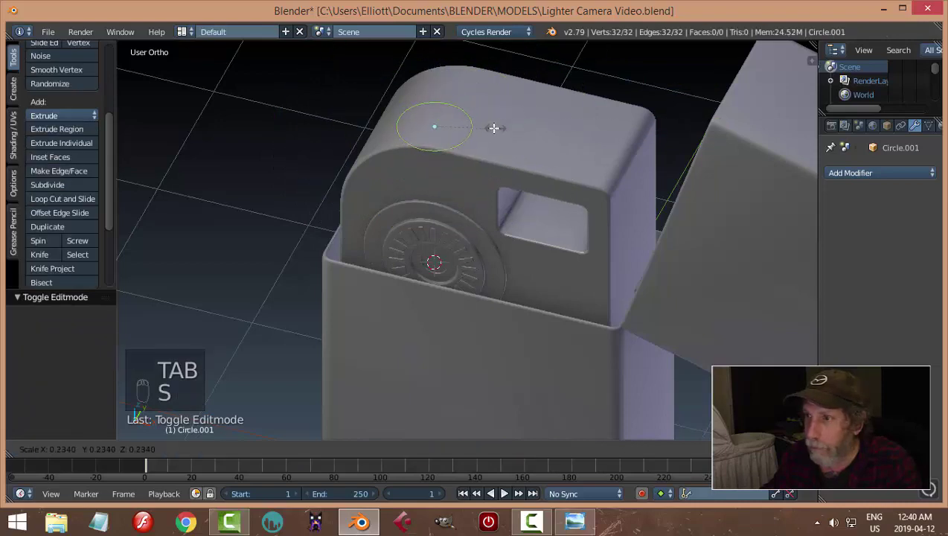
click(481, 133)
Move the circle about 0.813 in X and 0.424 in Y, and lower it about 0.170 onto the body's top face
key(KP_7)
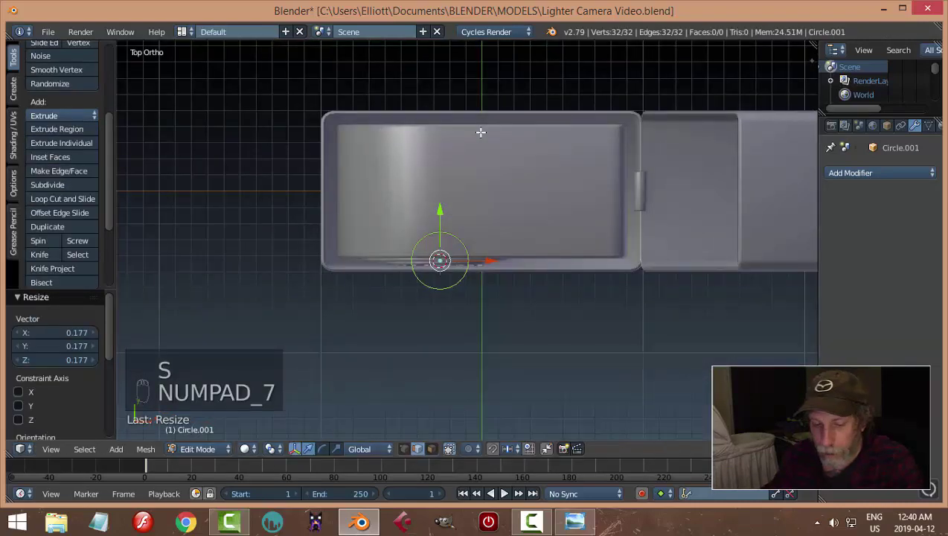
key(g)
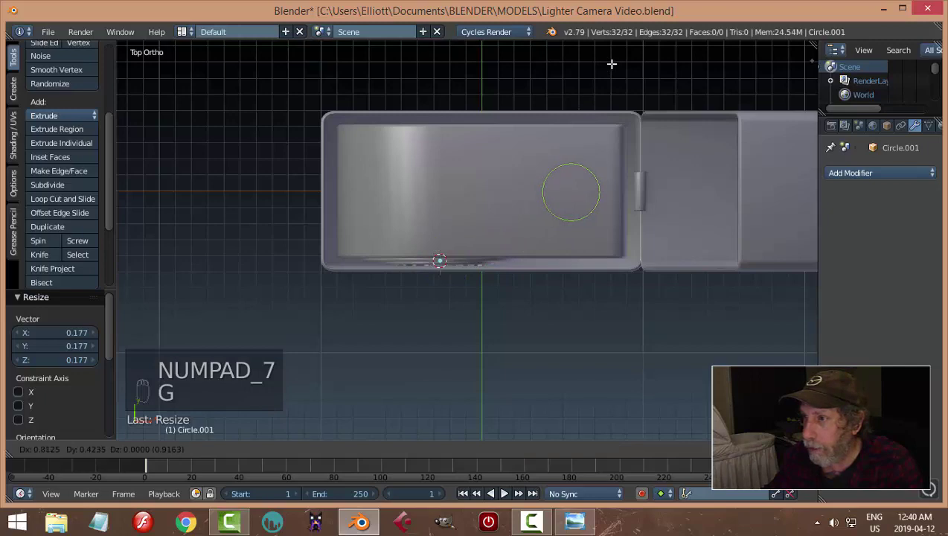
click(612, 64)
middle_drag(616, 178, 555, 126)
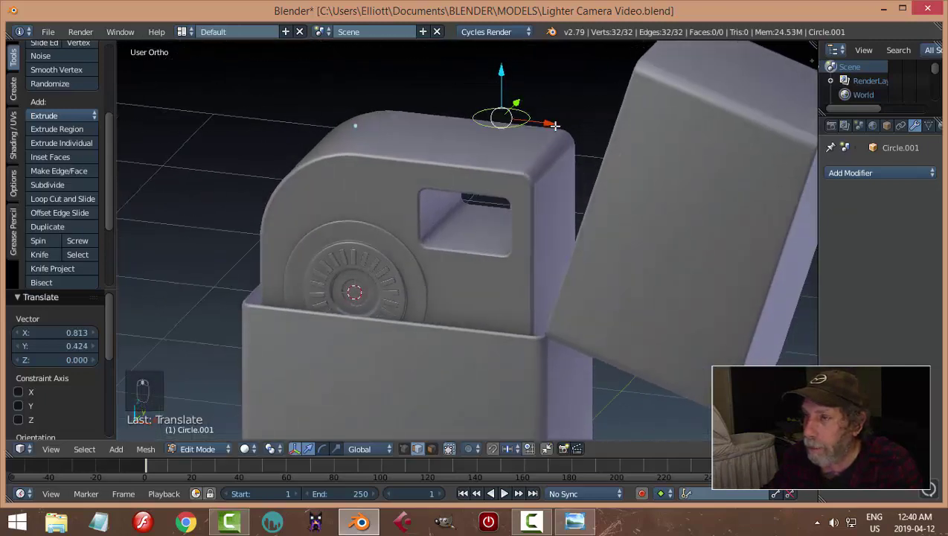
drag(507, 70, 508, 88)
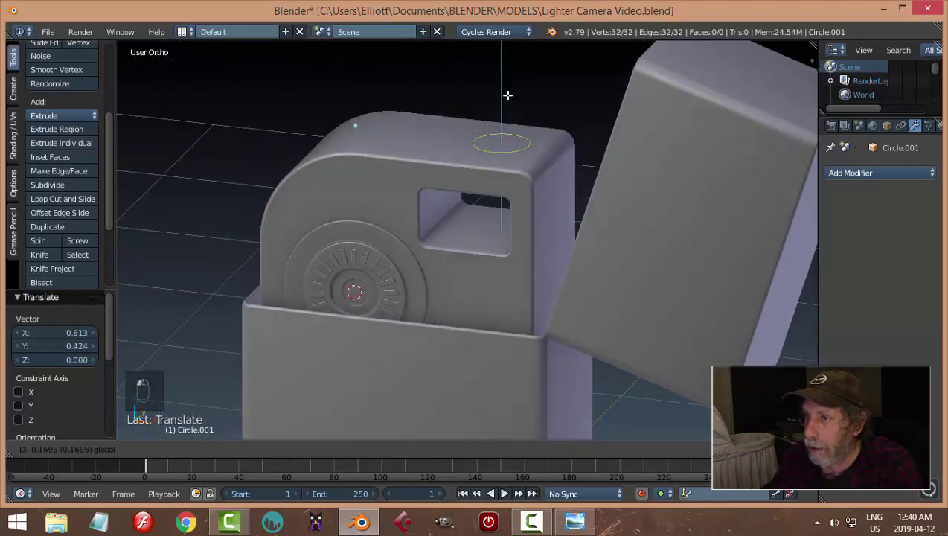
click(508, 95)
Extrude the circle's edge inward into a flat ring, scaling the inner edge by about 0.879 and again by about 0.862
scroll(492, 173, up, 2)
key(ctrl+Tab)
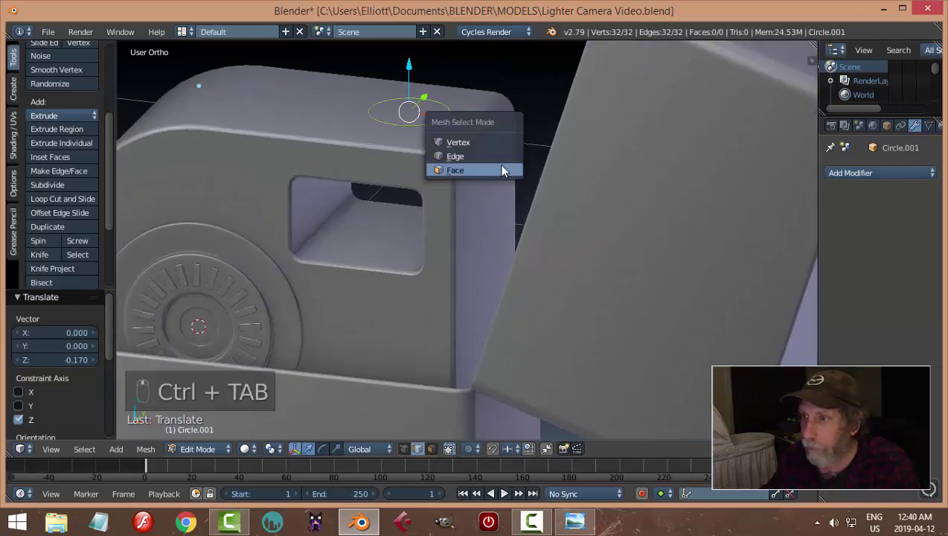
key(e)
key(s)
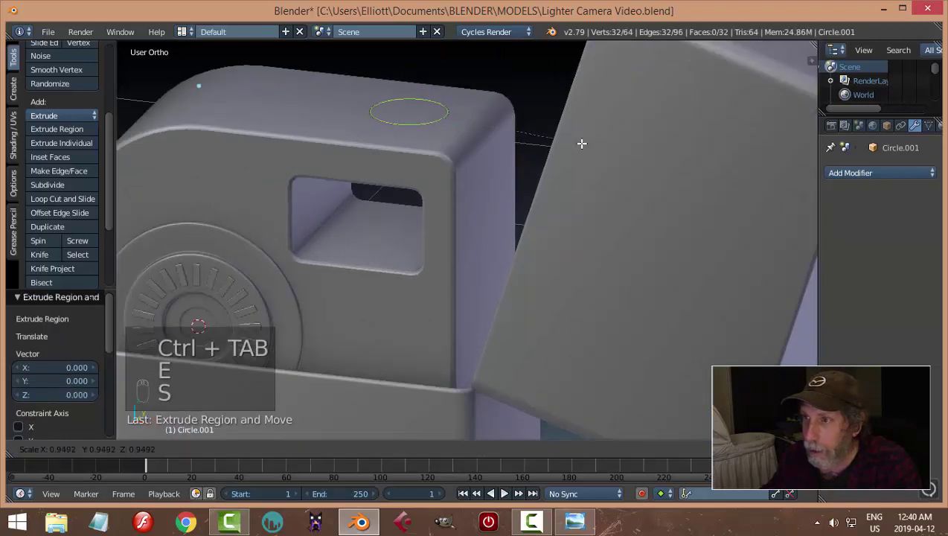
click(570, 143)
scroll(477, 129, up, 2)
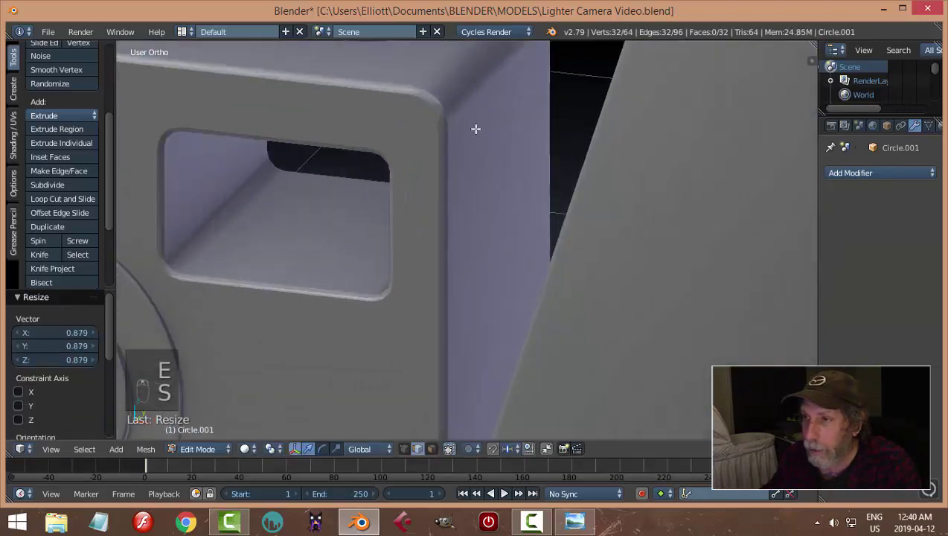
middle_drag(477, 129, 483, 194)
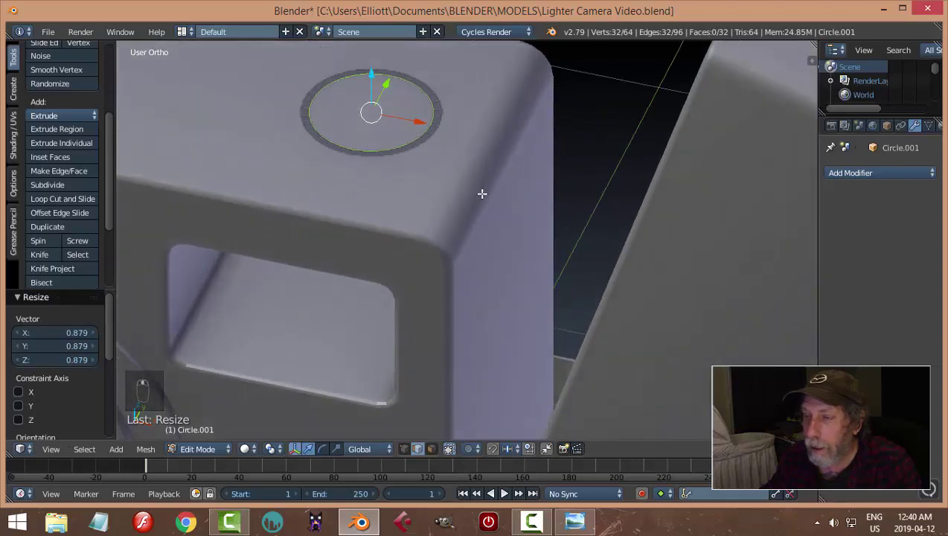
key(s)
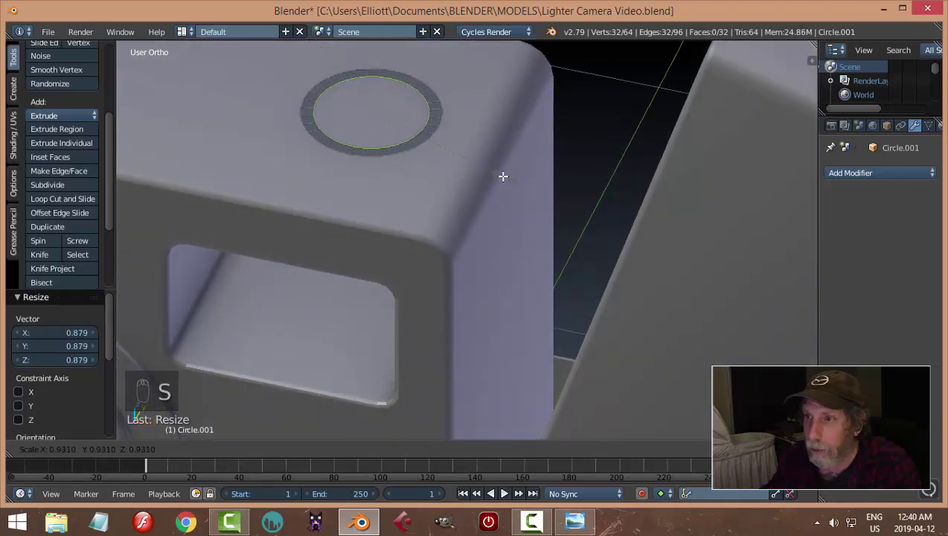
click(482, 191)
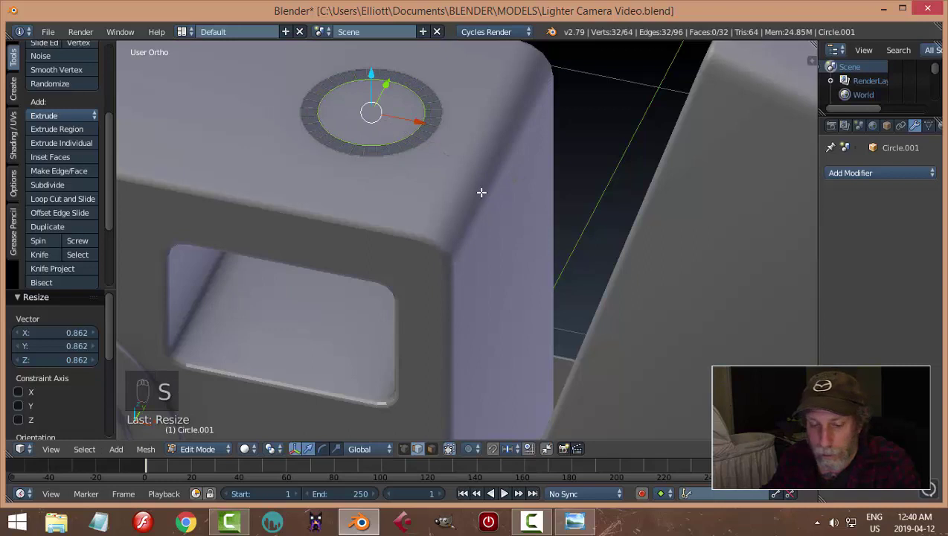
Select the whole flat ring and extrude it upward about 0.027
key(a)
key(a)
middle_drag(482, 193, 493, 169)
key(e)
click(493, 160)
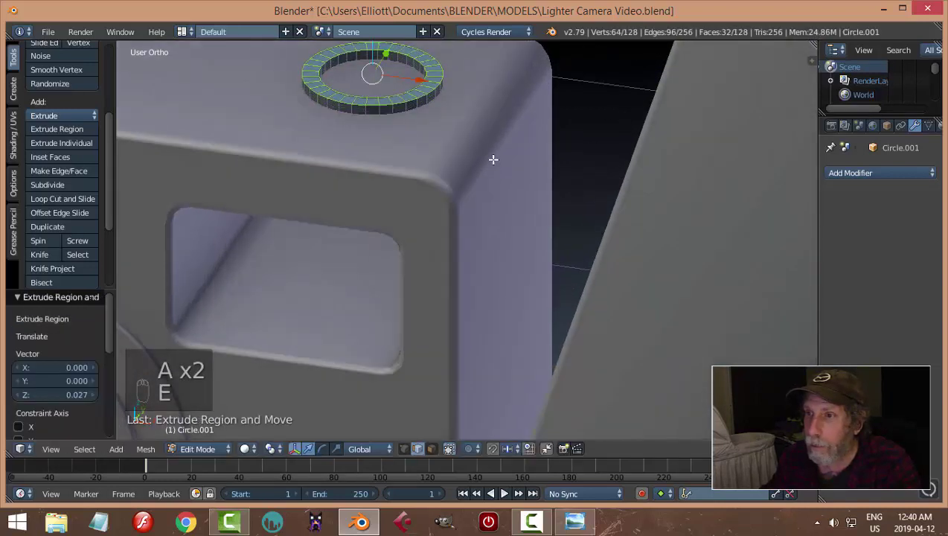
Bevel the ring's inner and outer top edge loops with an amount of about 0.004 and 3 segments
key(a)
key(ctrl+Tab)
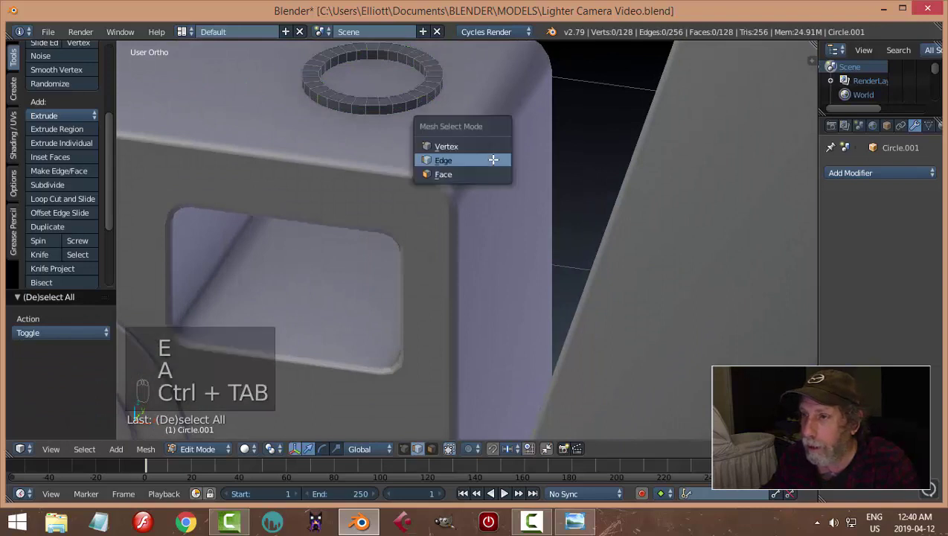
alt+right_click(422, 100)
middle_drag(415, 93, 478, 271)
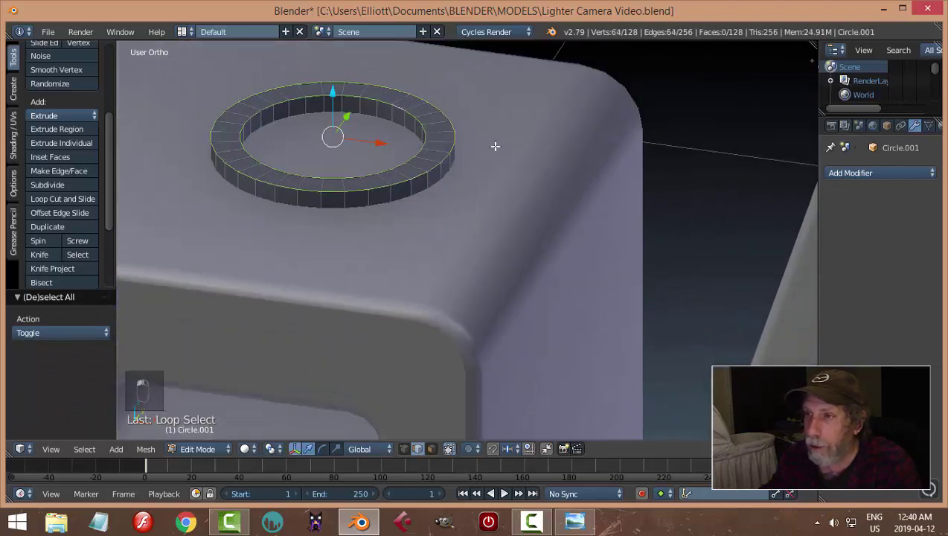
key(ctrl+b)
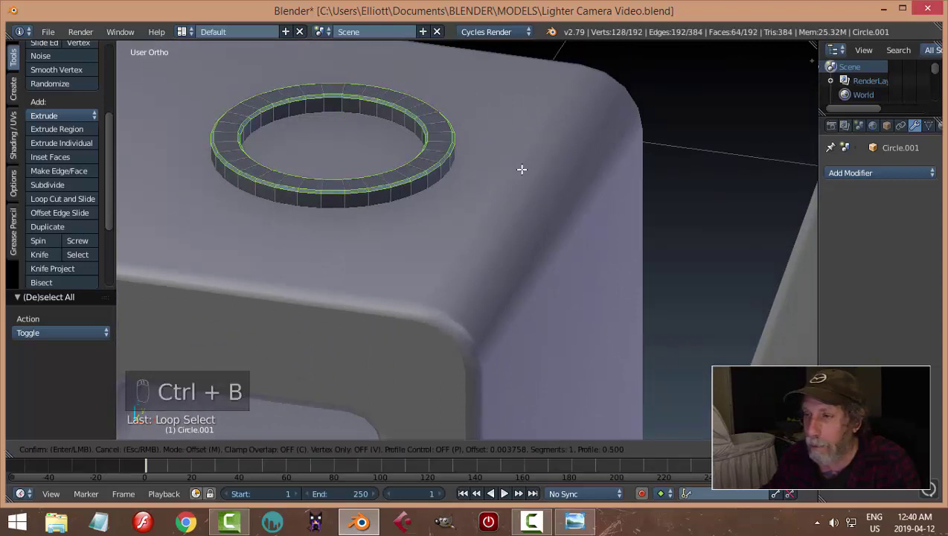
scroll(522, 169, up, 2)
click(522, 169)
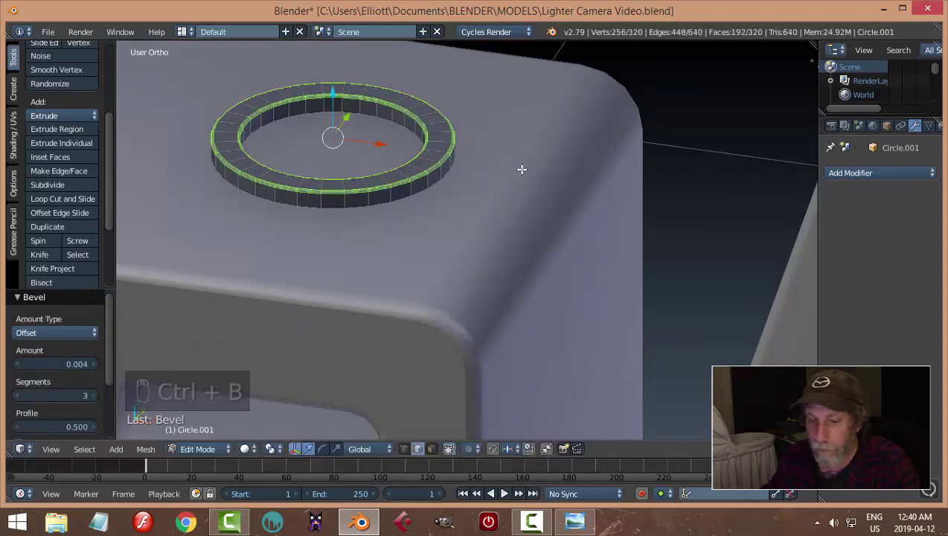
Add a Subdivision Surface modifier to the ring in Object Mode and apply smooth shading
key(a)
key(Tab)
click(435, 170)
click(863, 173)
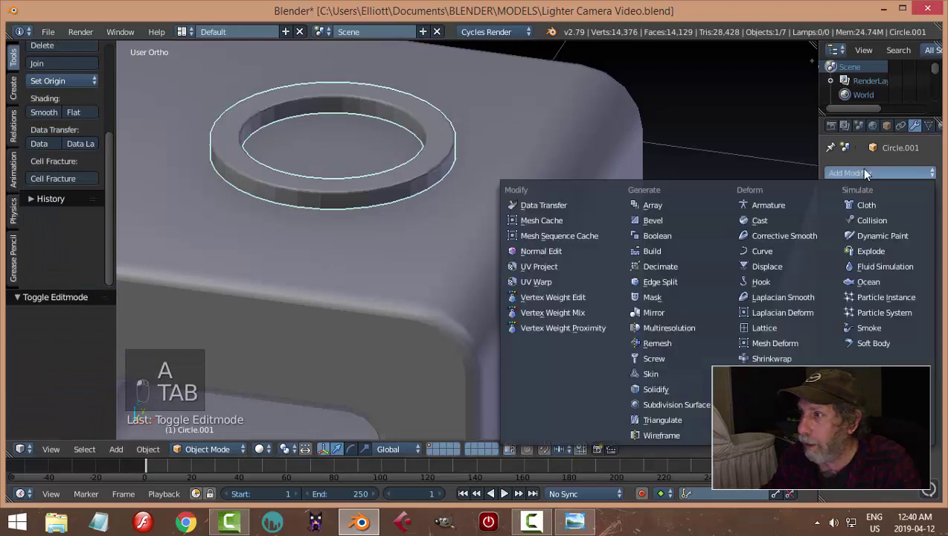
click(686, 404)
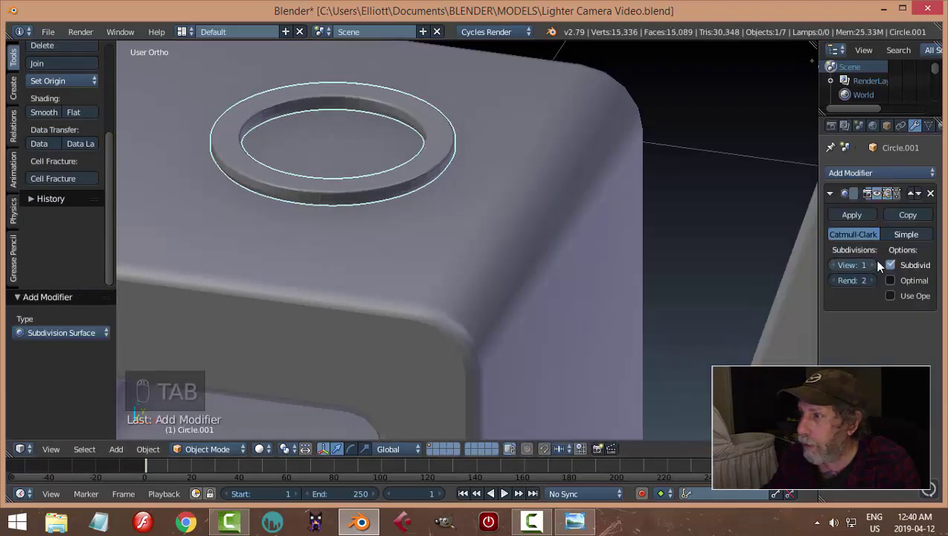
click(36, 113)
key(a)
Duplicate the ring's inner top edge loop in place, separate it into its own object, and select that object
right_click(411, 105)
key(Tab)
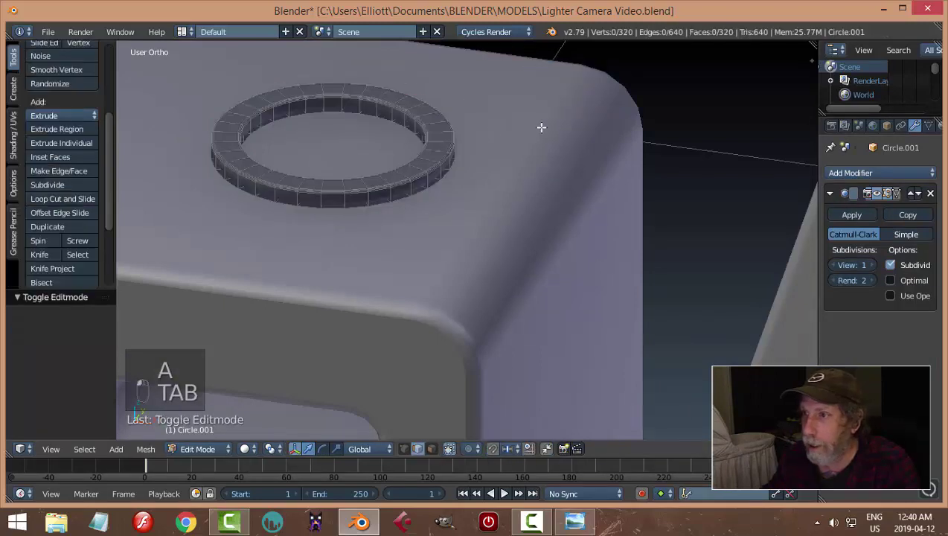
middle_drag(472, 140, 467, 203)
scroll(446, 173, up, 2)
alt+right_click(446, 174)
scroll(536, 218, down, 2)
scroll(467, 204, down, 4)
middle_drag(540, 220, 554, 220)
scroll(579, 220, up, 3)
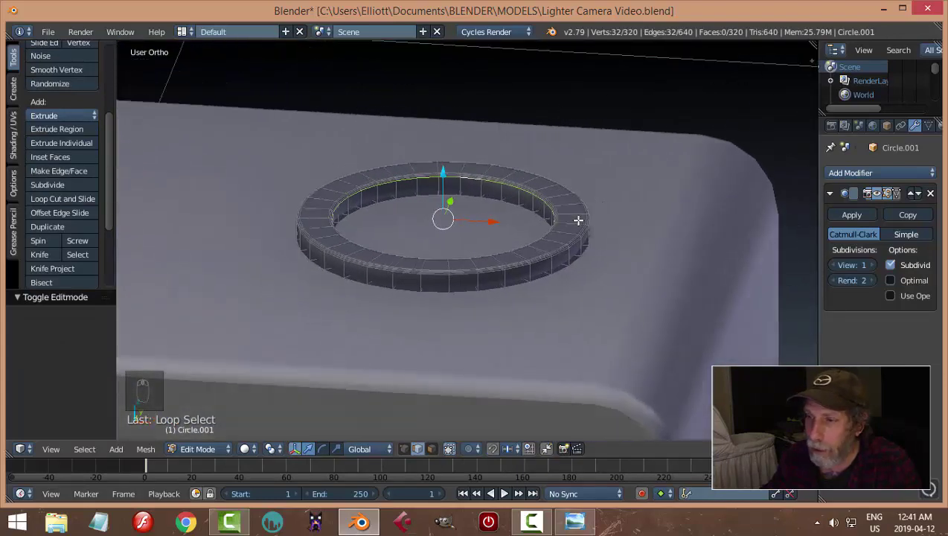
key(shift+d)
key(p)
click(578, 218)
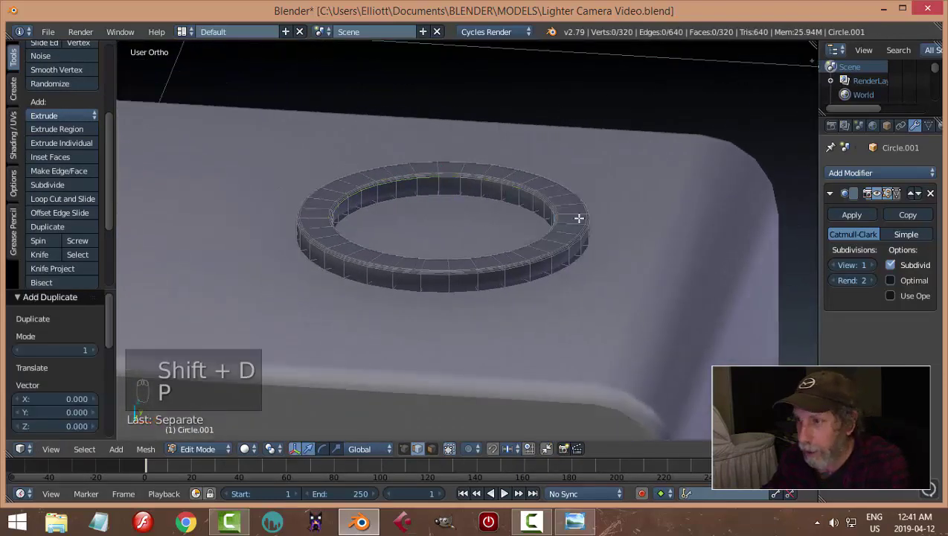
key(Tab)
right_click(443, 182)
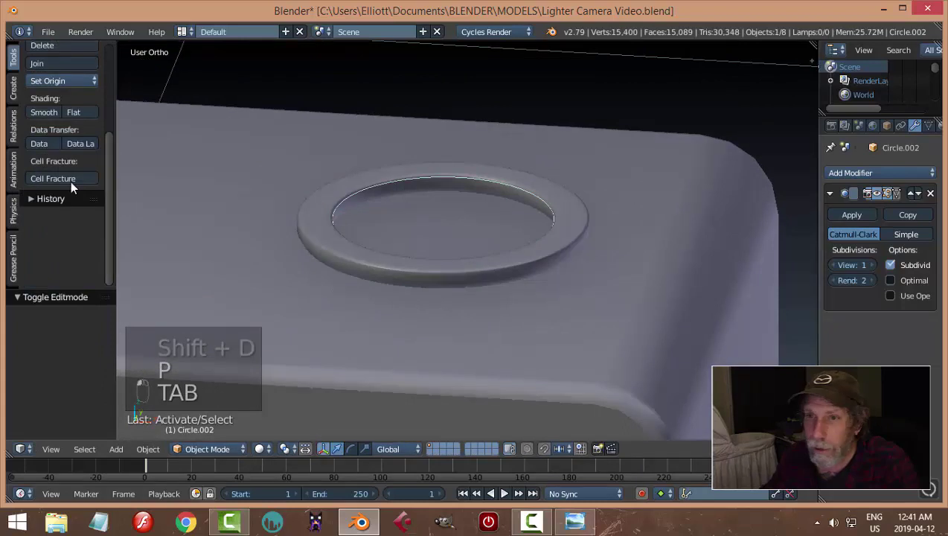
Set the separated loop's origin to its geometry and select all of its vertices in Edit Mode
click(50, 81)
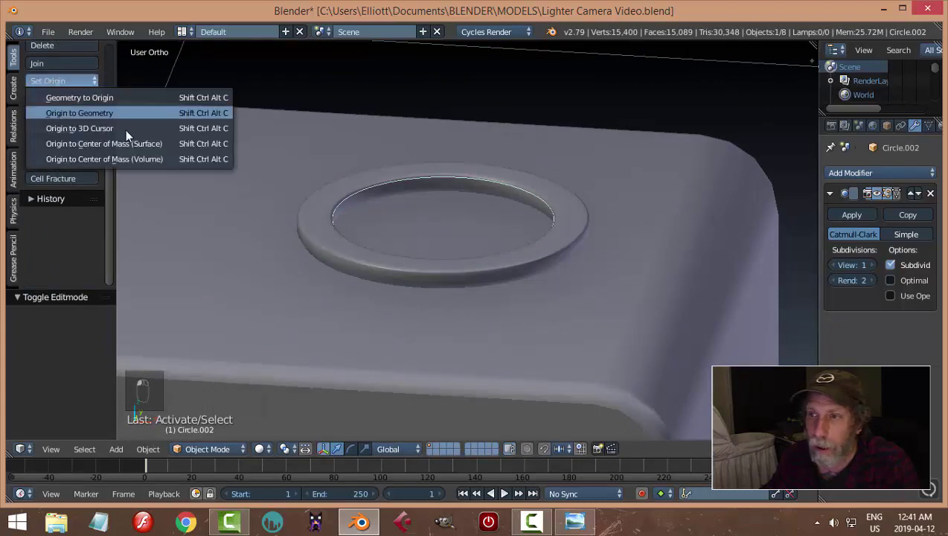
click(82, 115)
key(Tab)
key(a)
key(a)
middle_drag(667, 220, 645, 233)
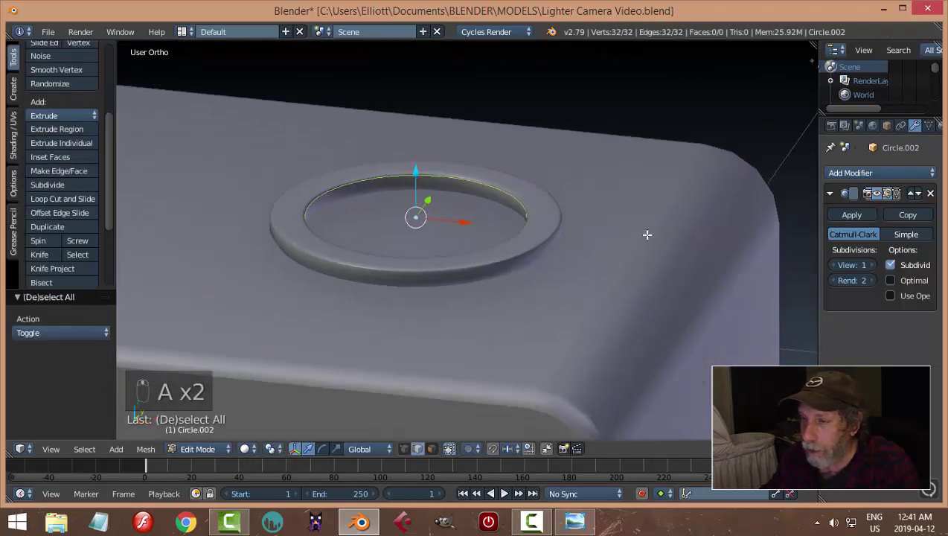
Extrude the loop straight up along Z by about 0.106 to form the button's side wall
key(e)
right_click(647, 234)
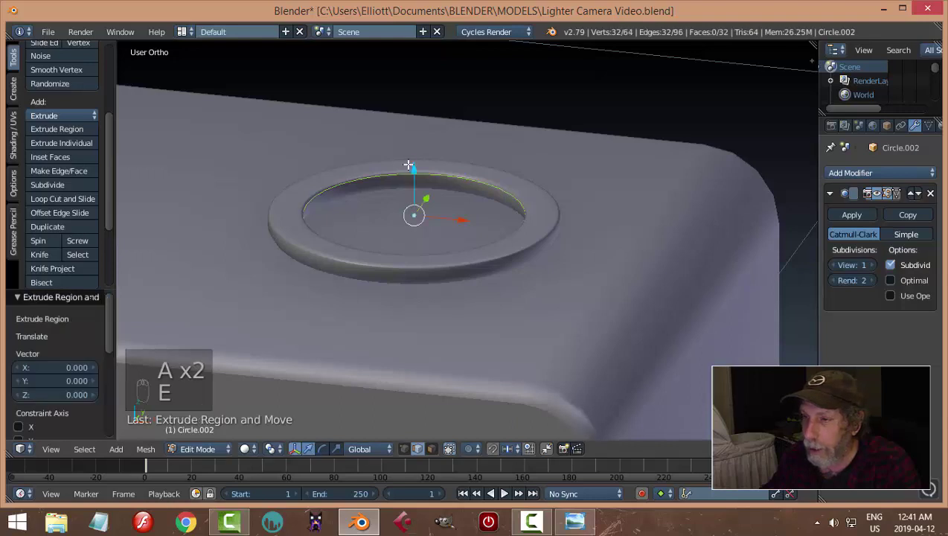
key(e)
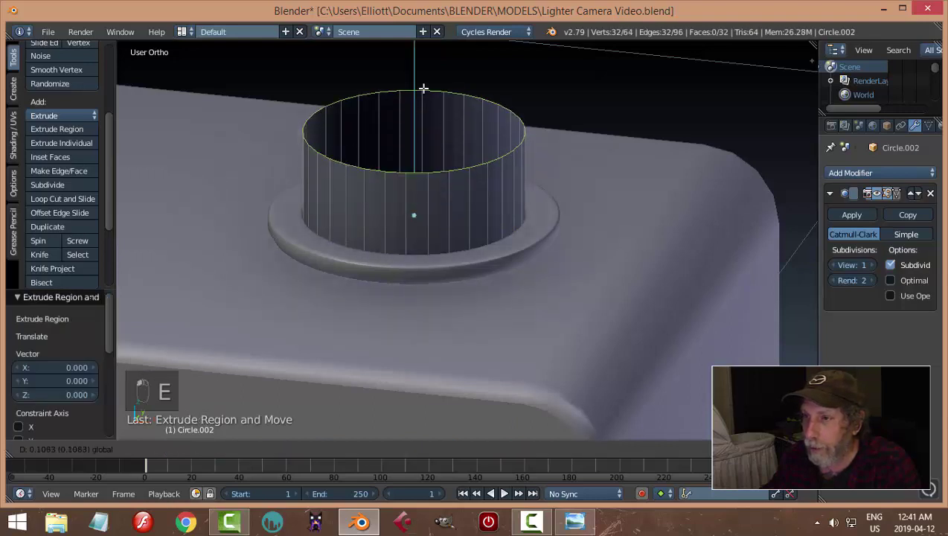
click(423, 91)
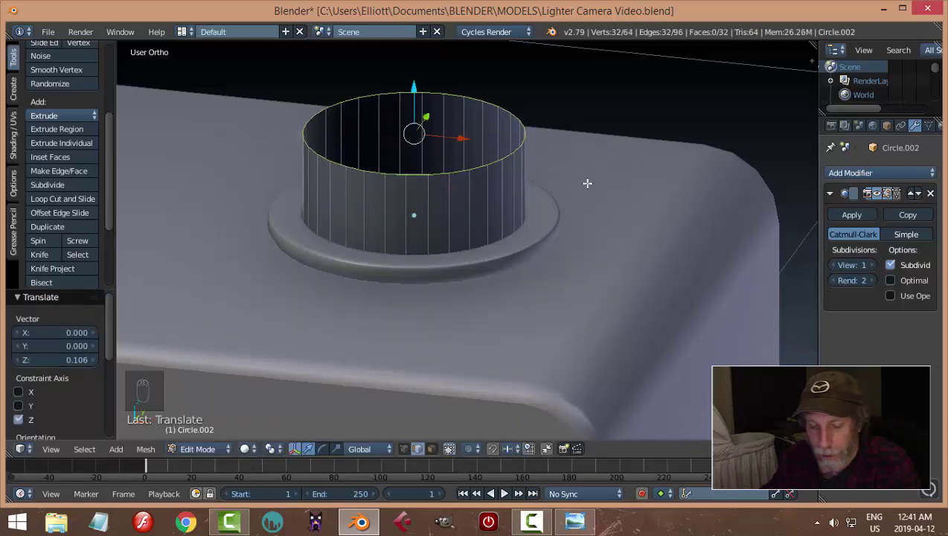
Extrude the top loop inward at a scale of about 0.91, extrude and scale it inward again, and add one more in-place extrusion
key(e)
key(s)
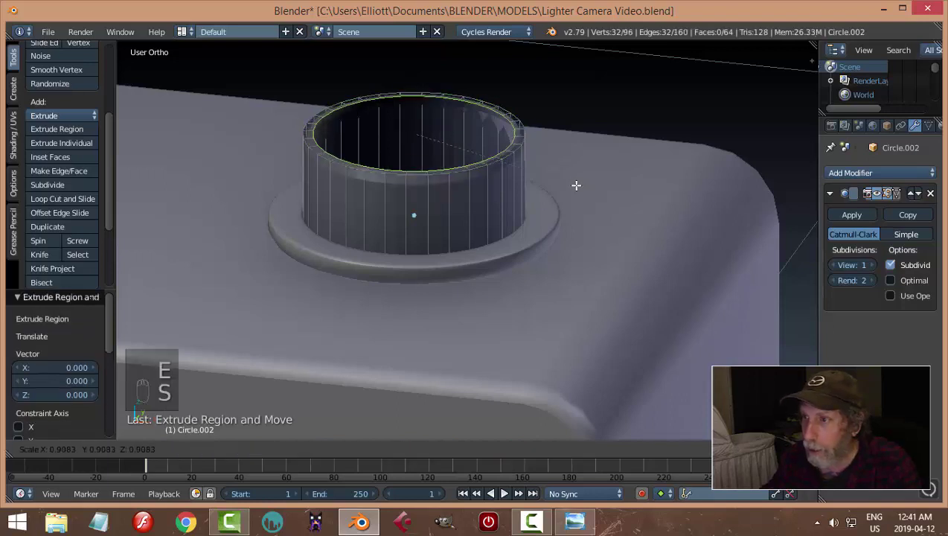
click(578, 187)
key(e)
click(582, 186)
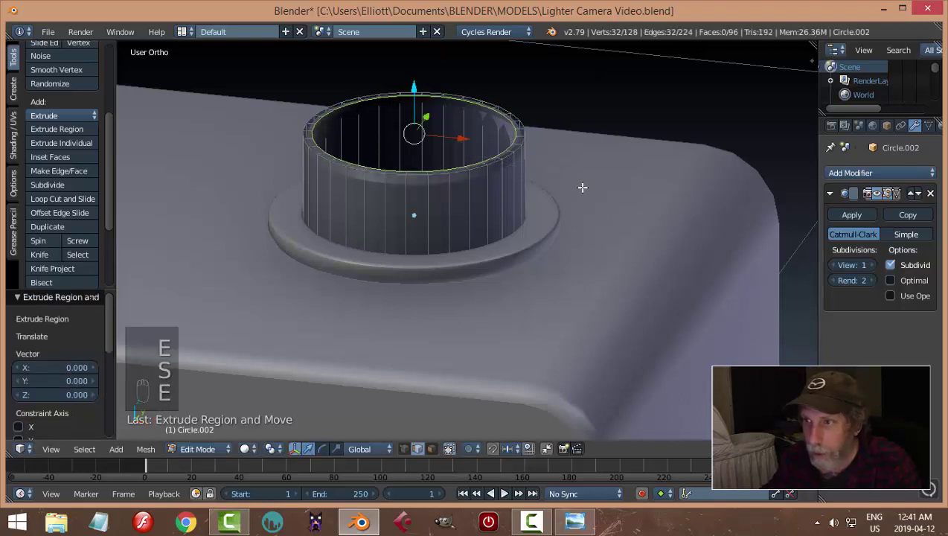
key(s)
click(545, 192)
key(e)
click(546, 191)
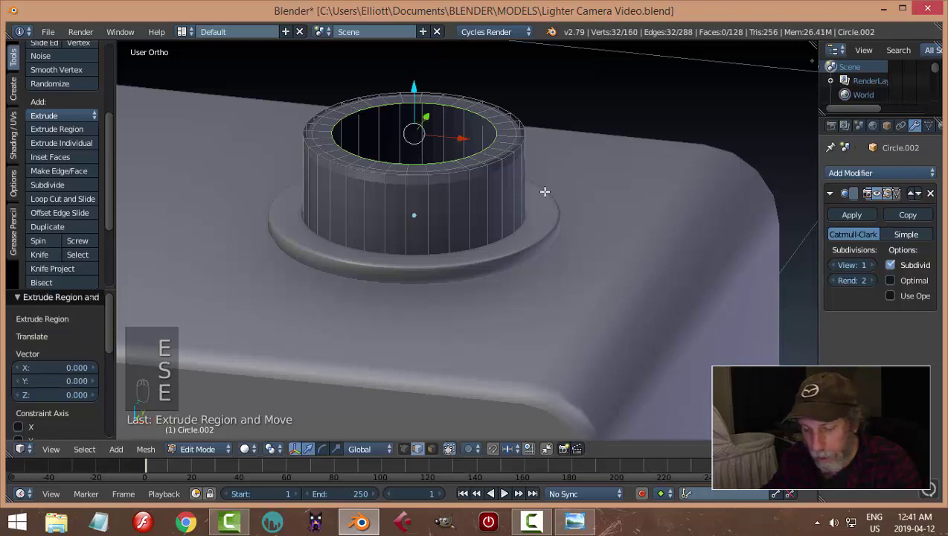
Try to close the button's top opening with a merge and with Fill
key(alt+m)
click(545, 191)
key(ctrl+z)
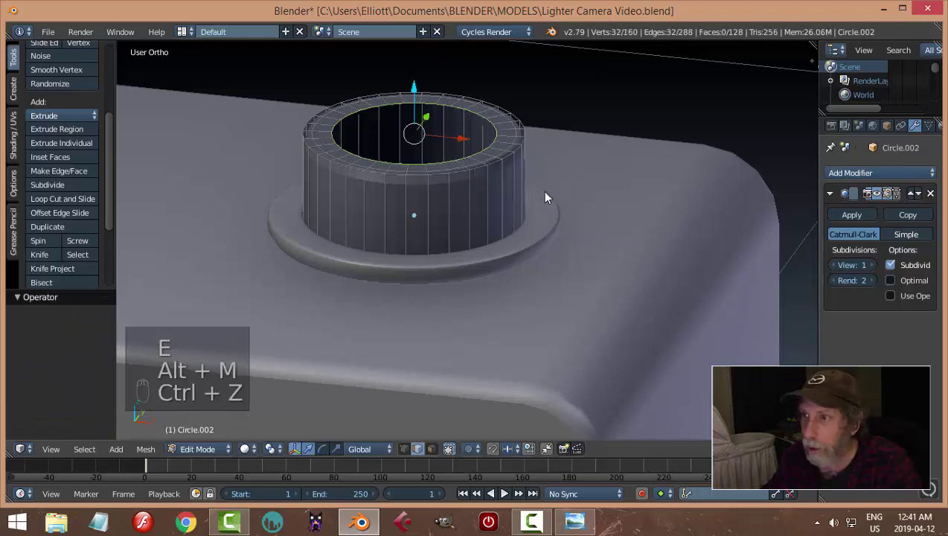
click(145, 449)
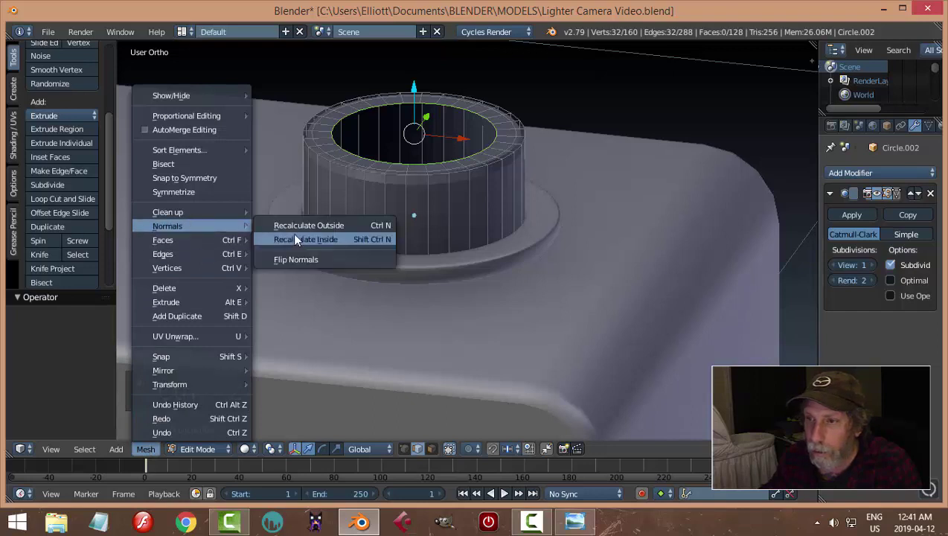
mouse_move(182, 239)
click(305, 267)
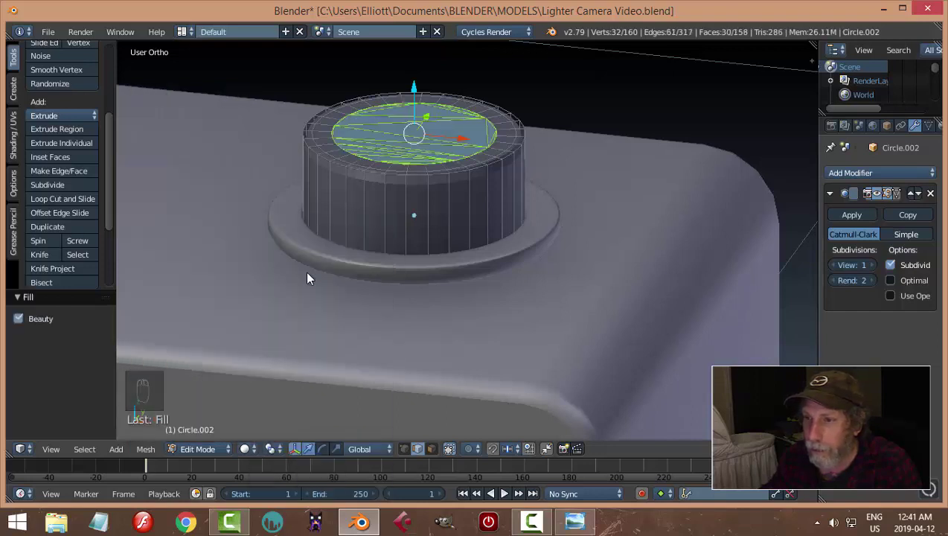
key(ctrl+z)
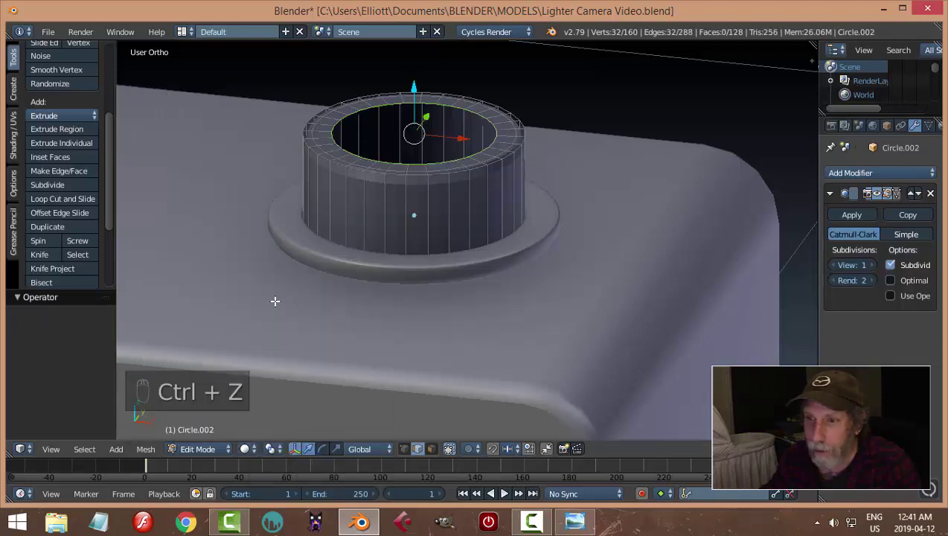
Close the button's top opening with Grid Fill and check the shape in Object Mode
click(152, 449)
mouse_move(182, 238)
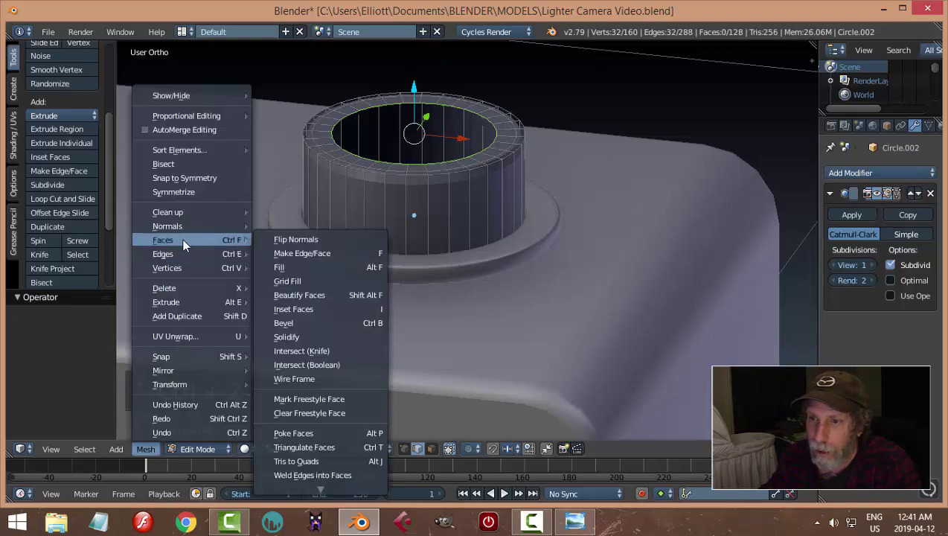
click(287, 281)
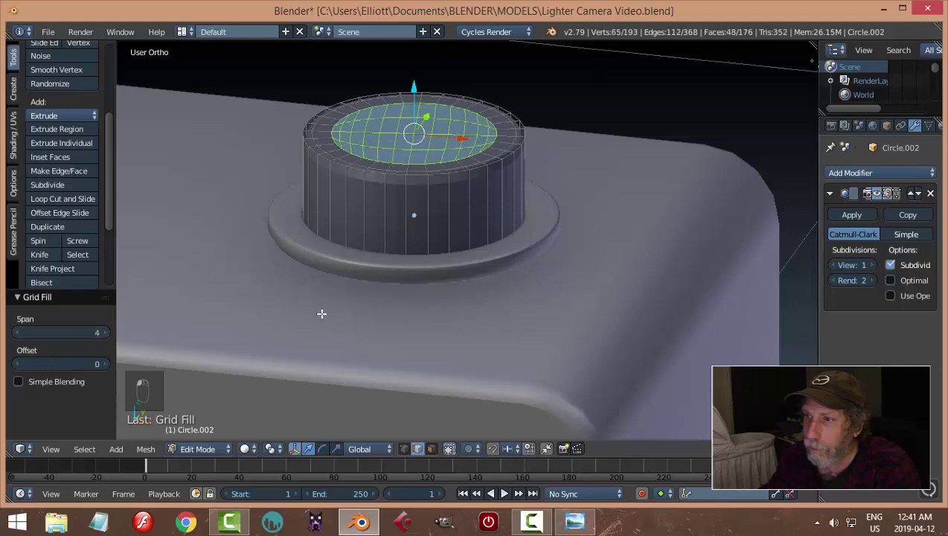
key(a)
middle_drag(349, 308, 417, 313)
key(Tab)
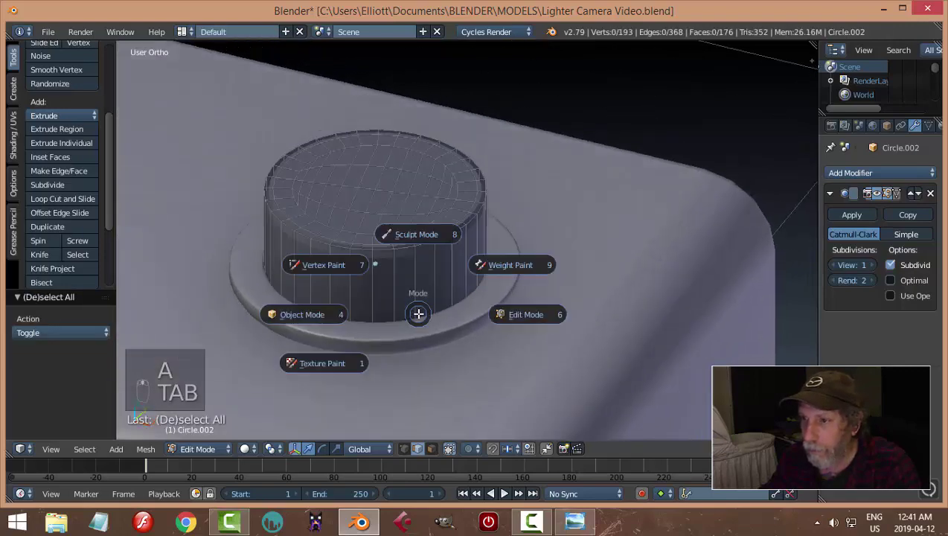
click(305, 315)
key(Tab)
click(559, 311)
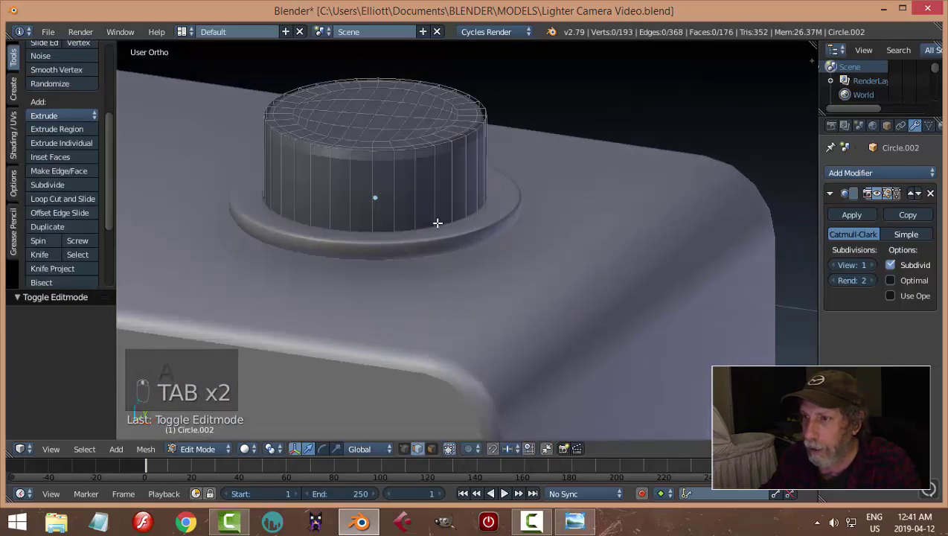
Add two loop cuts around the button's side wall, one close to the top edge and one close to the bottom edge
key(ctrl+r)
click(446, 180)
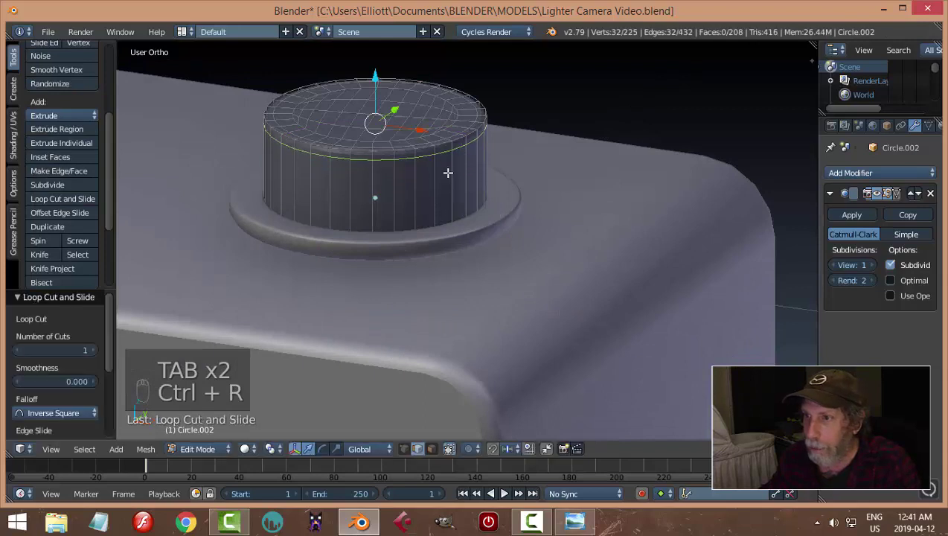
key(ctrl+r)
click(446, 180)
click(447, 214)
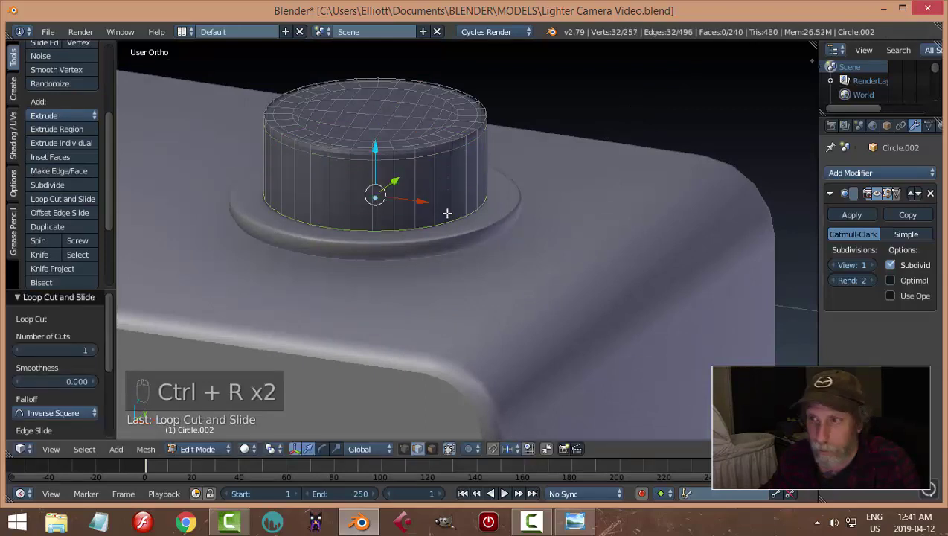
Return to Object Mode, apply smooth shading to the button, and deselect everything
key(a)
key(Tab)
click(330, 214)
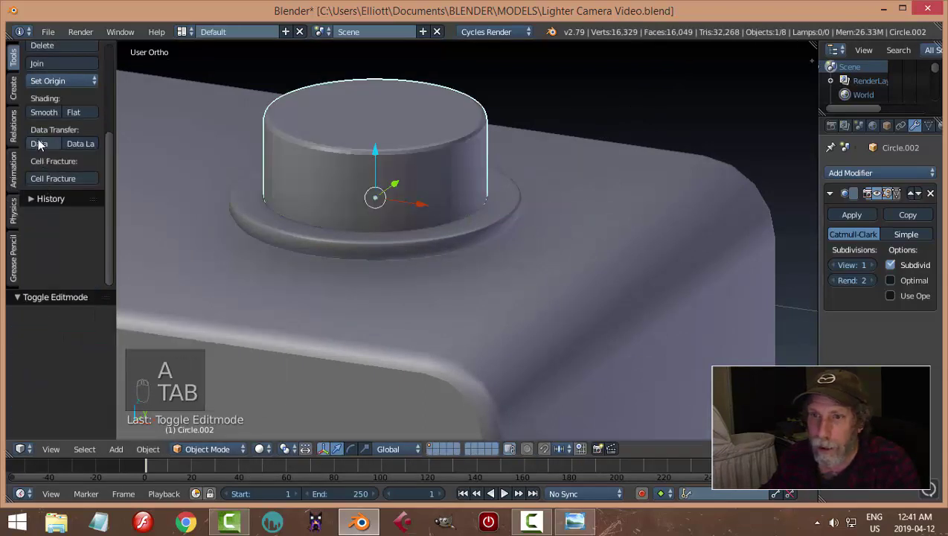
click(42, 113)
key(a)
key(a)
Add a loop cut around the ring's outer wall near its bottom edge and return to Object Mode
scroll(491, 241, down, 5)
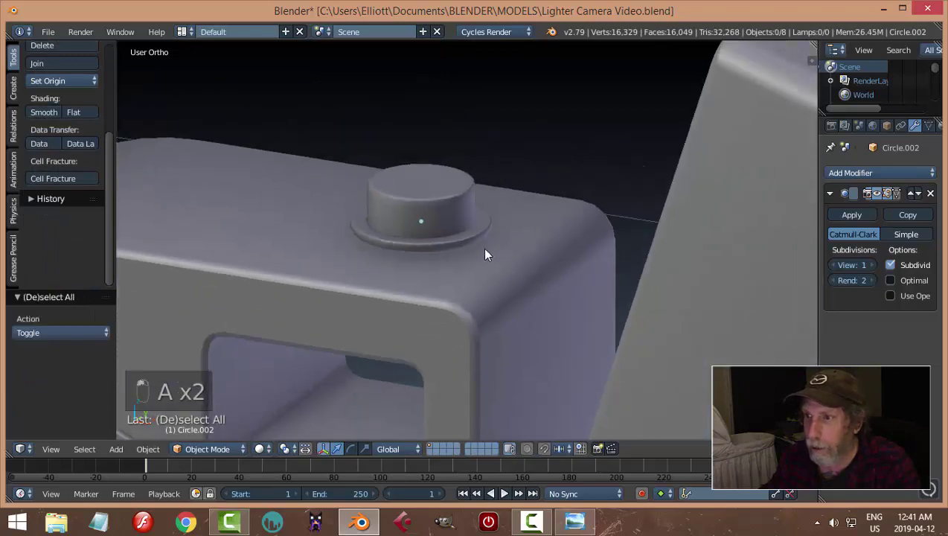
middle_drag(482, 247, 503, 226)
scroll(514, 254, up, 5)
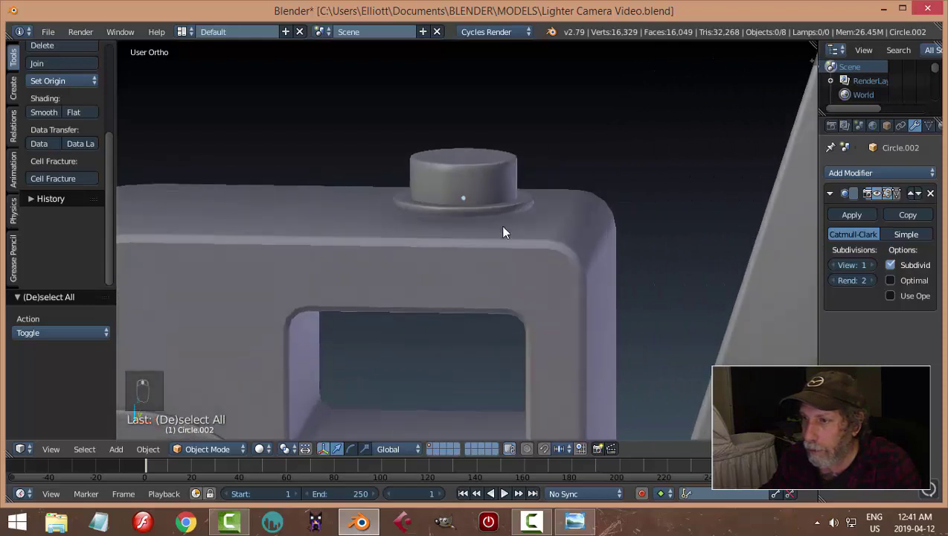
right_click(493, 209)
key(Tab)
click(583, 211)
scroll(550, 211, up, 3)
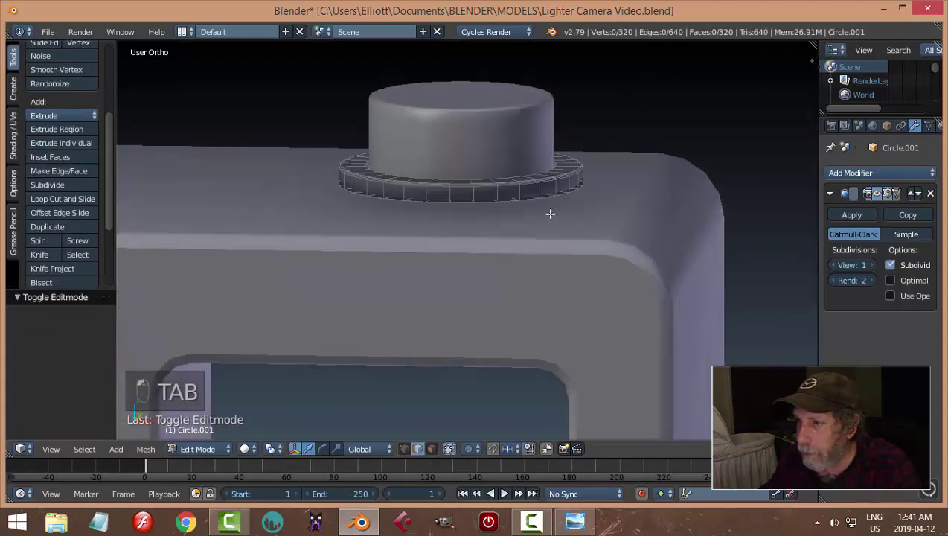
key(ctrl+r)
click(516, 195)
click(516, 199)
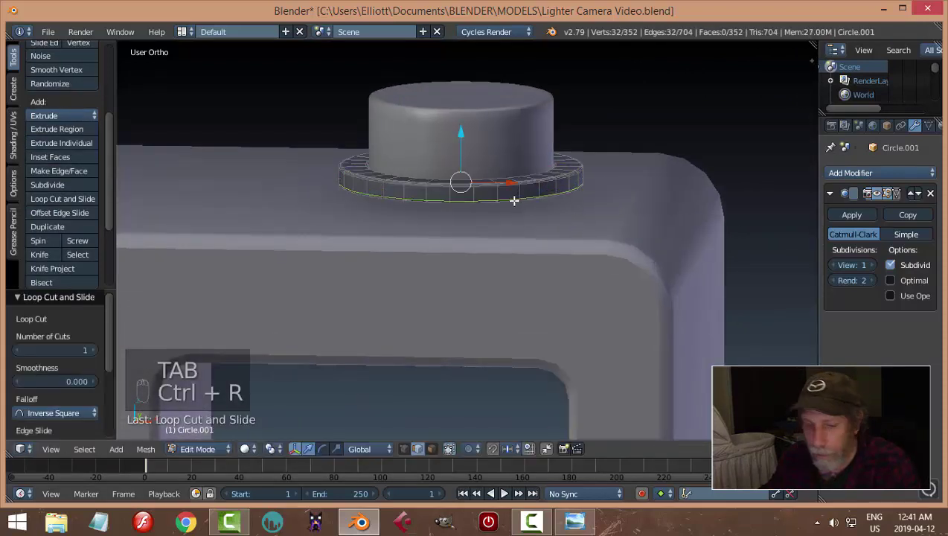
key(a)
key(Tab)
click(417, 200)
Select the button together with the ring and lower both about 0.020 along Z into the camera body
shift+right_click(481, 140)
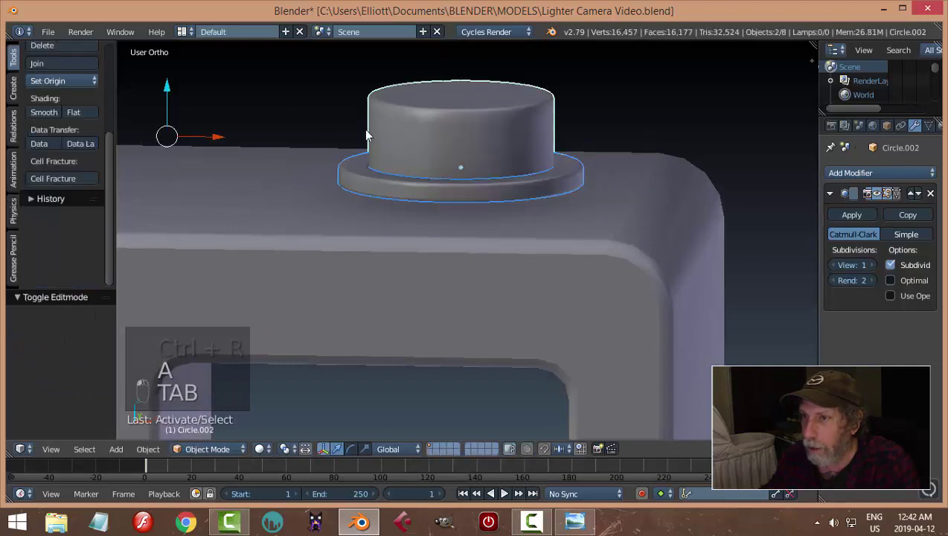
key(g)
key(z)
click(172, 97)
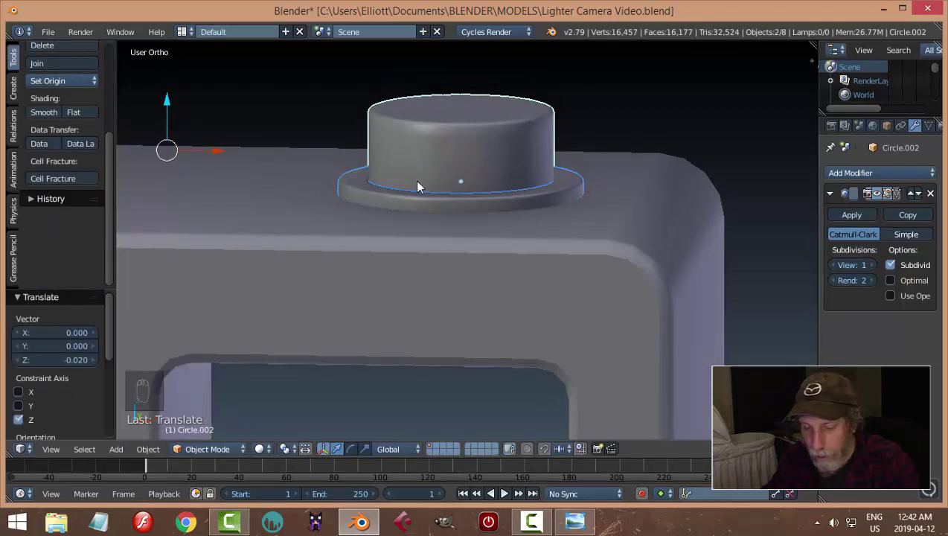
Hide all objects except the button and ring and view them from below
key(shift+h)
middle_drag(554, 199, 540, 158)
key(Tab)
click(597, 151)
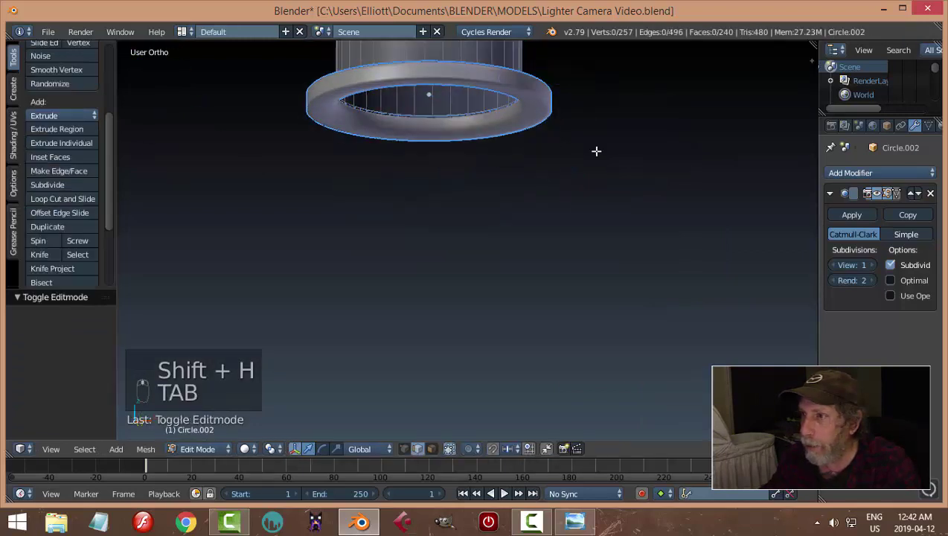
key(ctrl+Tab)
click(549, 131)
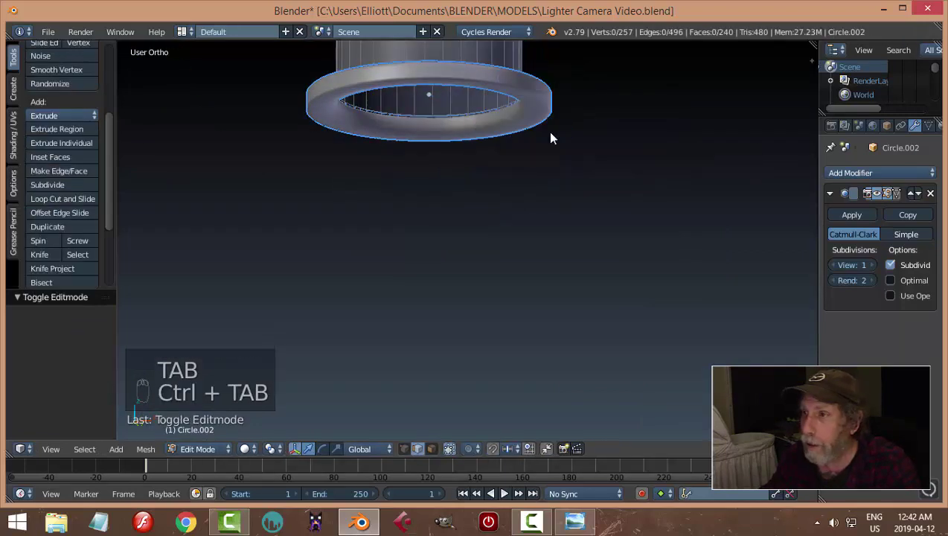
key(Tab)
click(508, 93)
Delete the loop of faces on the ring's underside and return to Object Mode
right_click(519, 89)
key(Tab)
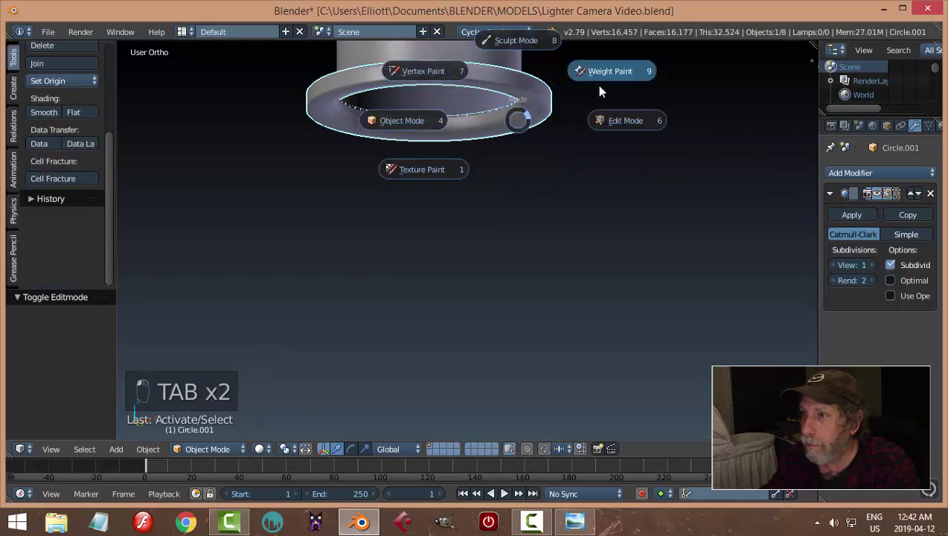
click(605, 129)
key(ctrl+Tab)
click(600, 145)
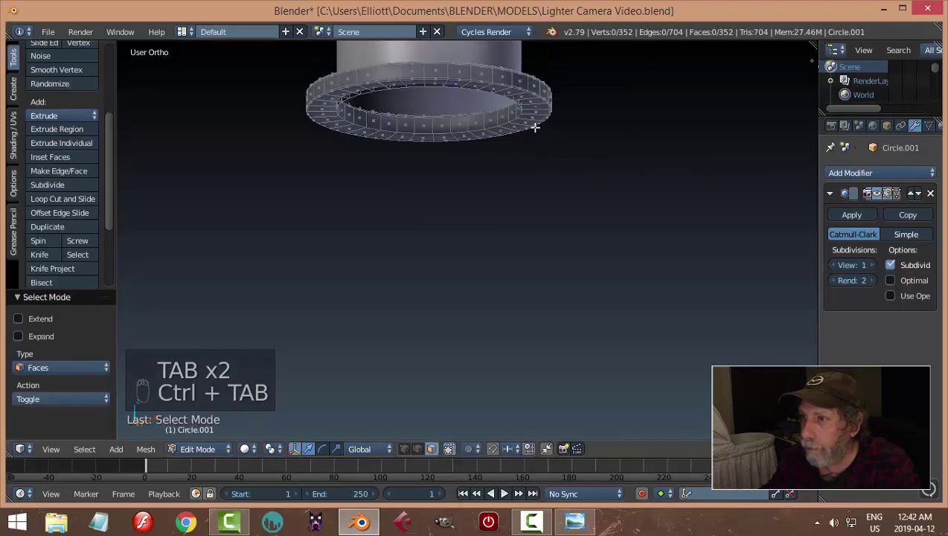
scroll(556, 90, up, 2)
alt+right_click(543, 48)
scroll(578, 97, down, 2)
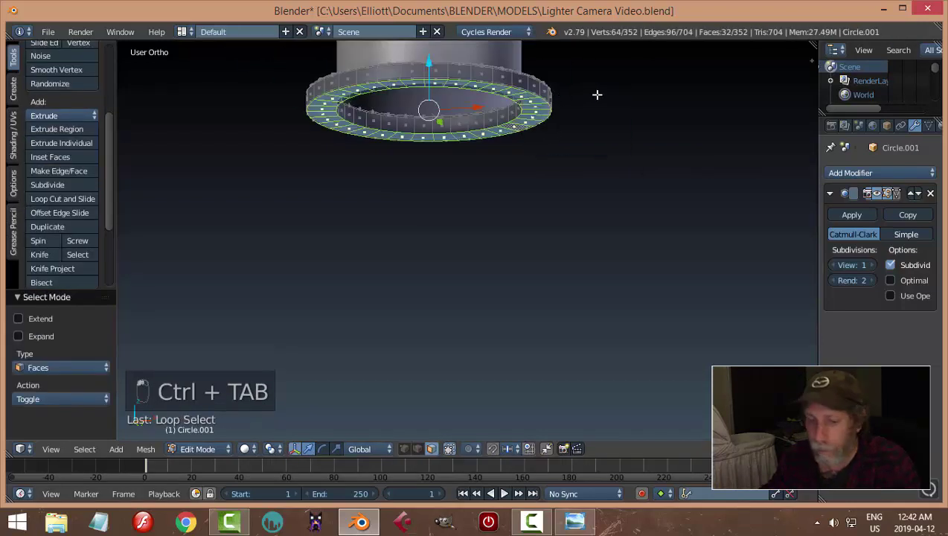
key(x)
click(595, 97)
key(Tab)
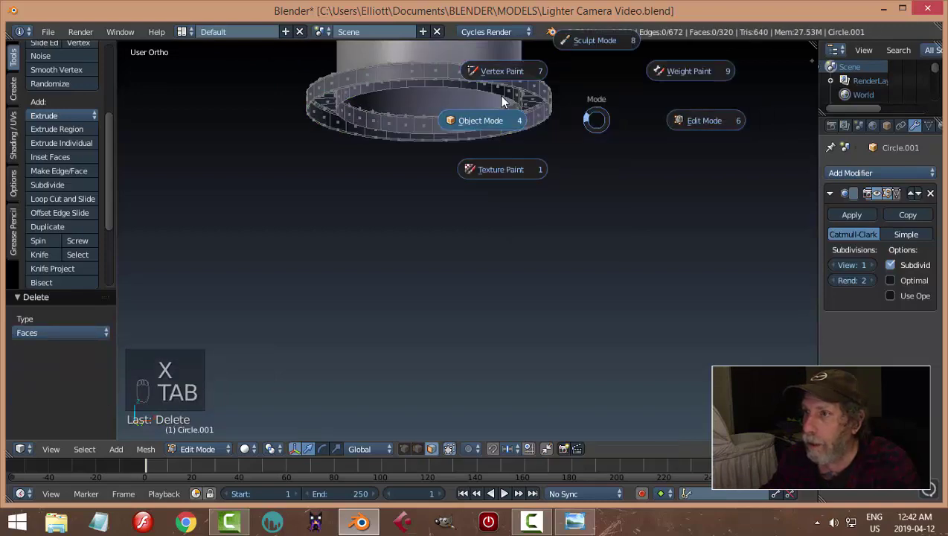
click(499, 95)
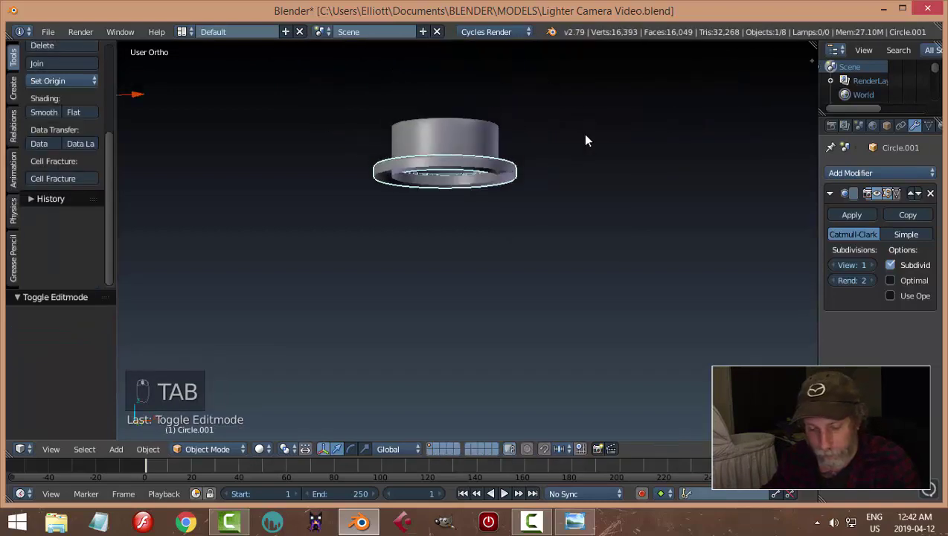
Unhide all objects, deselect everything, and bring the camera's front back into view
key(alt+h)
key(a)
middle_drag(586, 141, 507, 213)
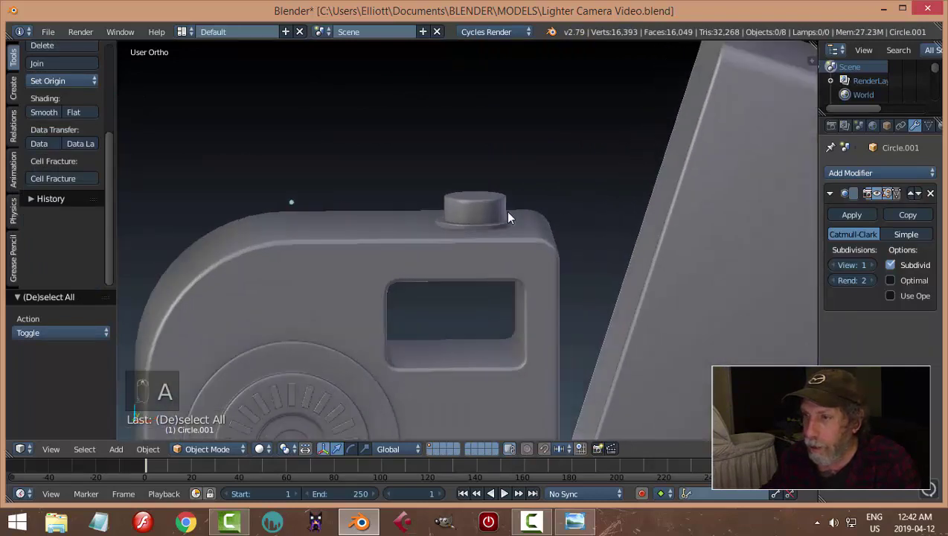
Select the shutter button together with its base ring and scale both uniformly to about 0.727
scroll(502, 234, up, 2)
shift+right_click(519, 224)
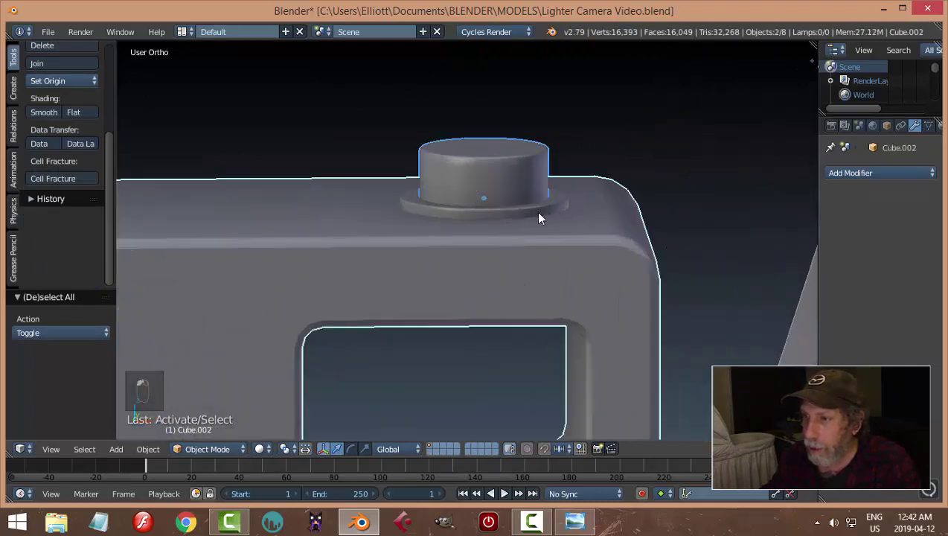
key(a)
right_click(498, 179)
shift+right_click(515, 209)
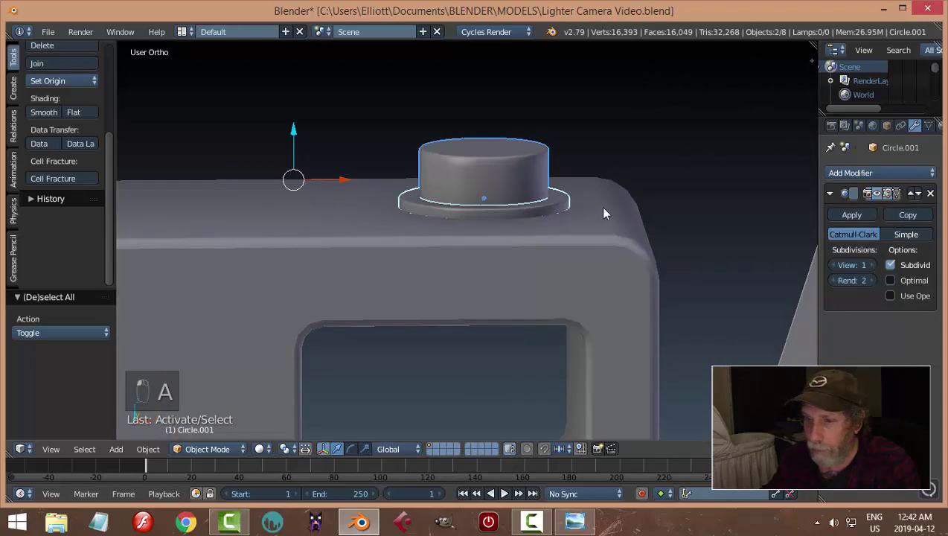
key(s)
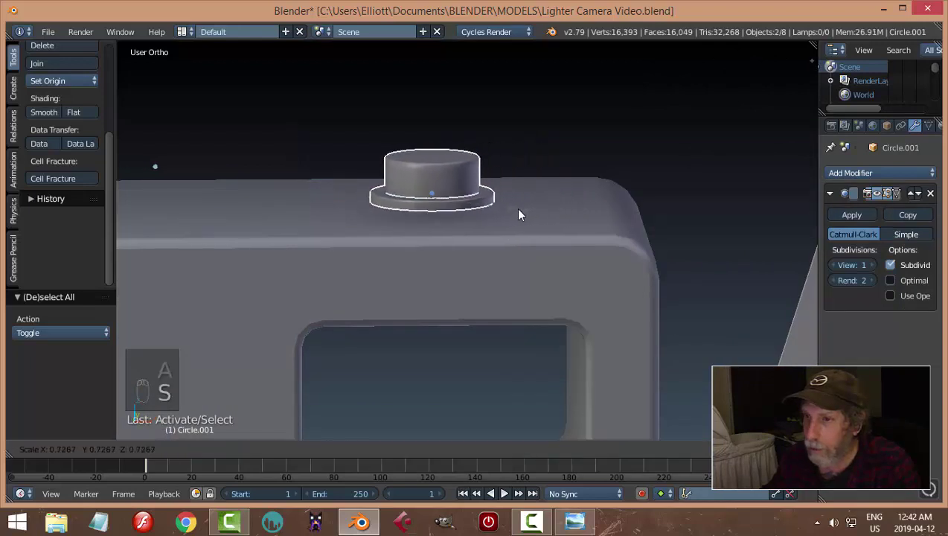
click(519, 214)
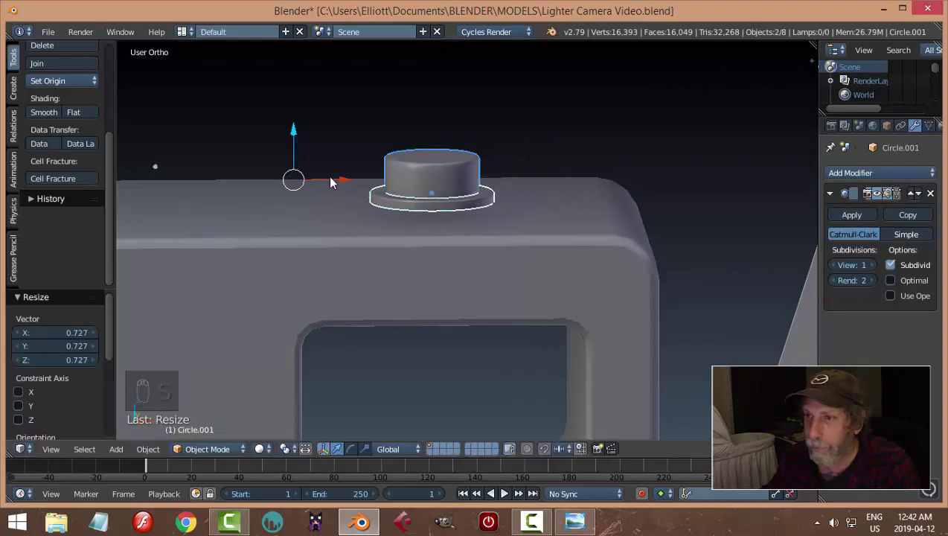
Set the origins of the button and ring to their geometry and move both about 0.129 along X
click(63, 83)
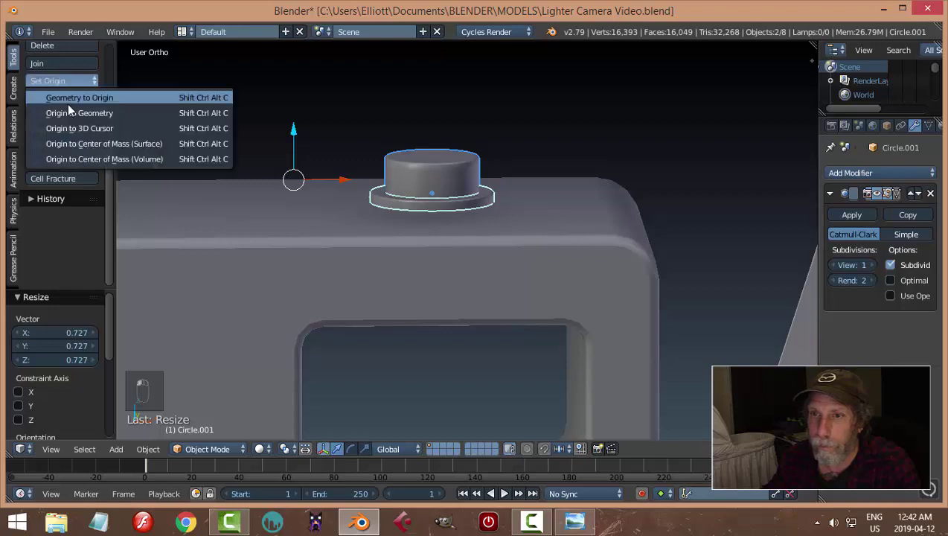
click(82, 112)
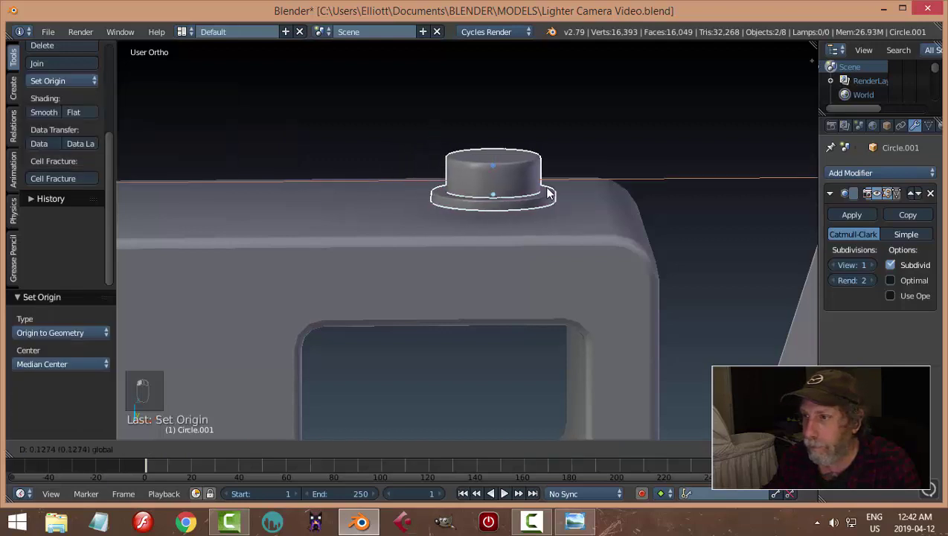
click(490, 154)
Lower the button and ring together about 0.02 along Z into the camera's top surface, and deselect them
key(g)
key(z)
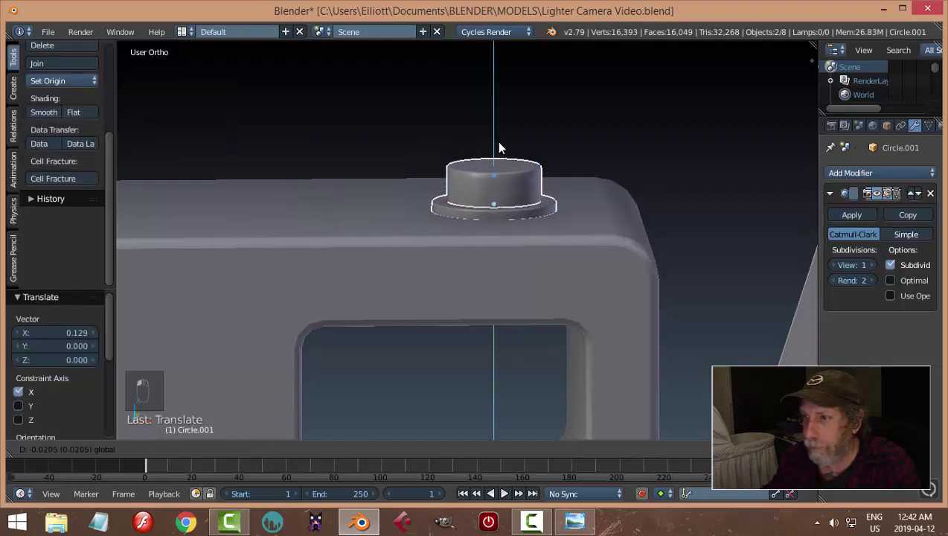
click(497, 142)
key(a)
Select only the button and lower it about 0.028 along Z into its base ring
scroll(603, 264, down, 4)
middle_drag(612, 272, 514, 264)
scroll(514, 264, up, 4)
right_click(482, 214)
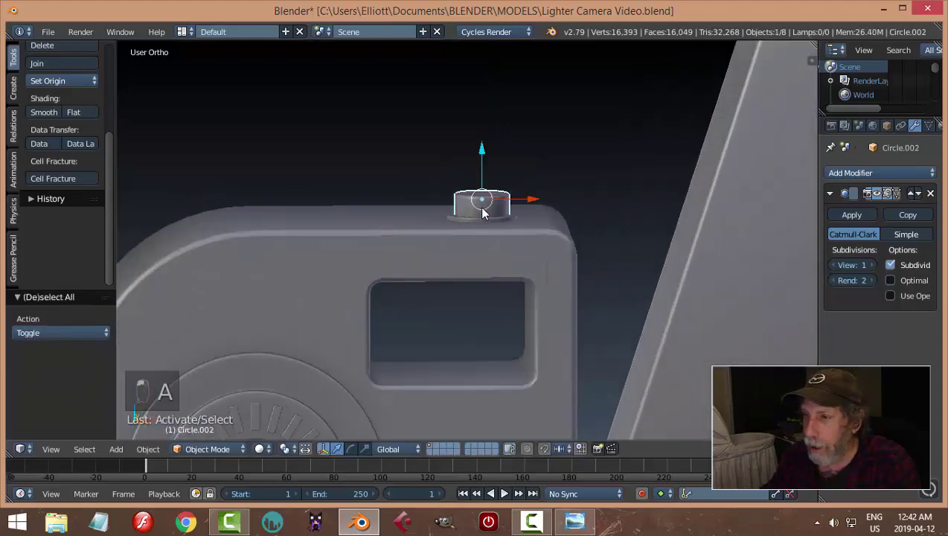
drag(481, 155, 484, 164)
click(485, 166)
scroll(557, 230, down, 6)
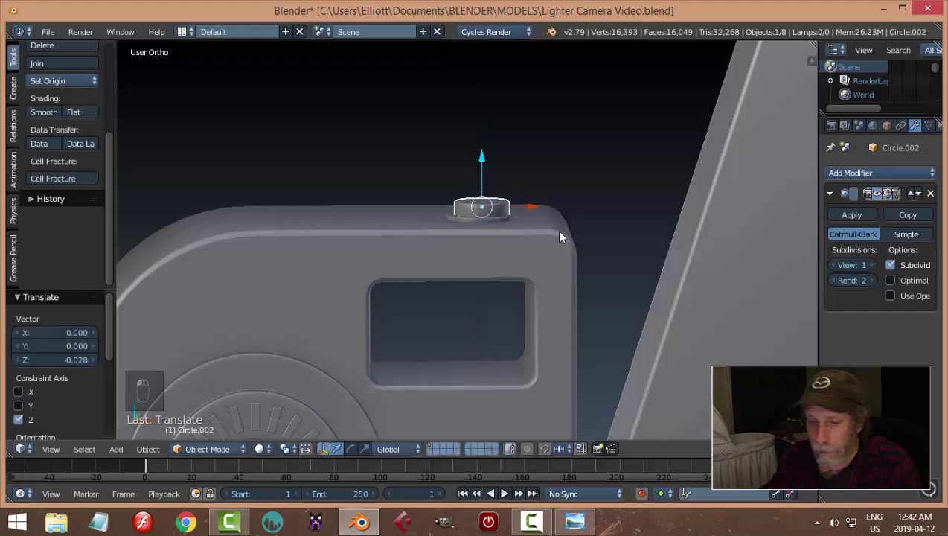
Deselect everything and save the file
key(a)
middle_drag(529, 279, 555, 332)
key(ctrl+s)
scroll(519, 306, up, 3)
scroll(529, 298, up, 2)
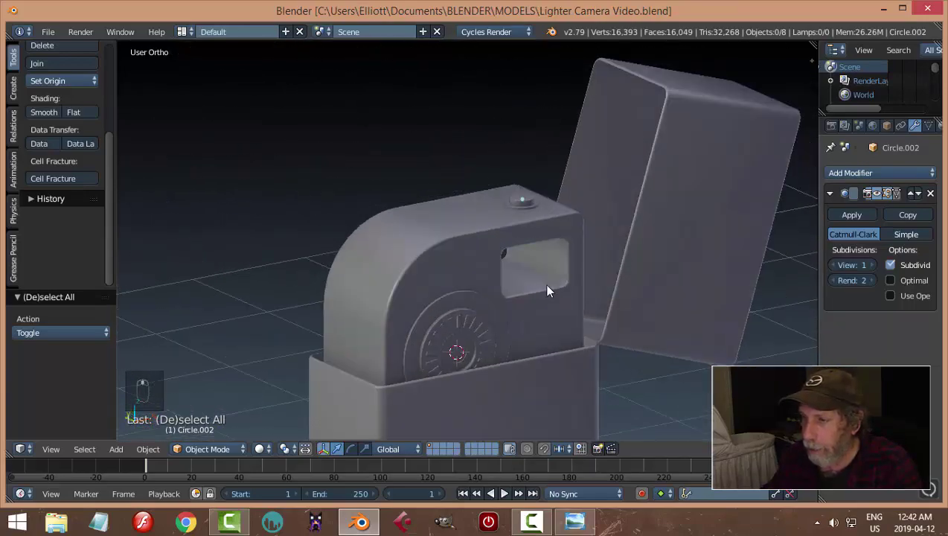
In the camera body's mesh, select the face loop lining the window opening, snap the 3D cursor to it, and return to Object Mode
right_click(555, 286)
key(Tab)
click(700, 276)
scroll(545, 277, up, 3)
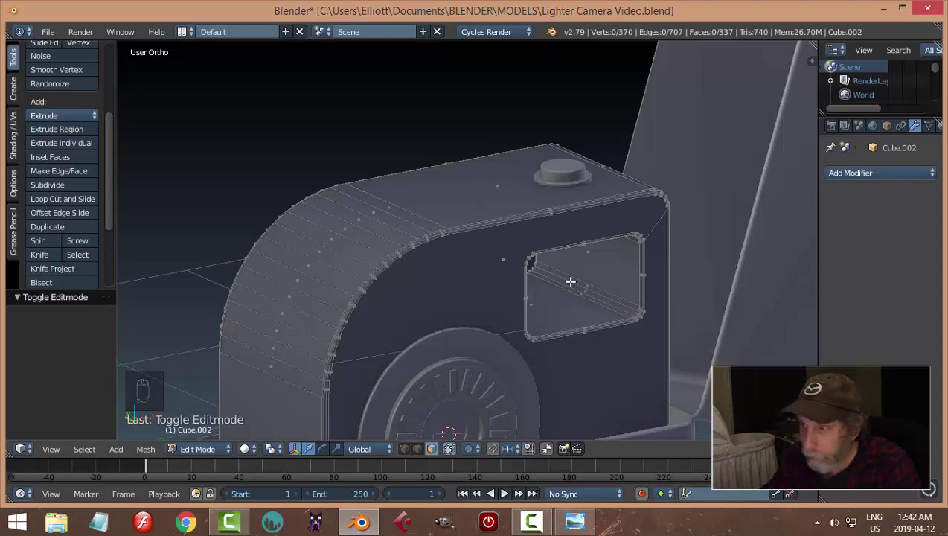
key(shift+d)
key(Escape)
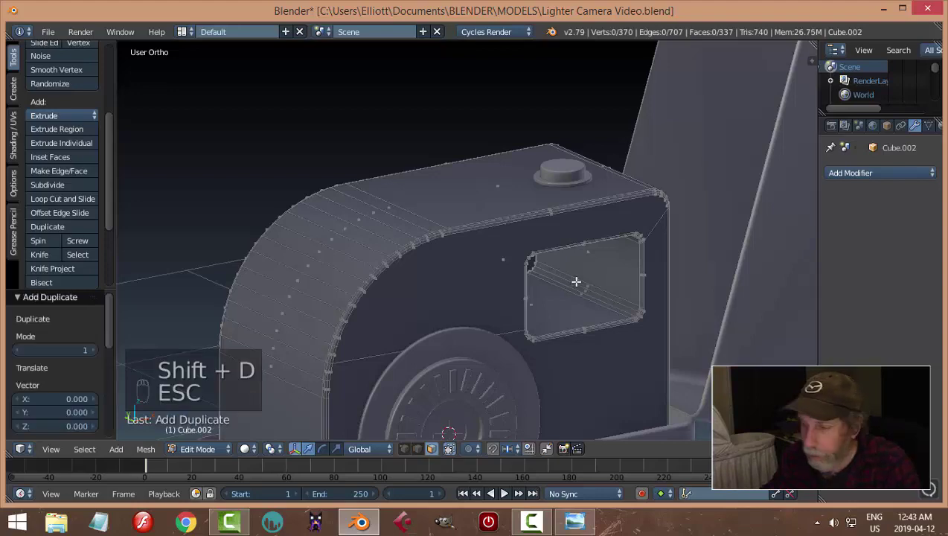
alt+click(583, 286)
middle_drag(583, 286, 478, 293)
key(shift+s)
click(619, 293)
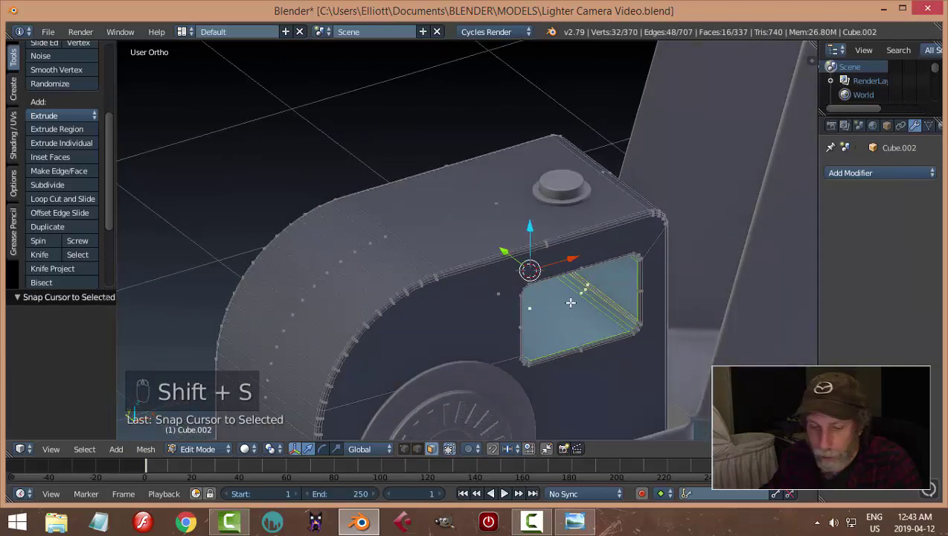
key(a)
key(Tab)
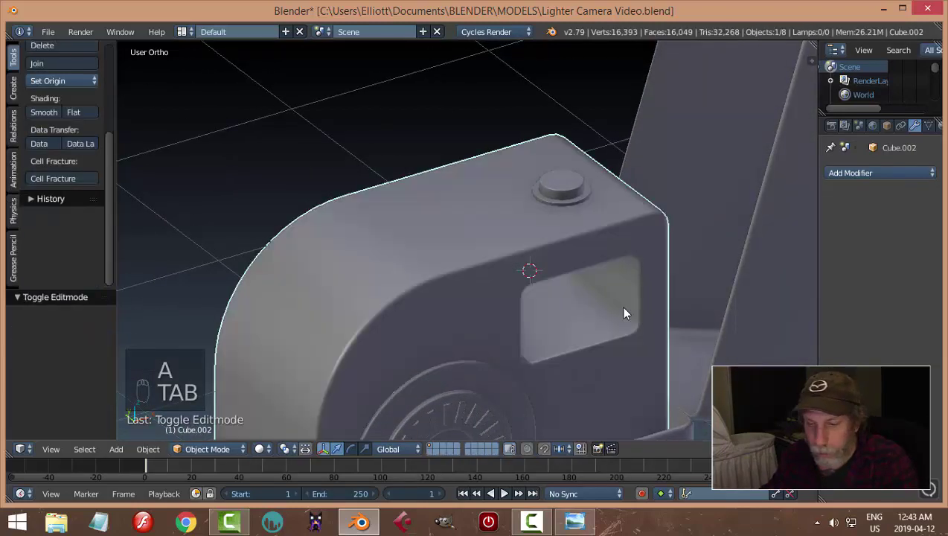
Add a plane at the 3D cursor and rotate its mesh 90° around X in Edit Mode
key(shift+a)
mouse_move(626, 282)
click(674, 285)
key(Tab)
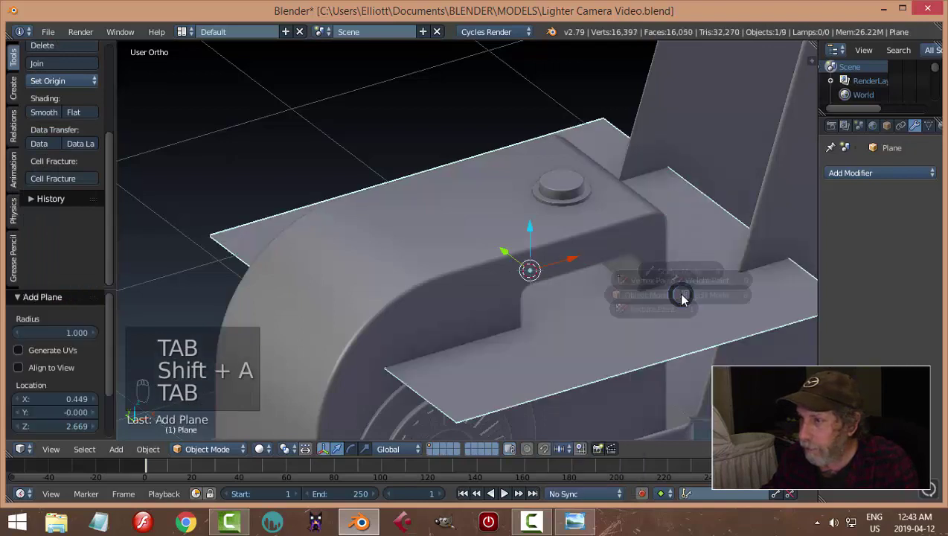
click(679, 299)
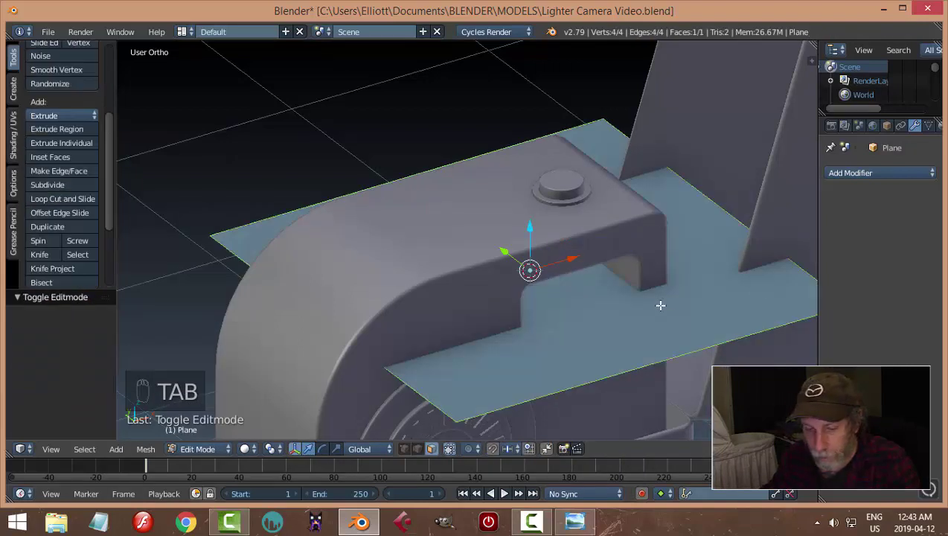
text(rx)
text(90)
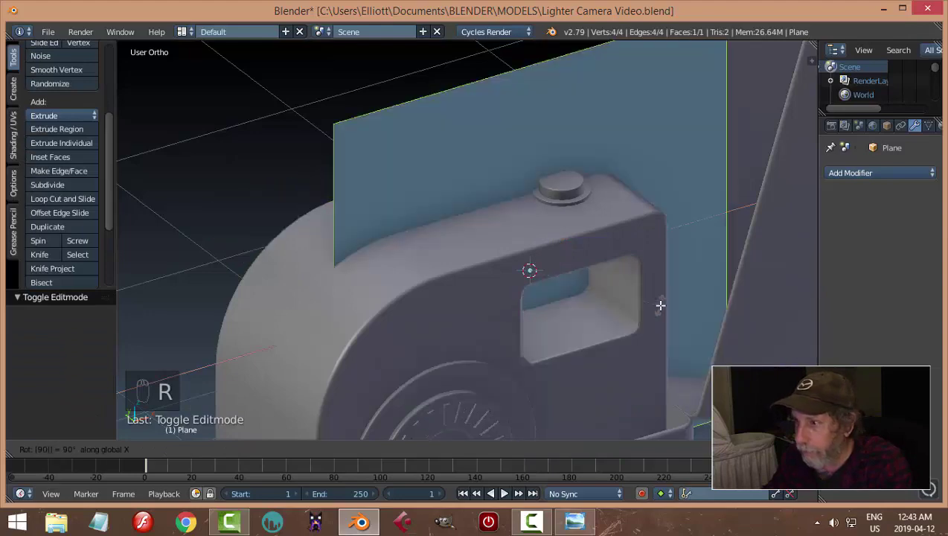
key(Return)
Scale the upright plane down to roughly a third and extrude it about 0.019 into a thin panel
key(s)
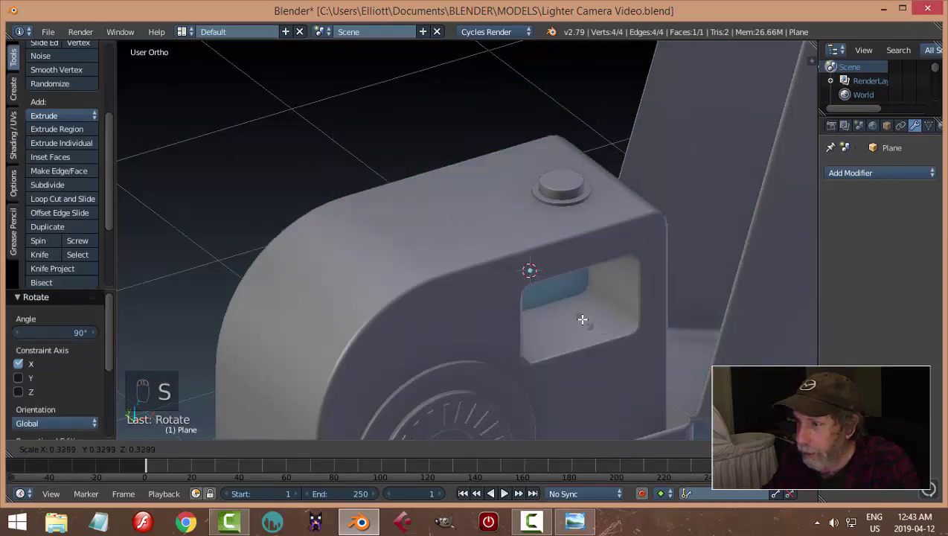
click(593, 316)
middle_drag(672, 322, 648, 288)
key(e)
click(653, 292)
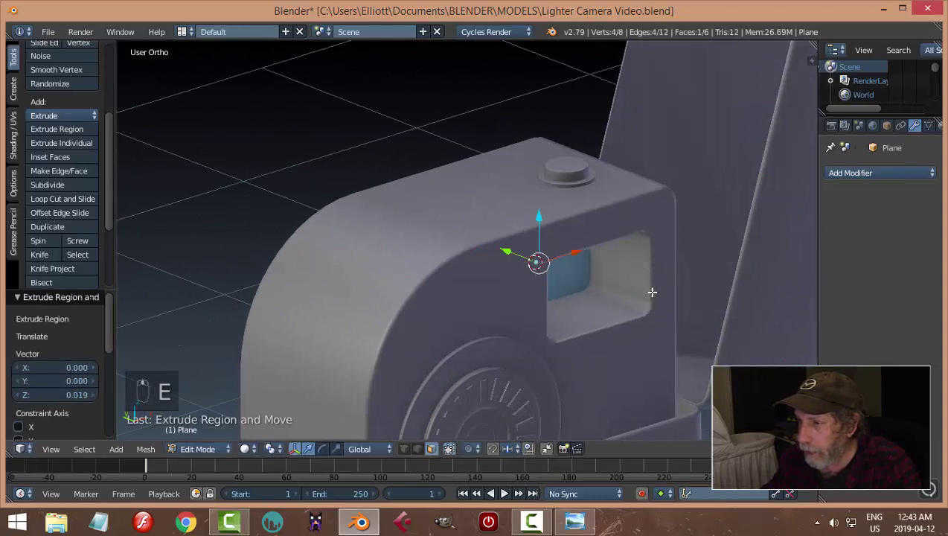
Select the whole panel mesh, adjust its scale slightly behind the window opening, and return to Object Mode
key(a)
key(a)
key(a)
middle_drag(655, 292, 605, 291)
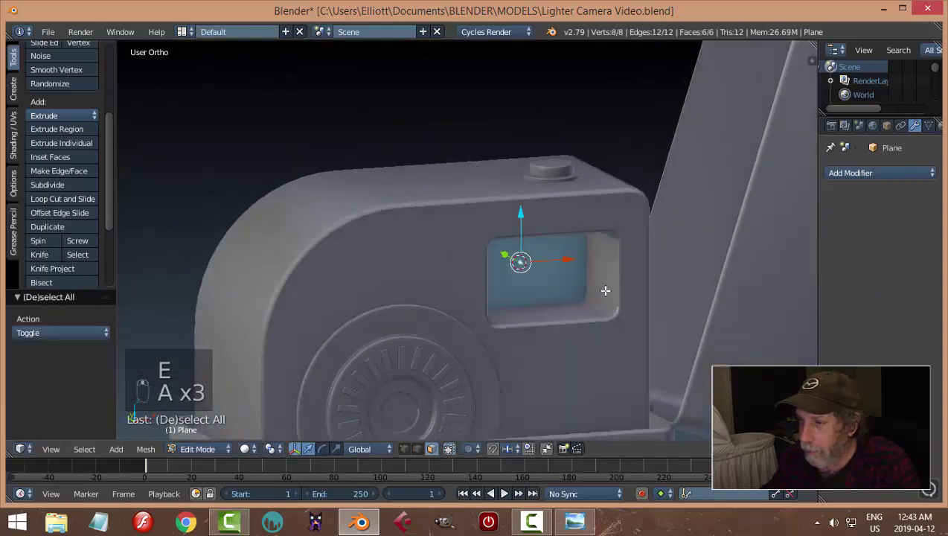
key(s)
click(610, 291)
key(a)
key(Tab)
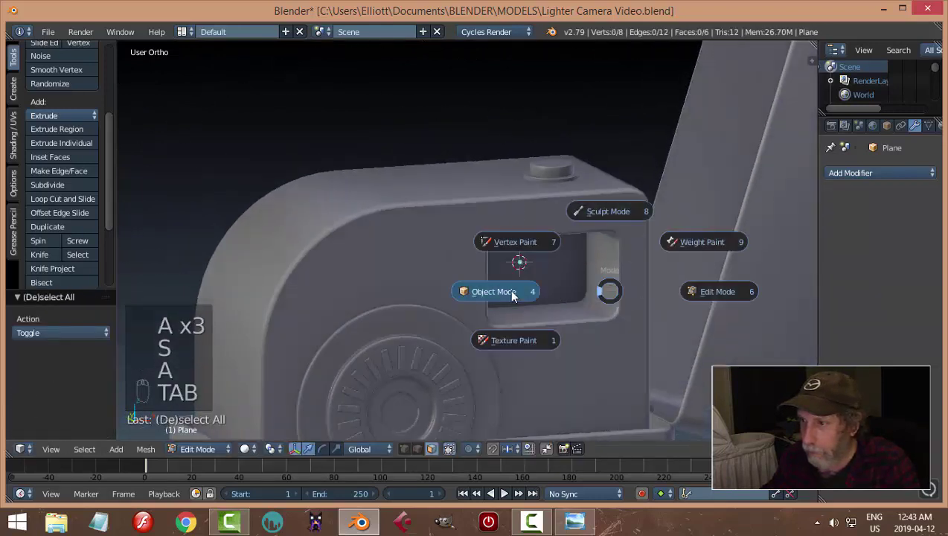
click(509, 291)
Slide the panel along Y toward the front of the window opening, deselect it, and save the file
middle_drag(509, 290, 697, 285)
drag(502, 253, 606, 292)
key(a)
middle_drag(606, 292, 631, 298)
key(ctrl+s)
click(629, 292)
right_click(536, 261)
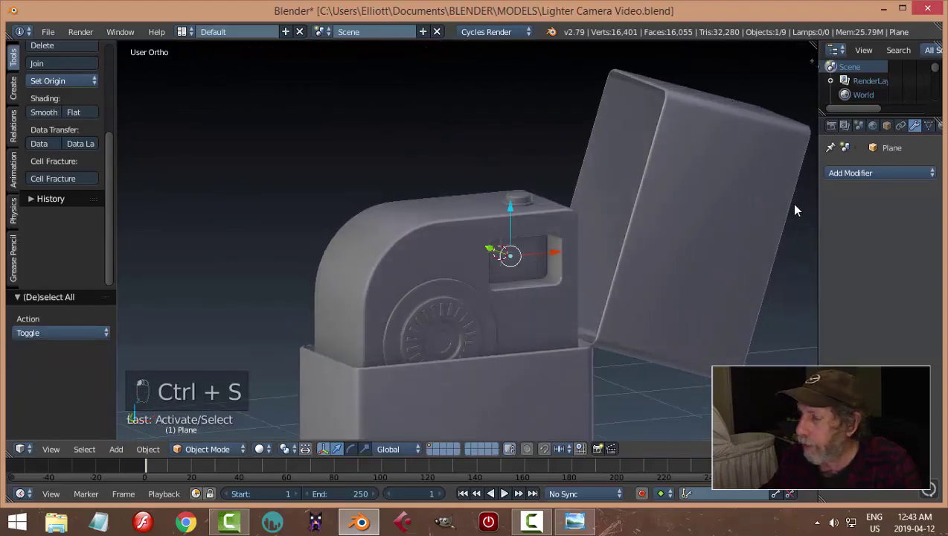
key(a)
Switch to the front view and reset the 3D cursor to the world centre
middle_drag(694, 268, 608, 250)
scroll(613, 304, down, 3)
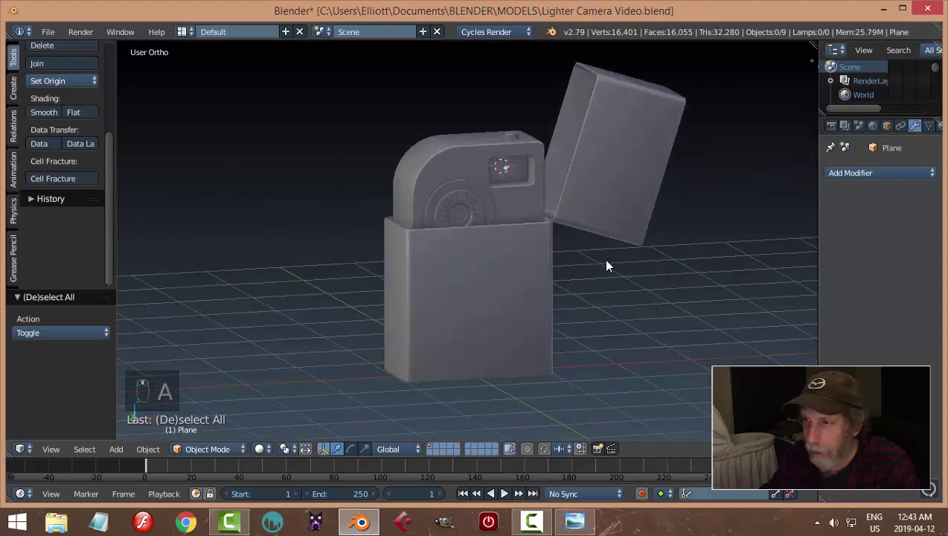
key(KP_1)
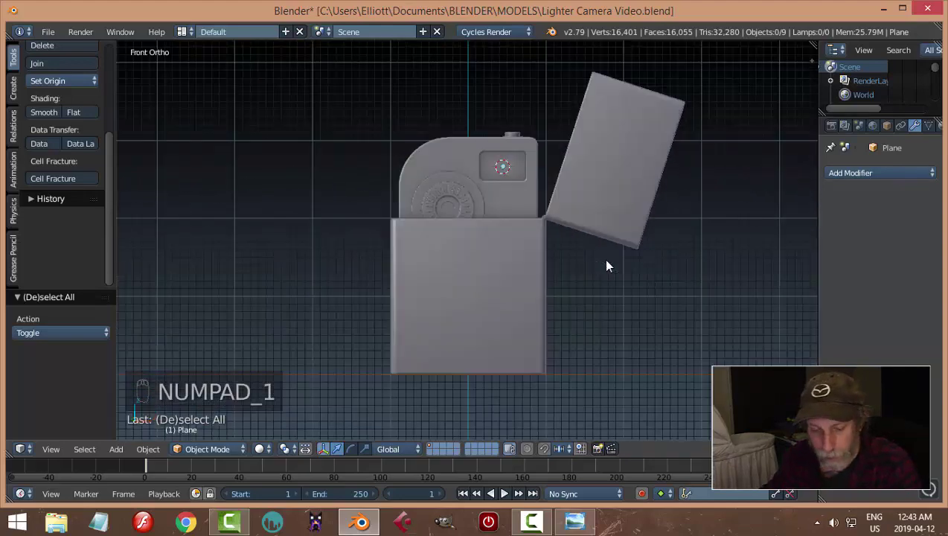
key(shift+c)
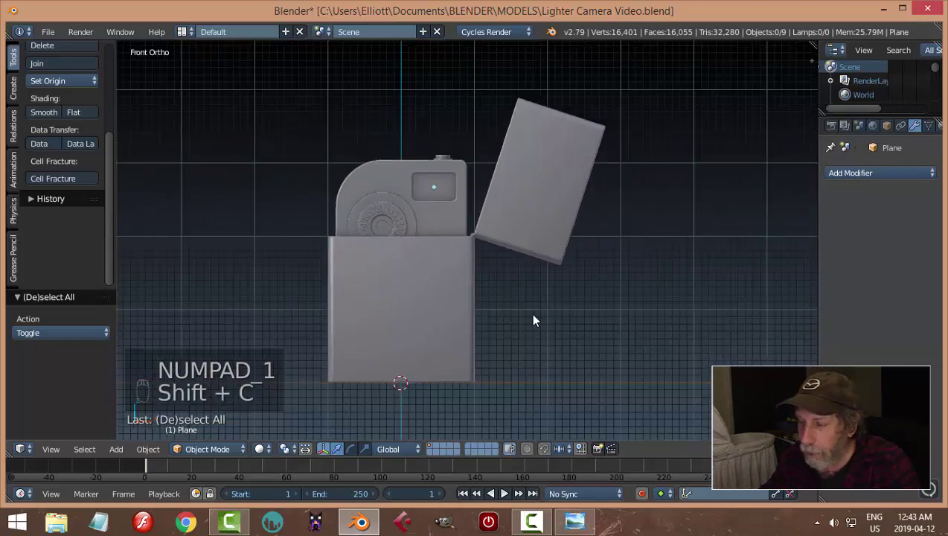
shift+middle_drag(533, 318, 592, 283)
Add a plane at the world centre under the lighter and scale it by 20 as a ground surface
key(shift+a)
mouse_move(607, 275)
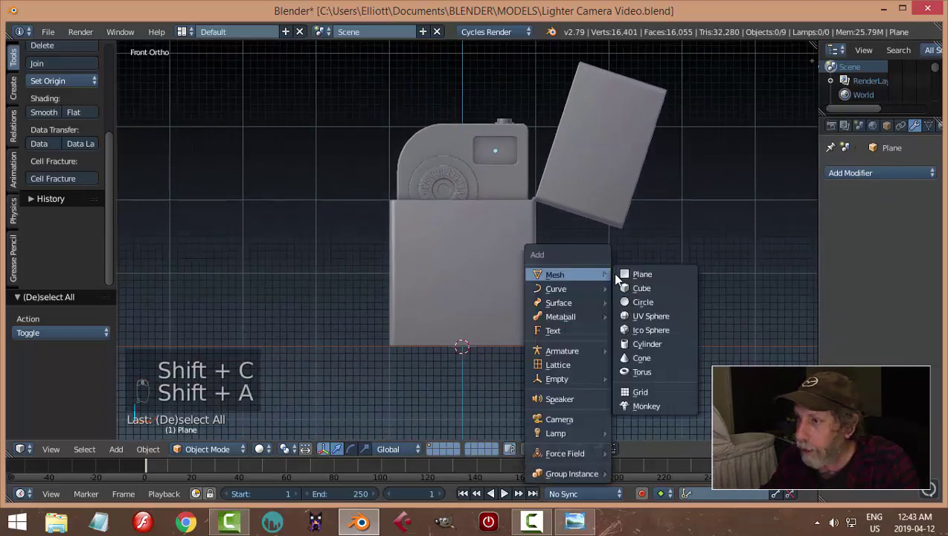
click(636, 273)
text(s)
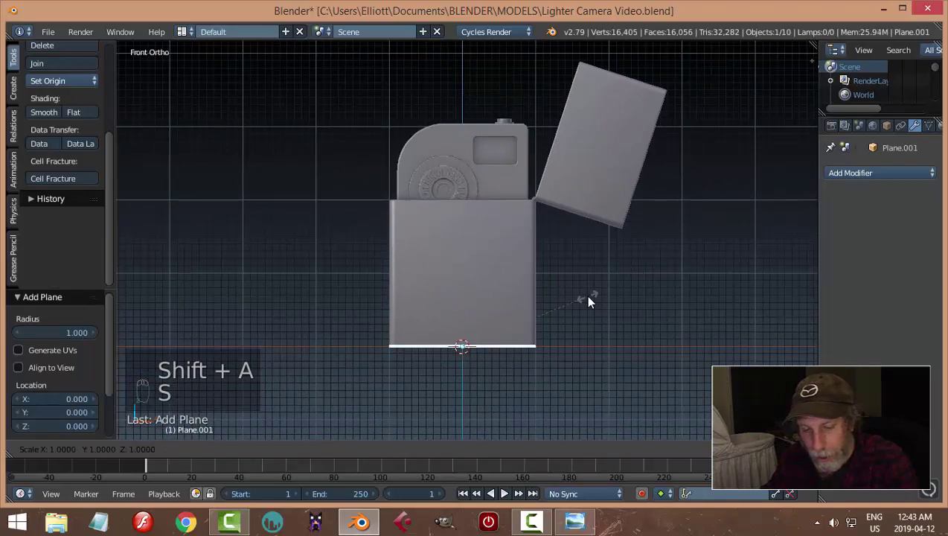
text(20)
key(Return)
scroll(592, 294, down, 4)
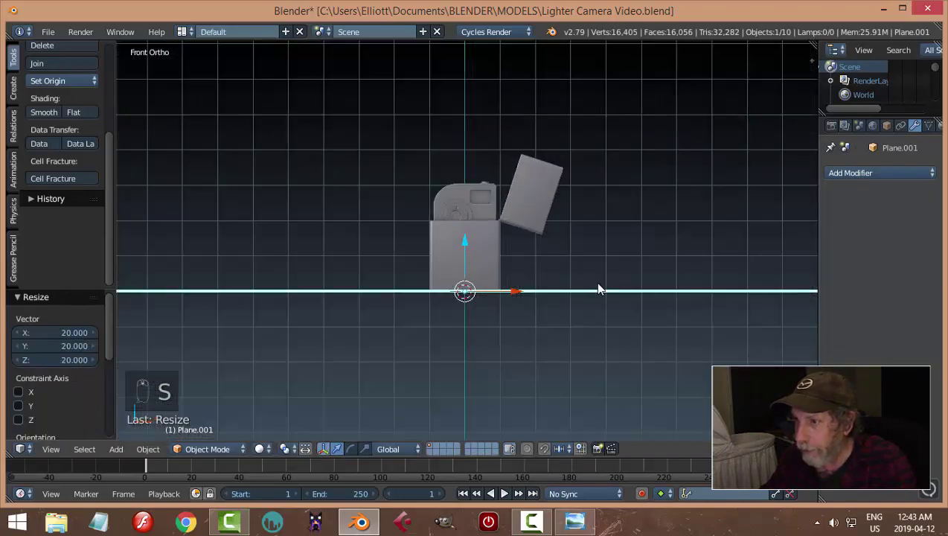
Put the ground plane into Edit Mode with edge selection and select its back edge
middle_drag(599, 286, 577, 292)
scroll(573, 290, down, 2)
key(Tab)
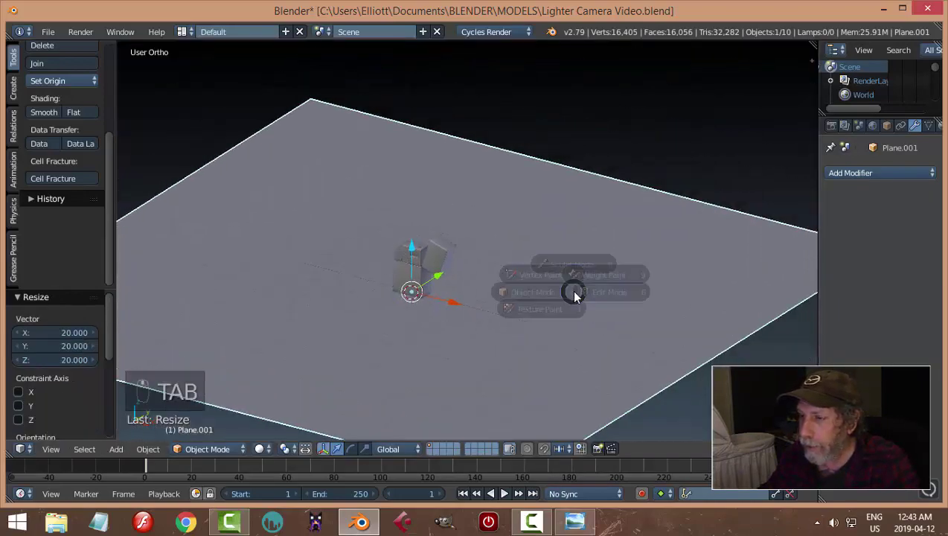
click(682, 290)
key(ctrl+Tab)
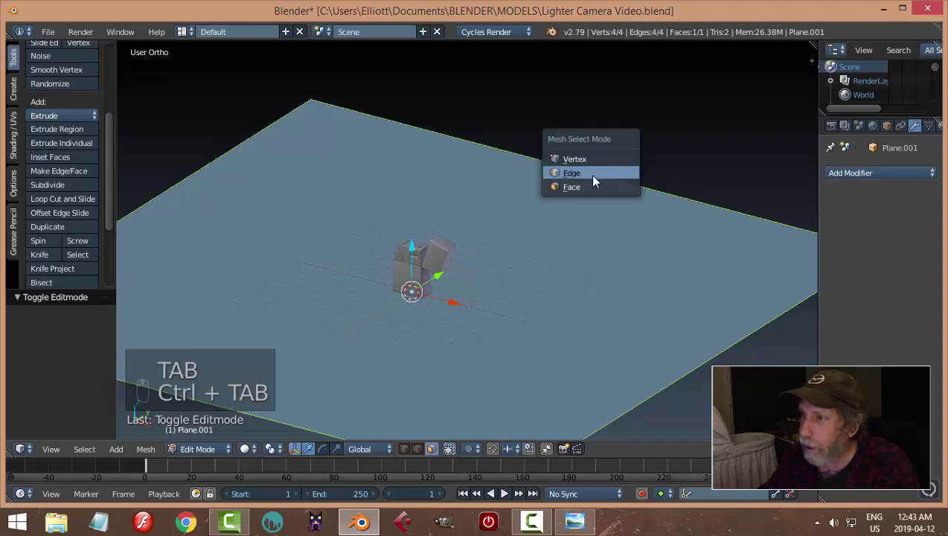
click(620, 172)
right_click(621, 200)
scroll(621, 200, down, 3)
middle_drag(620, 199, 572, 220)
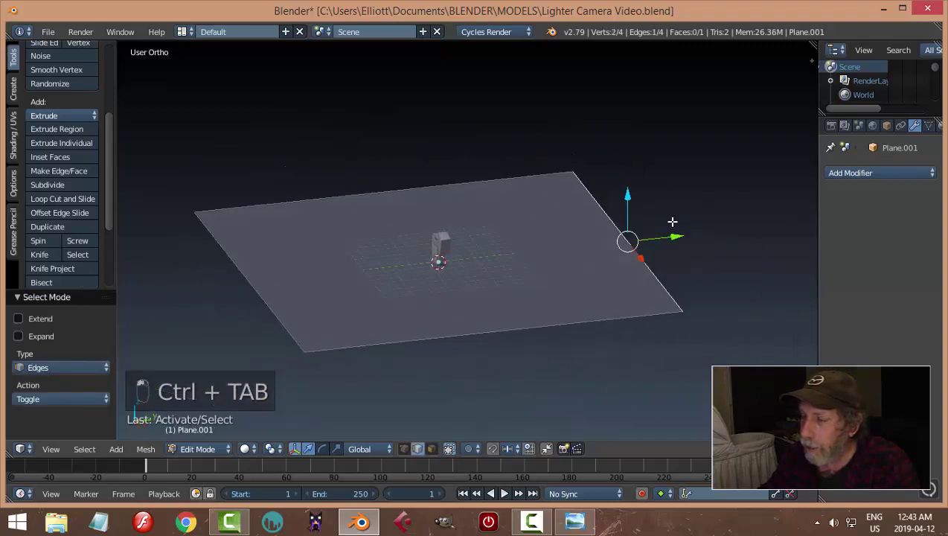
Extrude the ground plane's back edge and raise it straight up along Z to form a backdrop wall
middle_drag(673, 221, 578, 218)
key(e)
right_click(582, 220)
drag(552, 192, 549, 491)
key(a)
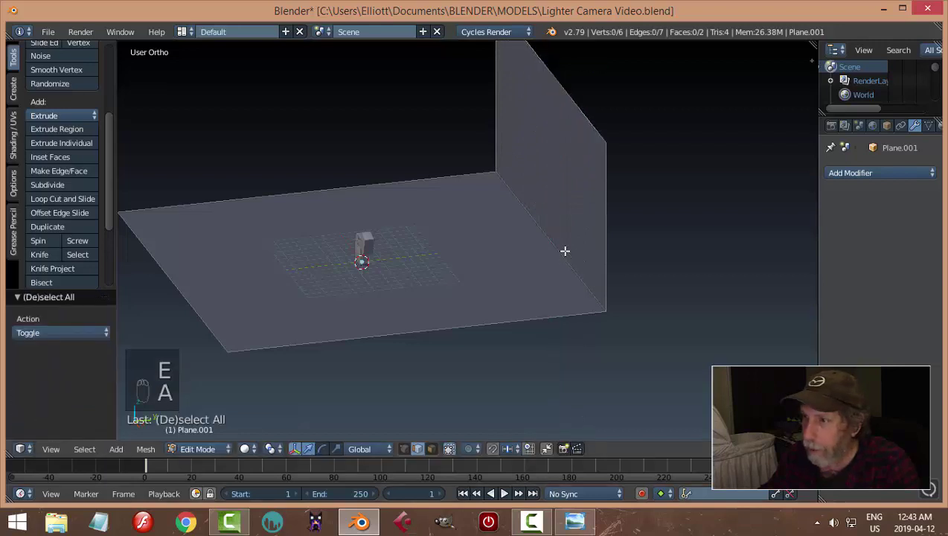
Bevel the edge between the ground and the backdrop wall with 8 segments and an amount of about 0.109
right_click(572, 257)
key(ctrl+b)
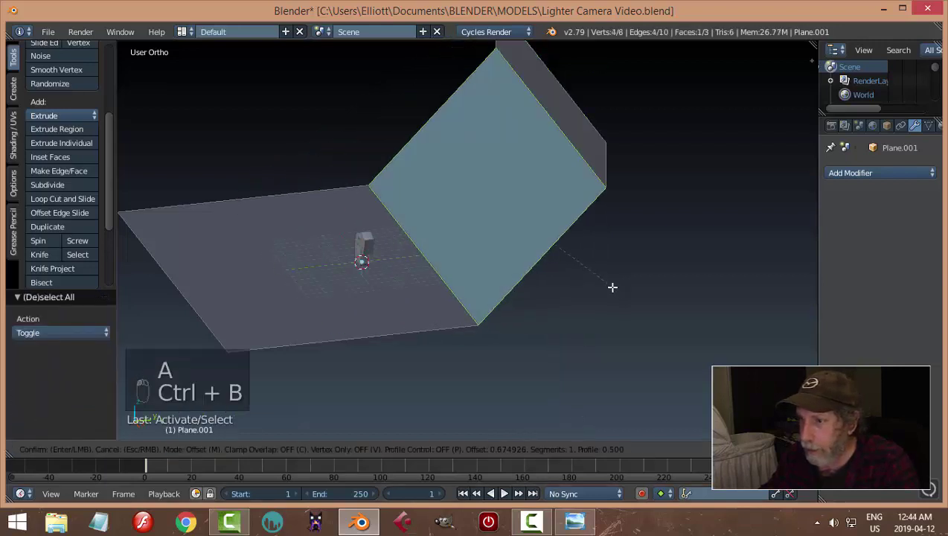
scroll(610, 285, up, 7)
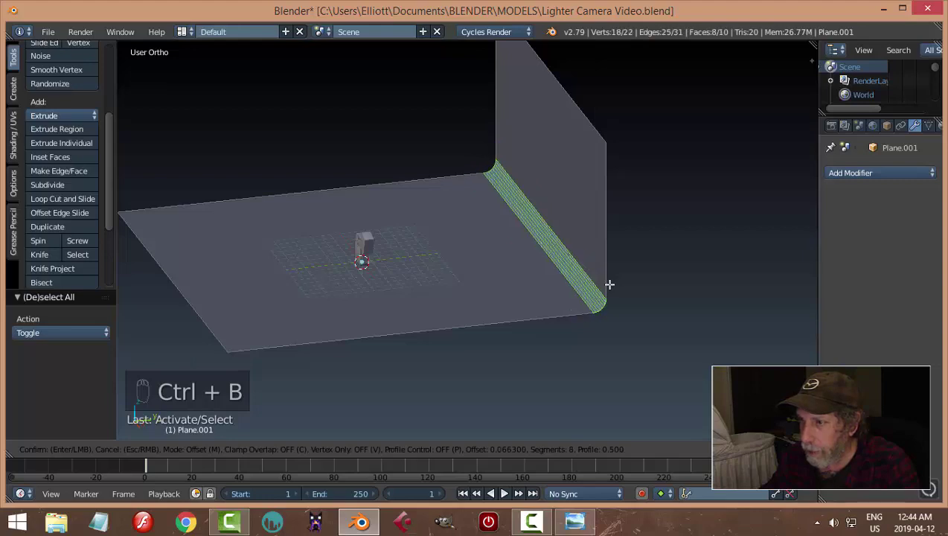
click(610, 285)
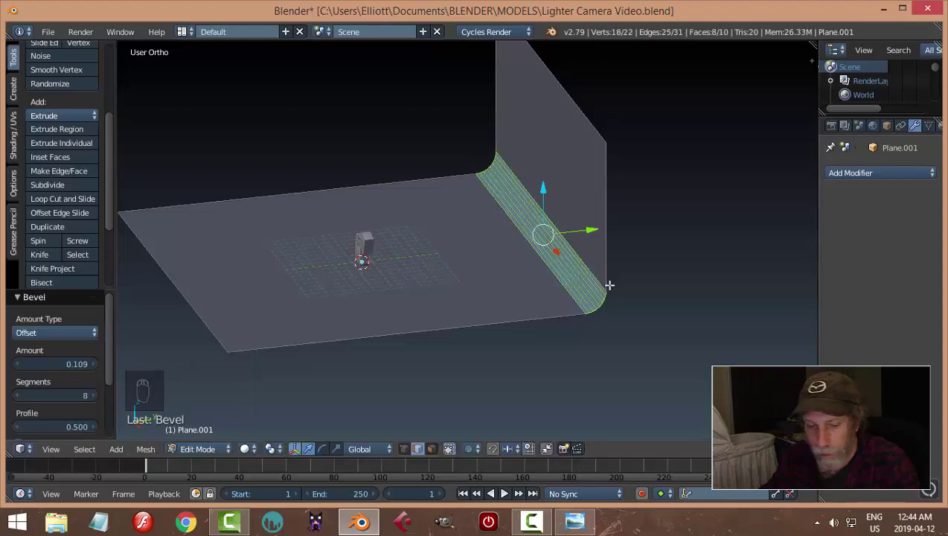
Return the backdrop to Object Mode and add a Subdivision Surface modifier with the view subdivisions set to 3
key(a)
key(a)
key(a)
key(Tab)
click(496, 286)
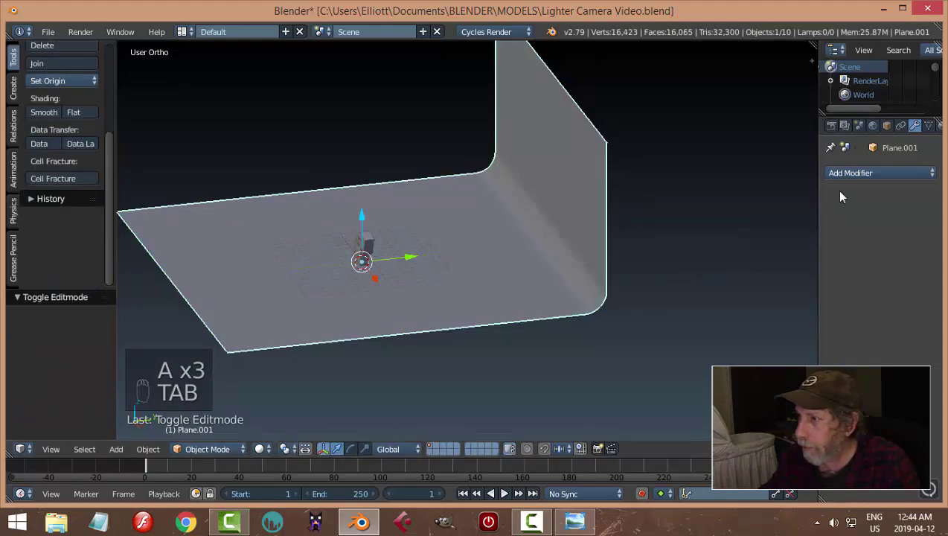
click(850, 173)
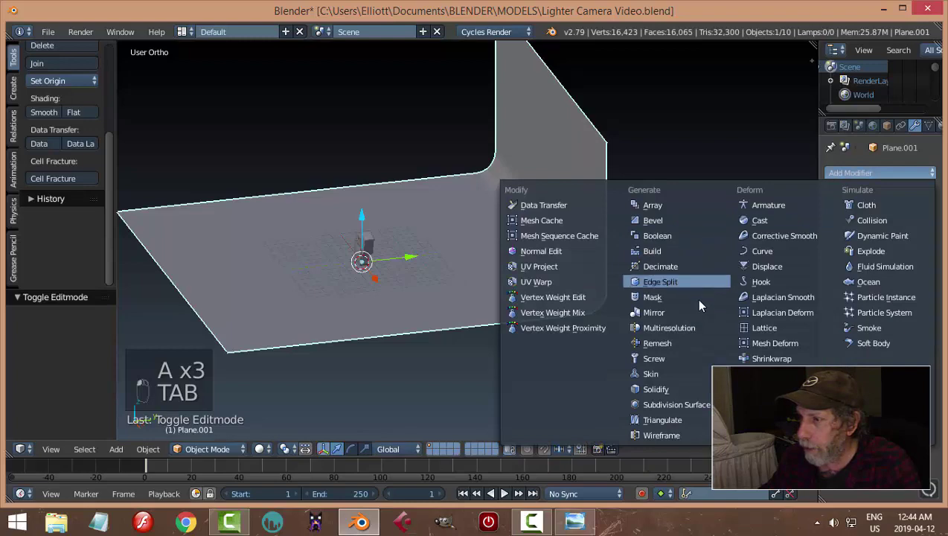
click(681, 401)
click(872, 266)
click(872, 266)
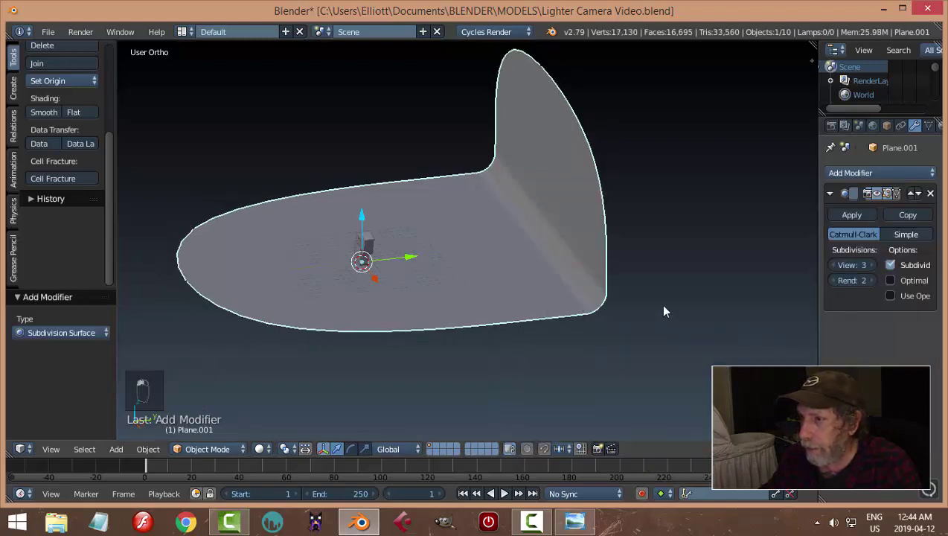
Move the backdrop about -9.8 along Y and scale it uniformly to about 0.635
middle_drag(661, 304, 459, 307)
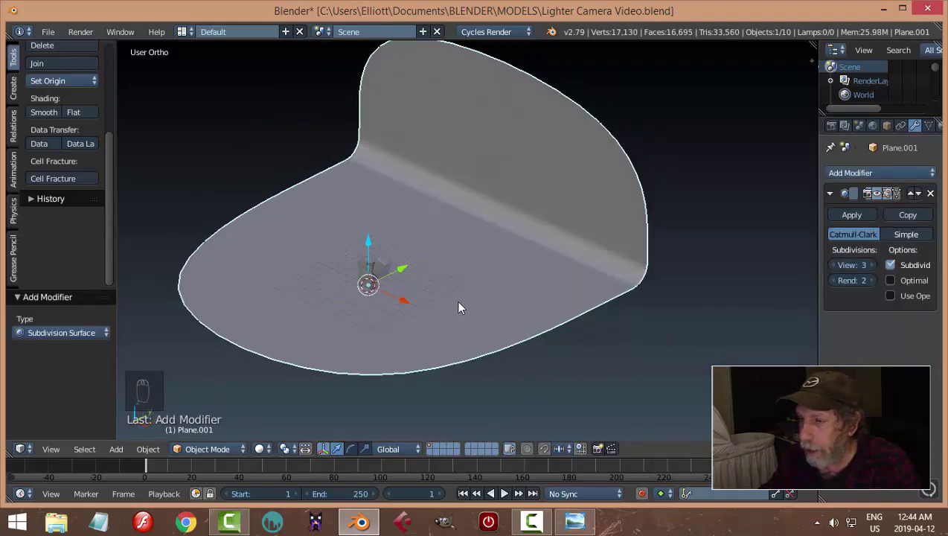
middle_drag(409, 271, 341, 297)
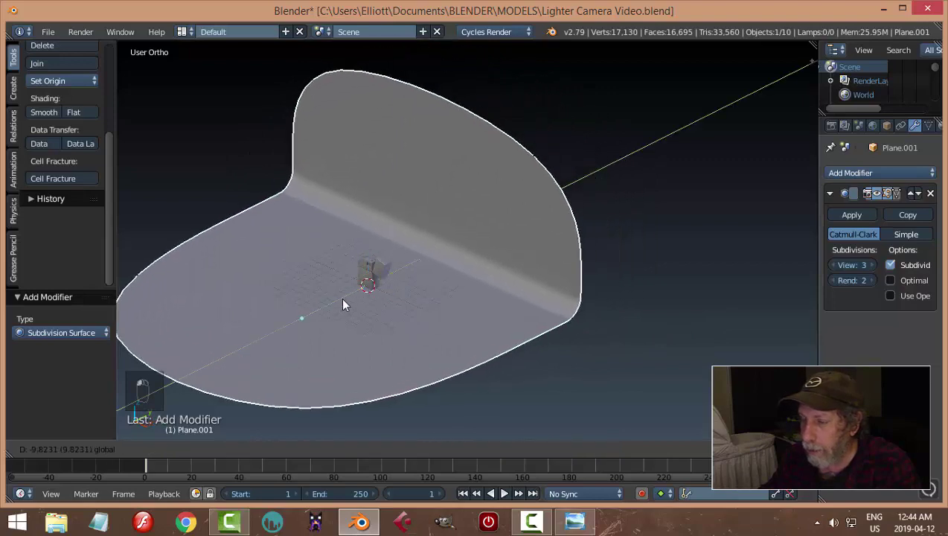
key(g)
key(y)
click(527, 328)
key(s)
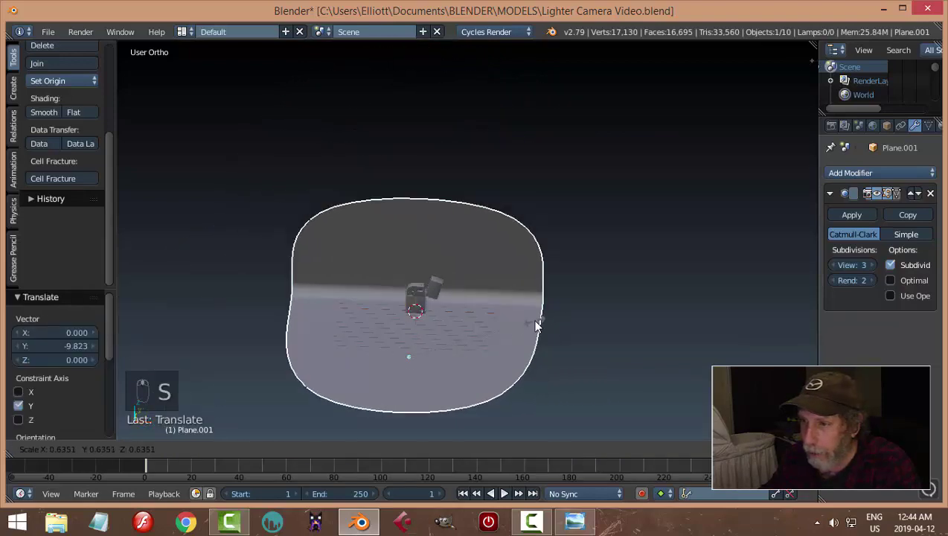
click(539, 326)
Add a camera and, in top view, move it about 1.9 along X and -2.5 along Y in front of the lighter
key(KP_1)
scroll(536, 324, up, 2)
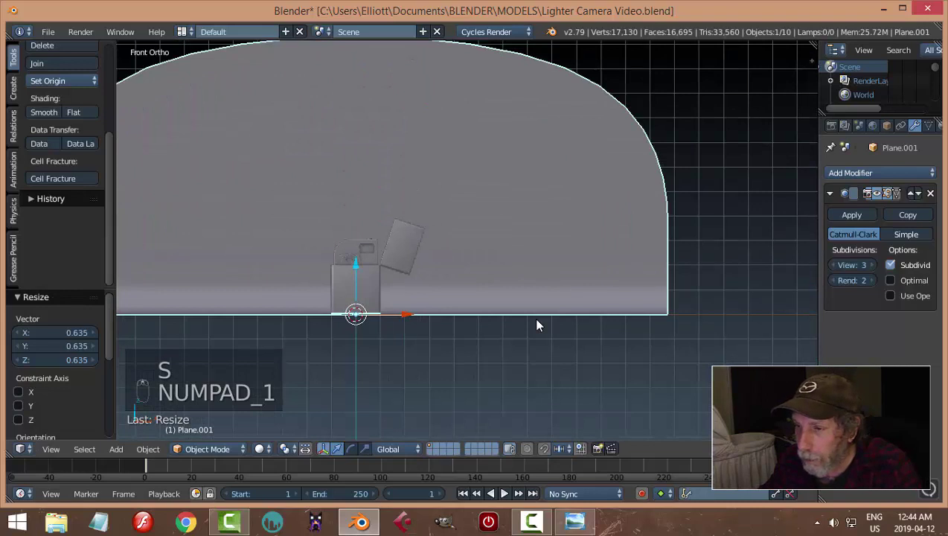
middle_drag(523, 304, 542, 335)
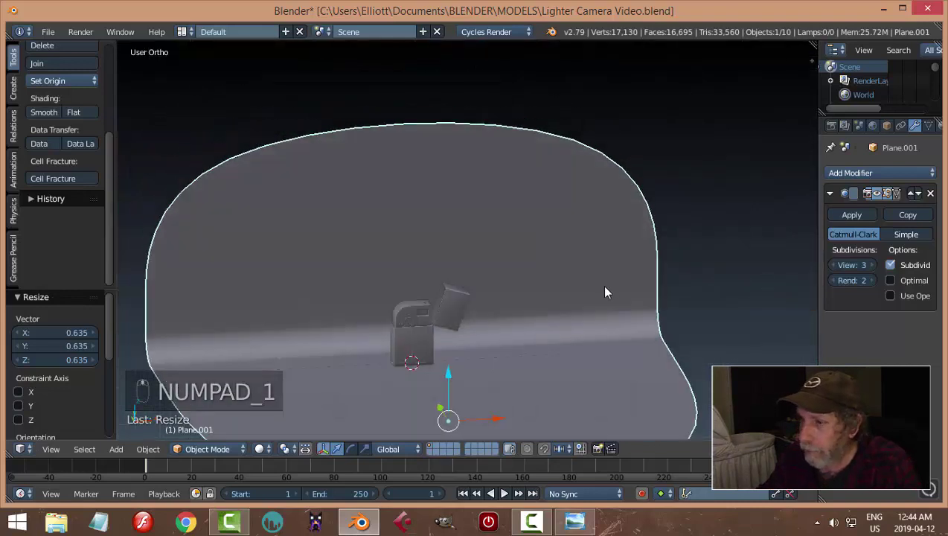
middle_drag(595, 296, 578, 292)
key(shift+a)
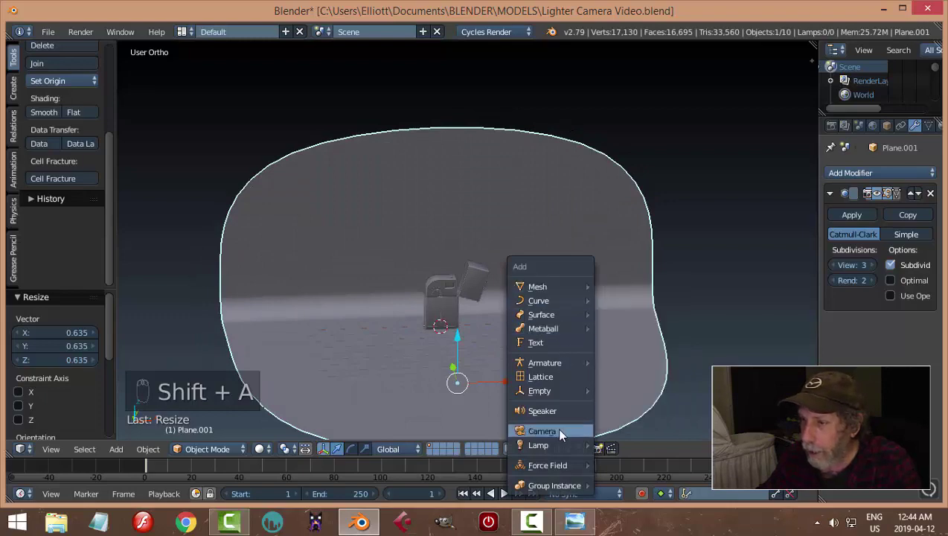
click(542, 431)
middle_drag(529, 355, 498, 338)
key(KP_7)
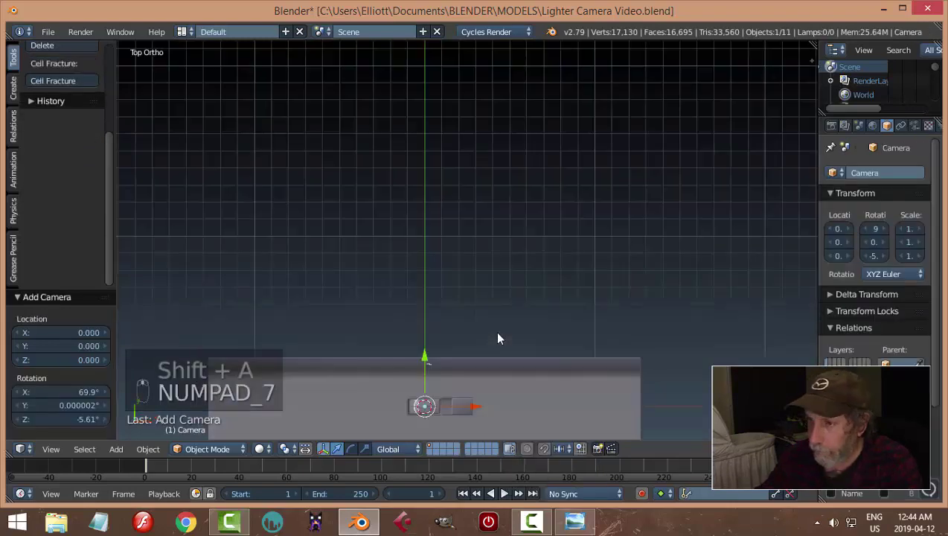
key(g)
click(537, 368)
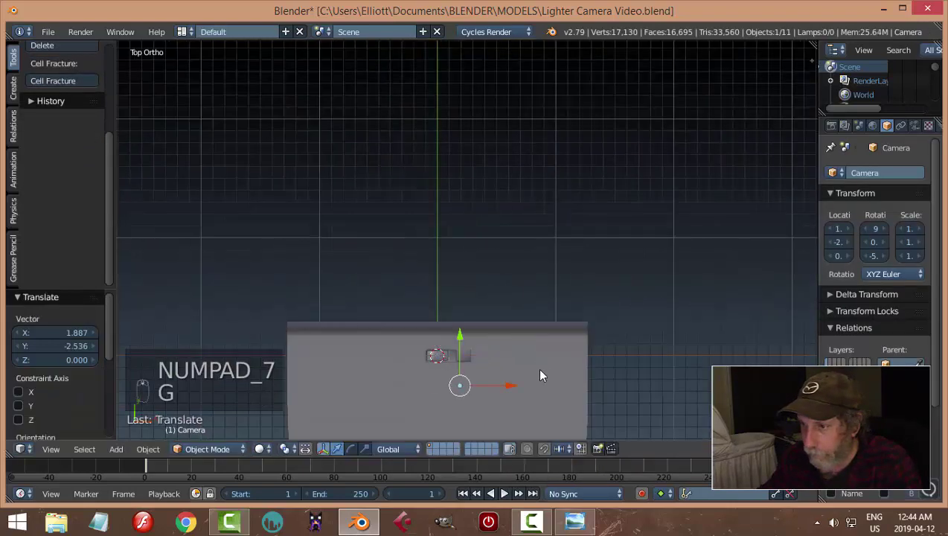
Raise the camera about 1.6 along Z and pull it back about 3.8 along negative Y
middle_drag(538, 367, 477, 294)
key(g)
key(z)
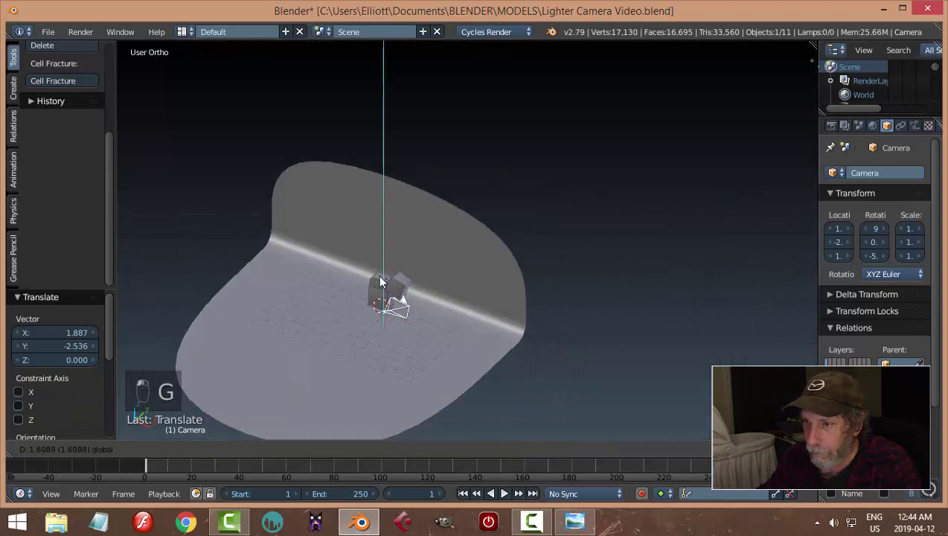
click(406, 302)
key(g)
key(y)
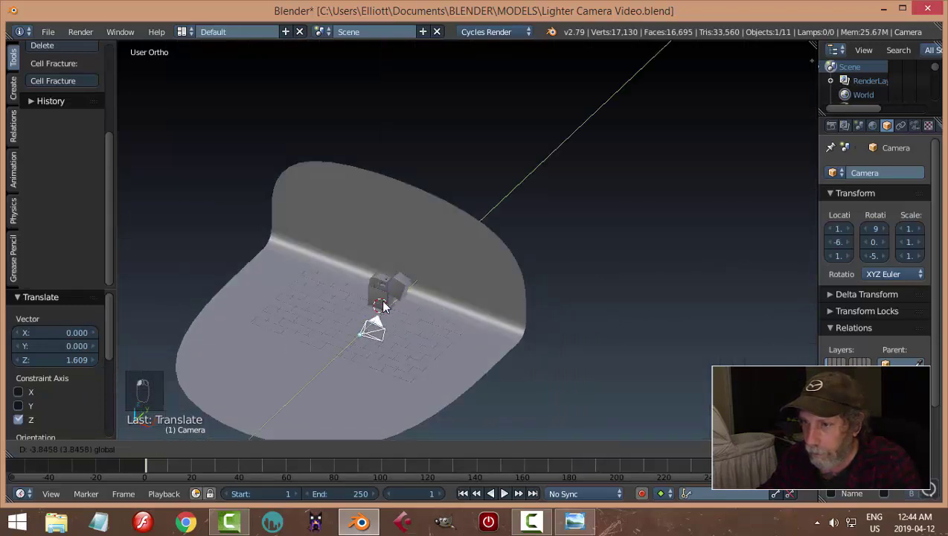
click(398, 302)
Lock the camera to the view and frame the whole open lighter at an angle through the camera
key(n)
scroll(680, 283, up, 3)
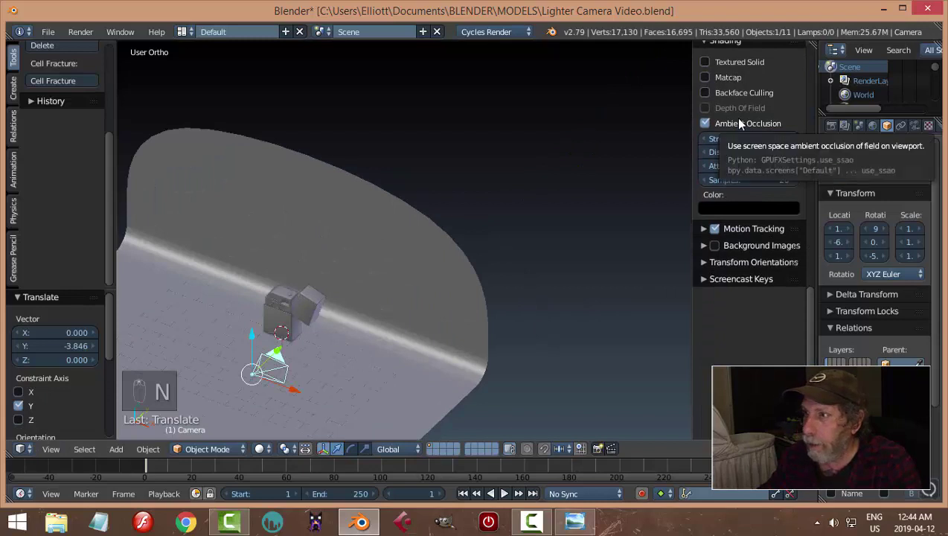
scroll(739, 123, up, 8)
click(705, 149)
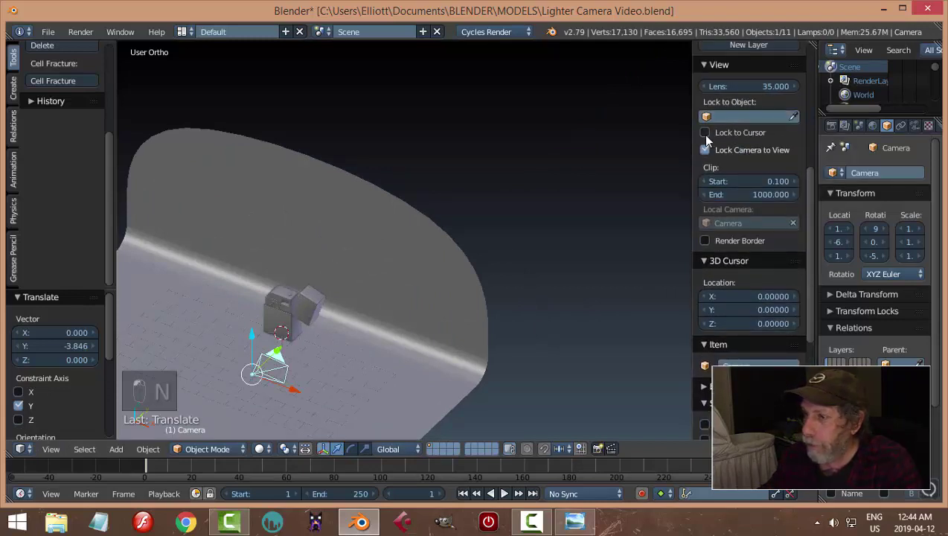
key(KP_0)
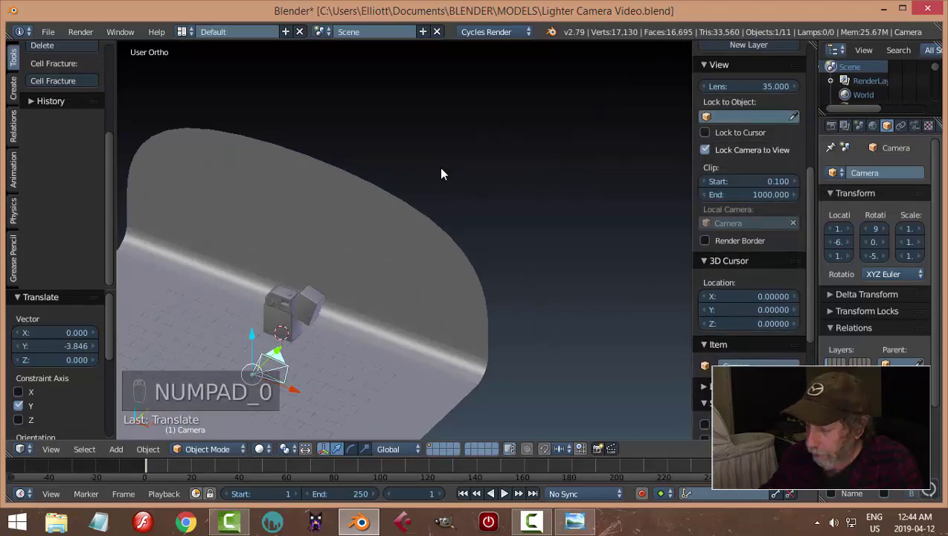
key(KP_0)
middle_drag(457, 220, 550, 268)
key(Home)
scroll(441, 256, up, 4)
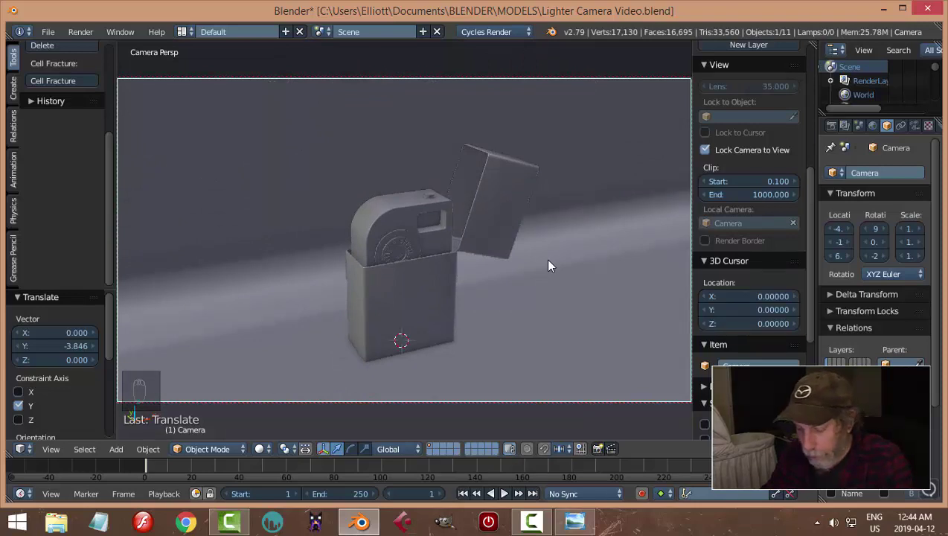
key(n)
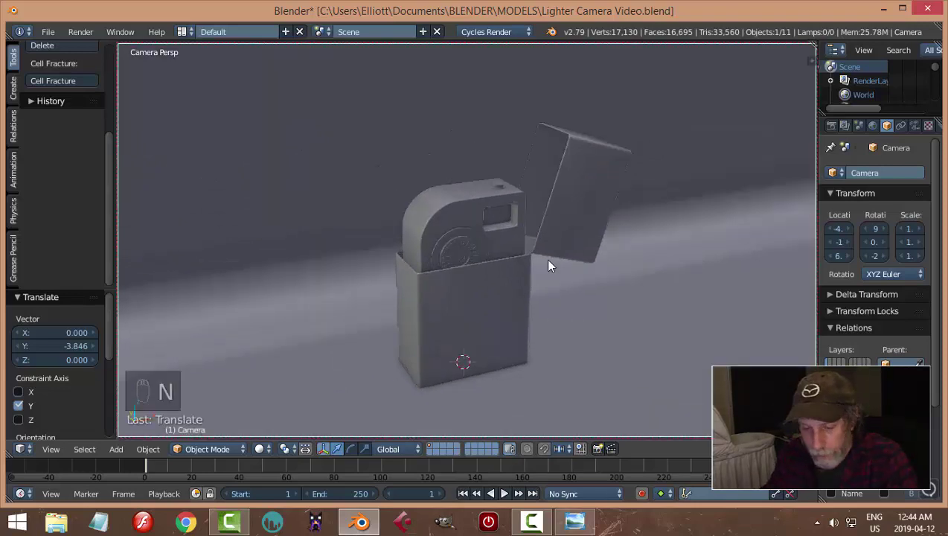
Add a Sun lamp, raise it along Z above the lighter and shift it about -1.45 along X
key(KP_0)
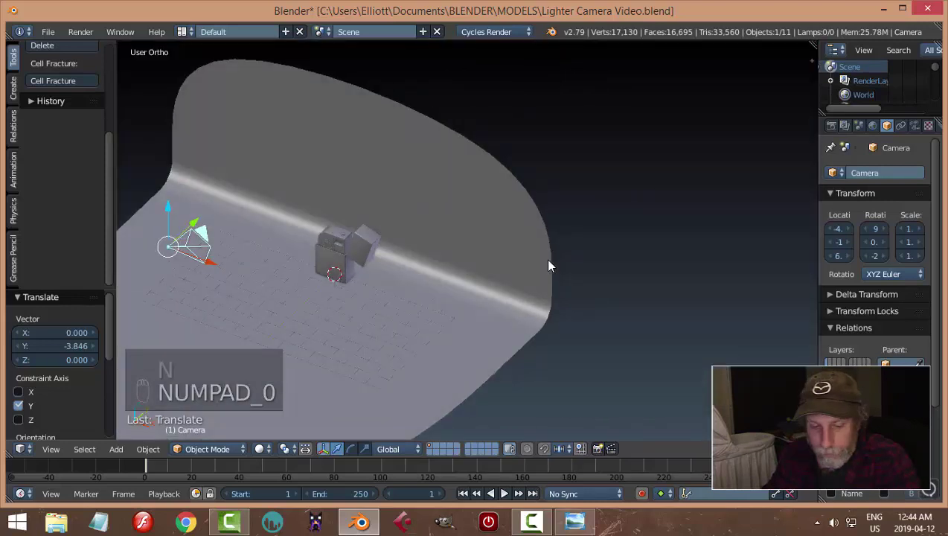
key(shift+a)
mouse_move(546, 276)
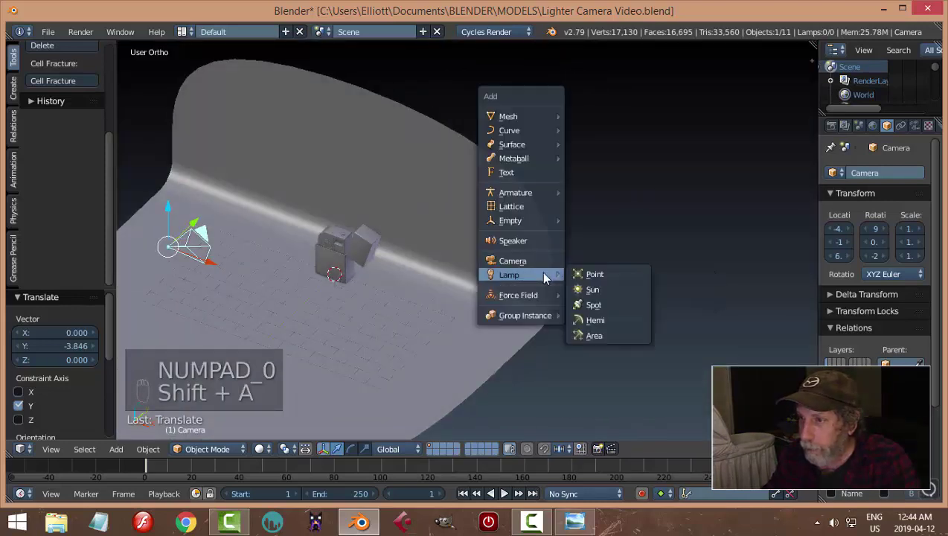
click(593, 290)
key(g)
key(z)
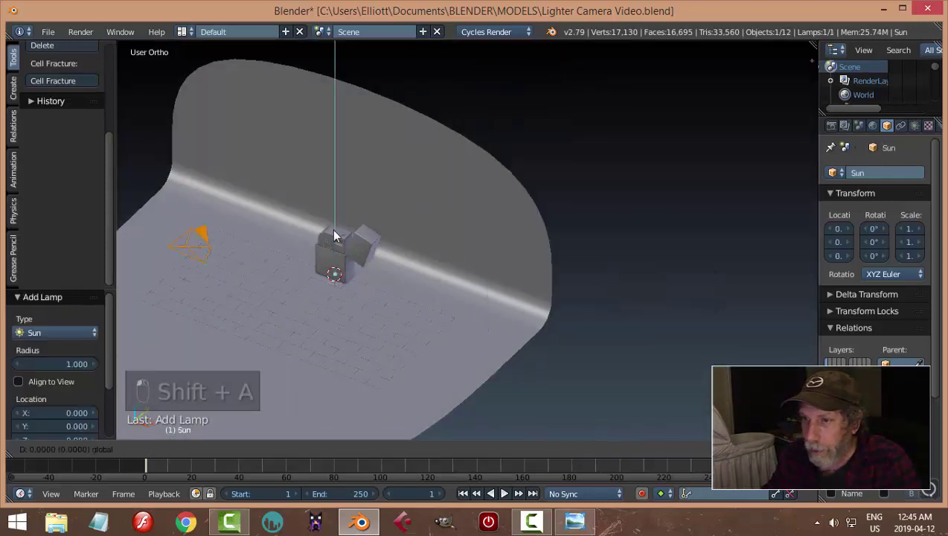
click(332, 193)
key(g)
key(x)
click(349, 201)
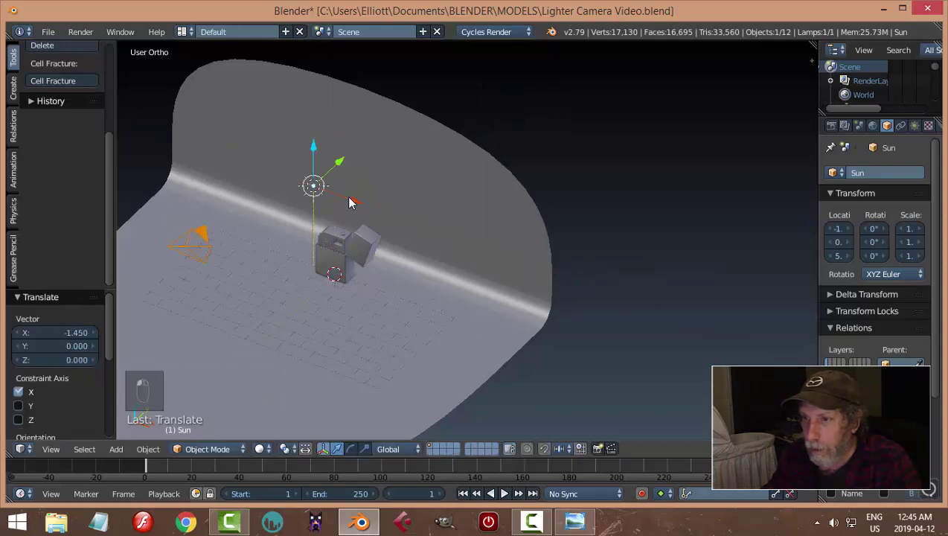
Rotate the sun lamp about -10.4°, shift it along Y, rotate it about 17.3° from another angle, and save the file
key(r)
click(370, 192)
middle_drag(389, 210, 341, 152)
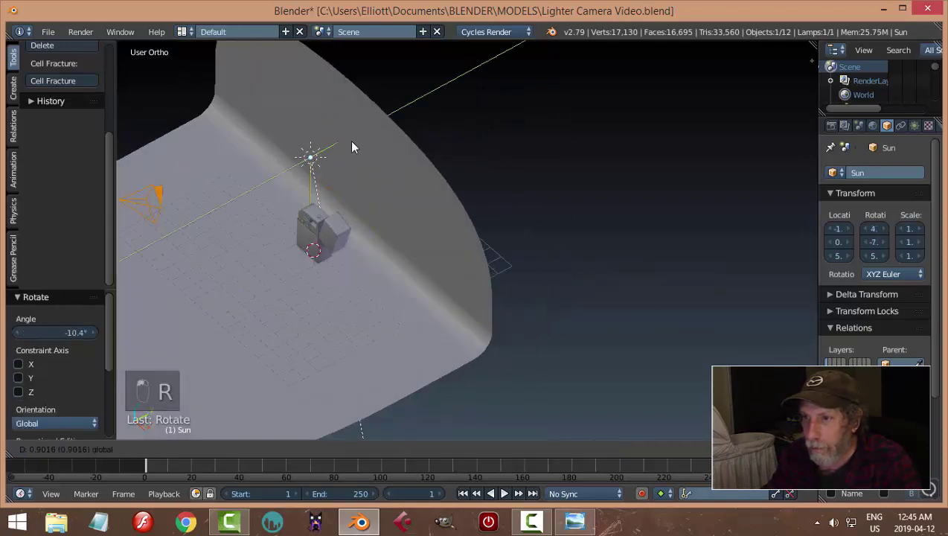
key(r)
click(349, 160)
middle_drag(378, 212, 438, 200)
key(KP_0)
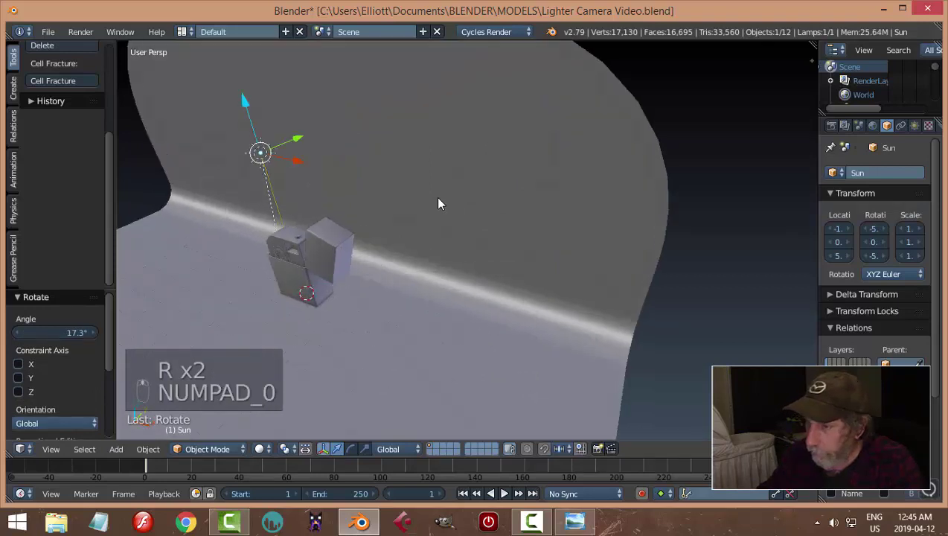
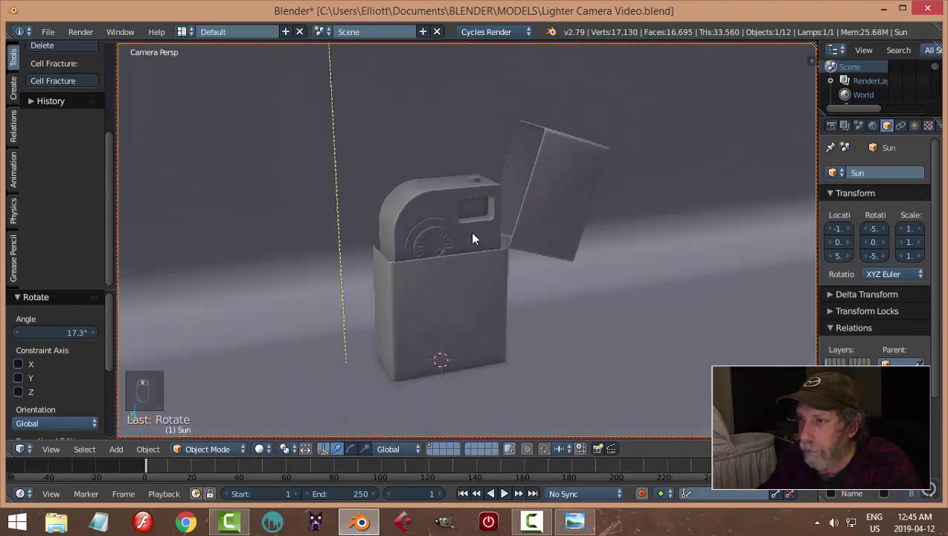
key(ctrl+s)
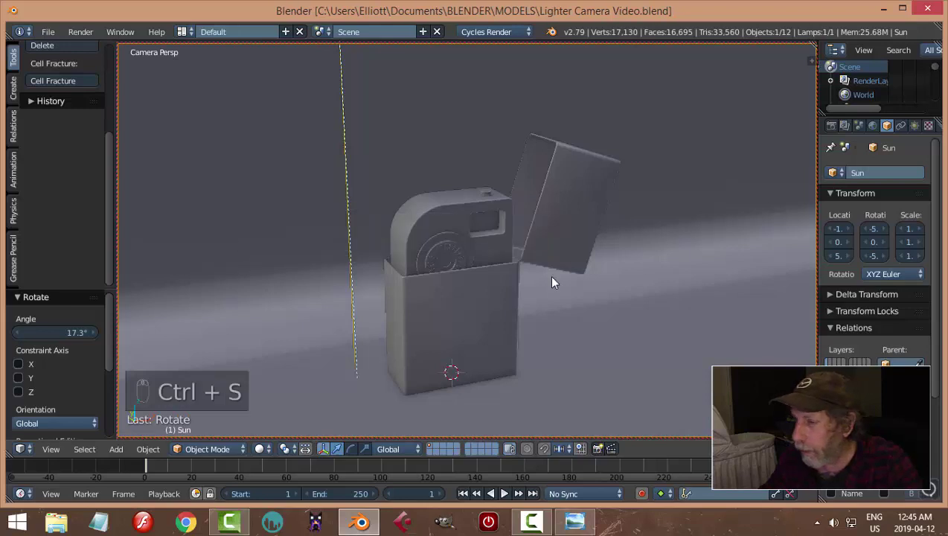
Select the backdrop, move it about 1.59 along Y and save over the existing file
right_click(624, 338)
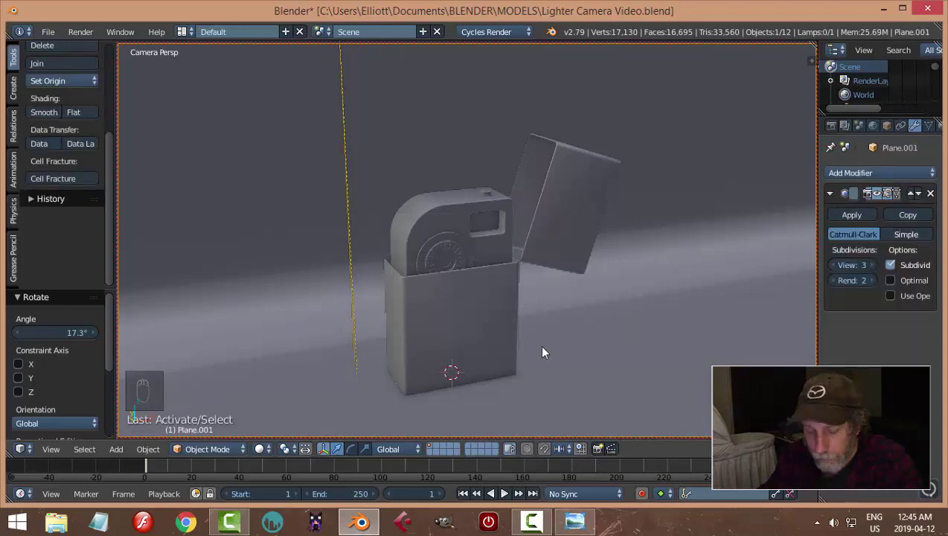
key(KP_0)
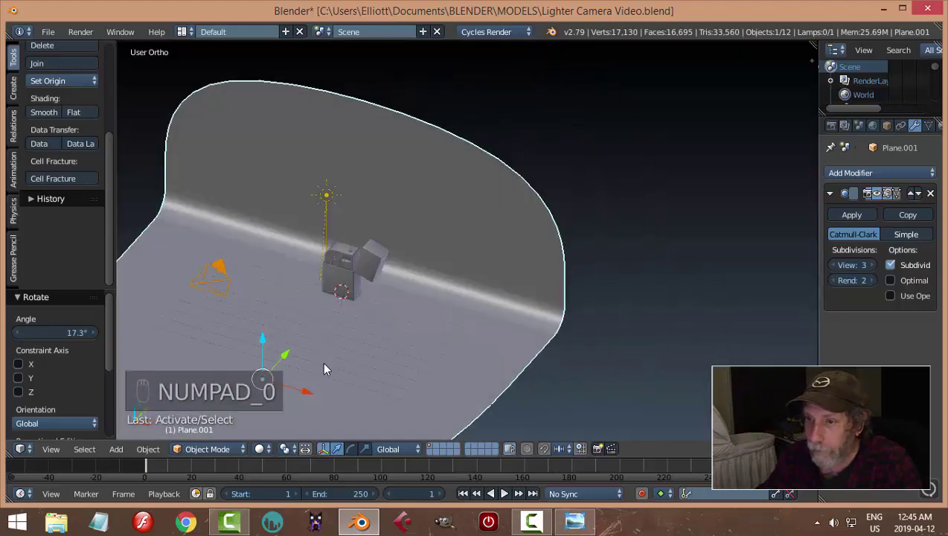
key(g)
key(y)
click(294, 333)
key(ctrl+s)
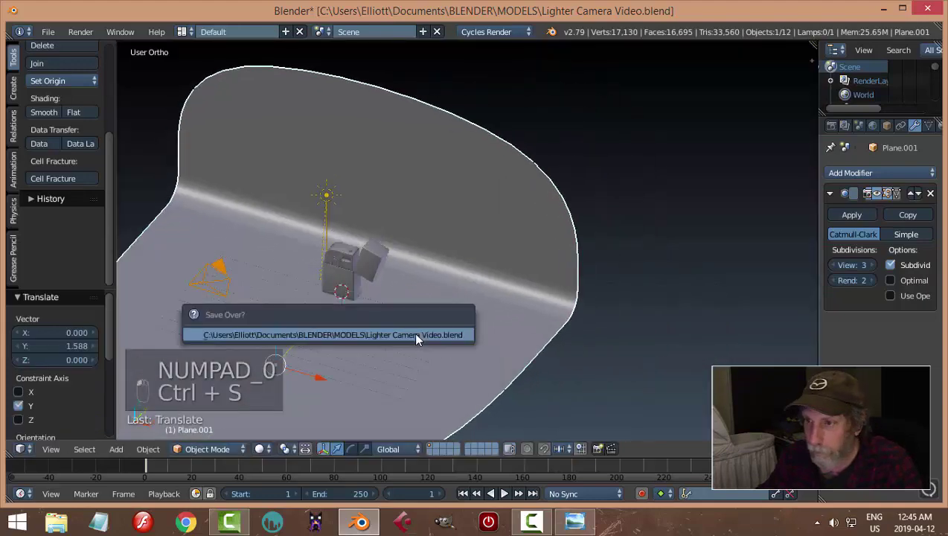
Split the 3D viewport showing the camera view, turn one half into a Node Editor and widen it
key(KP_0)
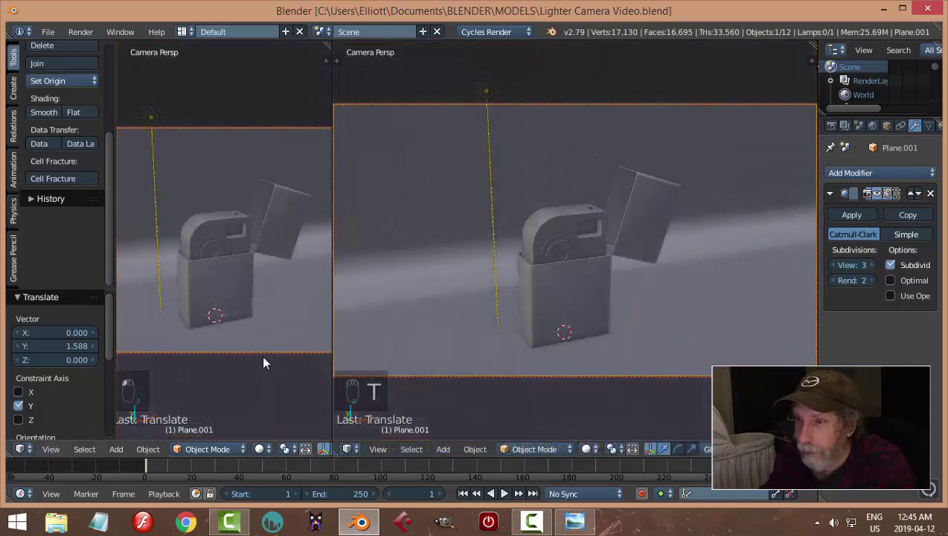
click(23, 451)
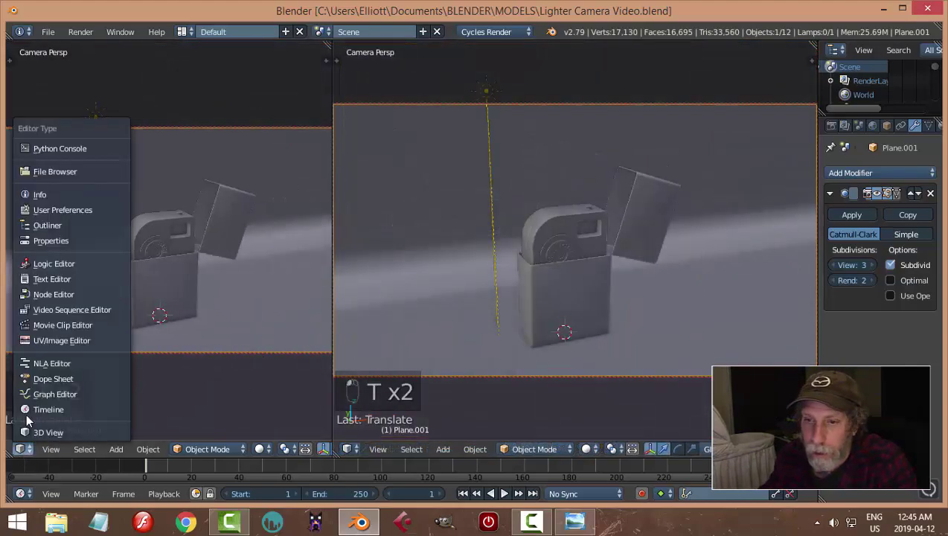
click(52, 308)
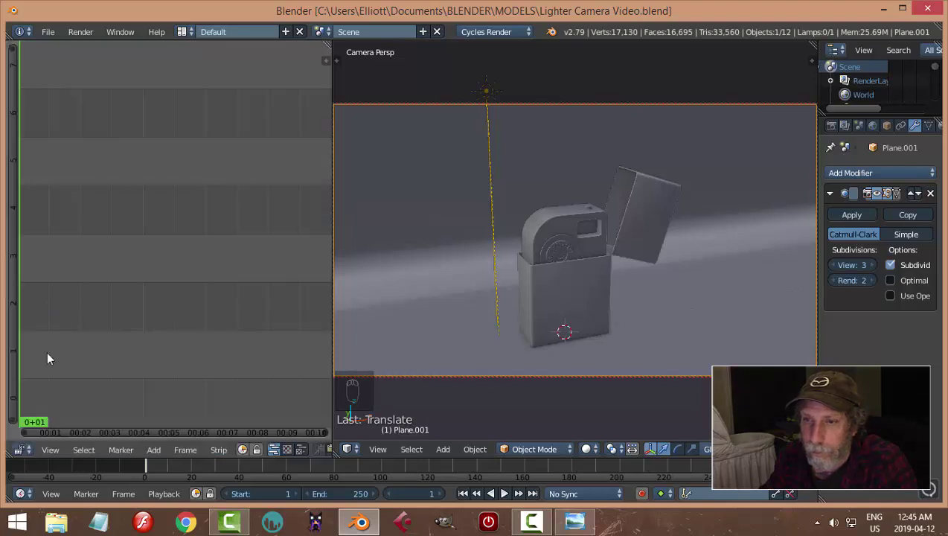
click(28, 451)
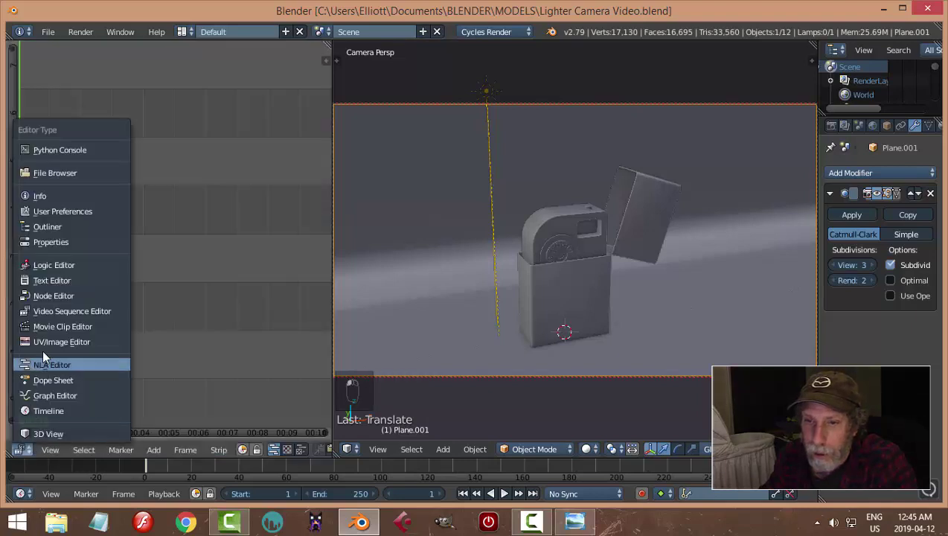
click(59, 296)
key(n)
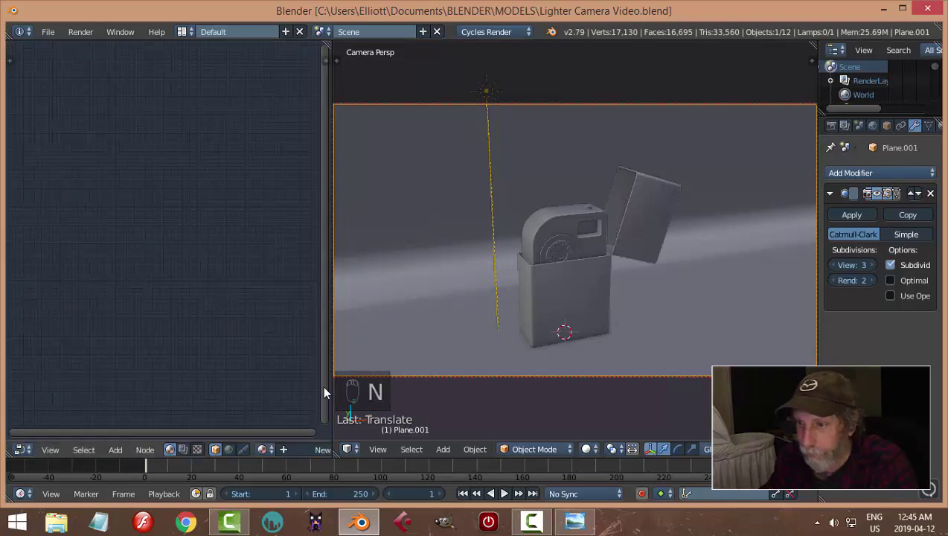
drag(332, 392, 408, 388)
Select the curved backdrop, rotate it about -20° around the global Z axis, and save over the existing file
middle_drag(500, 388, 661, 305)
right_click(721, 302)
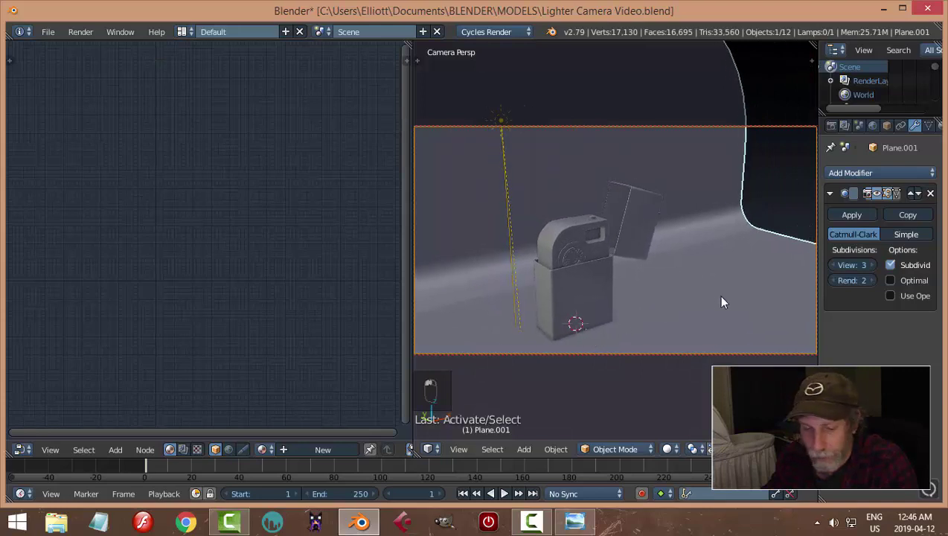
key(r)
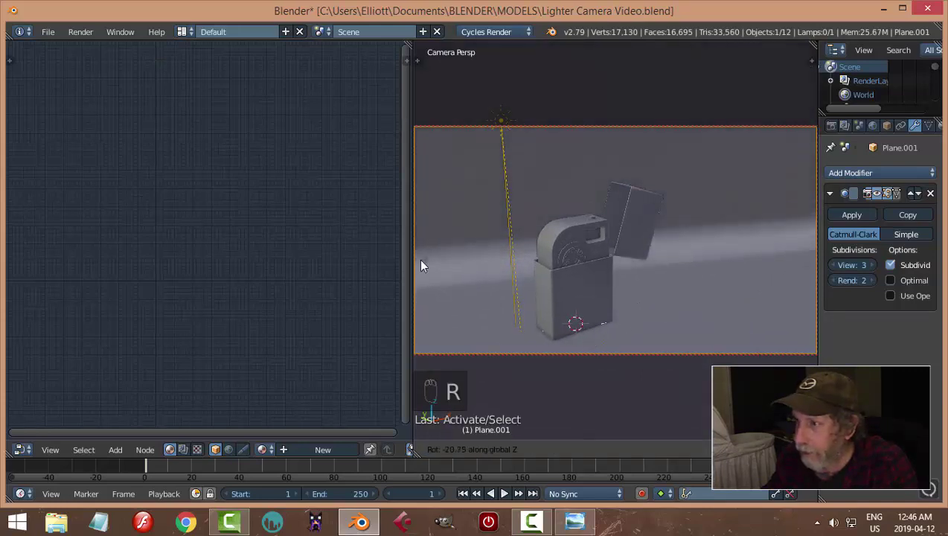
click(447, 265)
middle_drag(544, 276, 574, 273)
key(ctrl+s)
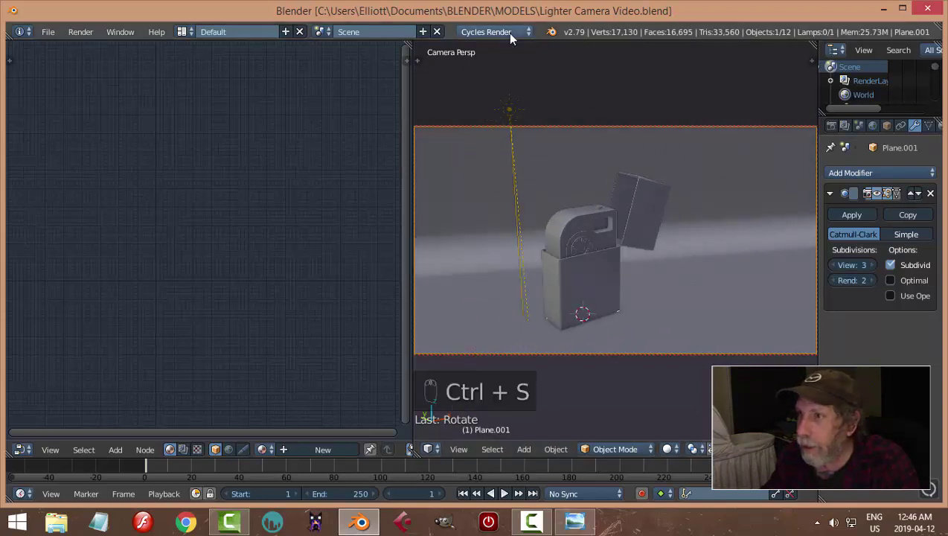
Create a new material on the lighter's lower case and delete its default Diffuse BSDF node
right_click(621, 285)
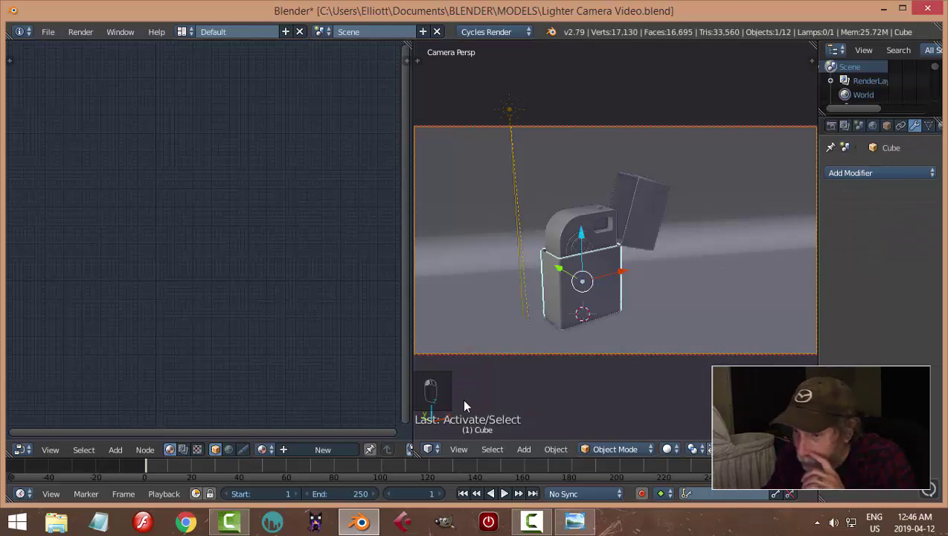
scroll(926, 130, right, 2)
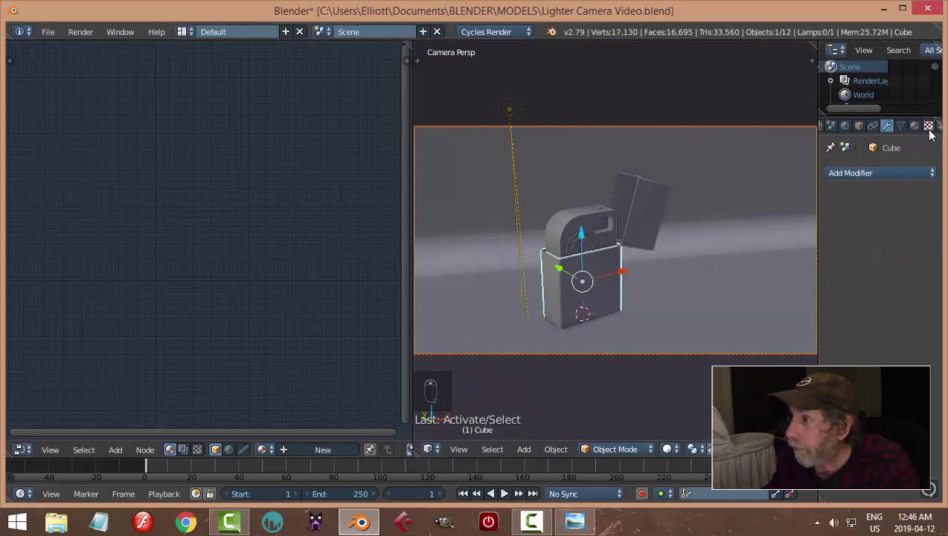
click(916, 126)
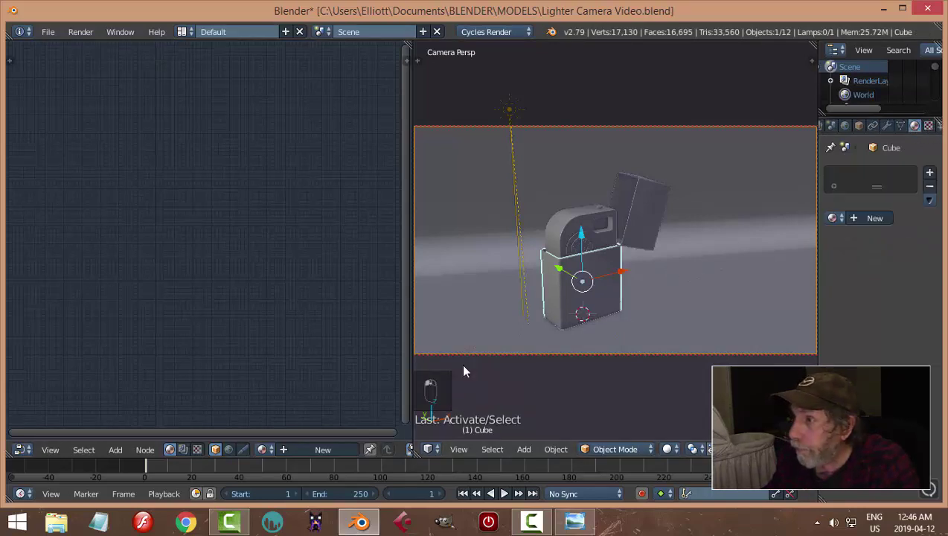
click(304, 451)
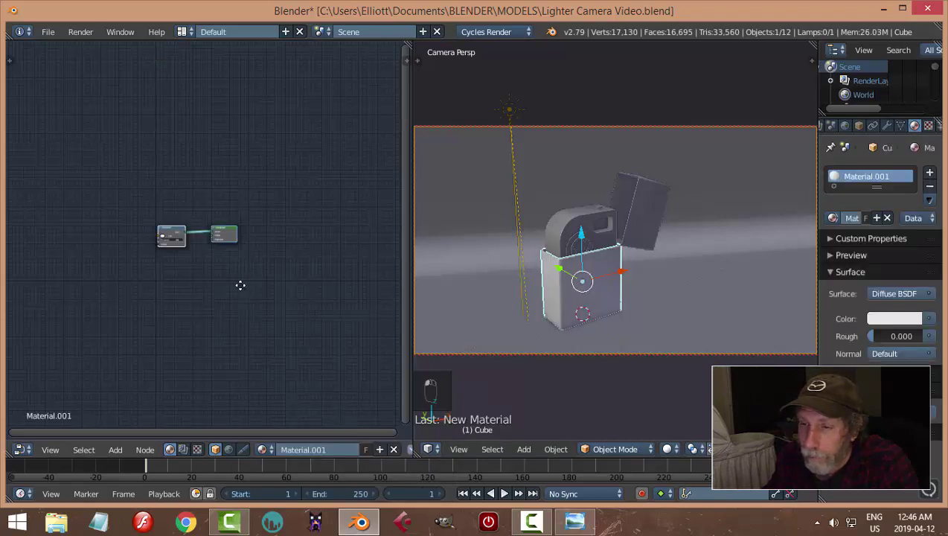
scroll(241, 285, up, 5)
key(x)
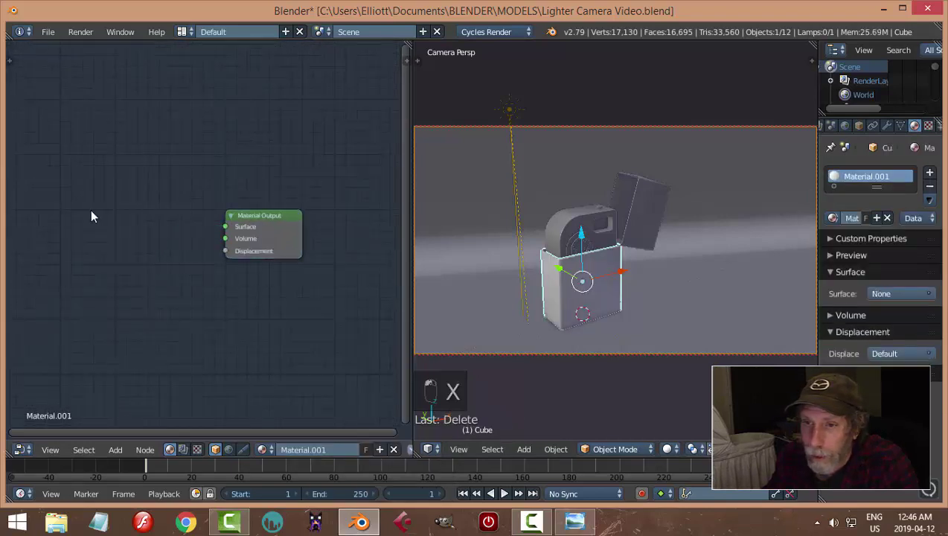
Add a Principled BSDF node and connect its BSDF output to the Material Output's Surface input
scroll(174, 278, up, 2)
key(shift+a)
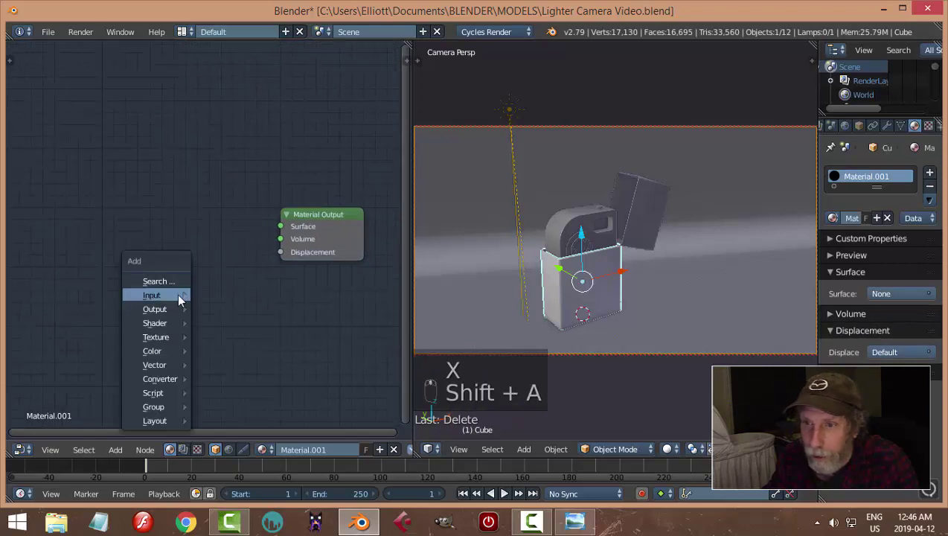
mouse_move(172, 329)
click(247, 199)
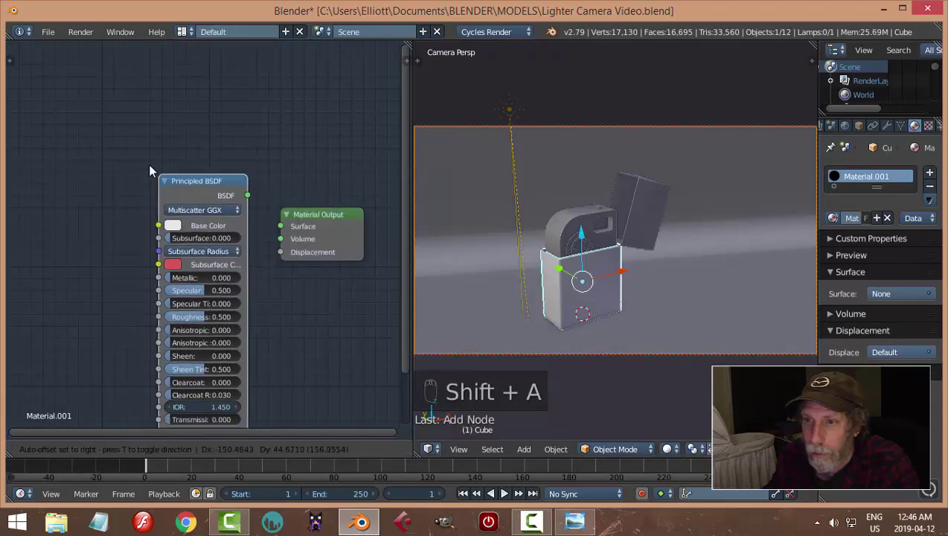
click(123, 143)
click(219, 172)
drag(219, 173, 281, 227)
Darken the Principled BSDF's base colour to a light grey and set Metallic to 0.6 and Roughness to 0.3
click(145, 203)
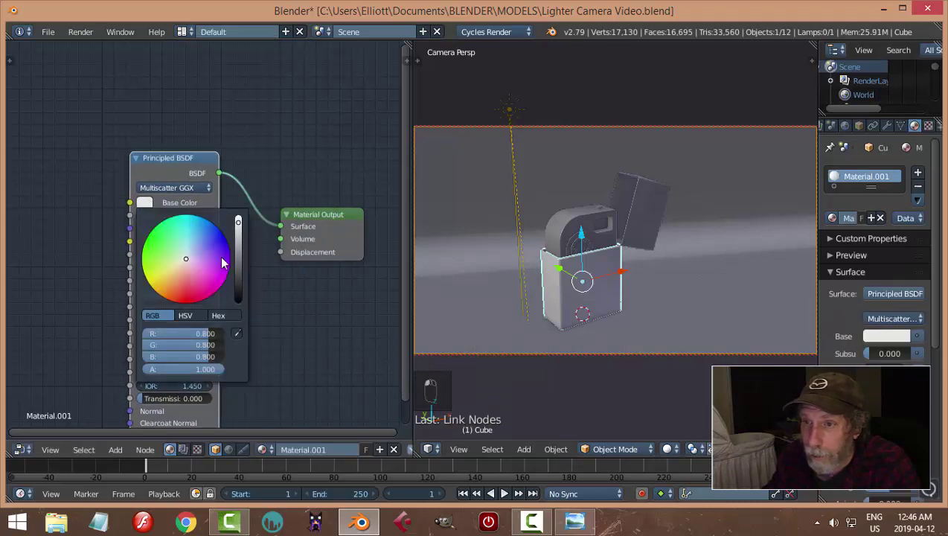
click(239, 239)
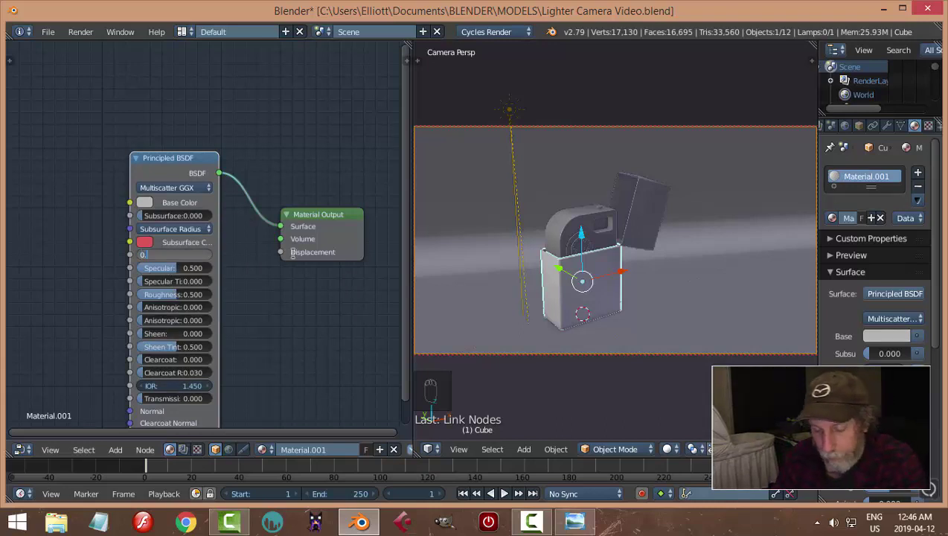
text(0.6)
key(Return)
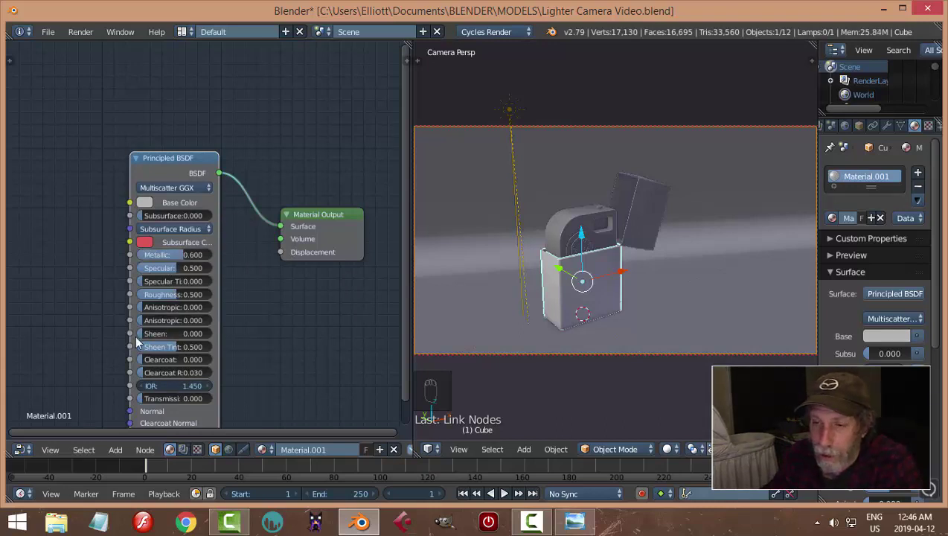
click(186, 294)
text(0.)
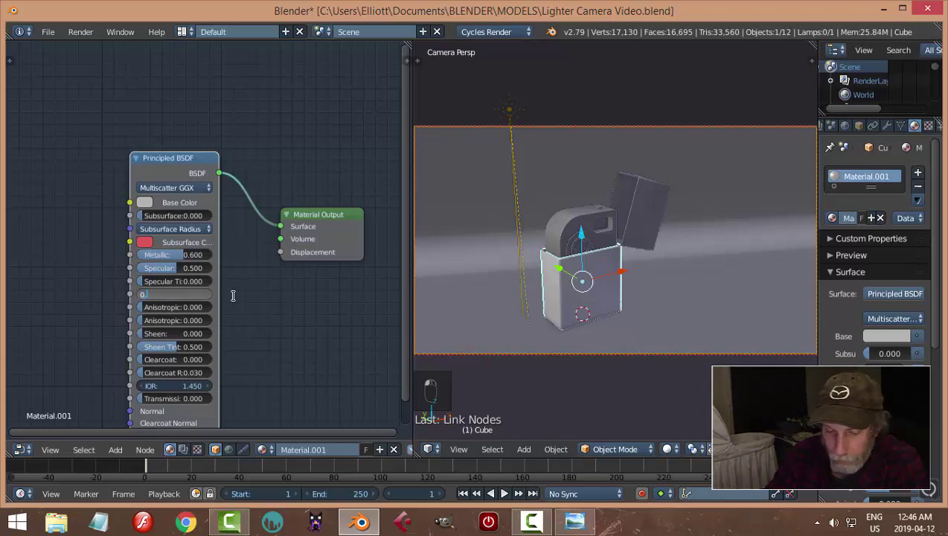
text(3)
key(Return)
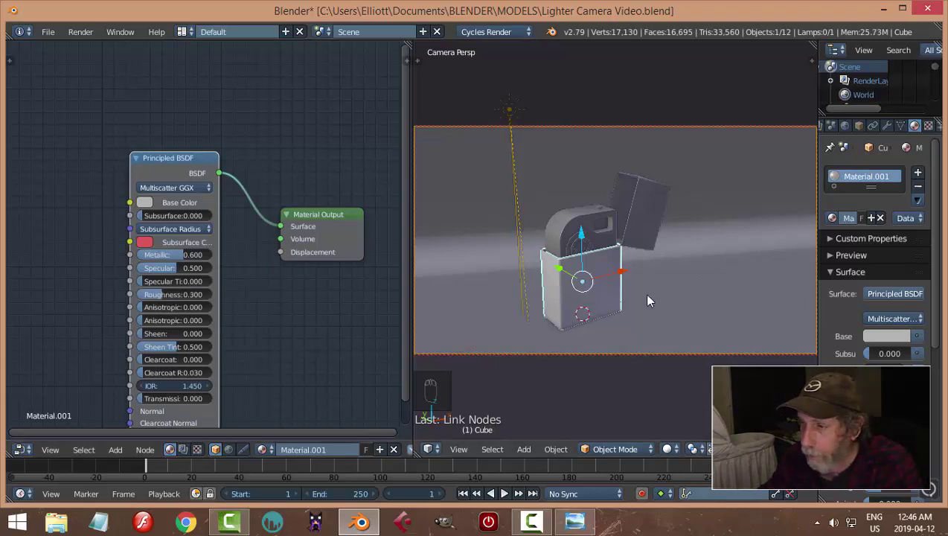
Rename the lighter case's material as metal
scroll(646, 293, up, 4)
scroll(670, 294, down, 2)
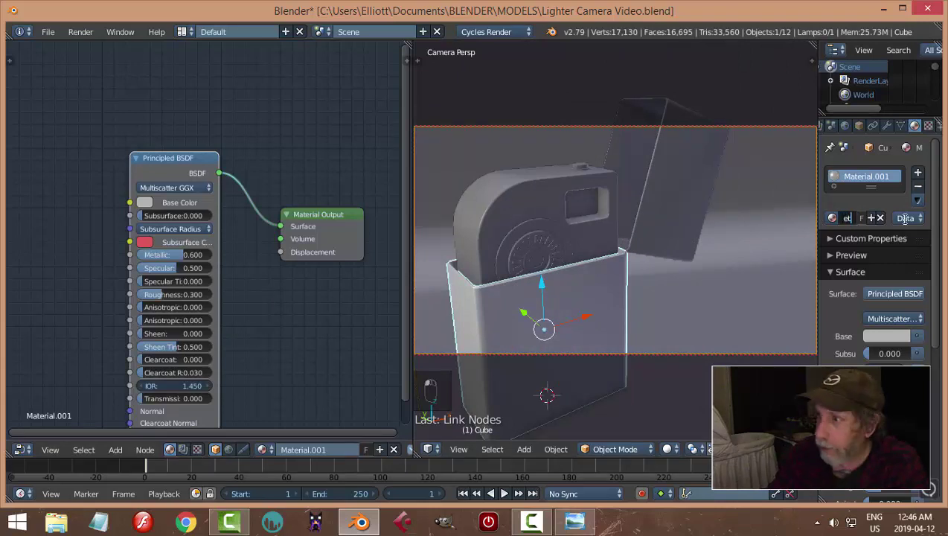
text(metal)
key(Return)
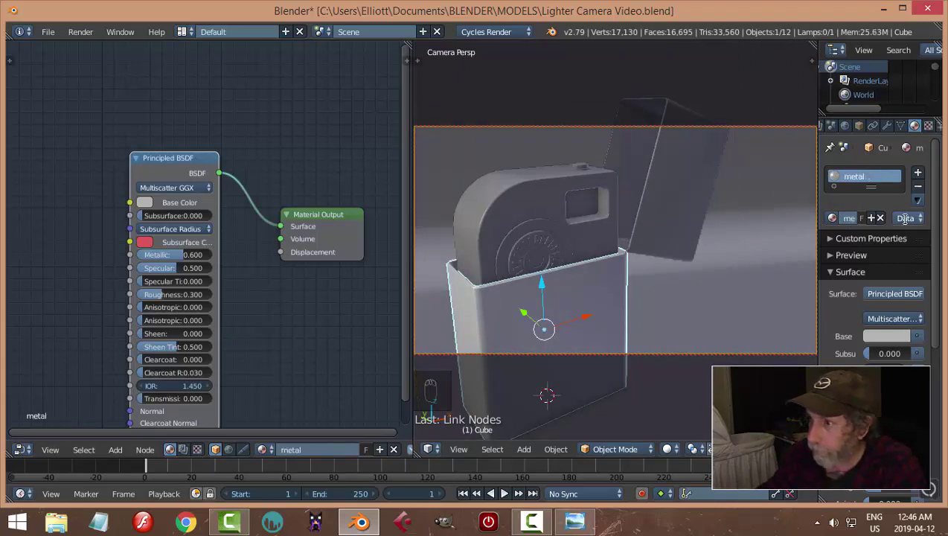
Assign the existing metal material to the lighter's lid, the inner camera body and the round dial on its front
right_click(680, 192)
click(834, 218)
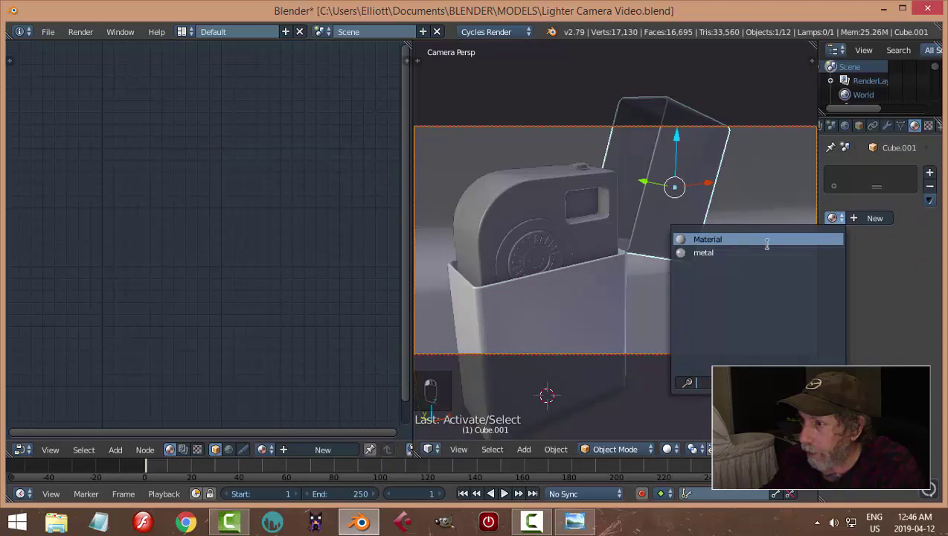
click(757, 253)
right_click(506, 204)
click(833, 218)
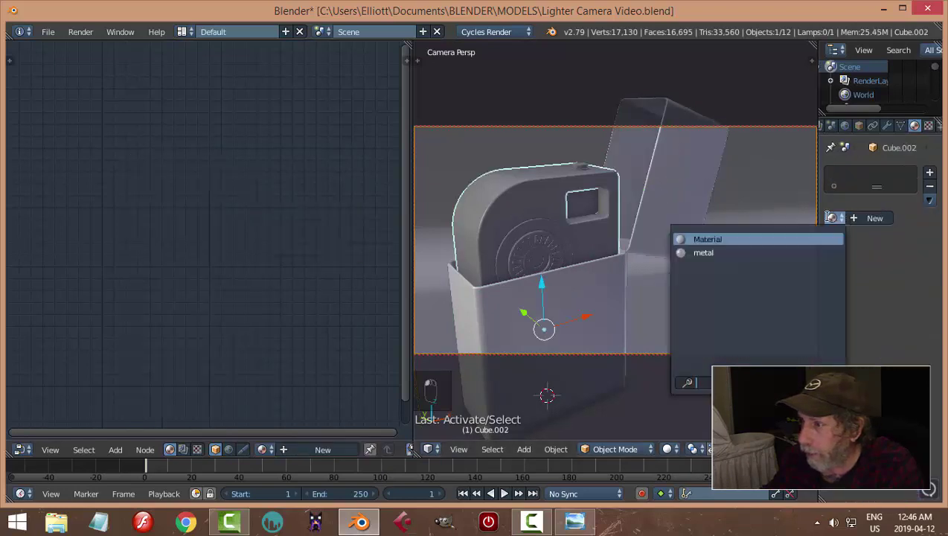
click(714, 253)
right_click(541, 230)
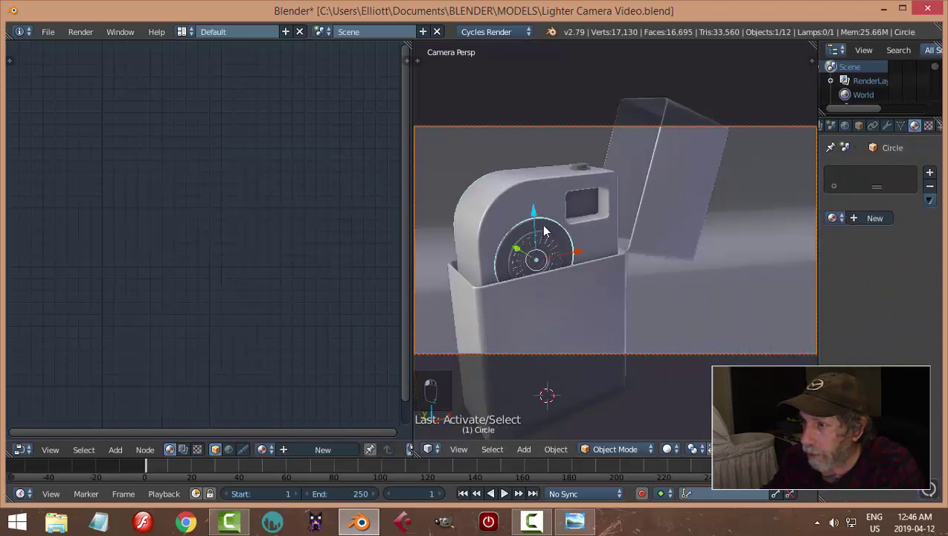
click(833, 218)
click(734, 253)
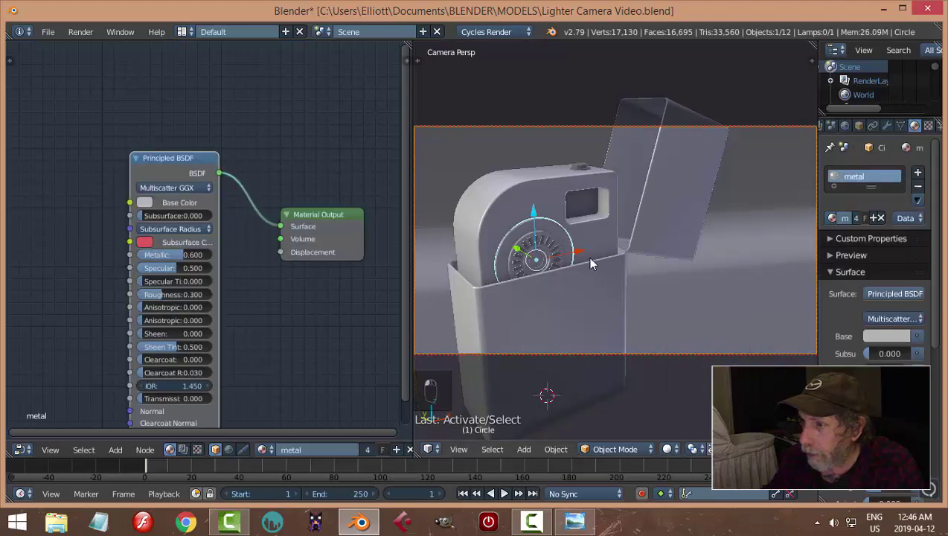
Frame the dial outside the camera view, select its ring of radial slots and assign them an existing material
middle_drag(521, 248, 649, 251)
scroll(550, 253, down, 3)
key(KP_0)
key(KP_Decimal)
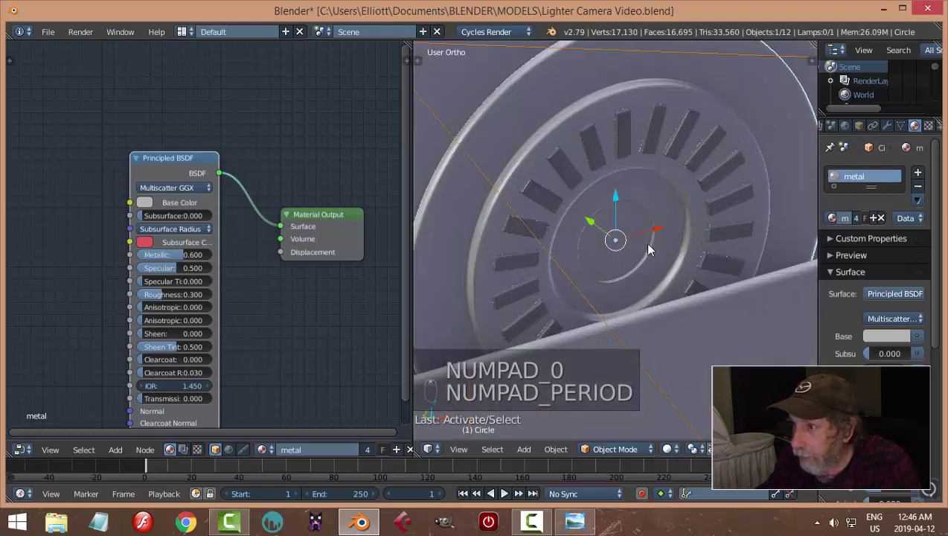
right_click(626, 145)
click(835, 218)
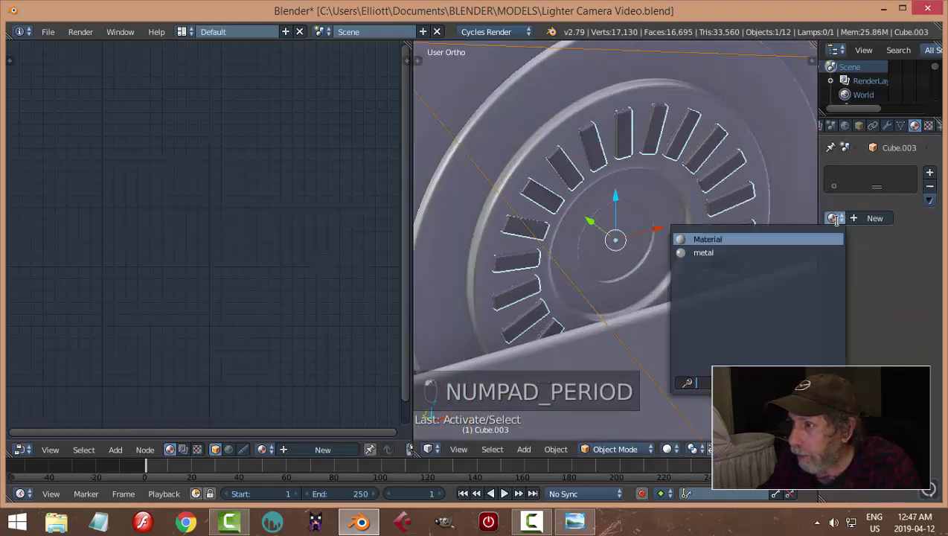
click(754, 244)
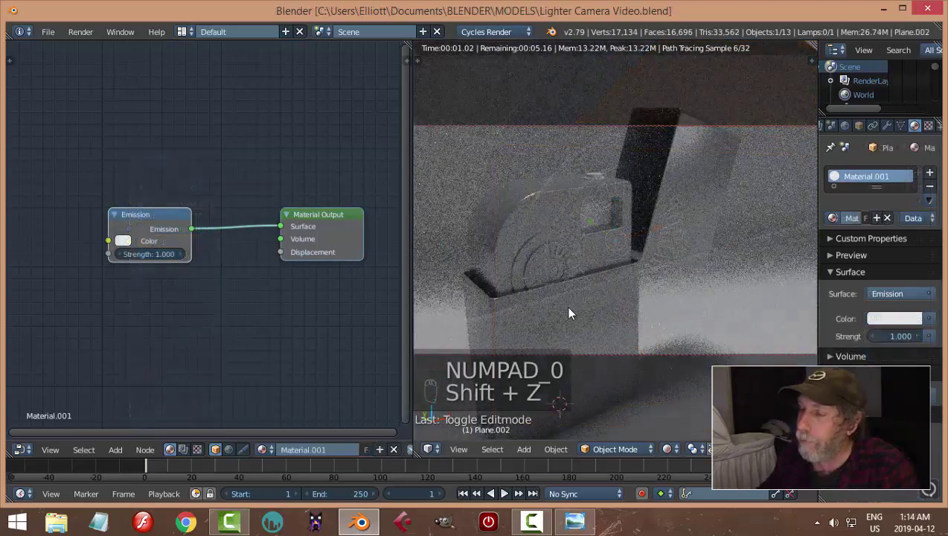
Leave the rendered preview and camera view, then rotate the Sun lamp so it aims through the lighter
key(shift+z)
key(KP_0)
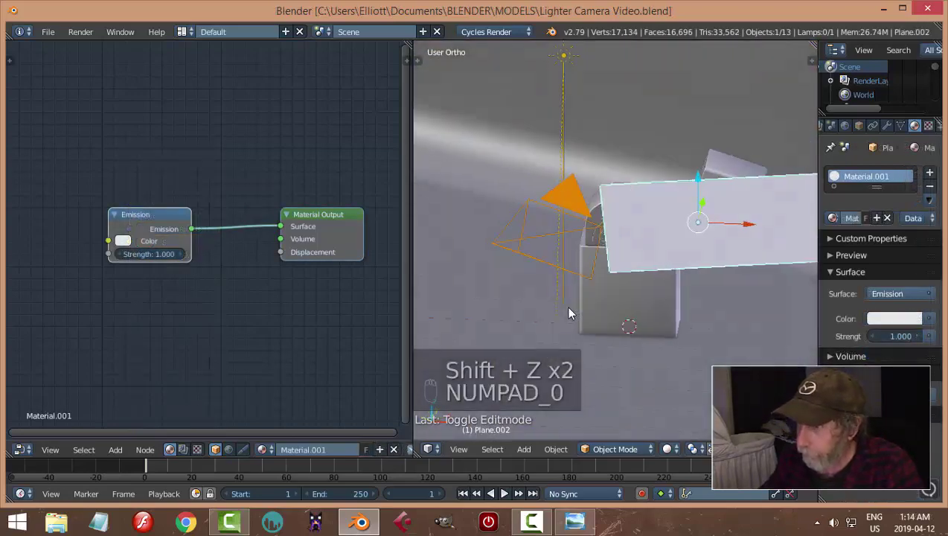
middle_drag(629, 292, 624, 178)
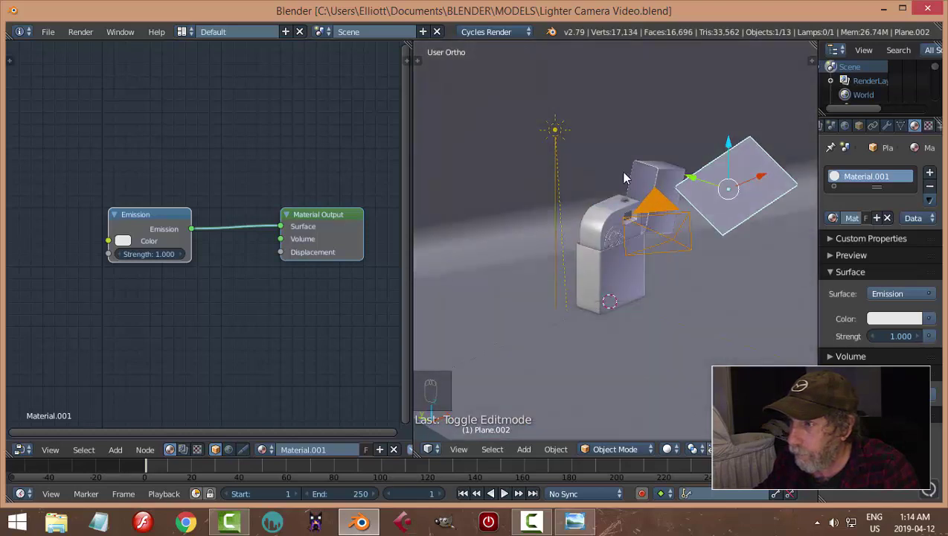
right_click(557, 130)
right_click(573, 141)
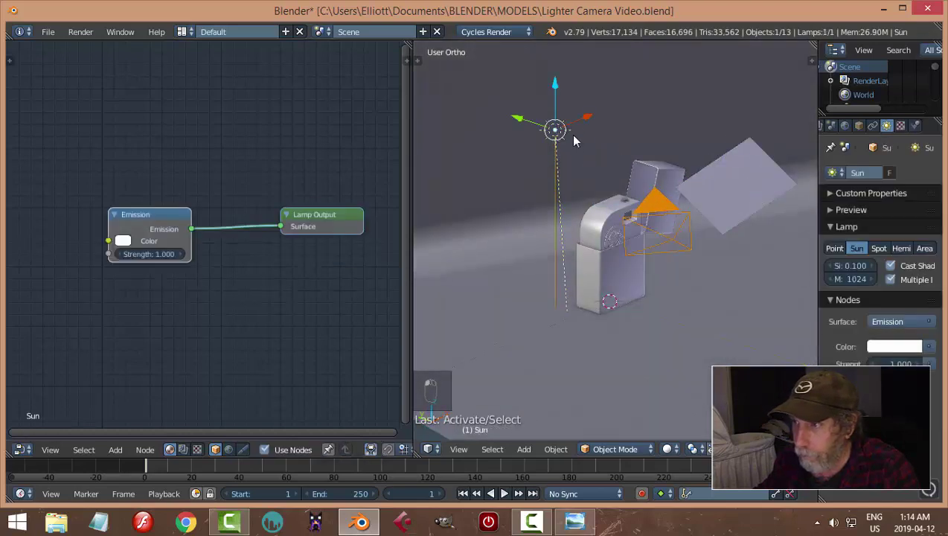
right_click(601, 142)
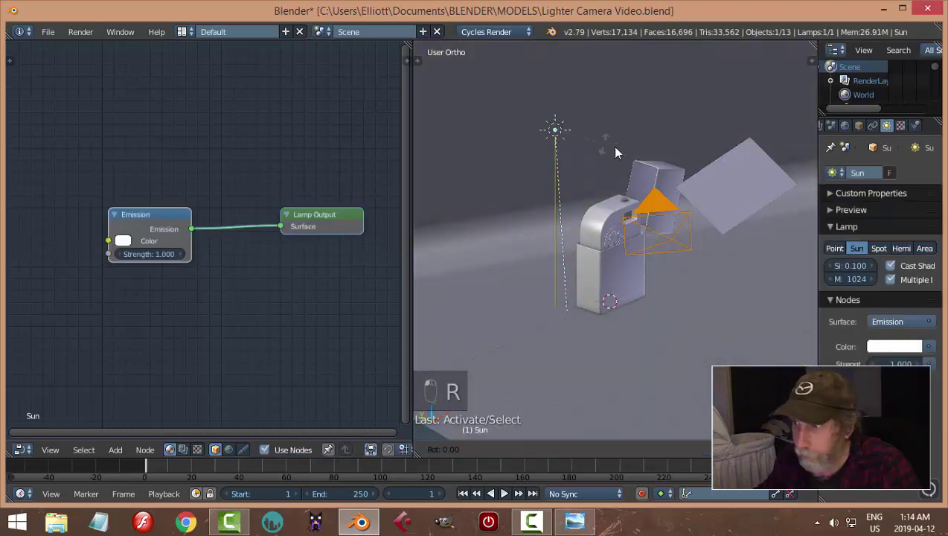
Select the emissive plane beside the lighter and rotate it freely in the angled view
right_click(730, 183)
middle_drag(730, 203, 720, 209)
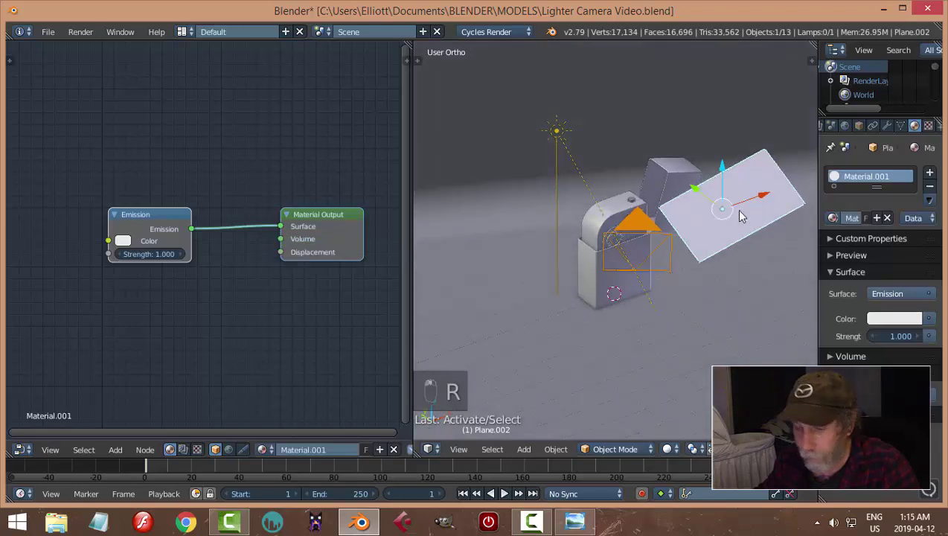
key(r)
click(755, 208)
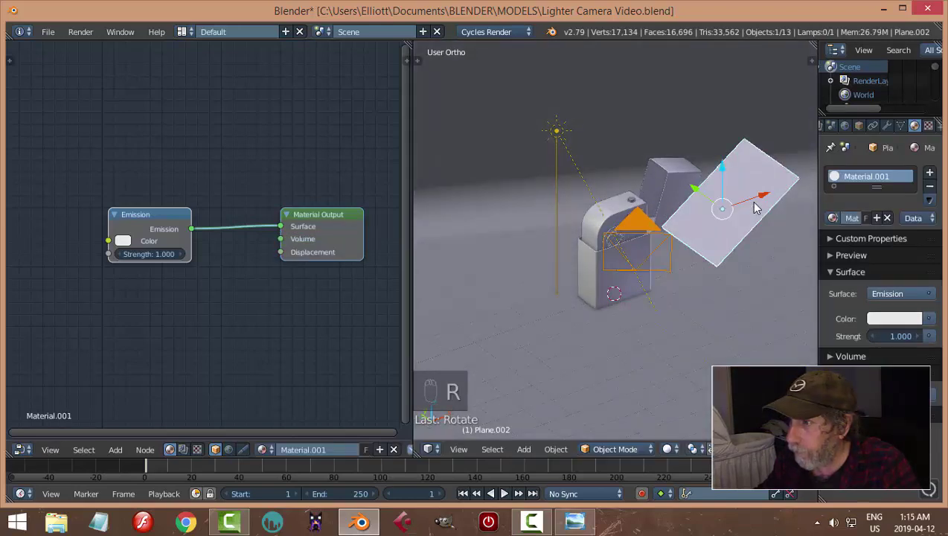
Check the emissive plane from the front and rotate it around the global Y axis
key(KP_1)
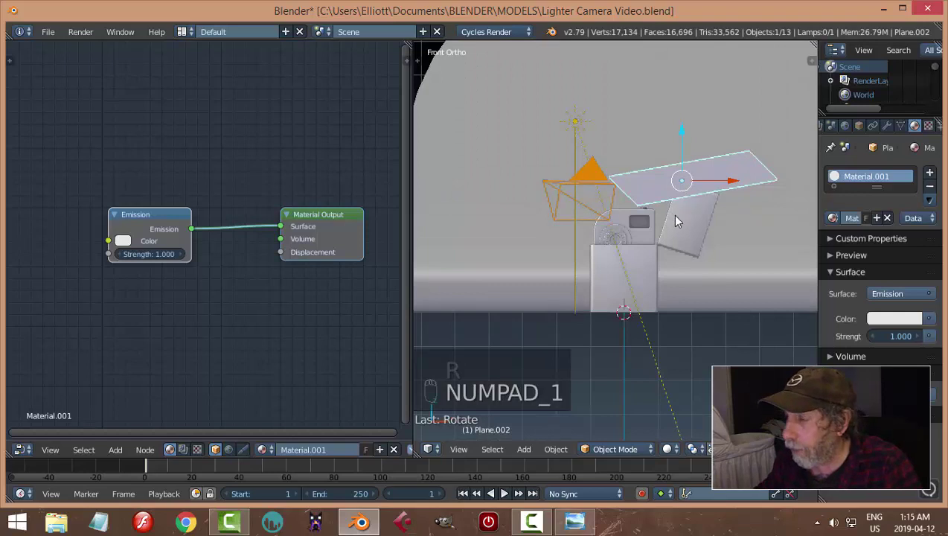
middle_drag(709, 224, 793, 245)
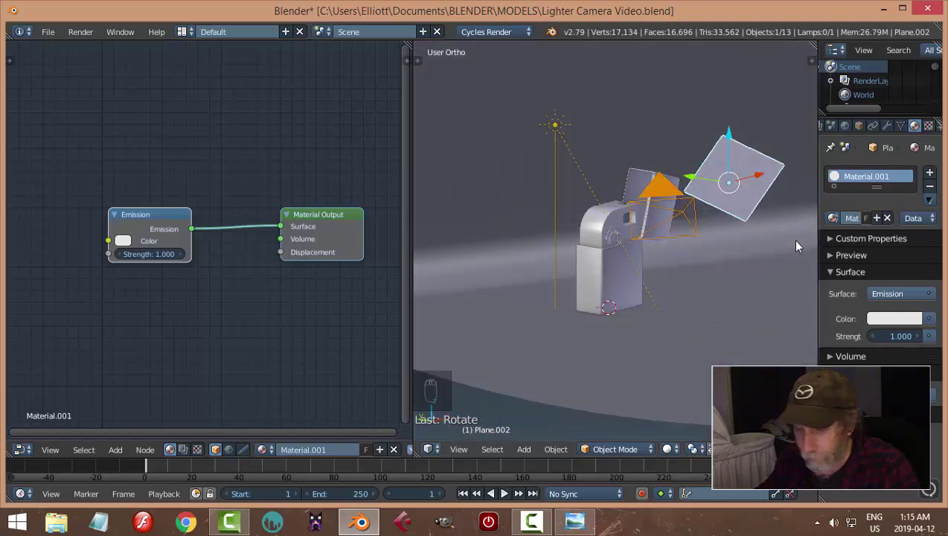
key(r)
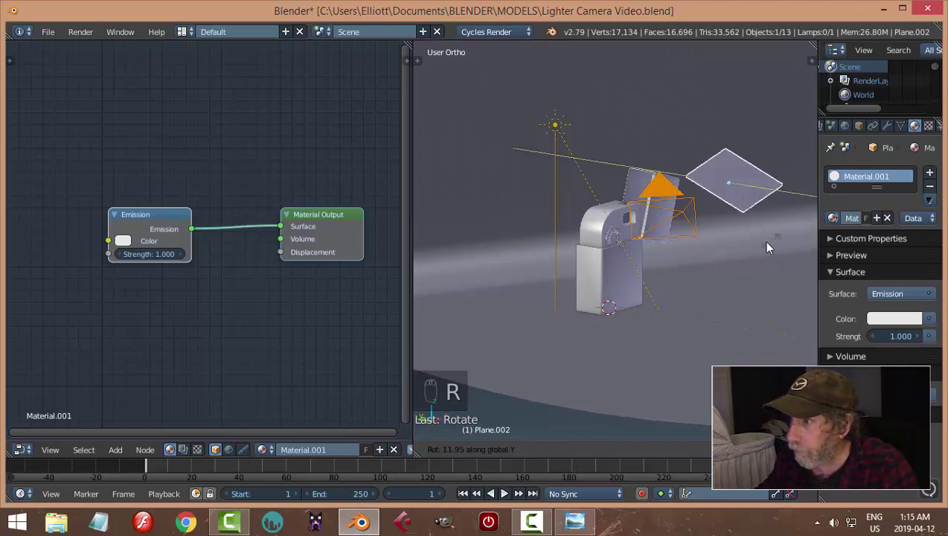
click(755, 241)
Rotate the emissive plane around the global Z axis and move it along Y towards the lid
middle_drag(755, 242, 750, 222)
key(r)
key(z)
click(776, 264)
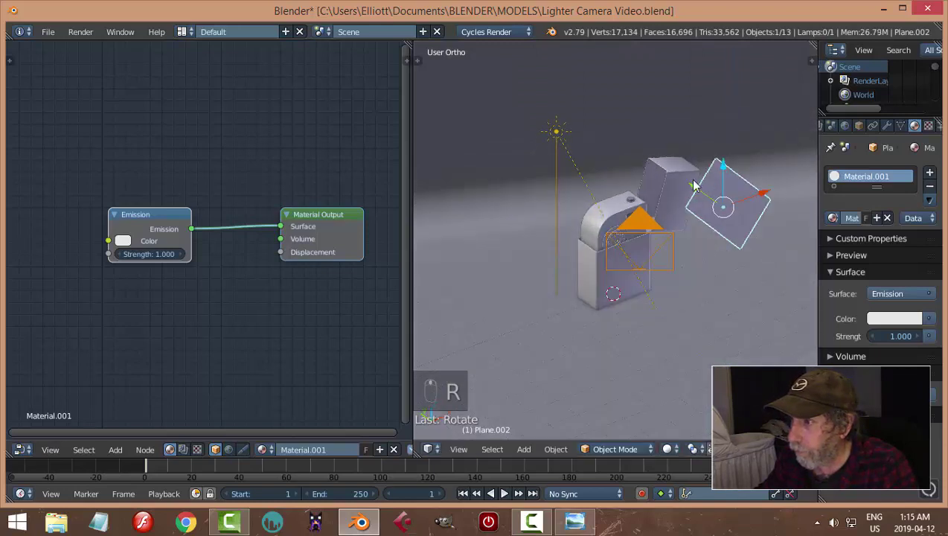
drag(693, 184, 663, 161)
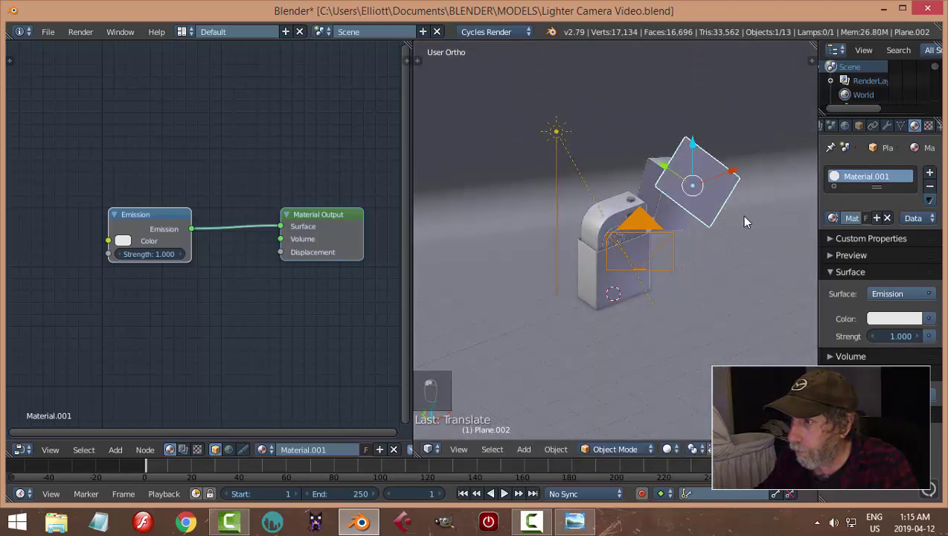
Set the emissive plane's emission strength to 15 and check the lighting in a rendered preview through the camera
click(896, 337)
text(1)
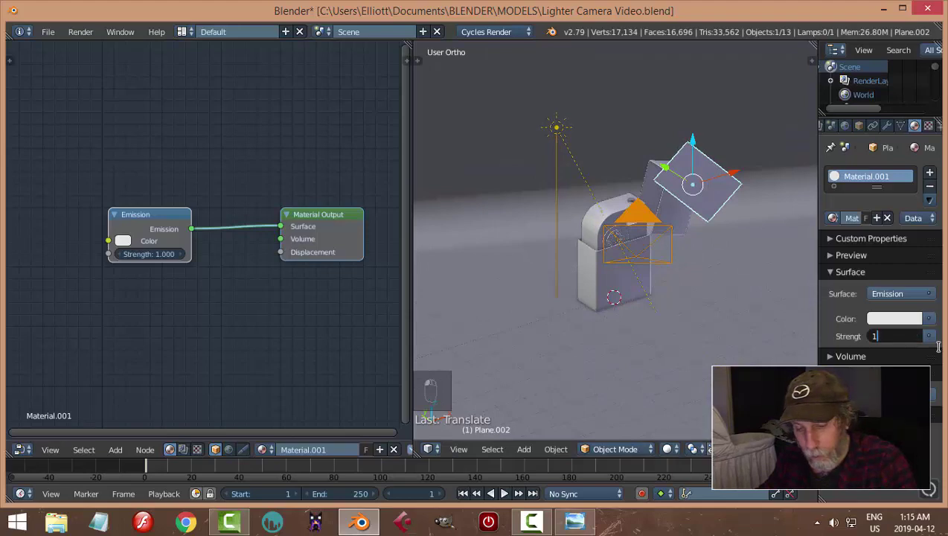
text(5)
key(Return)
key(KP_0)
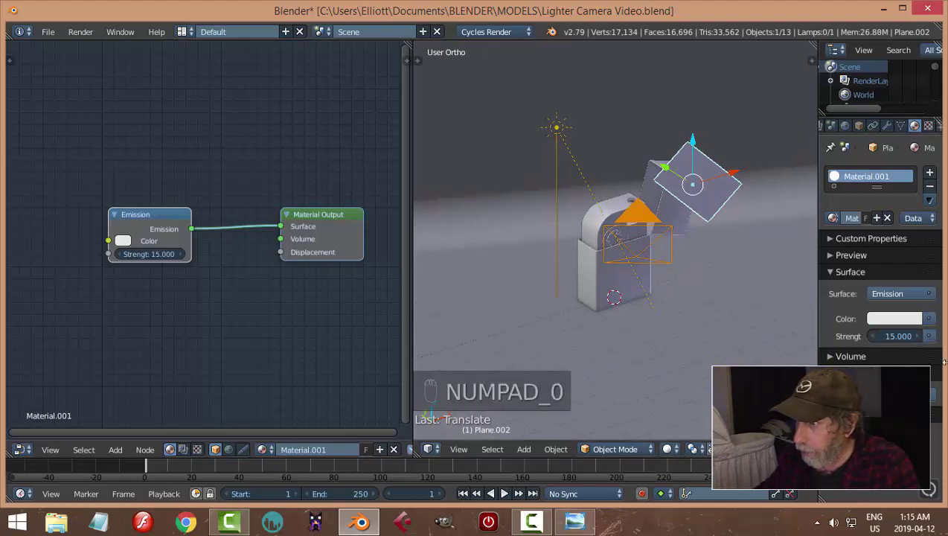
key(KP_0)
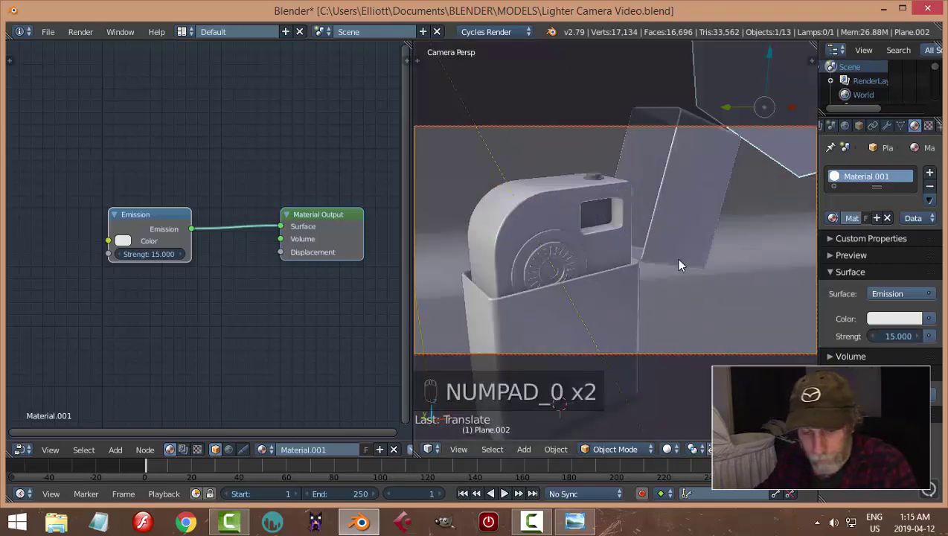
key(shift+z)
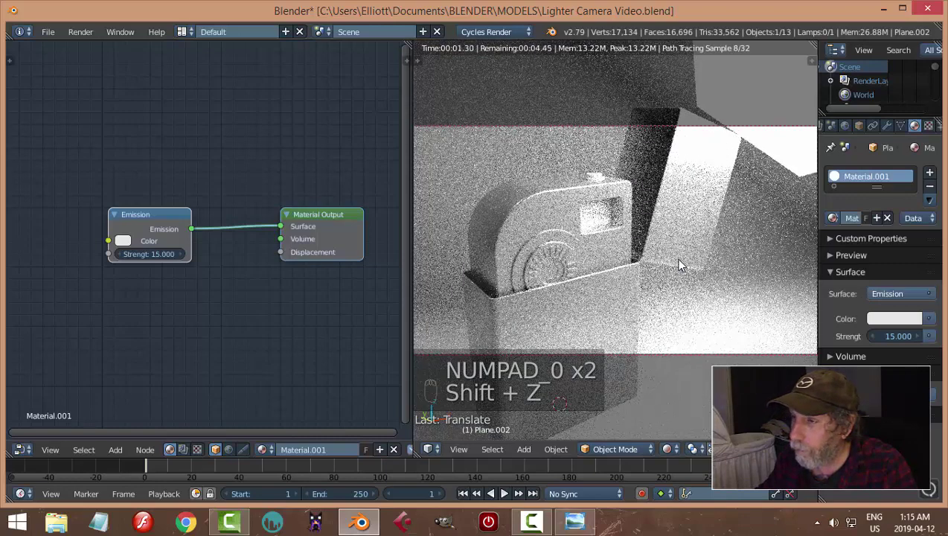
key(shift+z)
Turn off the emissive plane's camera ray visibility in its Cycles settings and check the result in the rendered preview
click(859, 125)
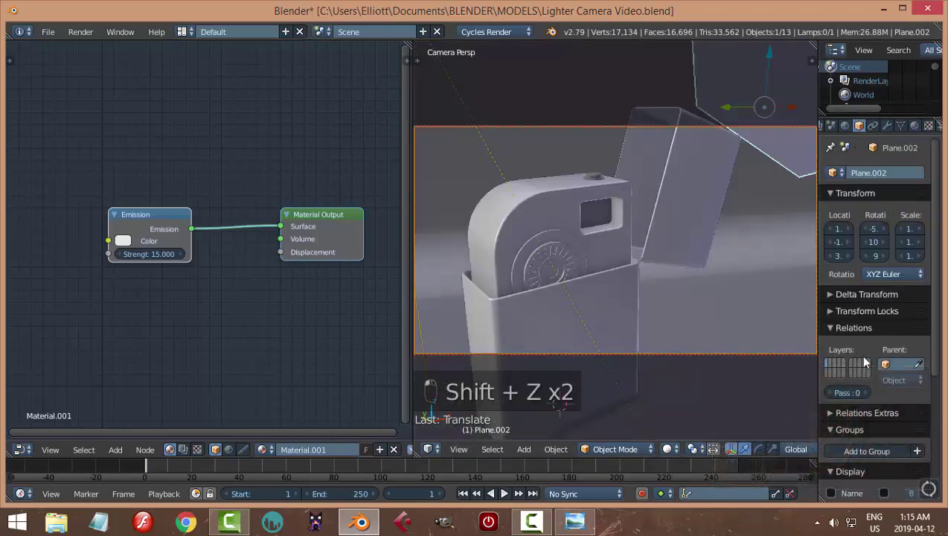
scroll(877, 315, down, 6)
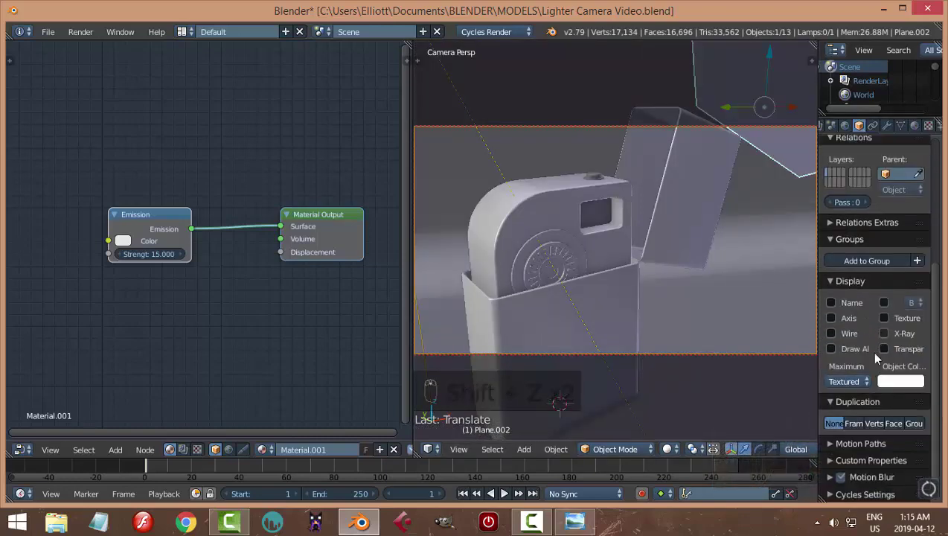
click(832, 496)
scroll(864, 452, down, 4)
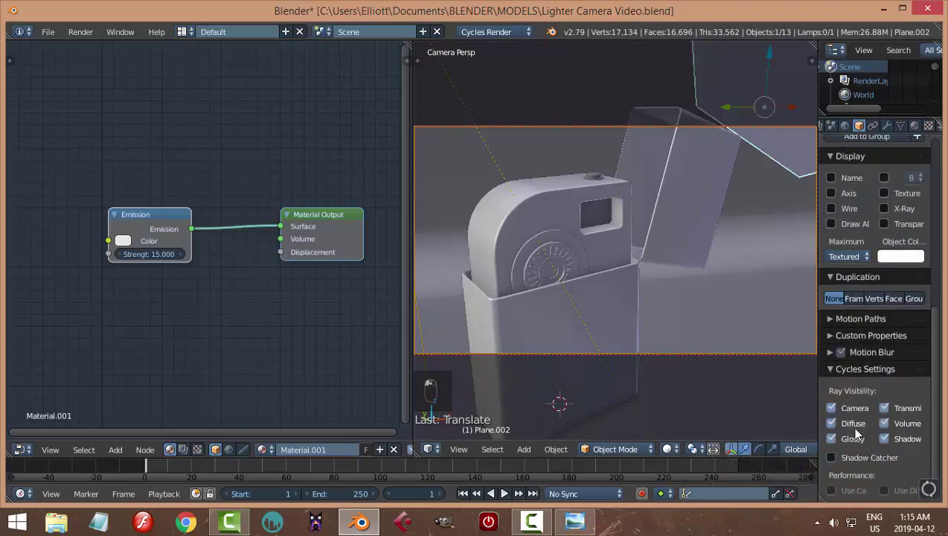
key(shift+z)
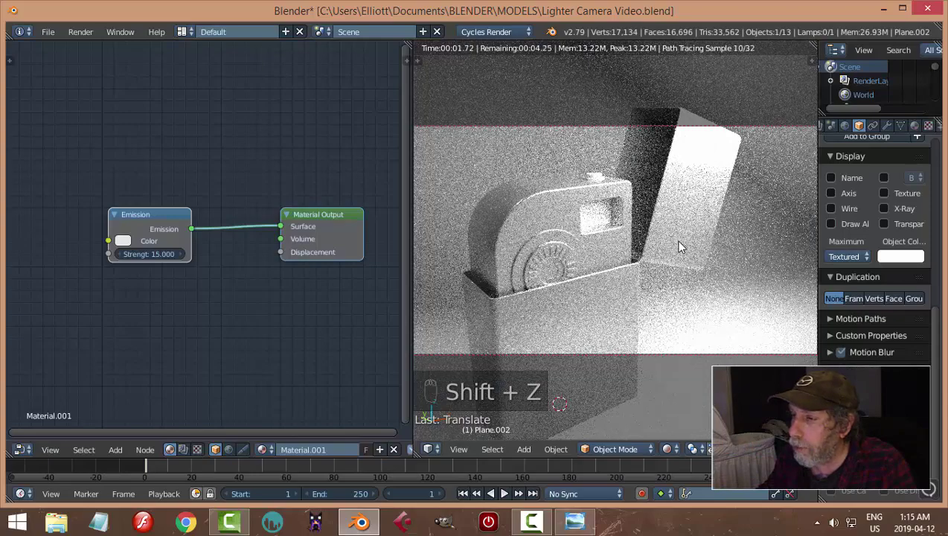
key(shift+z)
Reframe the camera to take in the whole lighter, preview the render and save the file over the existing one
mouse_move(660, 258)
middle_down()
mouse_move(711, 258)
mouse_move(700, 251)
middle_up()
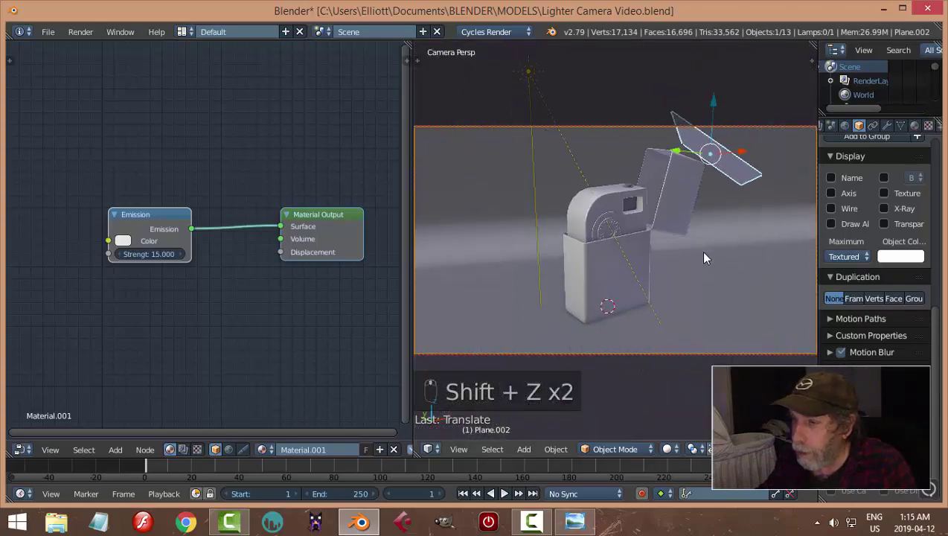
key(shift+z)
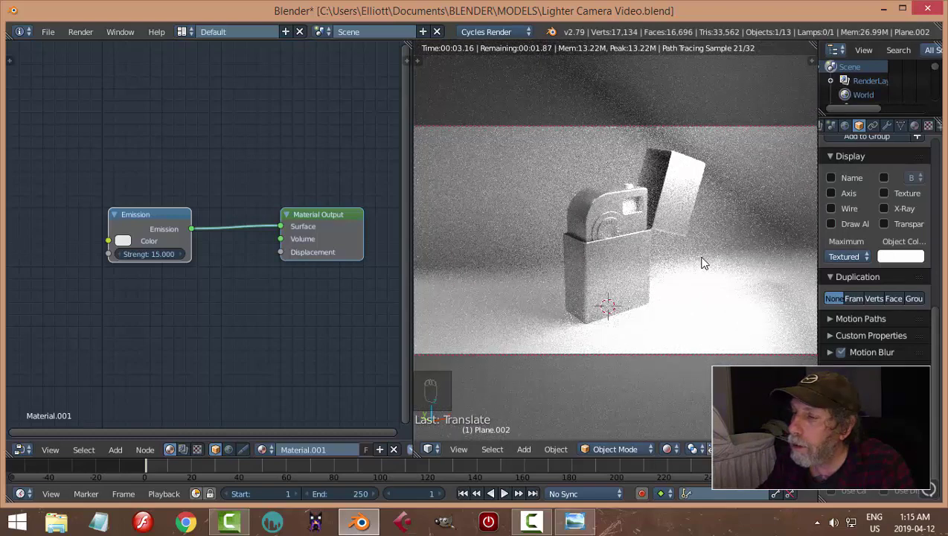
key(shift+z)
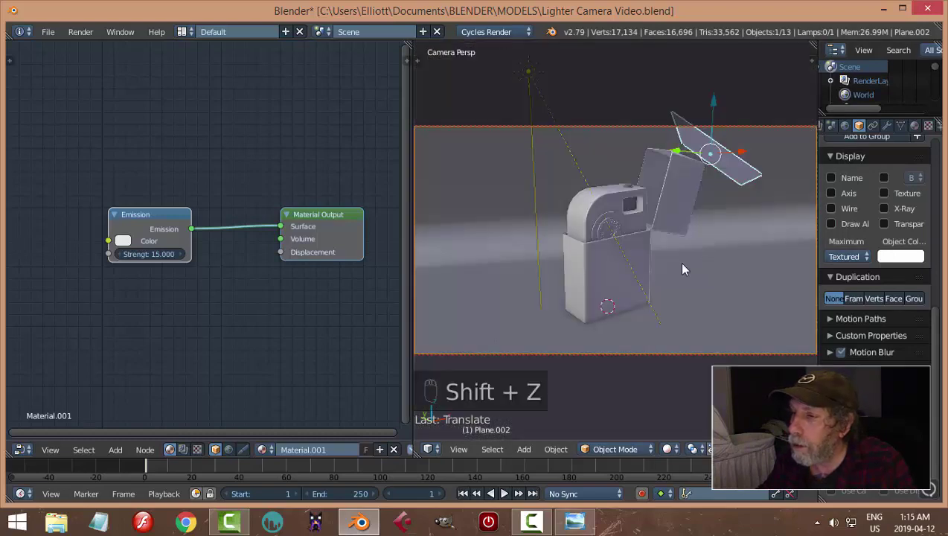
key(ctrl+s)
click(627, 296)
Select the lighter's lower case, adjust its metal material's base colour and compare with the reference render LIGHTER_CAMERA4.png
right_click(612, 277)
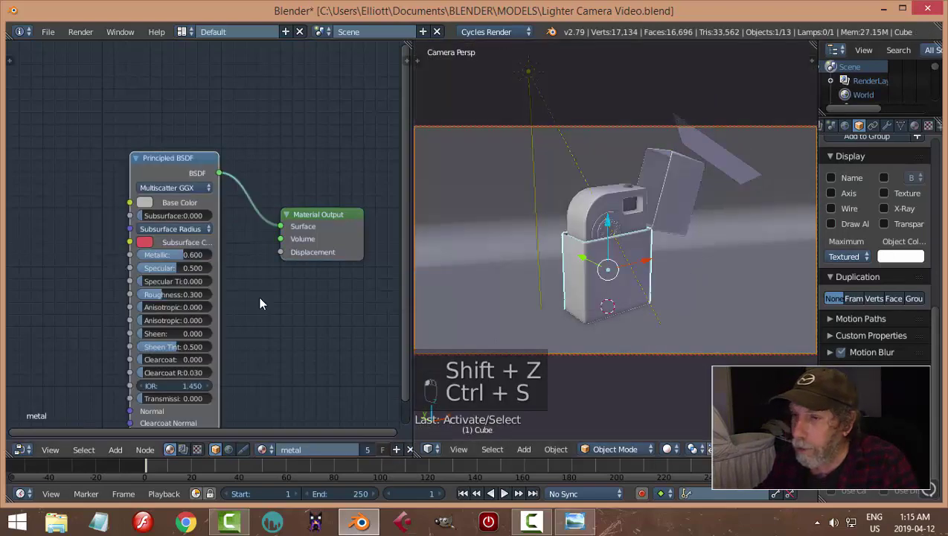
scroll(275, 288, down, 1)
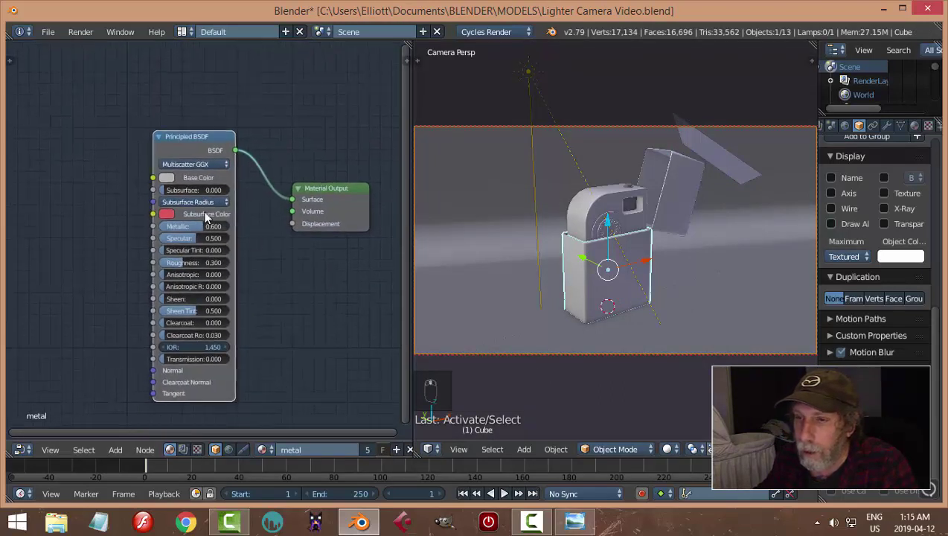
click(166, 178)
click(254, 219)
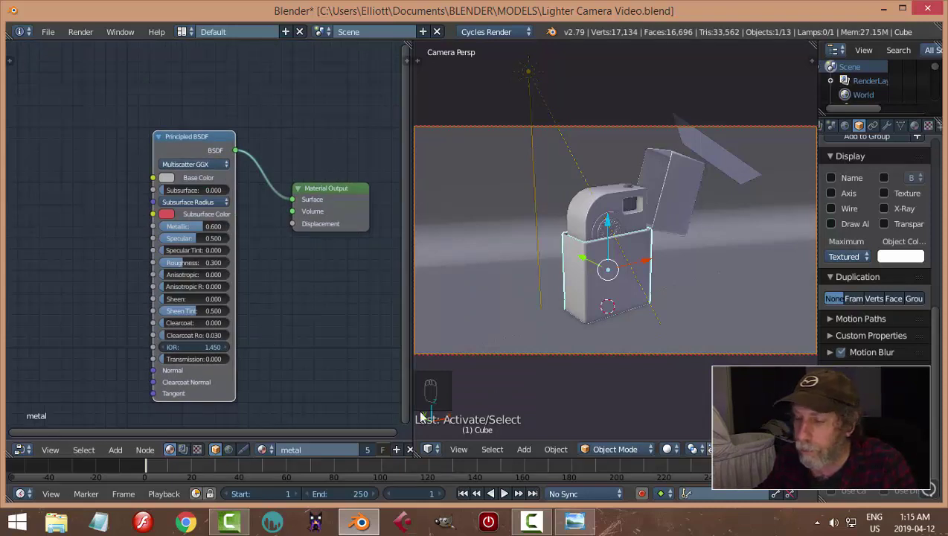
click(568, 523)
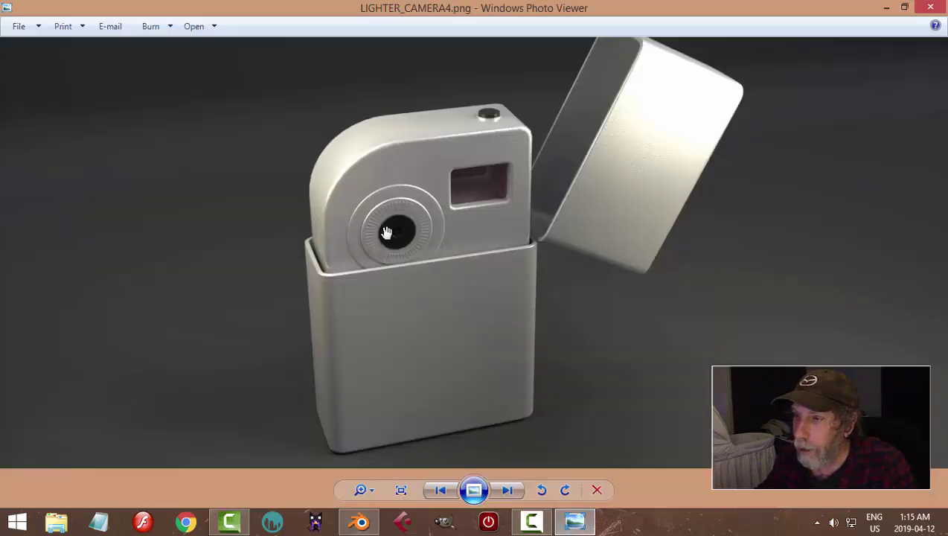
click(360, 522)
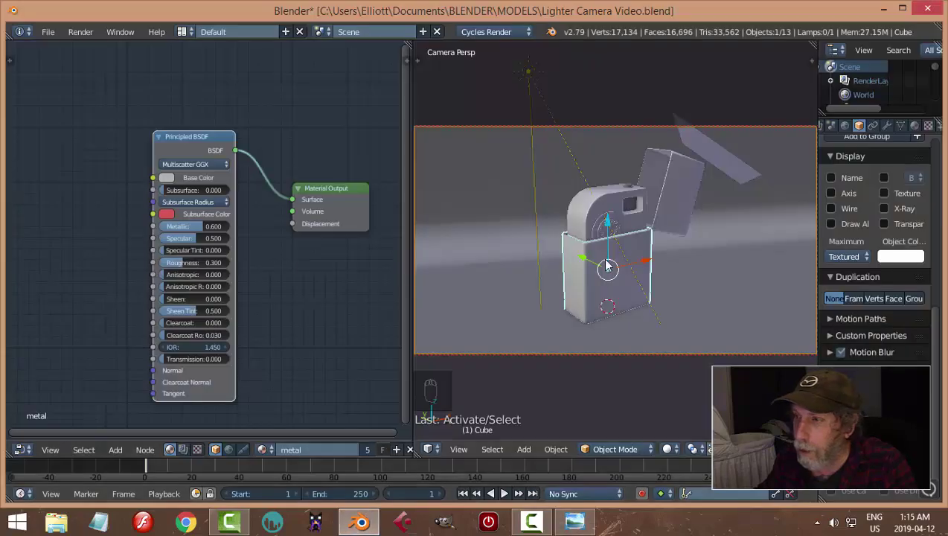
Leave the camera view, select the round lens dial, clear its mesh selection in Edit Mode and return to Object Mode
key(KP_0)
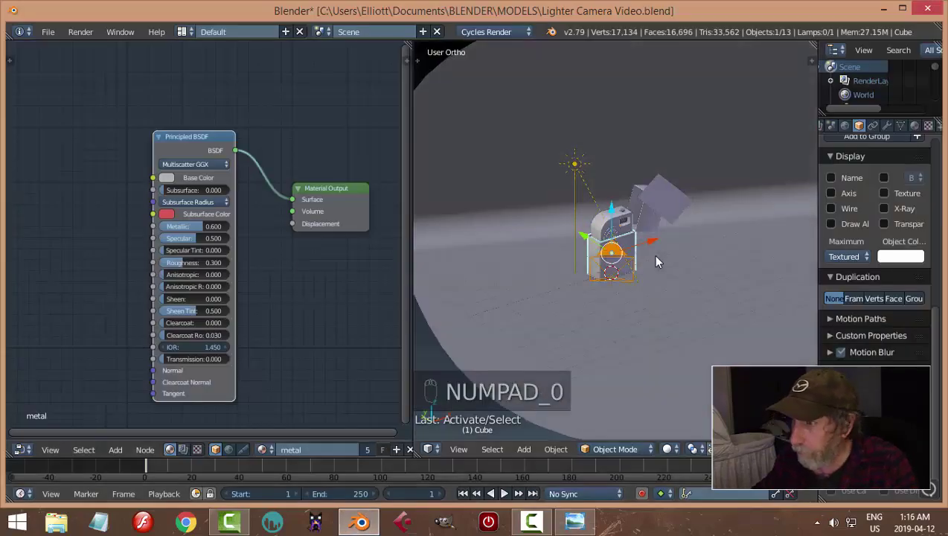
scroll(653, 253, up, 2)
right_click(618, 197)
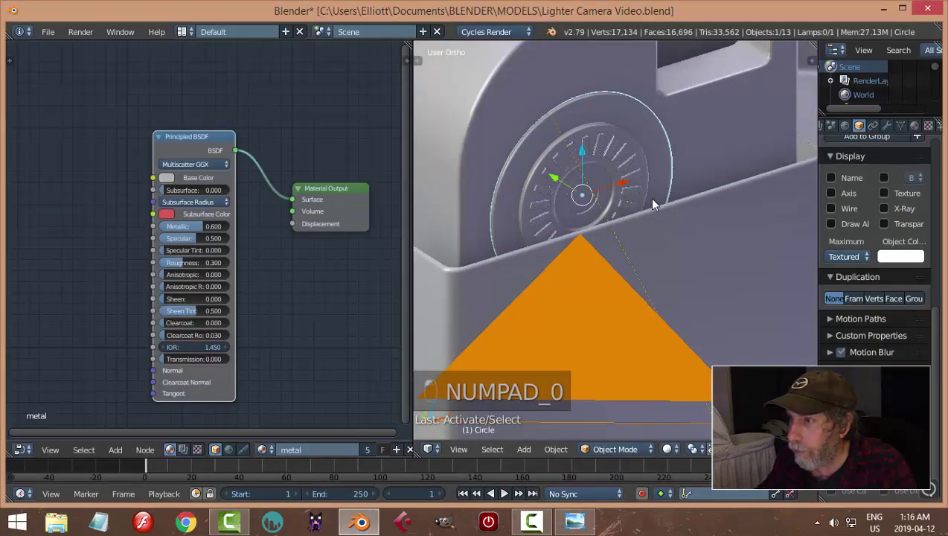
key(Tab)
scroll(658, 189, up, 2)
scroll(658, 188, up, 3)
key(a)
key(a)
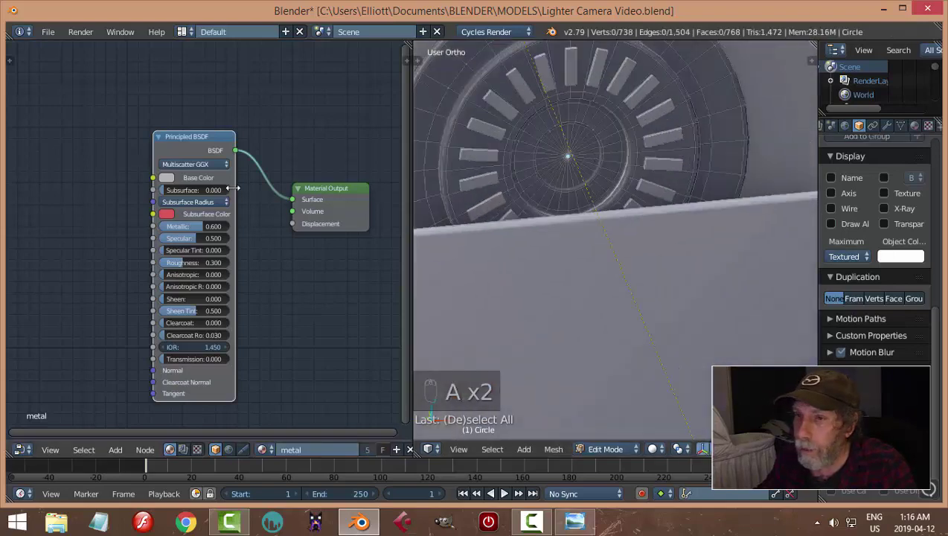
key(Tab)
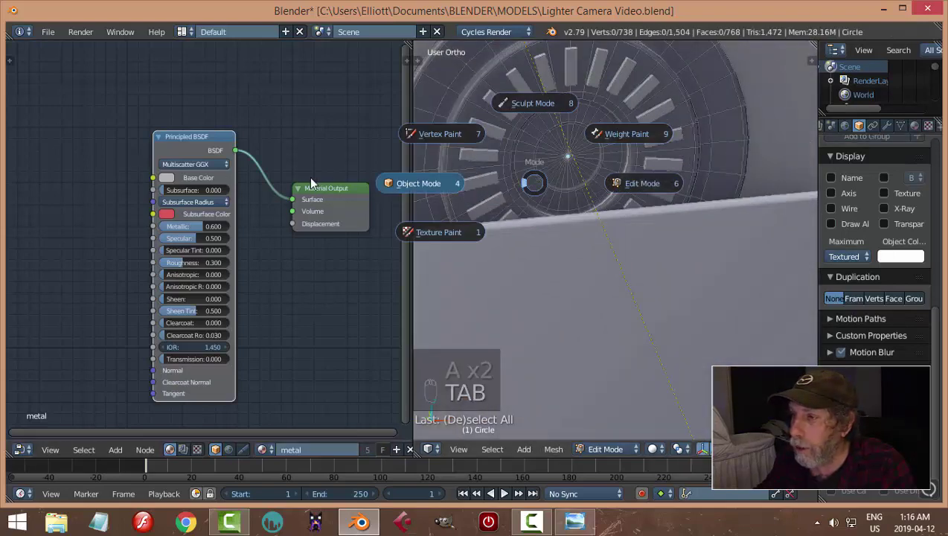
click(392, 184)
Add a second material slot to the lens dial and create a new material in it
click(914, 127)
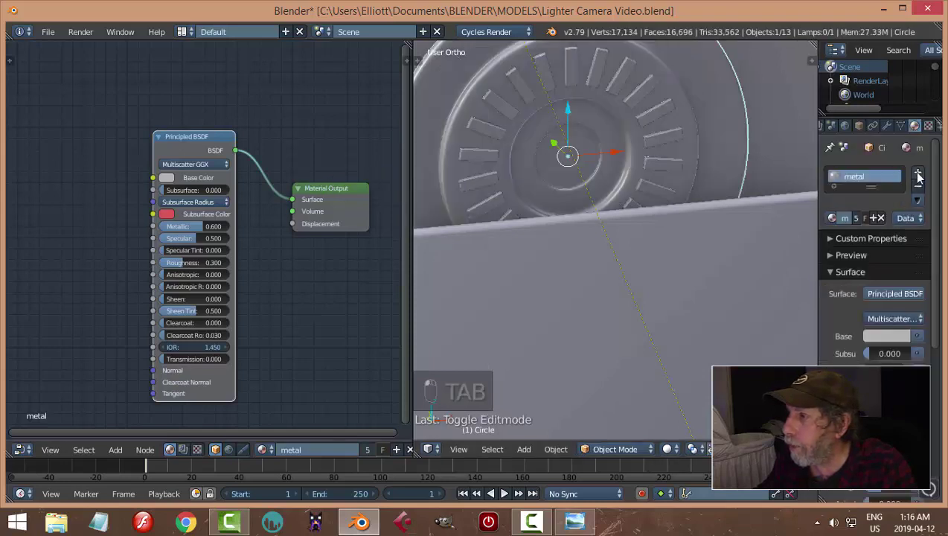
click(917, 174)
click(867, 251)
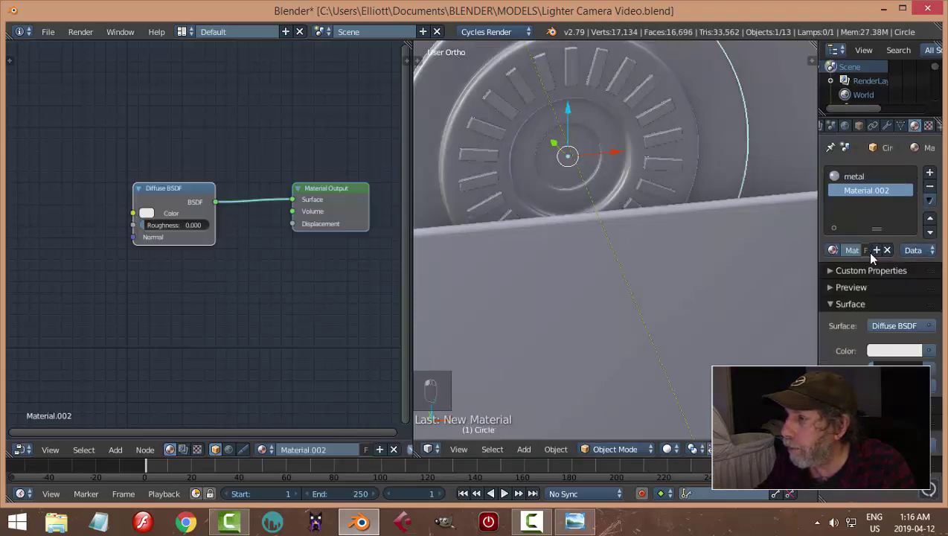
Replace the new material's Diffuse BSDF node with a Principled BSDF linked to the Material Output's Surface input
right_click(179, 192)
key(x)
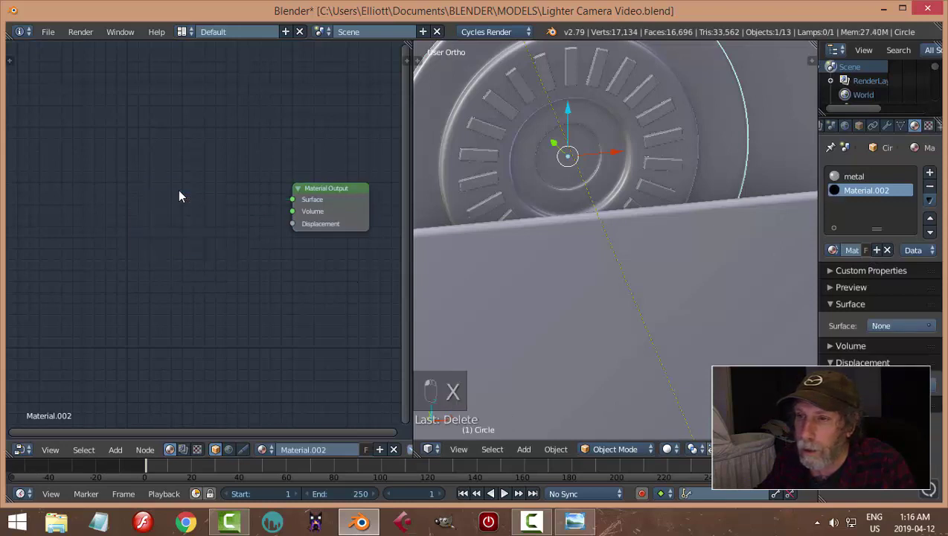
key(shift+a)
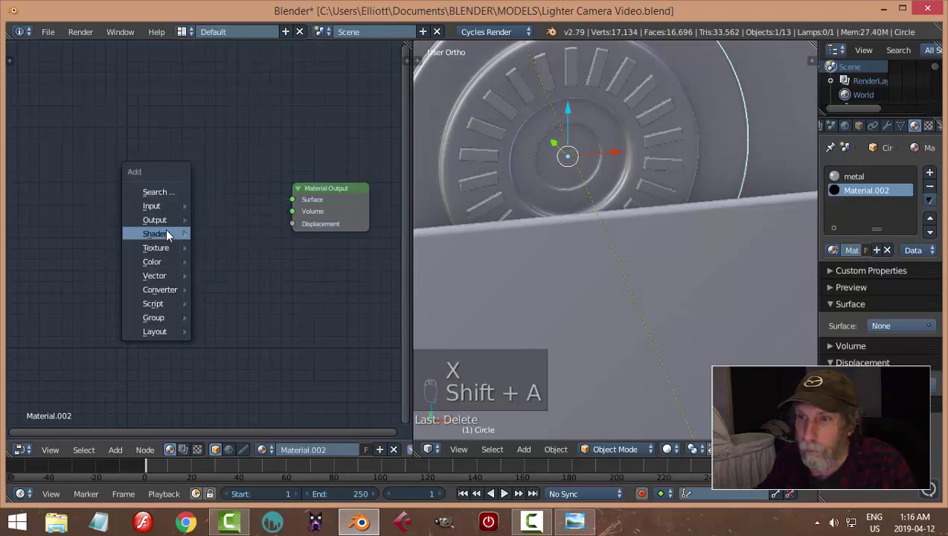
mouse_move(165, 232)
click(245, 386)
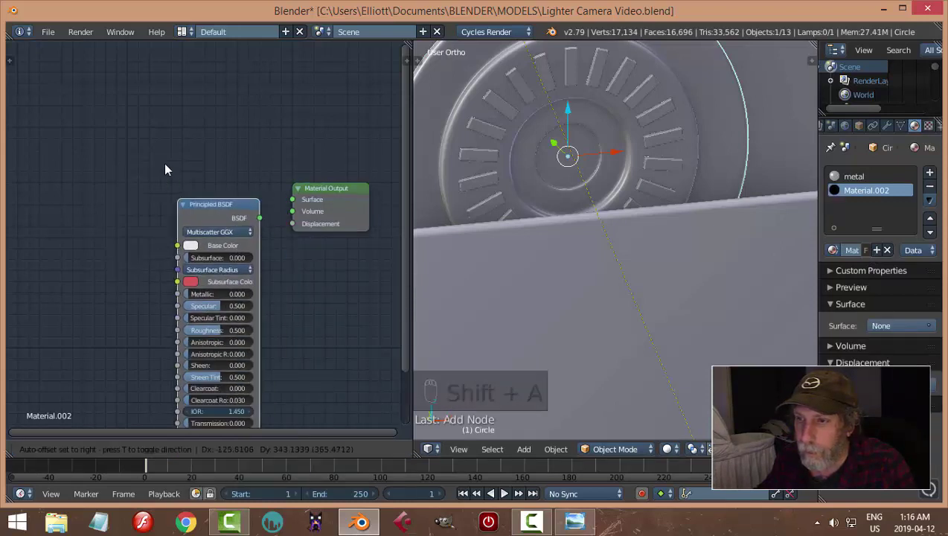
click(176, 141)
drag(233, 154, 298, 203)
Give the Principled BSDF a near-black base colour, Metallic 0.6 and Roughness 0.3
click(162, 182)
drag(249, 246, 249, 264)
double_click(222, 230)
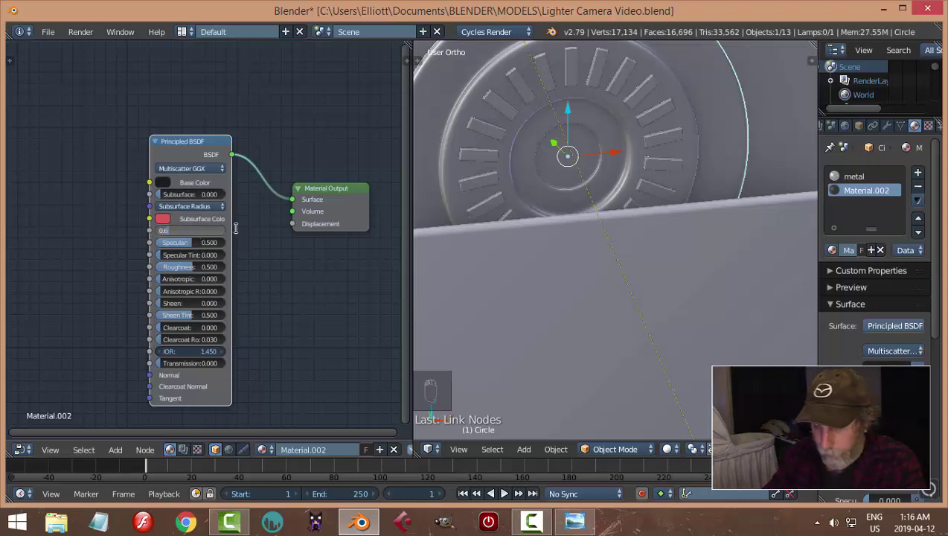
key(Return)
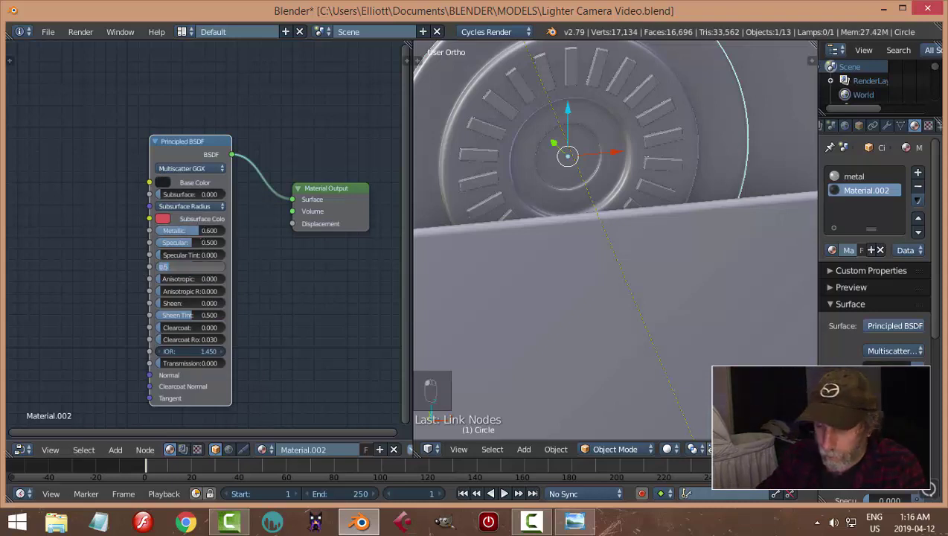
key(Return)
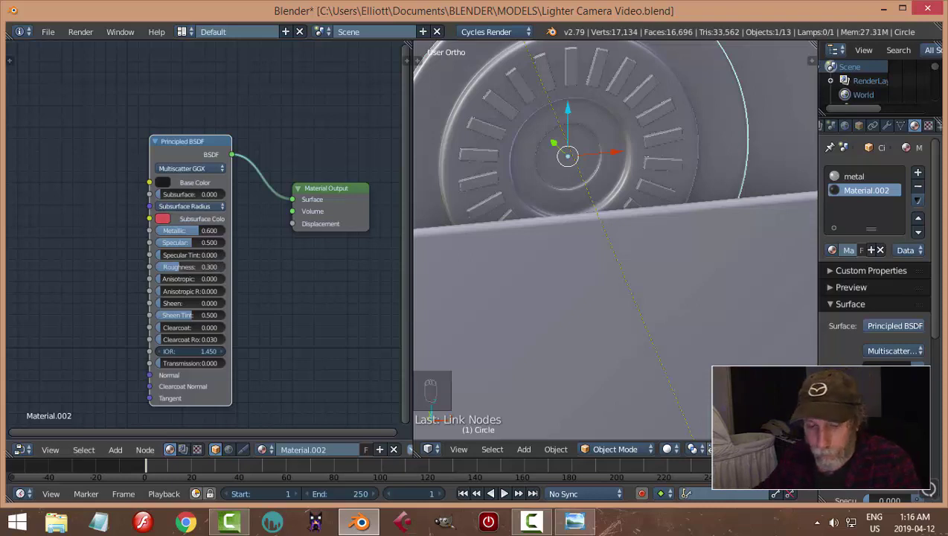
Save the file over the existing one and rename the new dark material as black
key(ctrl+s)
click(347, 261)
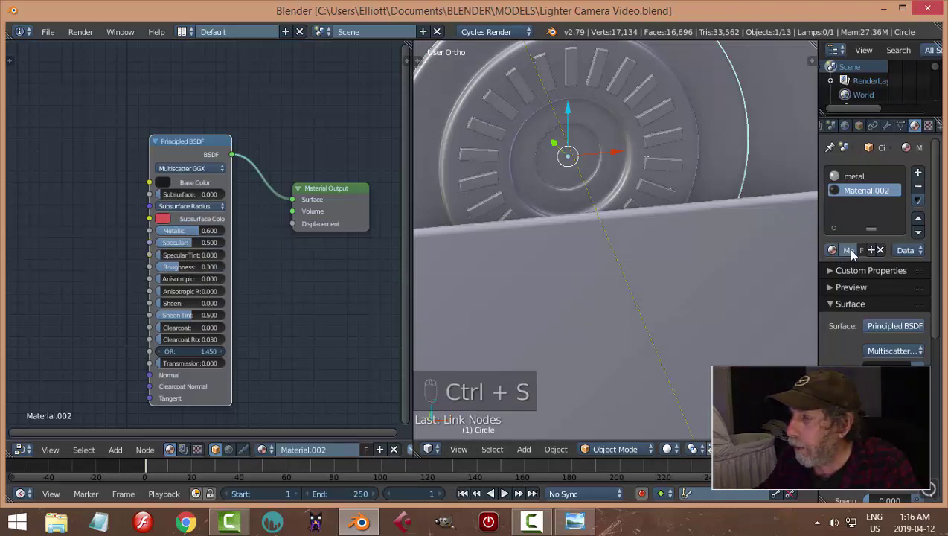
text(black)
key(Return)
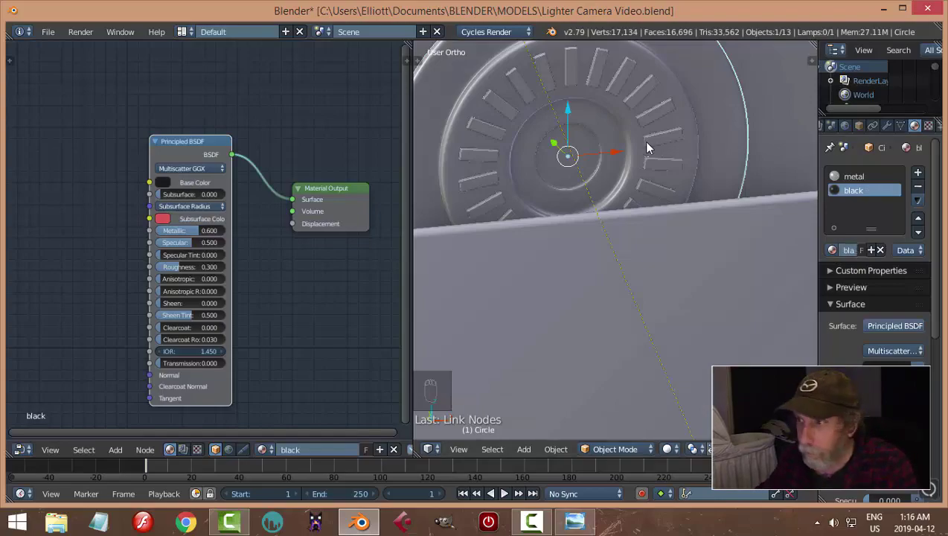
Open the lens dial's mesh for editing with face selection mode active
key(shift+z)
key(shift+z)
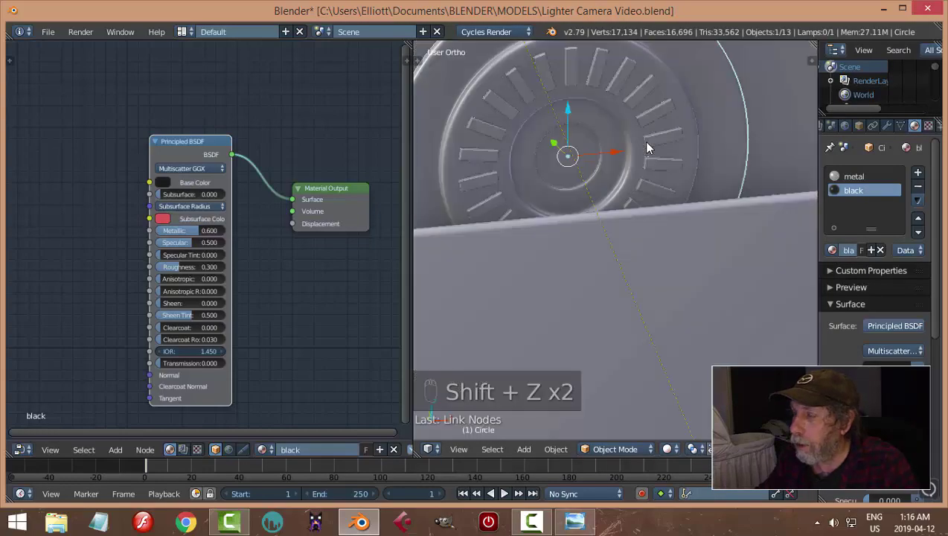
key(Tab)
scroll(596, 159, up, 3)
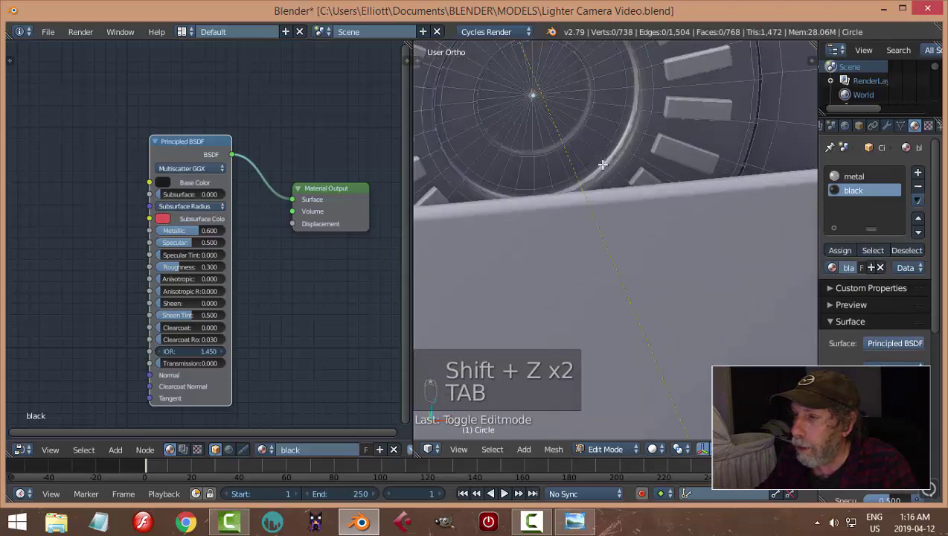
scroll(570, 134, down, 1)
key(c)
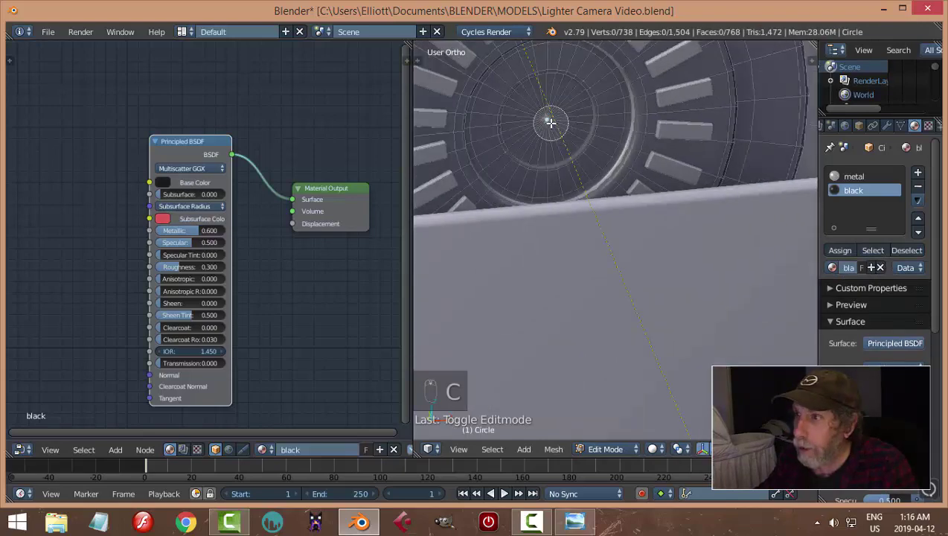
right_click(550, 123)
key(ctrl+Tab)
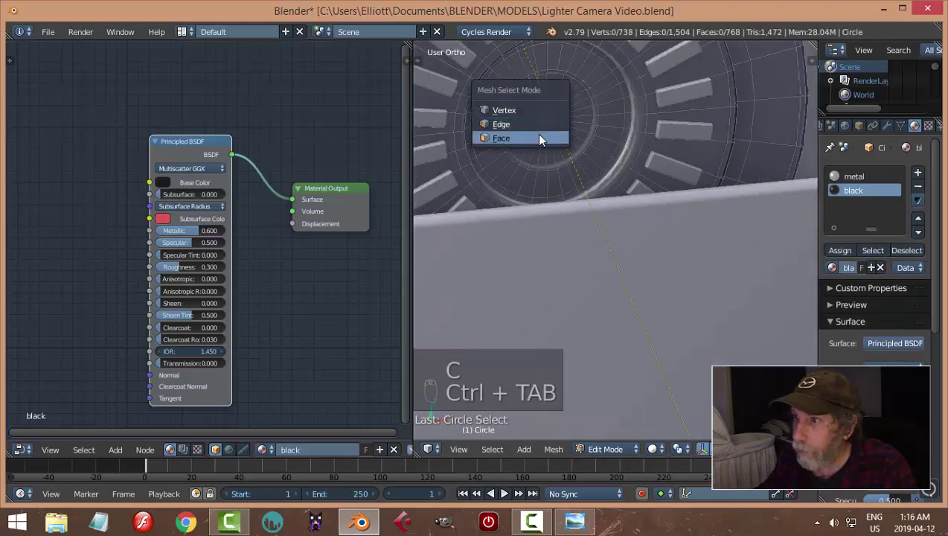
click(542, 140)
Assign the black material to the lens dial's central faces, growing the selection outward from the centre to the inner raised ring
key(c)
click(549, 119)
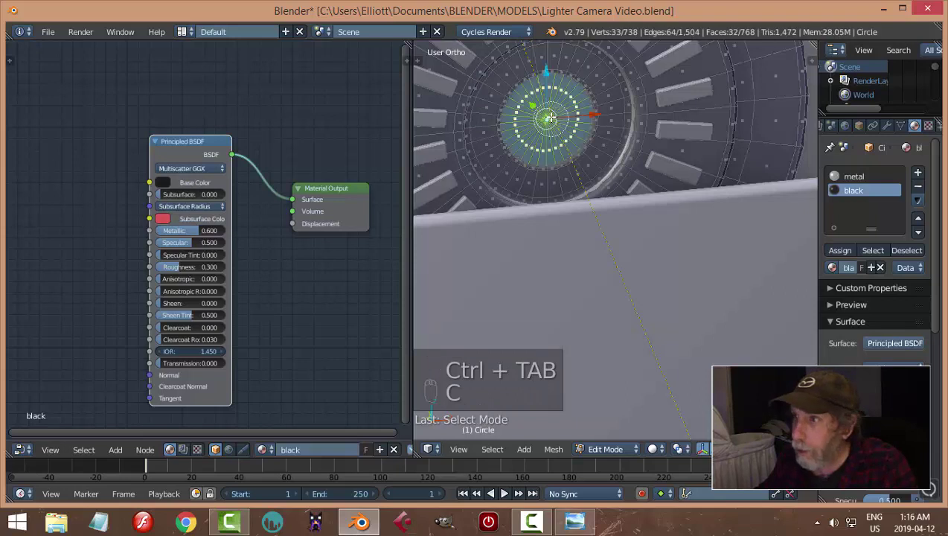
right_click(587, 119)
key(ctrl+KP_Add)
key(ctrl+KP_Add)
key(ctrl+KP_Add)
key(ctrl+KP_Add)
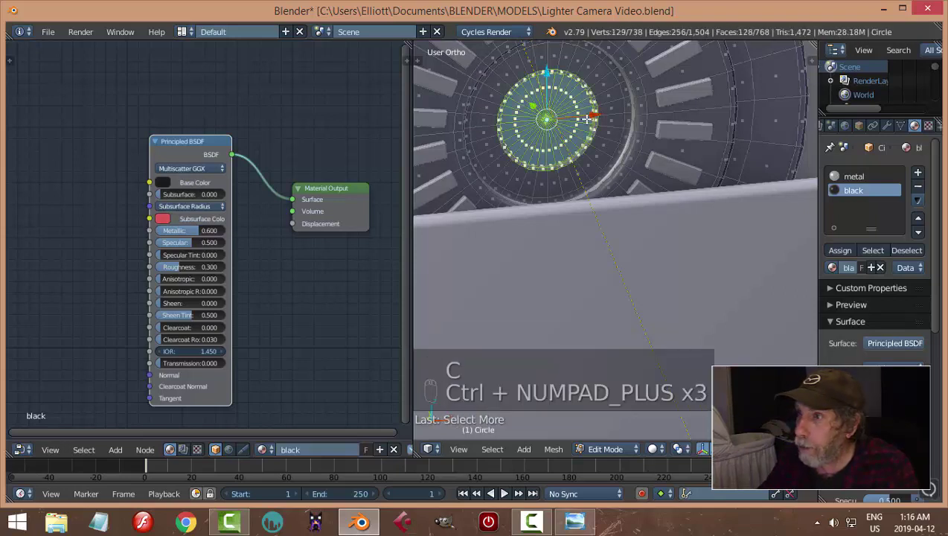
key(ctrl+KP_Add)
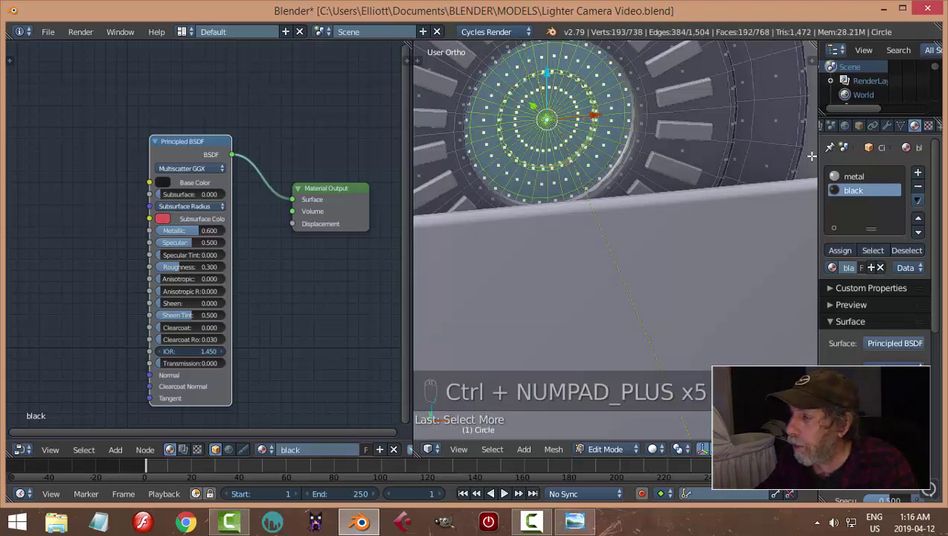
click(841, 251)
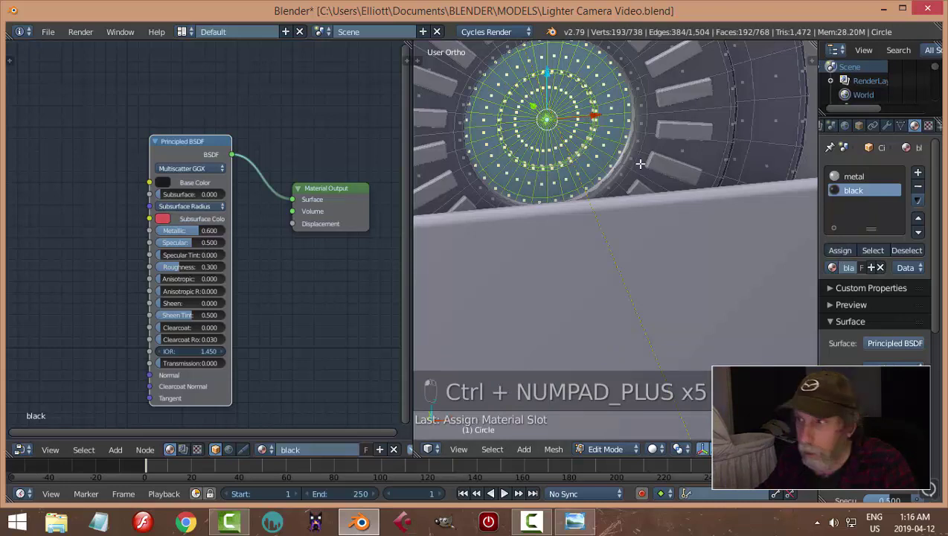
key(a)
key(Tab)
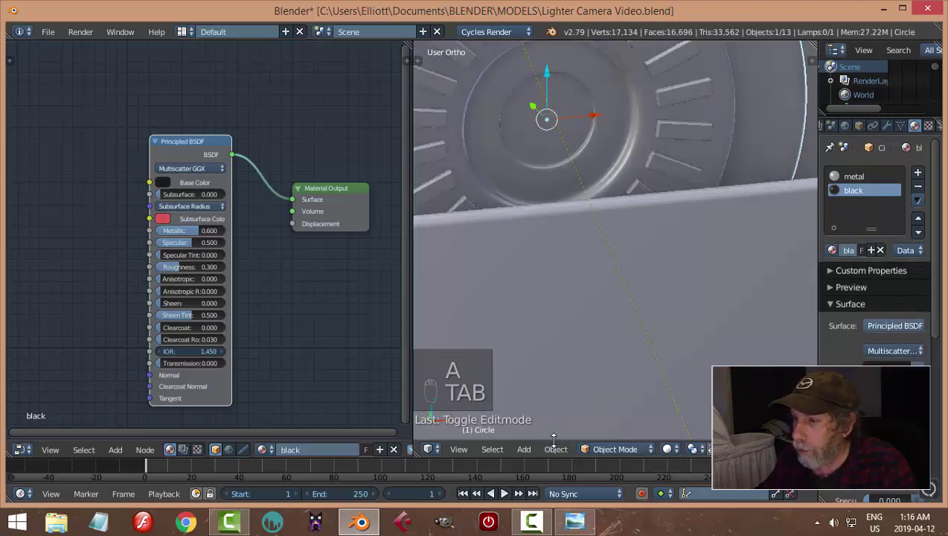
Display the viewport in Material shading
click(669, 449)
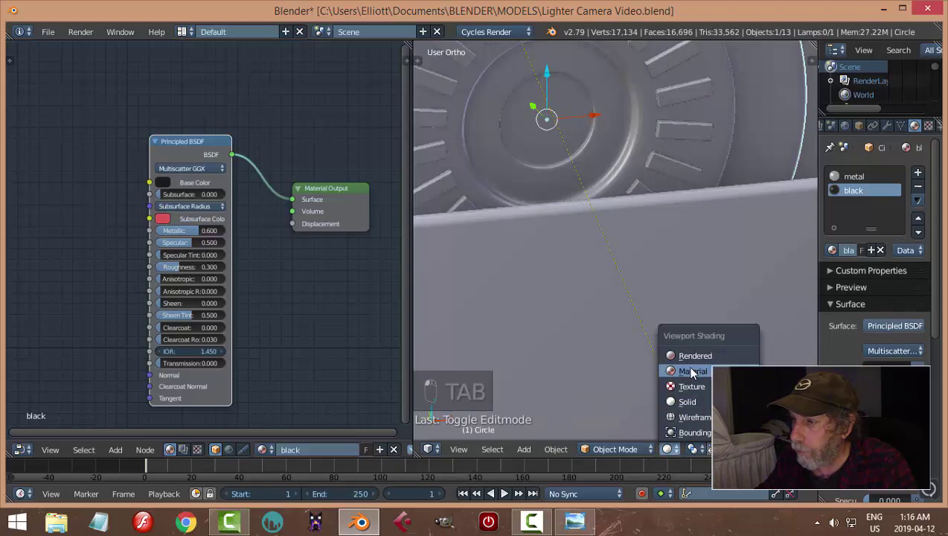
click(692, 373)
scroll(659, 203, down, 3)
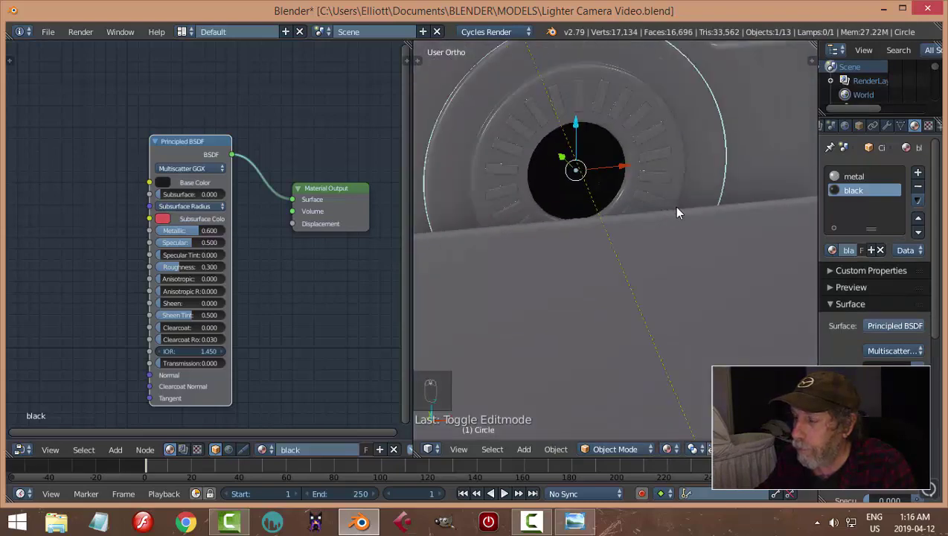
Preview the rendered scene from the camera view to examine the black lens centre
key(KP_0)
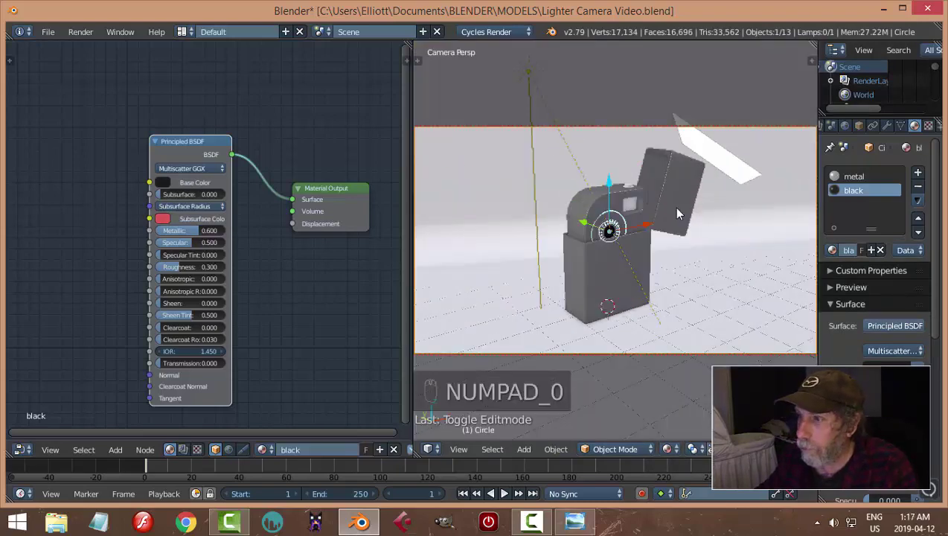
key(shift+z)
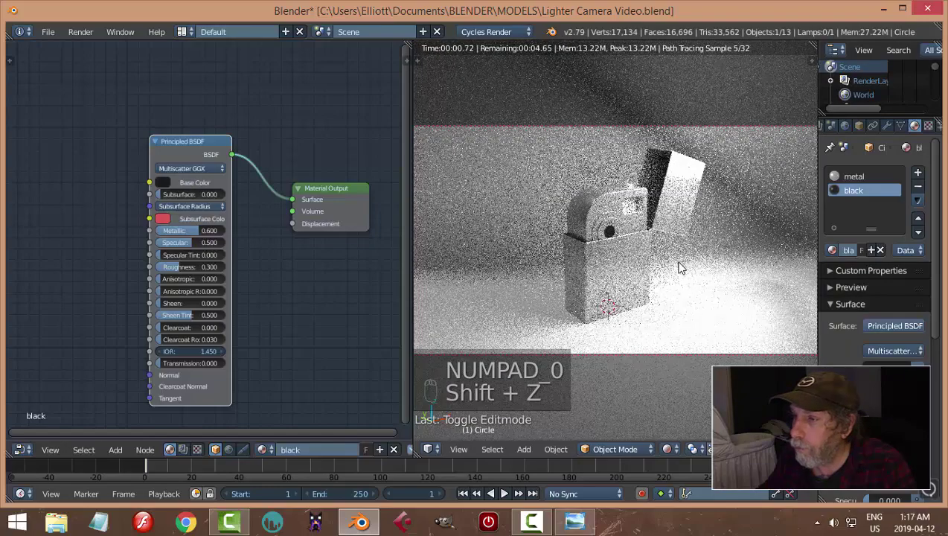
key(shift+z)
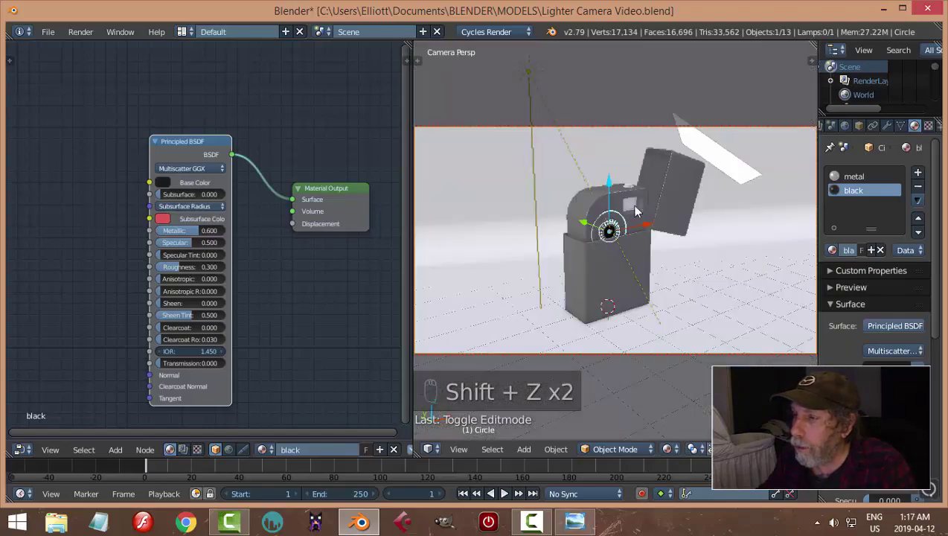
key(KP_0)
Assign the existing metal material to the base ring of the shutter button on top of the camera
scroll(627, 182, up, 4)
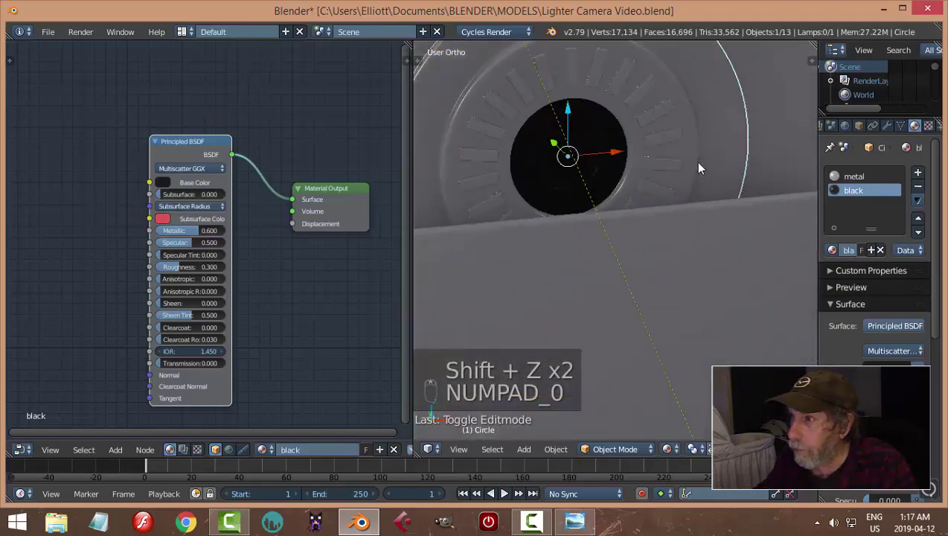
scroll(639, 233, down, 5)
middle_drag(647, 248, 553, 143)
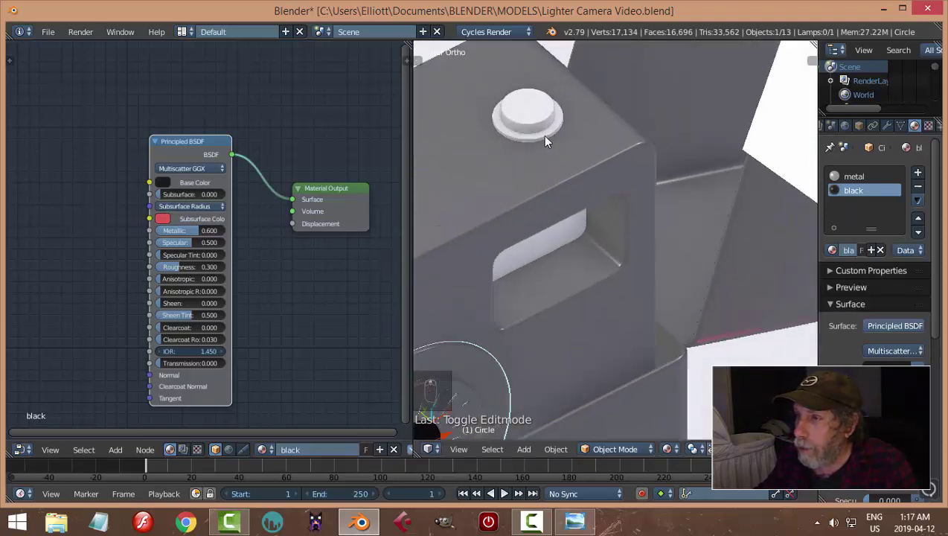
right_click(544, 135)
click(833, 217)
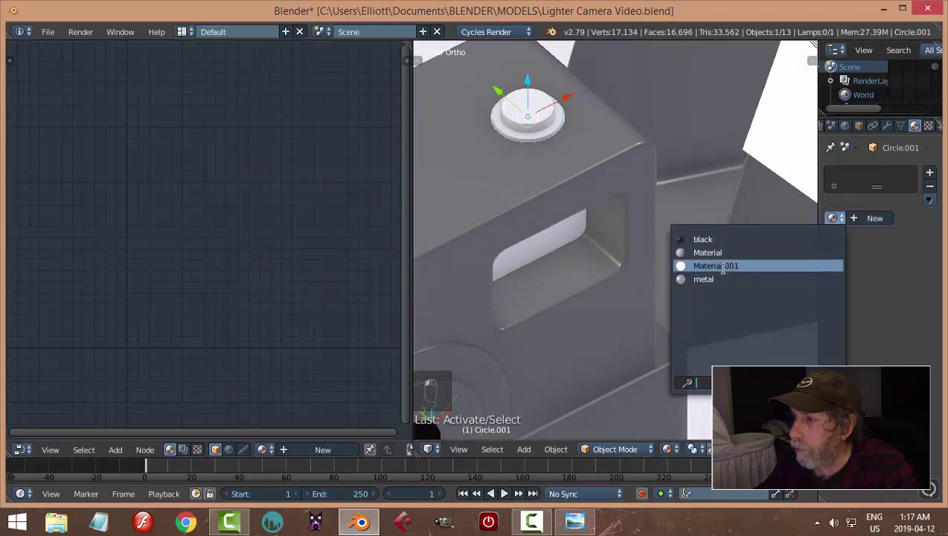
click(707, 286)
right_drag(547, 115, 551, 118)
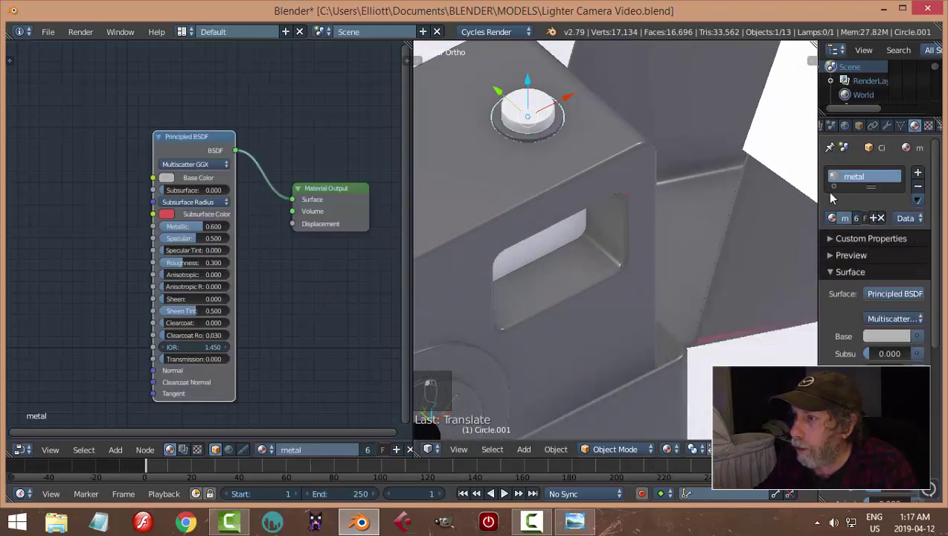
key(a)
Assign the existing black material to the shutter button's cap
right_click(564, 117)
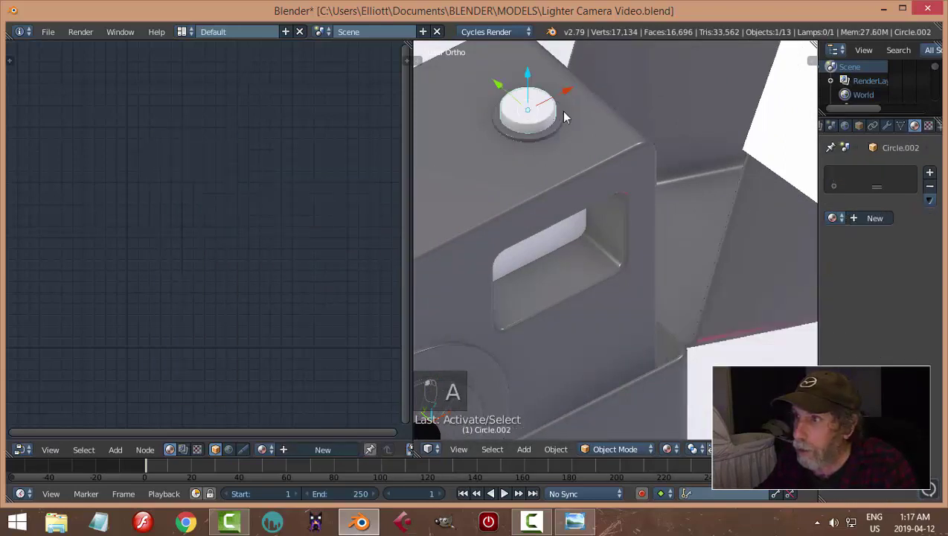
click(833, 217)
click(752, 239)
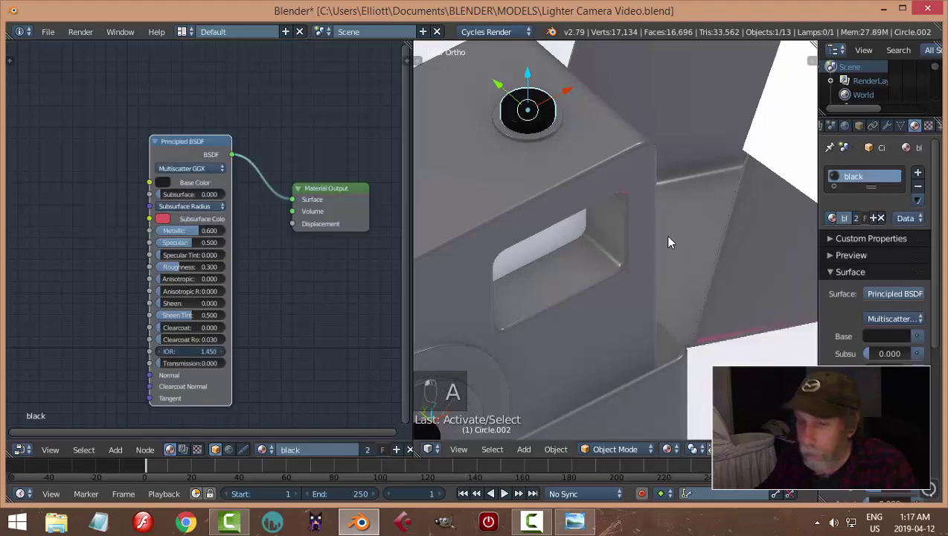
key(a)
Preview the rendered scene through the camera and save the file
key(KP_0)
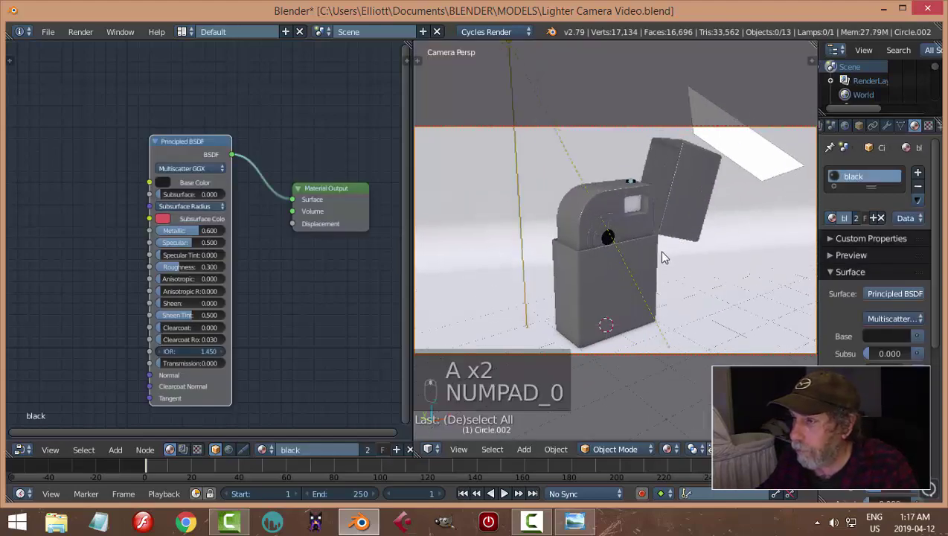
key(shift+z)
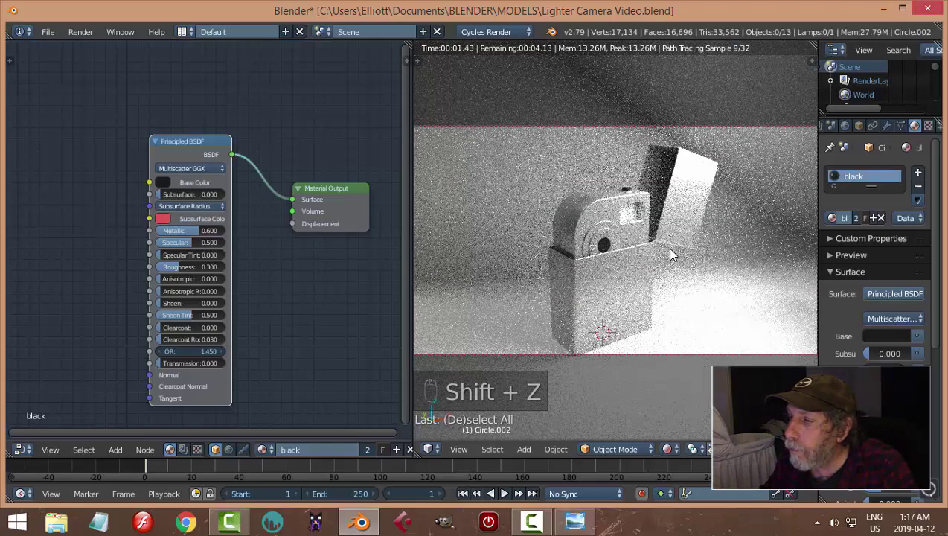
key(shift+z)
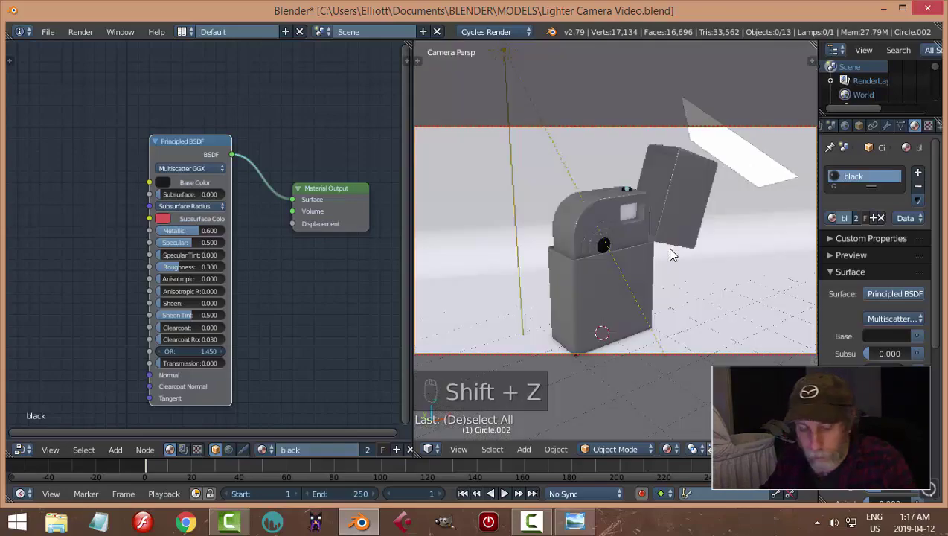
key(ctrl+s)
Create a new material for the viewfinder plane, replacing its Diffuse BSDF with a Principled BSDF linked to the Material Output's Surface input
right_click(630, 216)
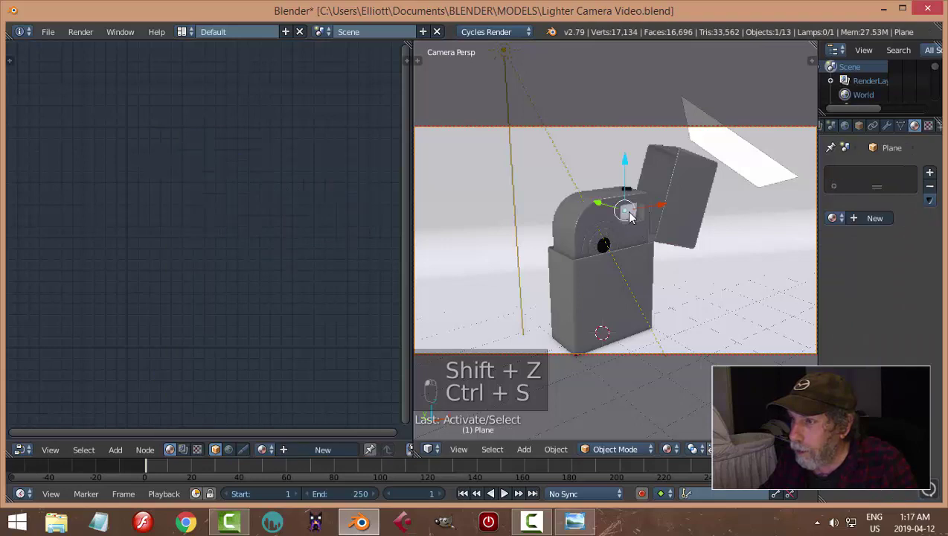
click(862, 218)
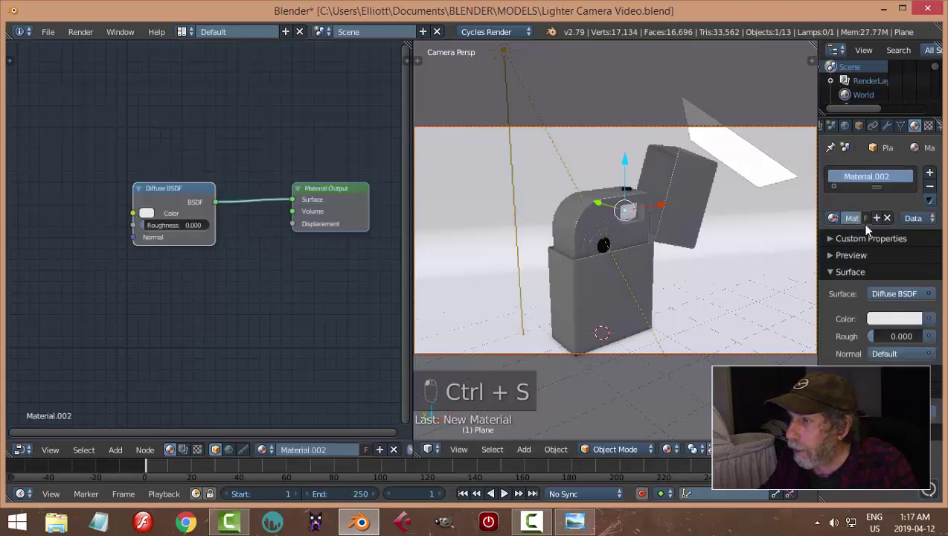
click(178, 191)
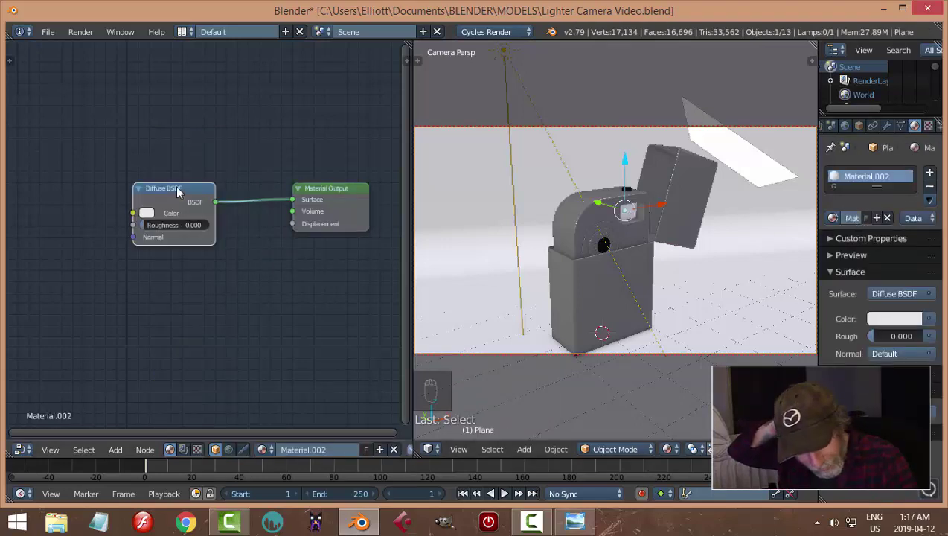
key(x)
key(shift+a)
mouse_move(177, 190)
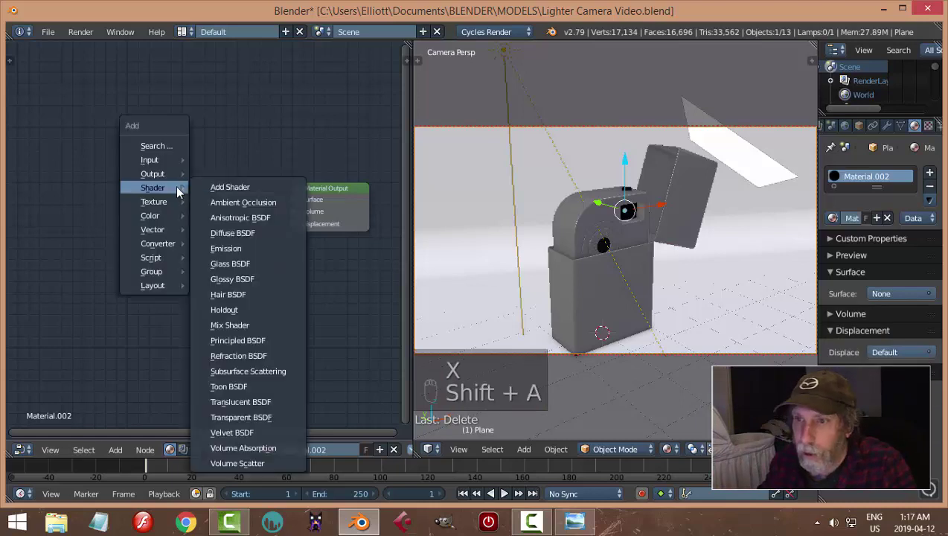
click(240, 340)
click(172, 149)
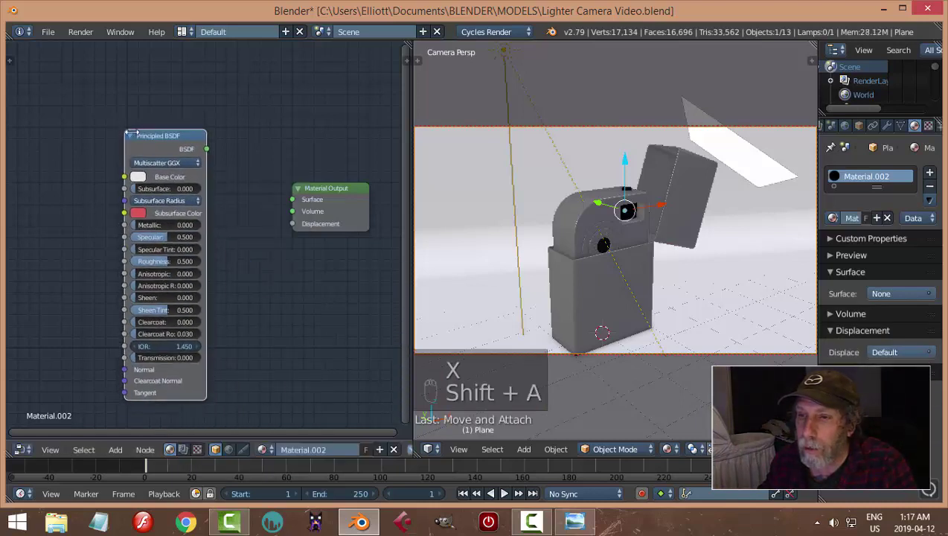
drag(207, 149, 295, 200)
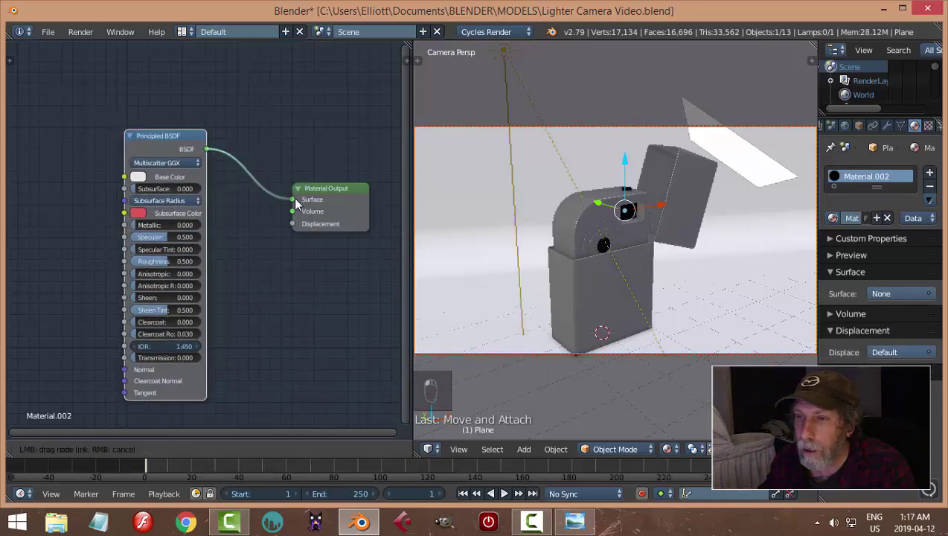
Give the viewfinder's Principled BSDF a pale pink base colour, Transmission 1.0 and Roughness 0.033
click(139, 178)
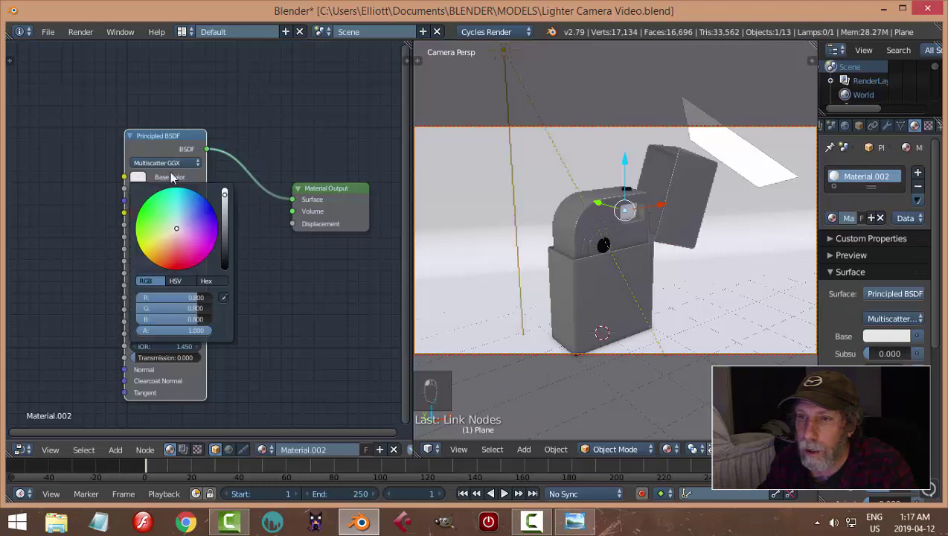
click(177, 224)
click(179, 234)
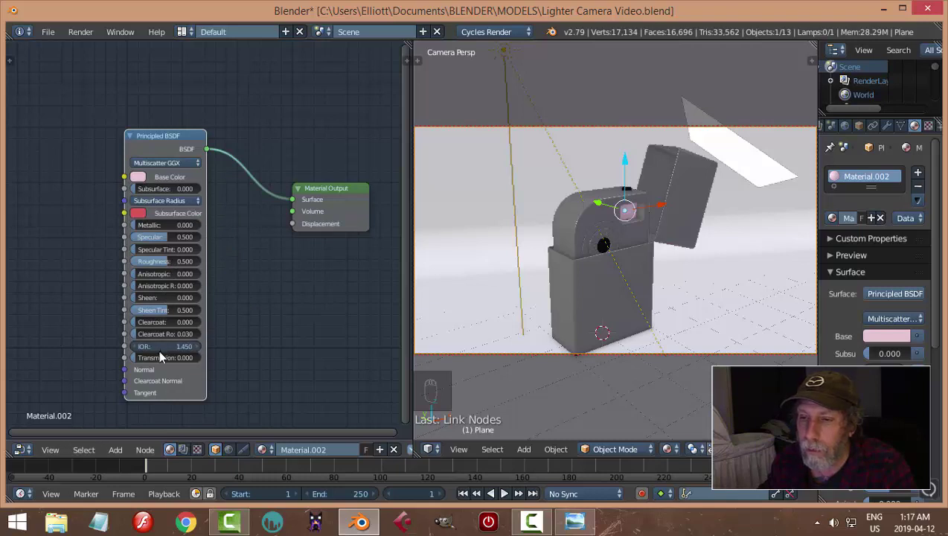
drag(160, 357, 200, 357)
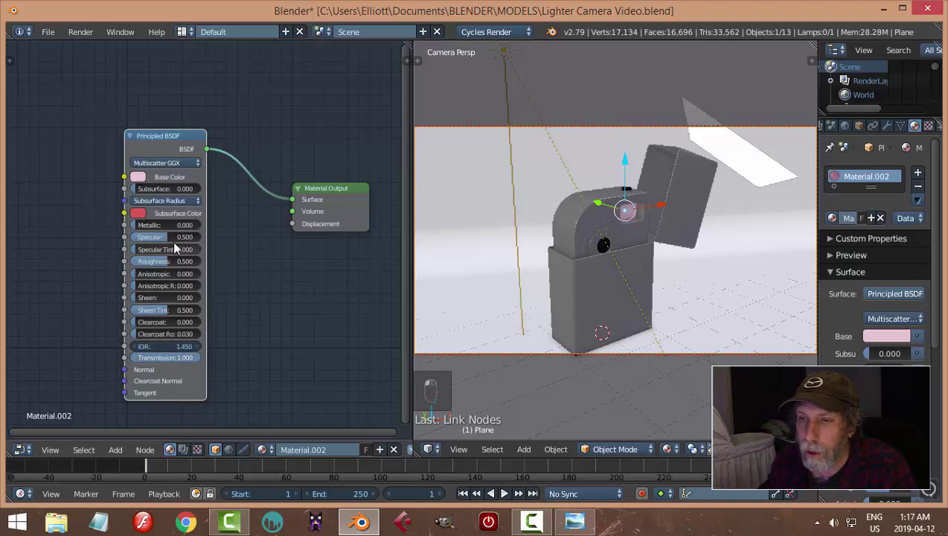
drag(168, 262, 147, 262)
Preview the viewfinder glass in rendered shading and change its base colour to a pale off-white
key(shift+z)
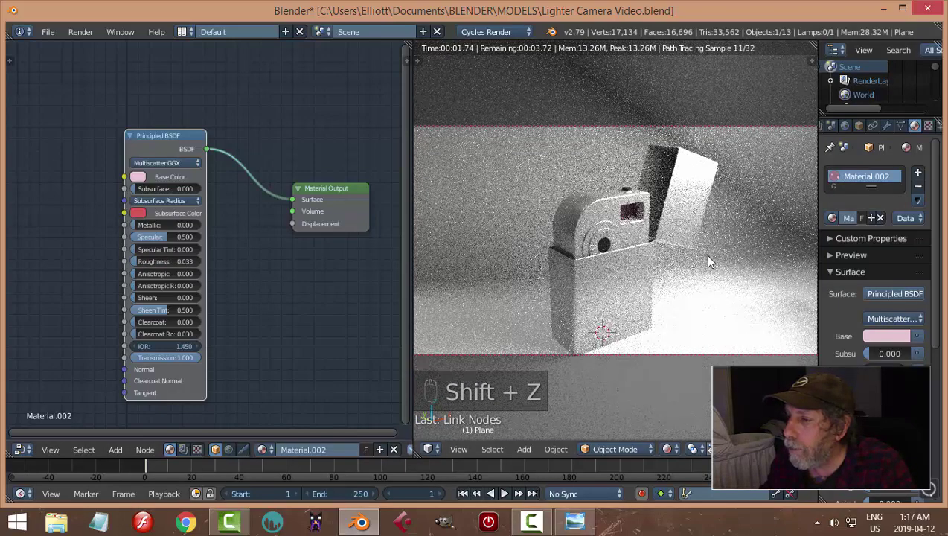
key(shift+z)
click(137, 177)
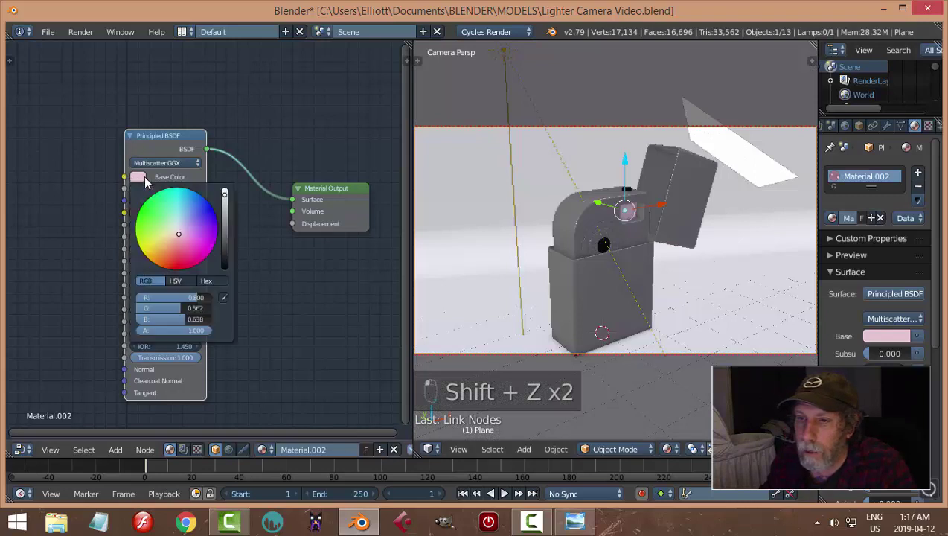
click(176, 235)
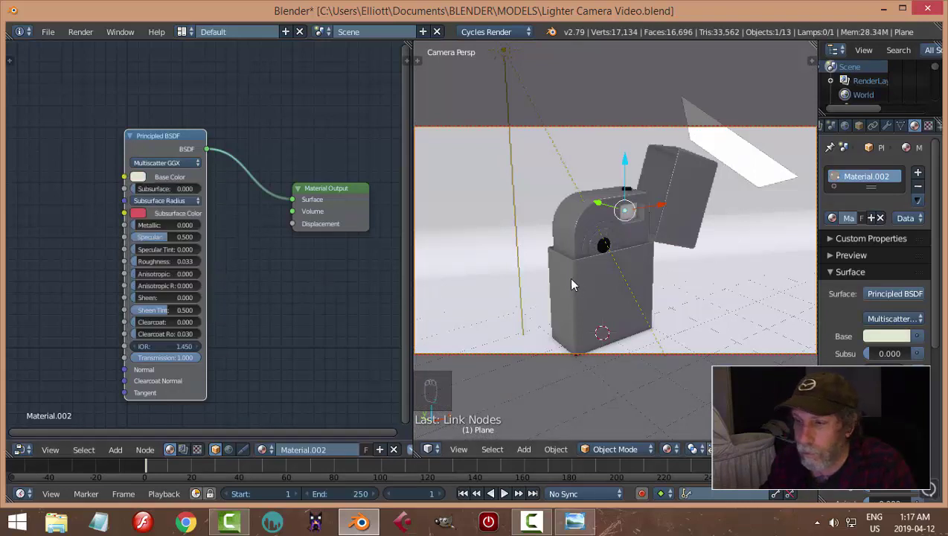
Save the file and add a Noise Texture node ahead of the Principled BSDF in the lighter body's metal material
key(ctrl+s)
right_click(573, 305)
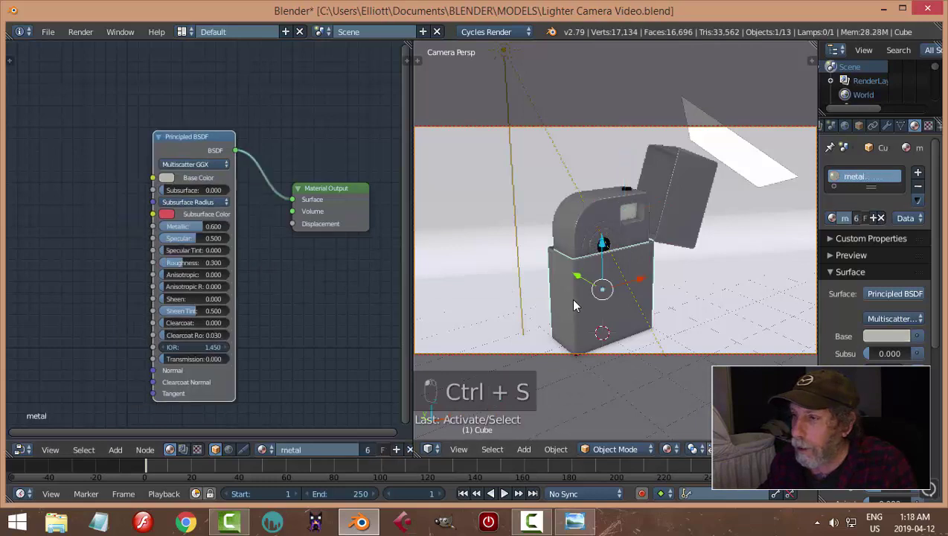
scroll(288, 280, down, 2)
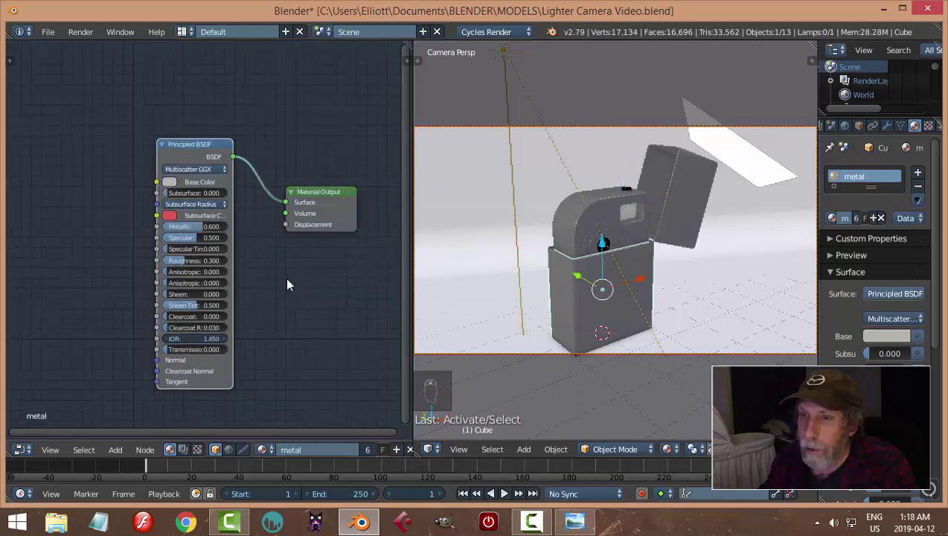
key(shift+a)
mouse_move(274, 281)
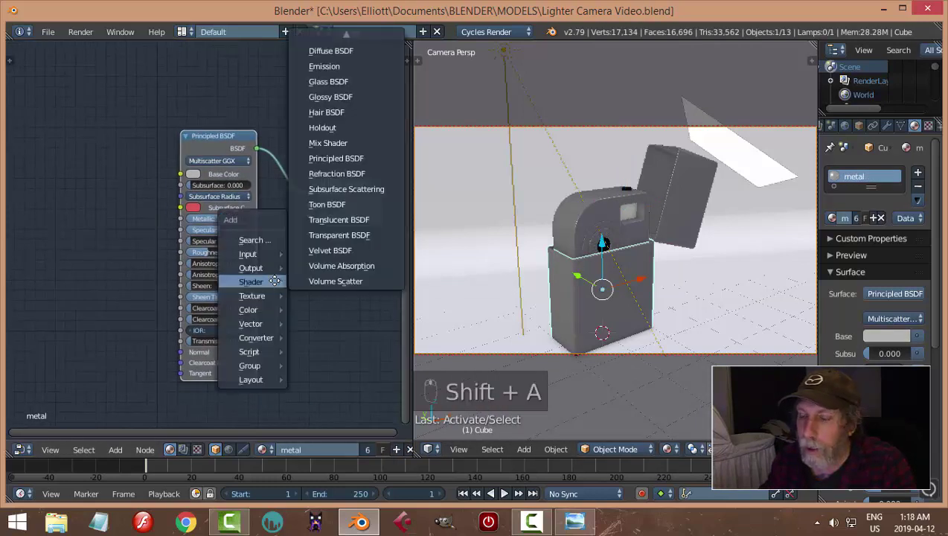
mouse_move(271, 298)
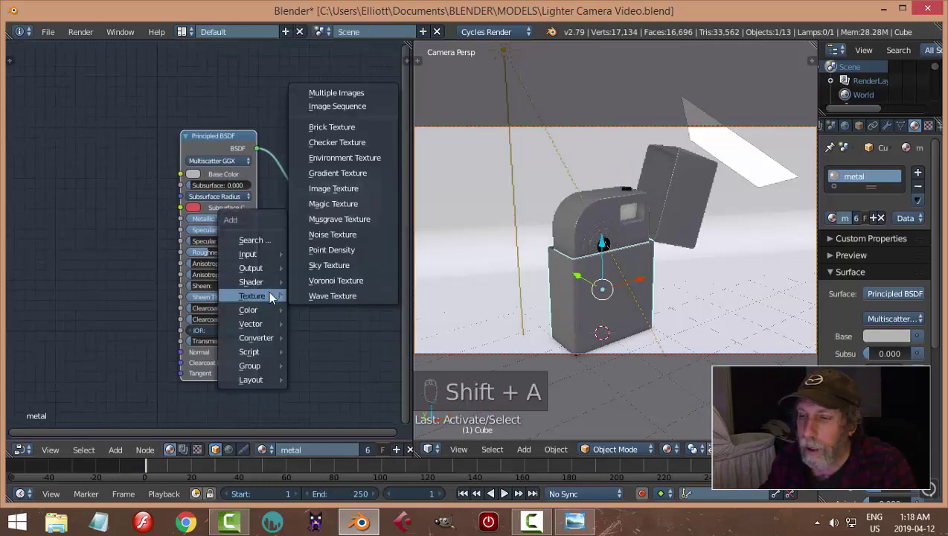
click(328, 236)
click(95, 235)
middle_drag(95, 235, 266, 198)
drag(266, 198, 152, 189)
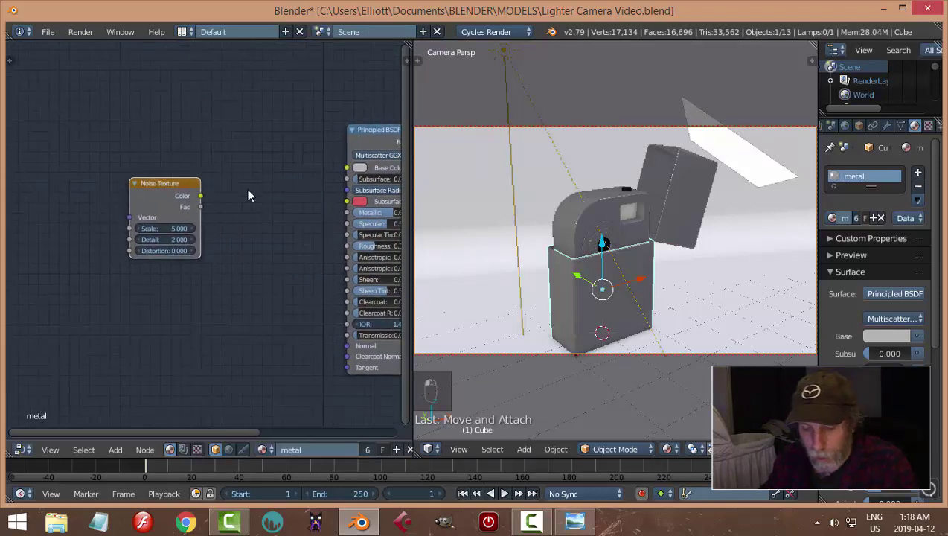
Add Texture Coordinate and Mapping nodes to the Noise Texture, and feed the Mapping node from the Object output instead of Generated
key(ctrl+t)
scroll(248, 194, down, 1)
middle_drag(153, 227, 249, 233)
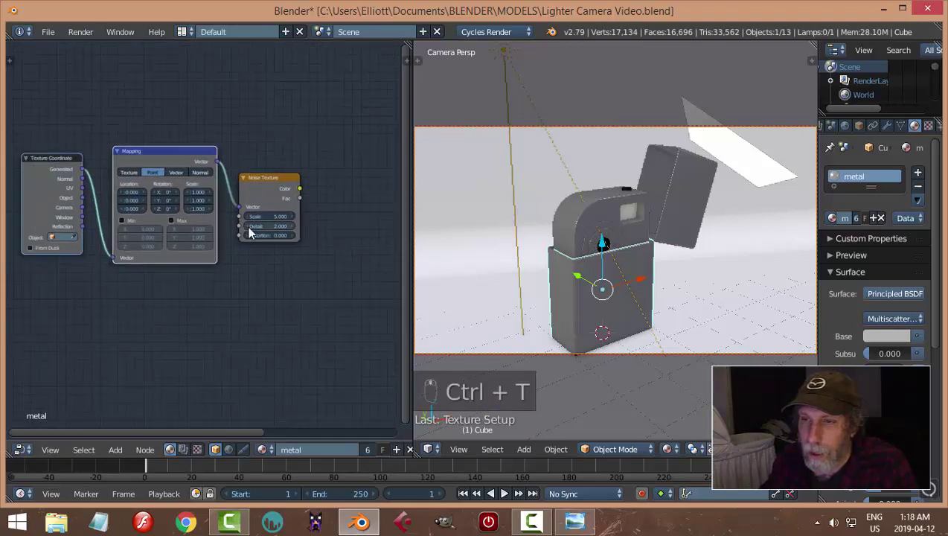
mouse_move(98, 172)
ctrl+right_down()
mouse_move(95, 205)
mouse_move(86, 194)
ctrl+right_up()
drag(83, 199, 112, 259)
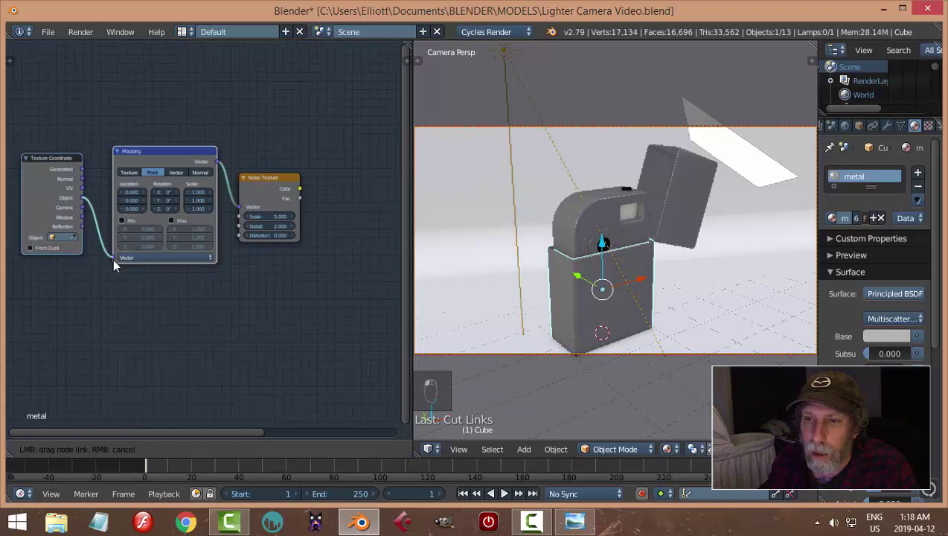
scroll(302, 262, up, 1)
middle_drag(305, 270, 230, 281)
Add a ColorRamp node between the Noise Texture and the Principled BSDF
click(160, 209)
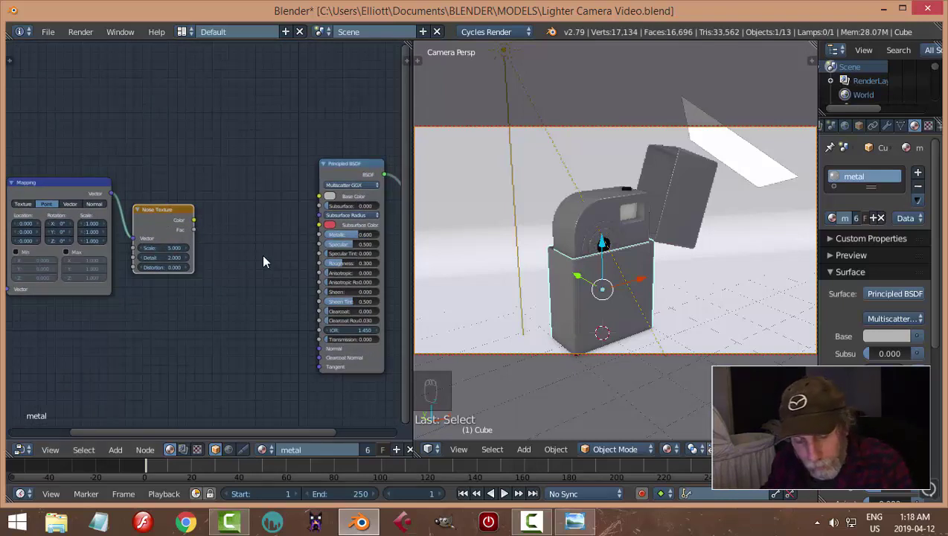
key(shift+a)
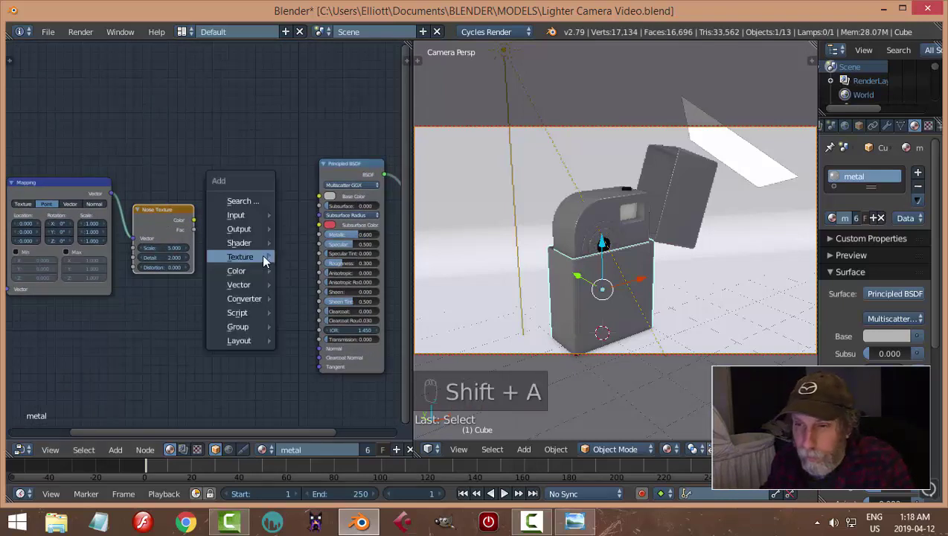
mouse_move(265, 257)
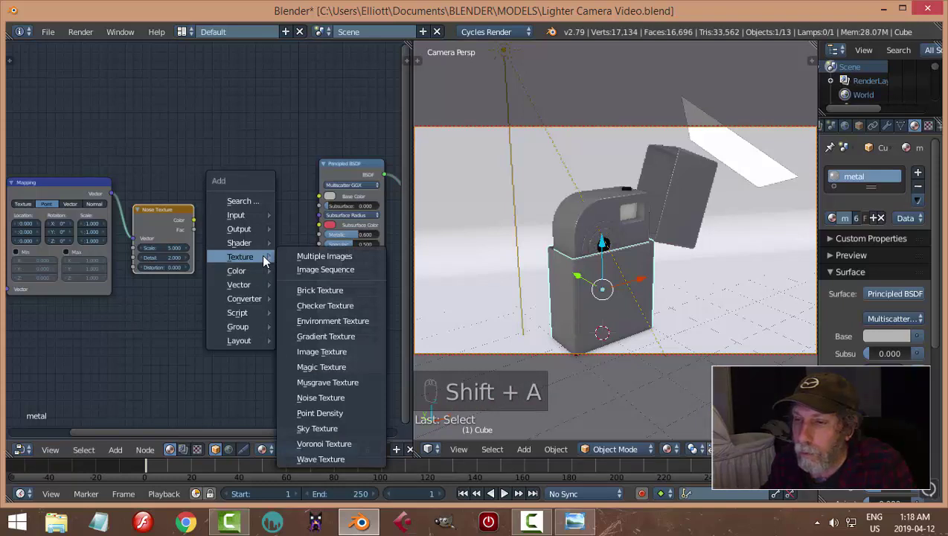
mouse_move(249, 278)
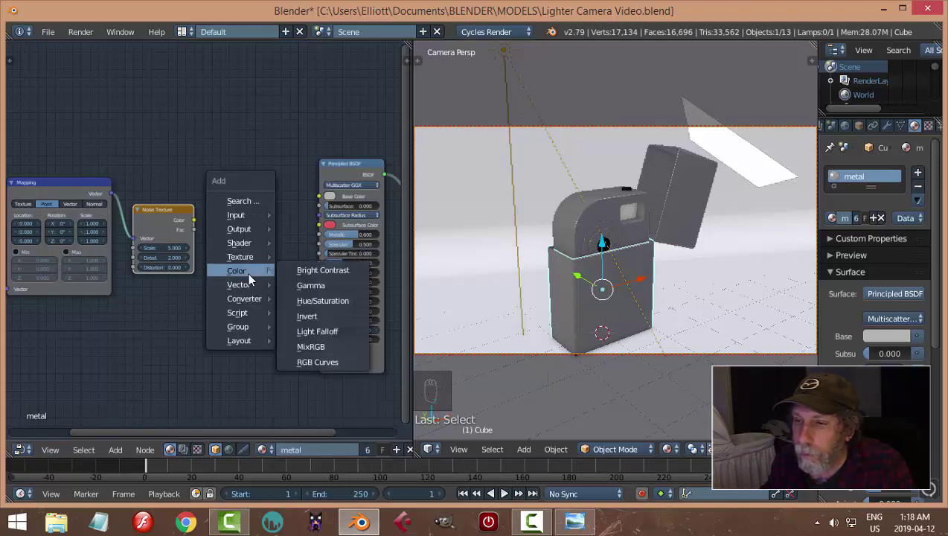
mouse_move(239, 302)
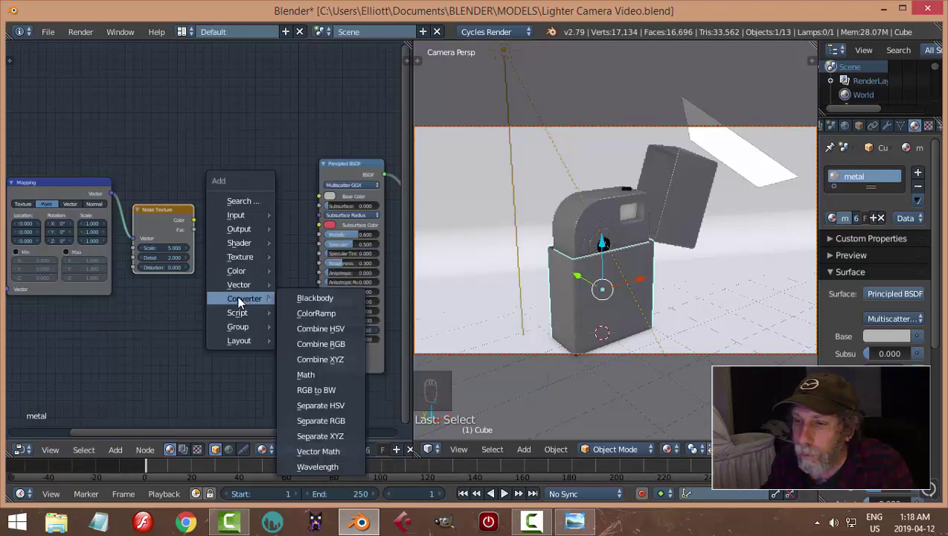
click(292, 314)
click(188, 180)
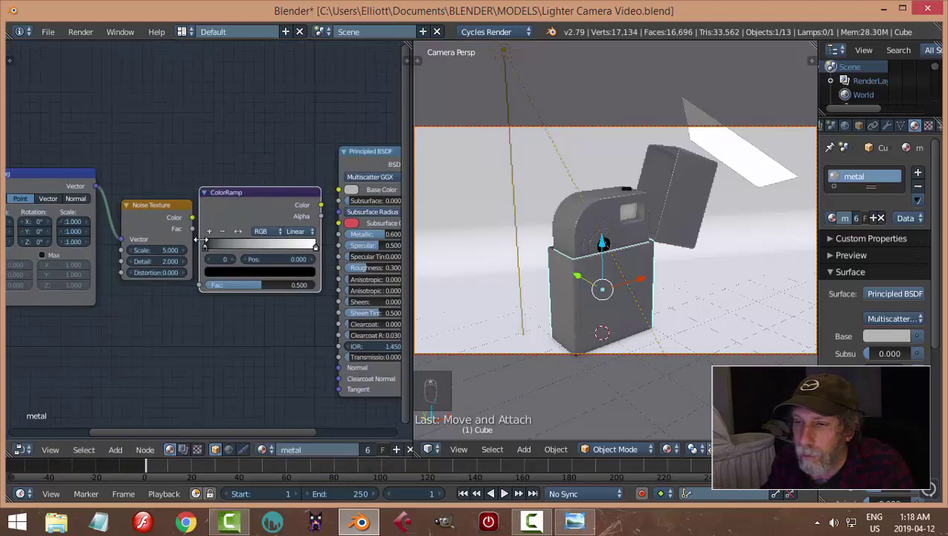
Move the Principled BSDF and Material Output nodes together away from the ColorRamp to make room between them
scroll(206, 243, down, 4)
ctrl+scroll(298, 279, down, 2)
key(a)
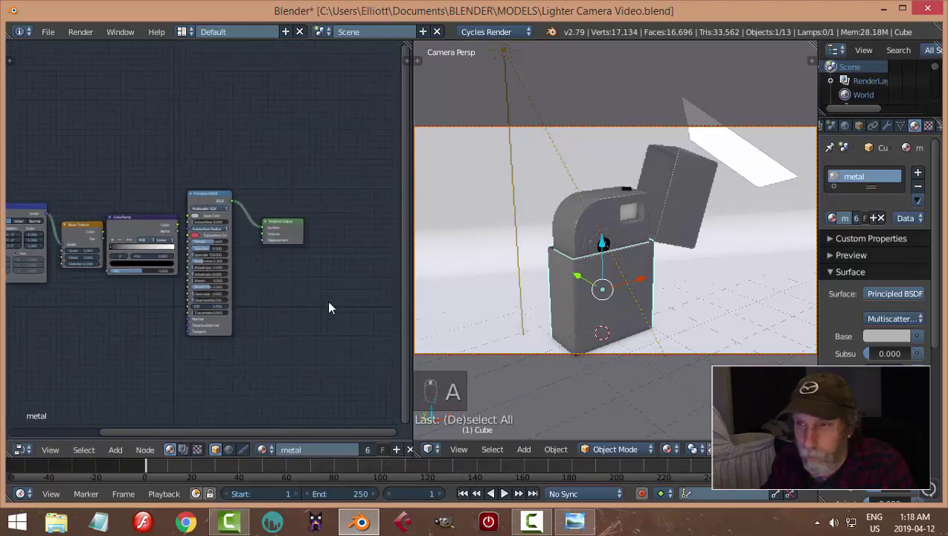
key(b)
drag(337, 339, 193, 160)
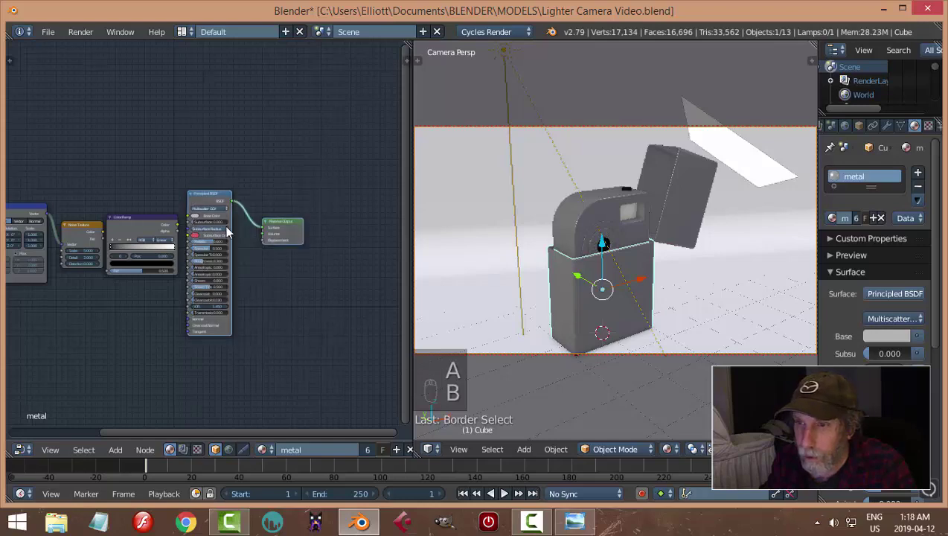
key(g)
click(293, 229)
Link the Noise Texture's Color output to the ColorRamp's Fac input and space the two nodes apart
click(157, 248)
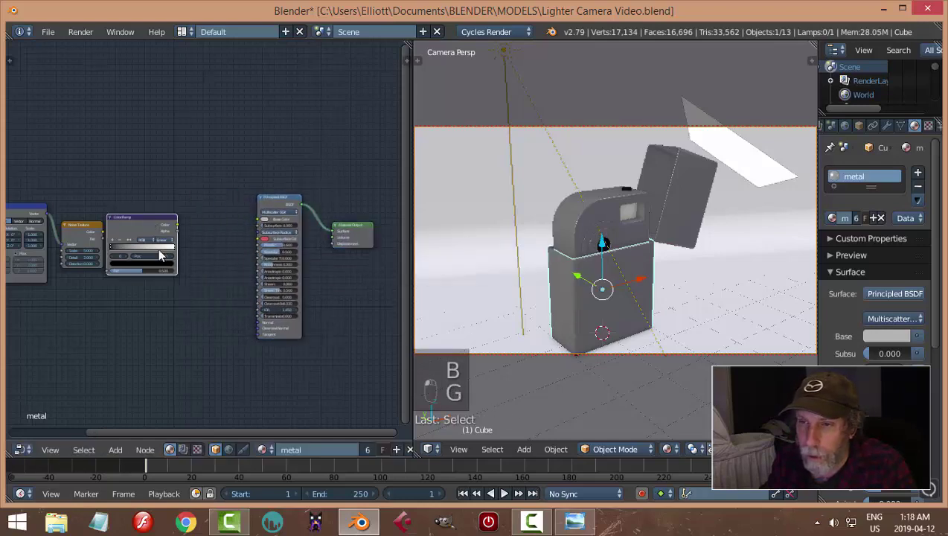
scroll(119, 268, up, 2)
middle_drag(91, 283, 199, 261)
scroll(199, 261, up, 1)
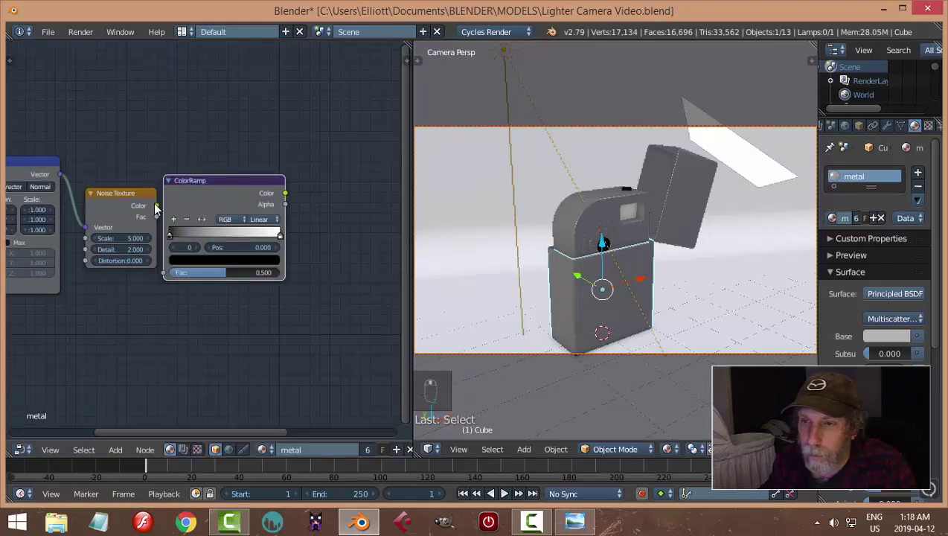
drag(156, 206, 164, 271)
drag(186, 241, 209, 216)
Move the ColorRamp's black stop to about 0.086 and its white stop to about 0.882
middle_drag(274, 262, 259, 266)
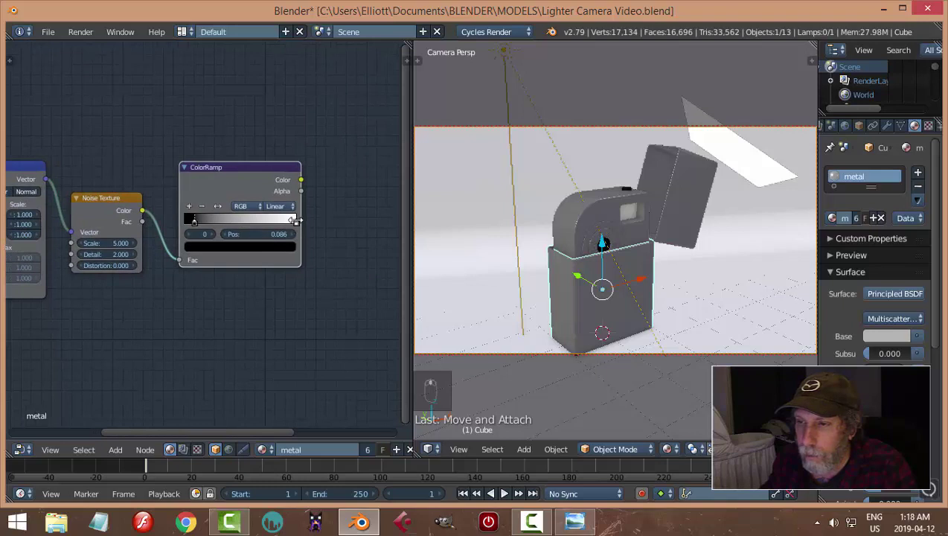
scroll(292, 219, up, 2)
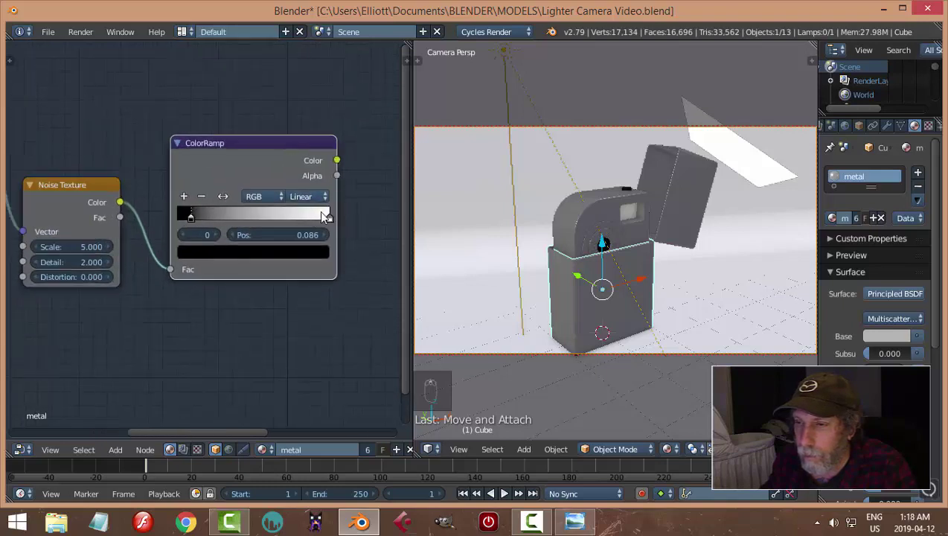
drag(328, 216, 311, 217)
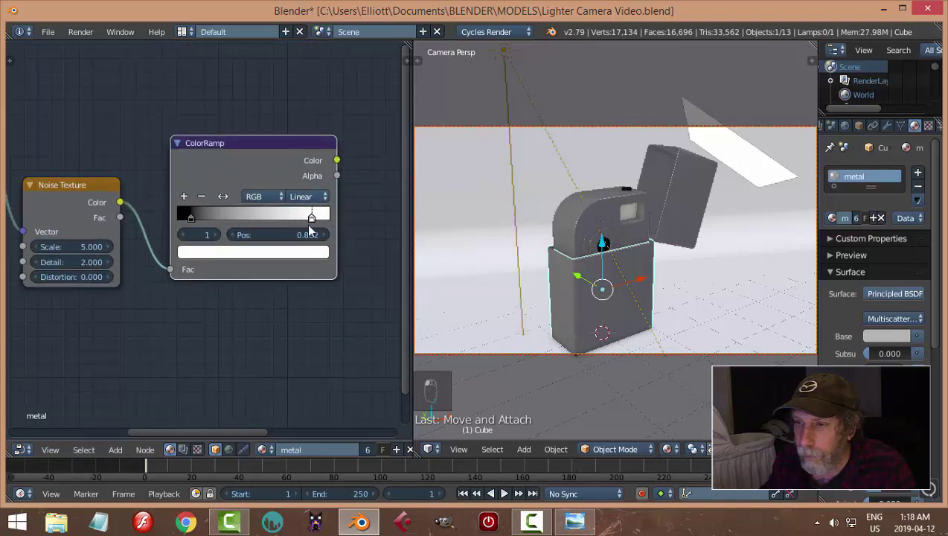
Add a Bump node between the ColorRamp and the Principled BSDF
middle_drag(295, 251, 173, 271)
key(shift+a)
mouse_move(259, 255)
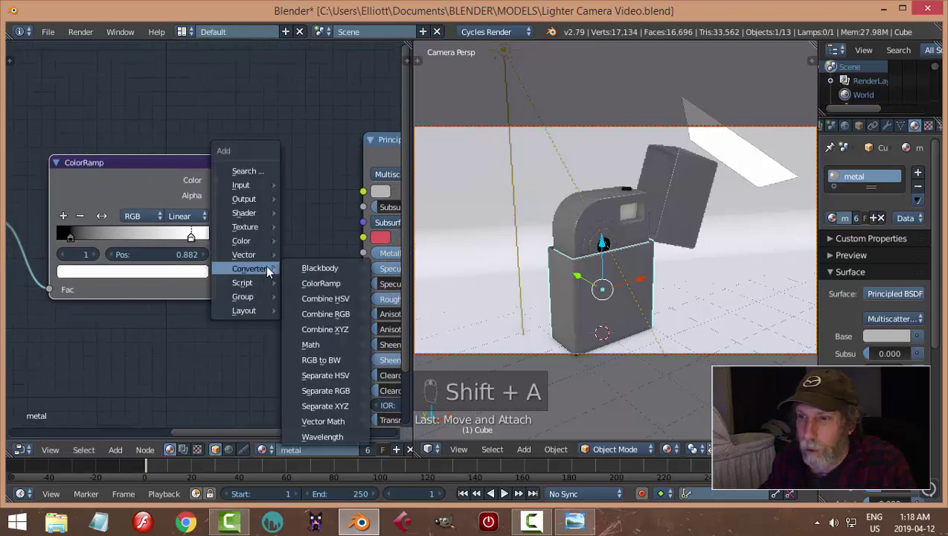
click(309, 254)
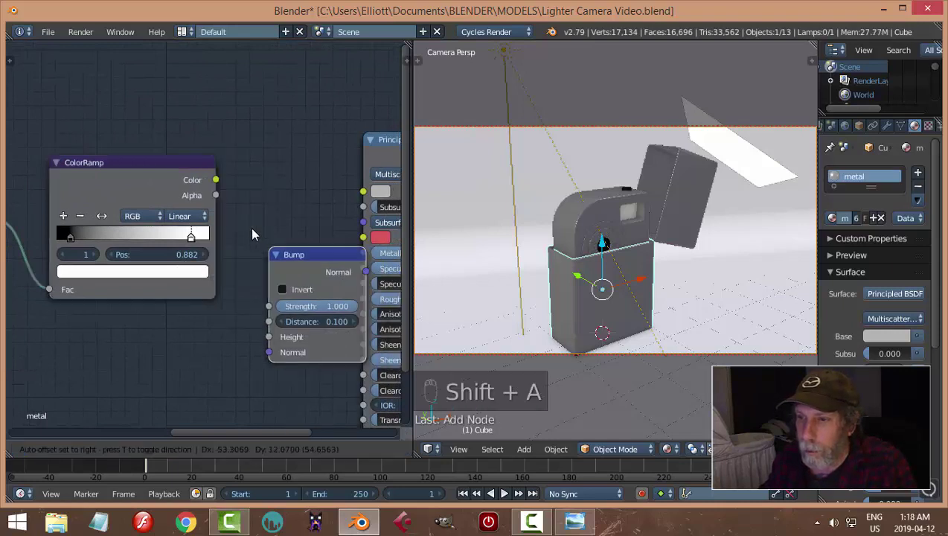
click(223, 182)
mouse_move(222, 182)
mouse_down()
mouse_move(240, 268)
mouse_move(225, 197)
mouse_up()
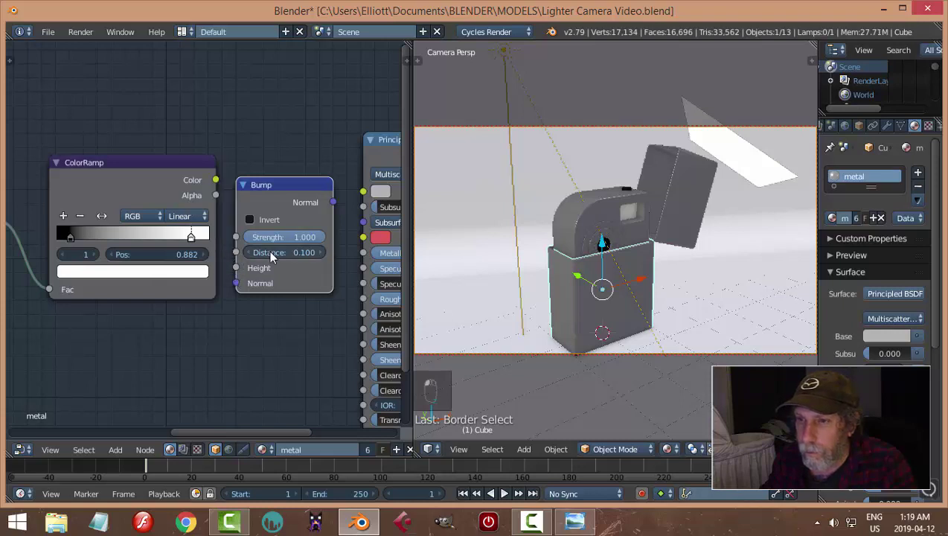
Link the ColorRamp's Color output to the Bump node's Height input
middle_drag(276, 269, 237, 239)
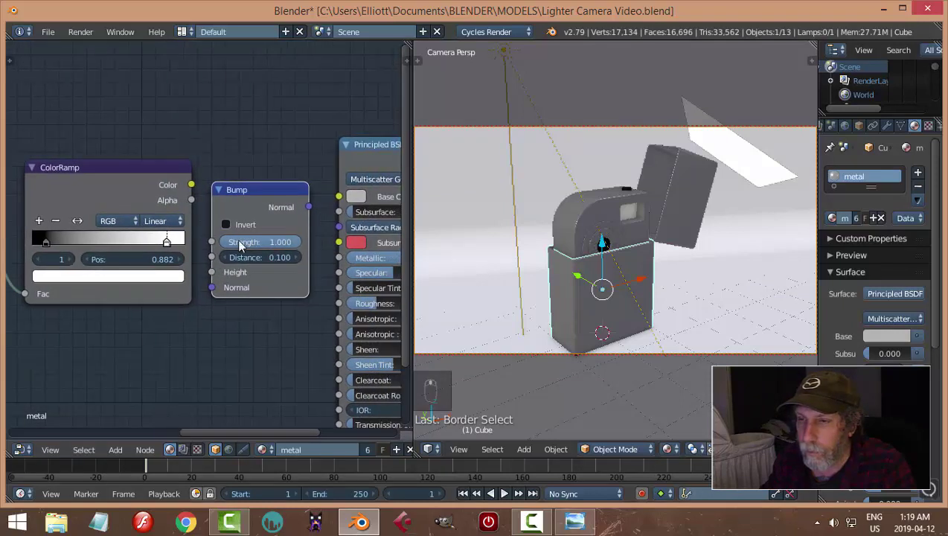
click(248, 205)
drag(248, 205, 257, 206)
drag(192, 185, 216, 273)
Shift the Principled BSDF slightly away from the Bump node and link the Bump's Normal output to its Normal input
middle_drag(330, 216, 211, 210)
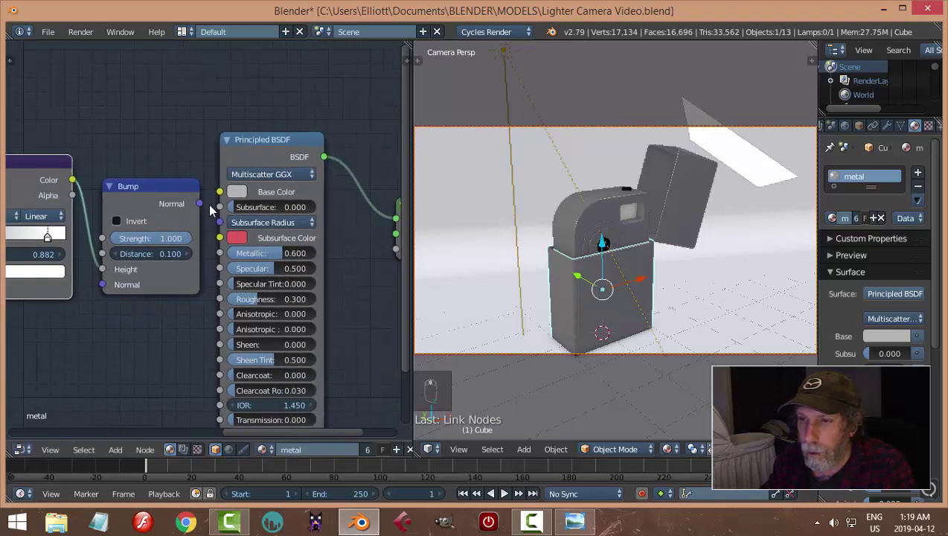
drag(199, 204, 206, 397)
scroll(200, 391, down, 1)
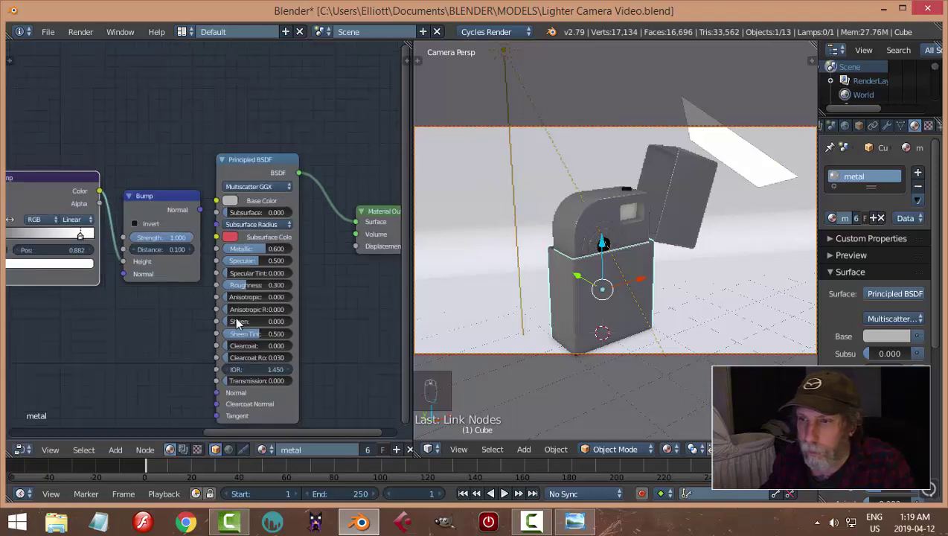
drag(249, 173, 266, 163)
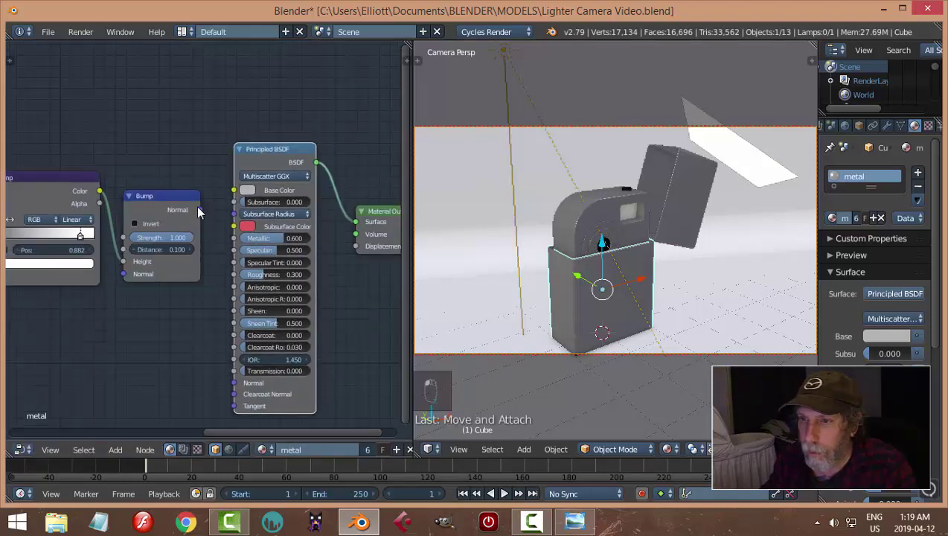
drag(199, 210, 250, 382)
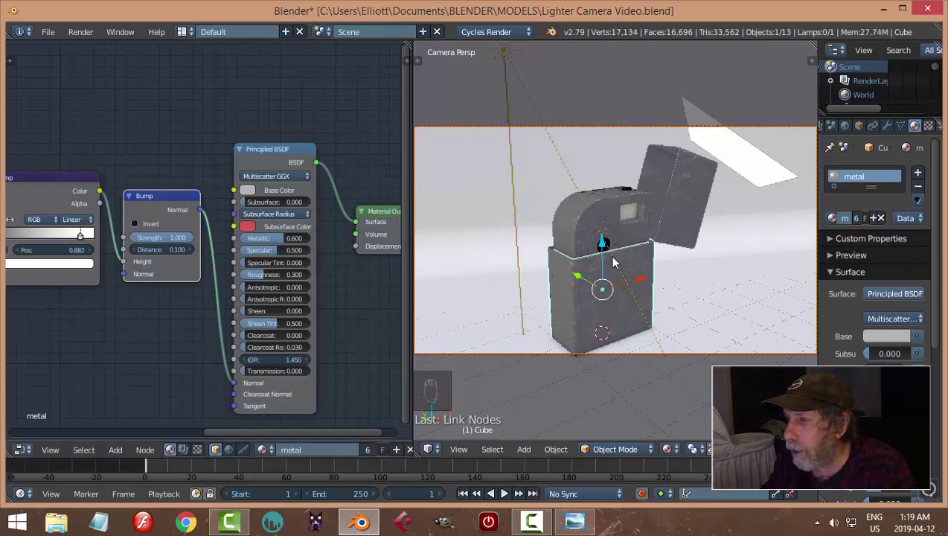
Set the Bump node's Strength to 0.3
click(163, 236)
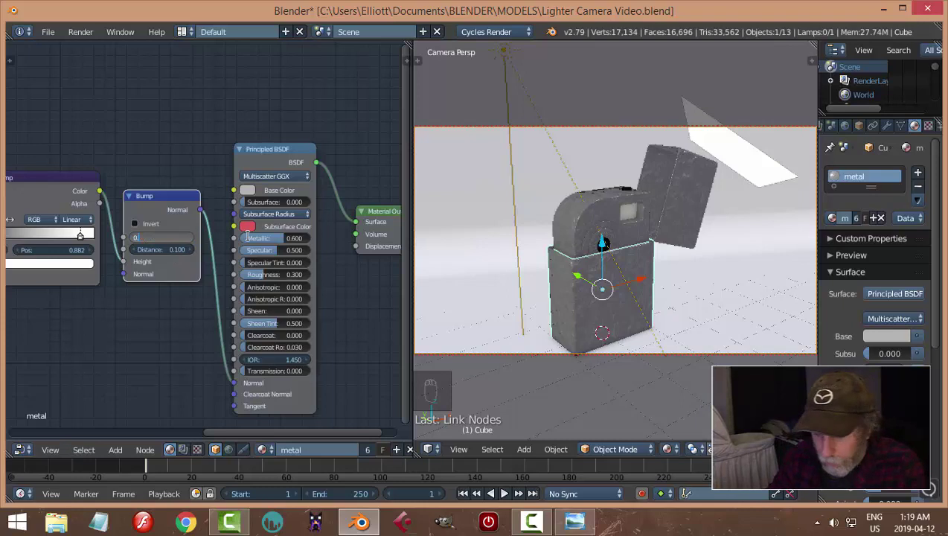
text(0.3)
key(Return)
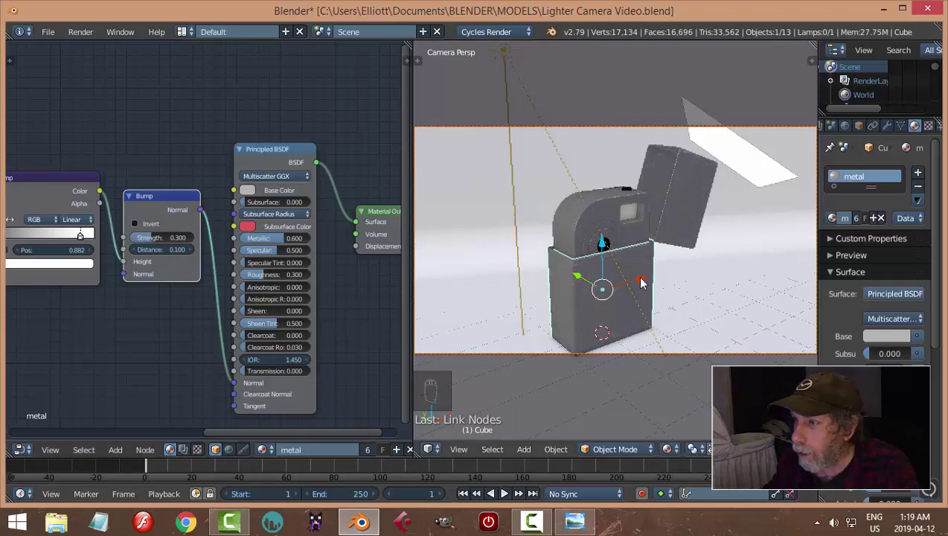
scroll(642, 283, up, 2)
scroll(642, 283, down, 1)
scroll(148, 292, down, 1)
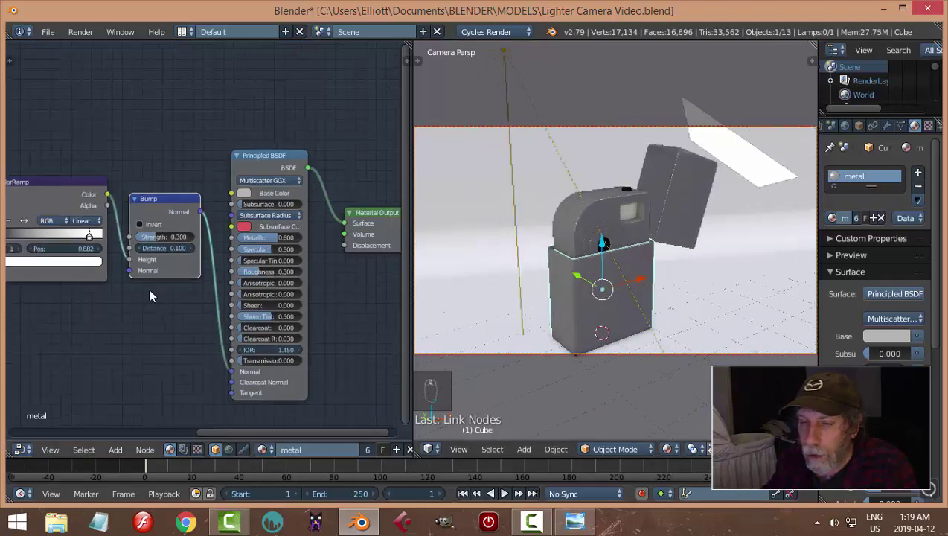
Set the Noise Texture's Scale to 25
middle_drag(148, 291, 259, 306)
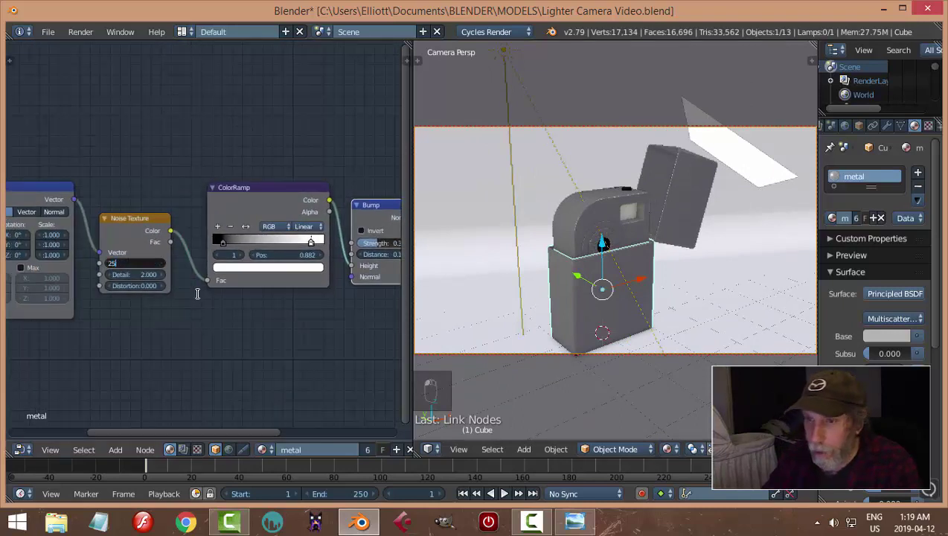
text(25)
key(Return)
Set the Mapping node's Scale to 5 on the X, Y and Z axes
double_click(46, 234)
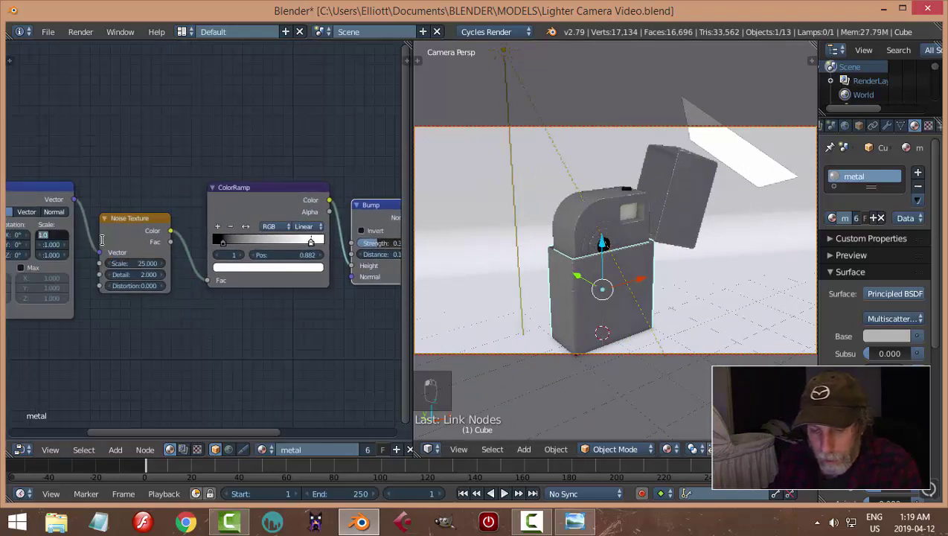
key(Tab)
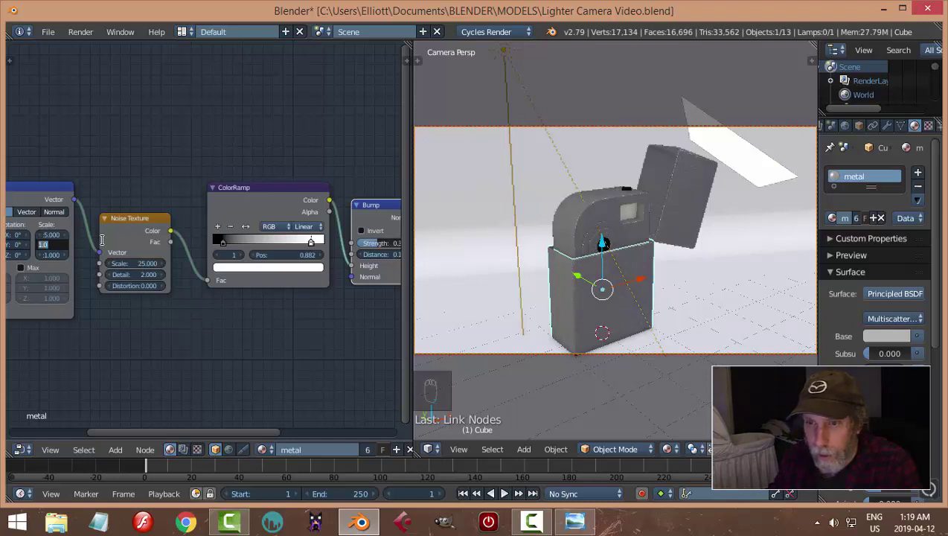
text(5)
key(Tab)
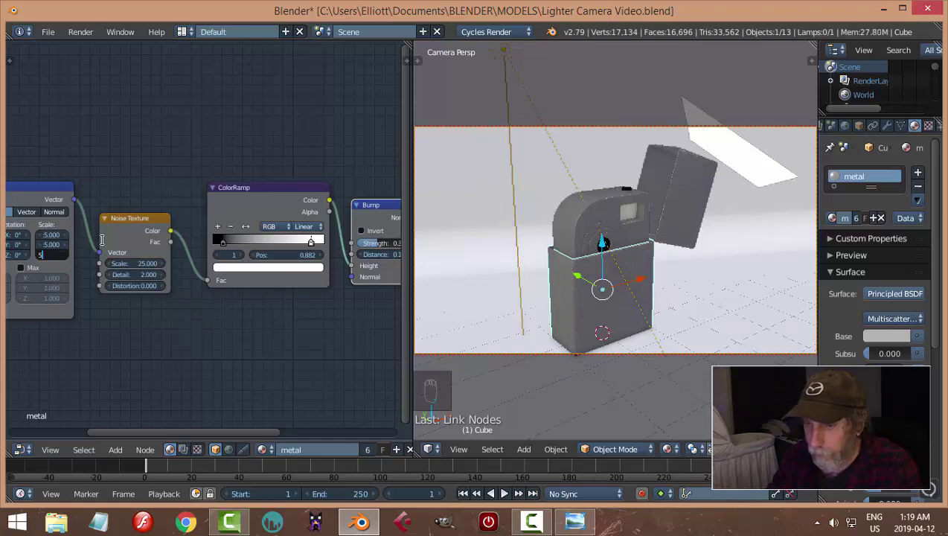
text(5)
key(Return)
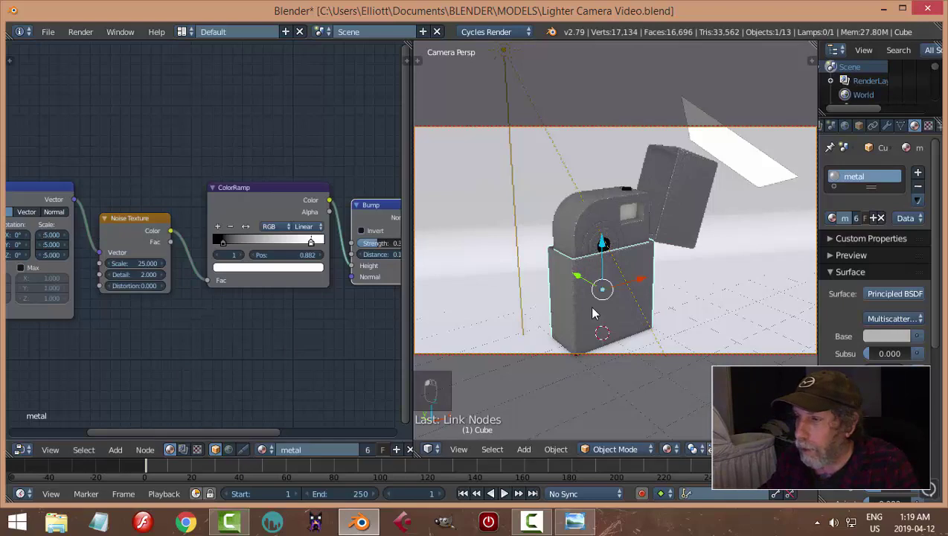
Leave the camera view and preview a rendered close-up of the bumped metal on the lighter body
key(KP_0)
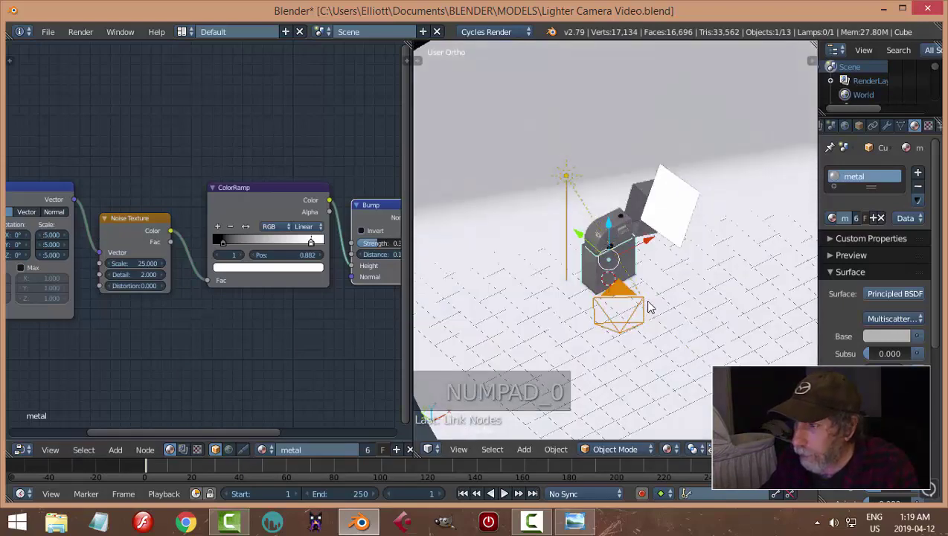
scroll(654, 291, up, 3)
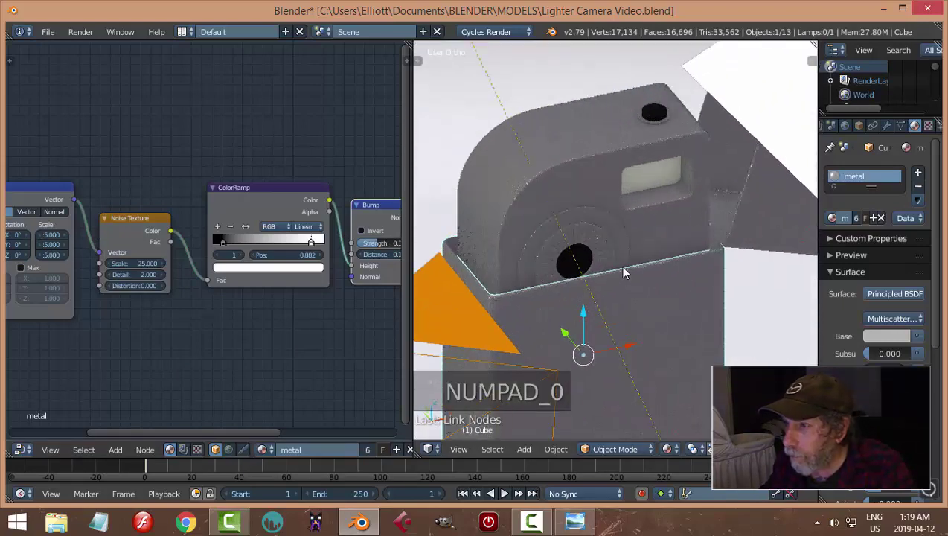
mouse_move(620, 265)
middle_down()
mouse_move(649, 284)
mouse_move(637, 237)
mouse_move(624, 249)
middle_up()
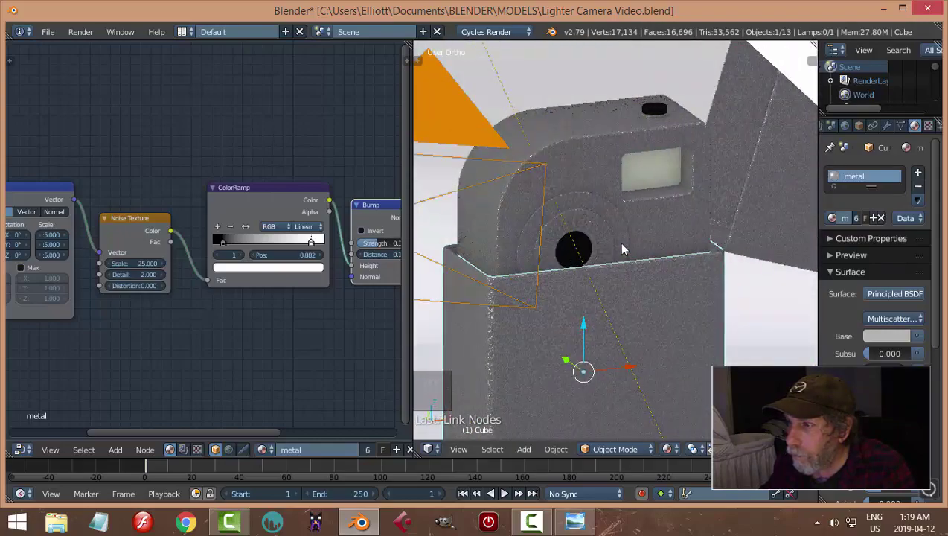
key(shift+z)
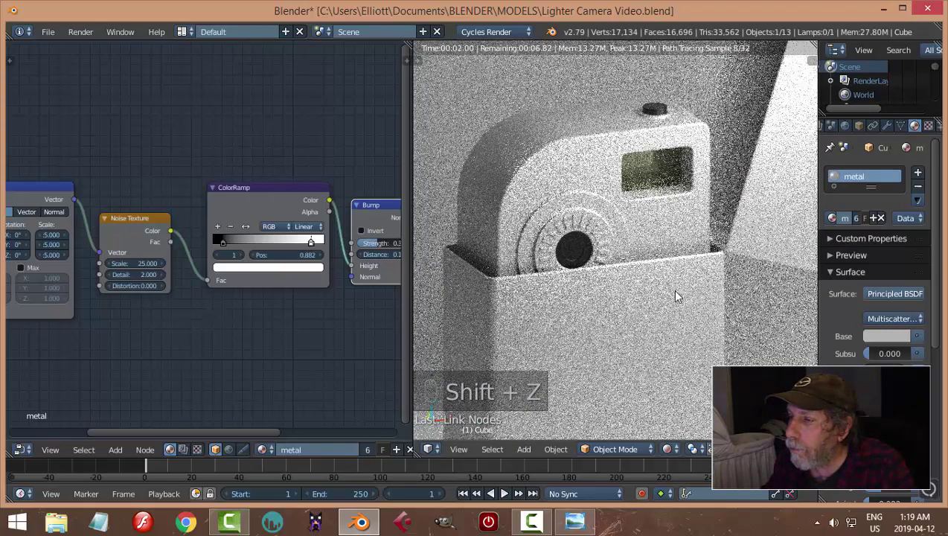
key(shift+z)
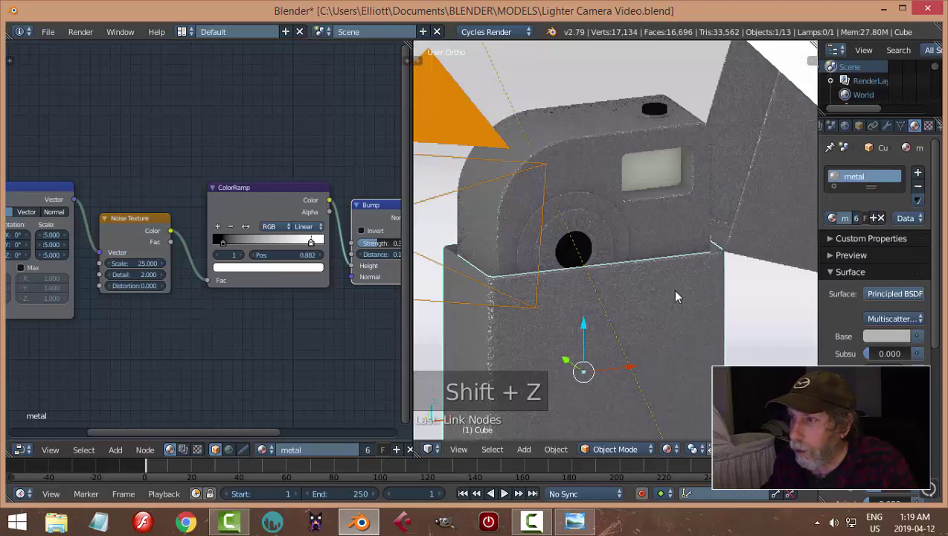
Give the backdrop a new Diffuse BSDF material in dark grey with RGB values of 0.077, and preview it rendered
right_click(767, 363)
click(873, 218)
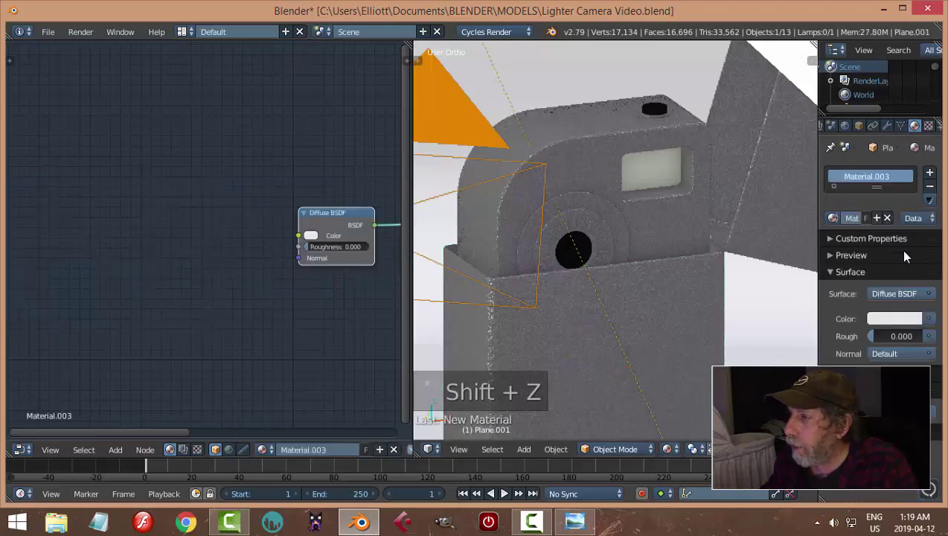
click(893, 317)
click(911, 188)
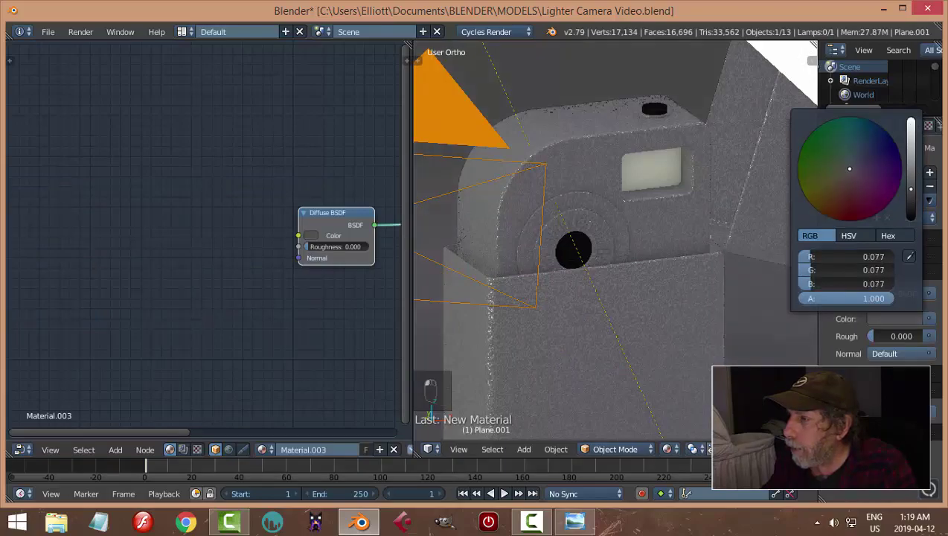
key(shift+z)
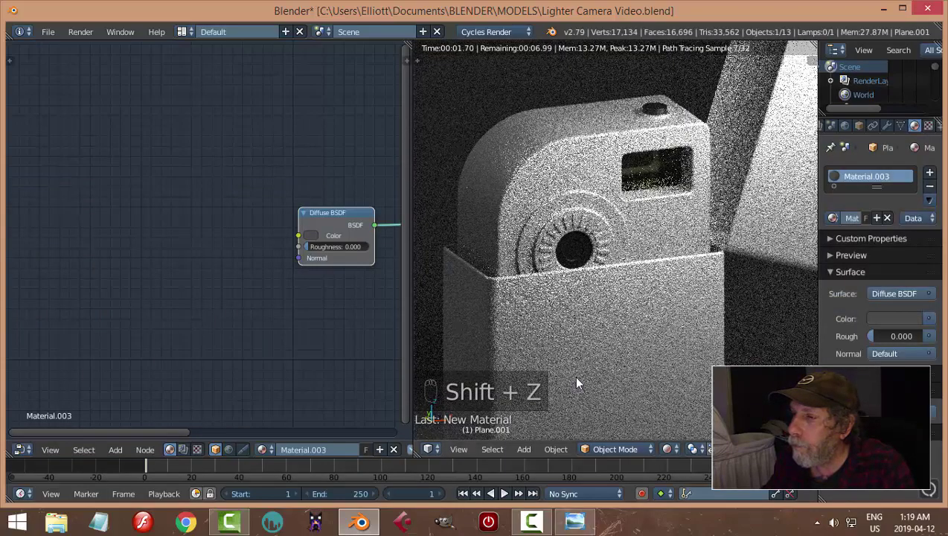
key(shift+z)
Set the Noise Texture's Scale to 45 in the lighter body's metal material
right_click(577, 314)
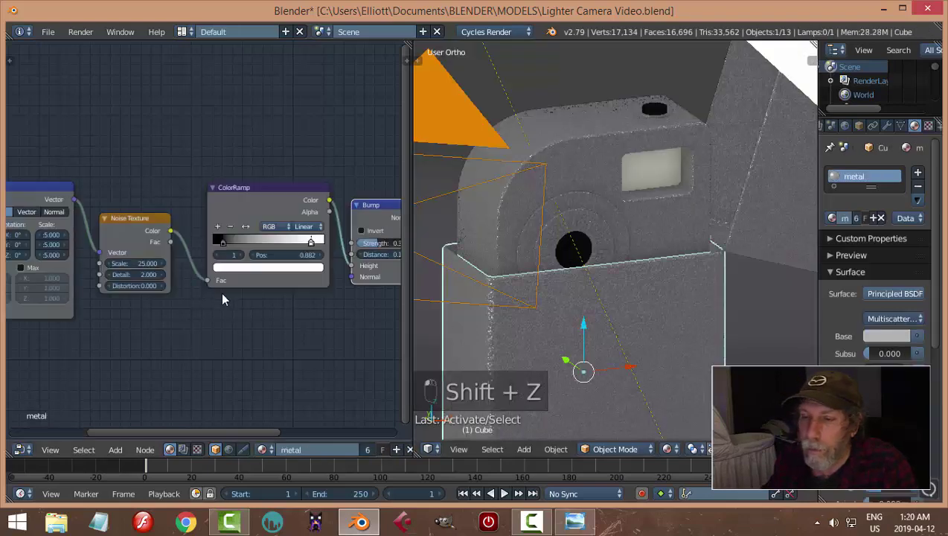
drag(138, 257, 282, 263)
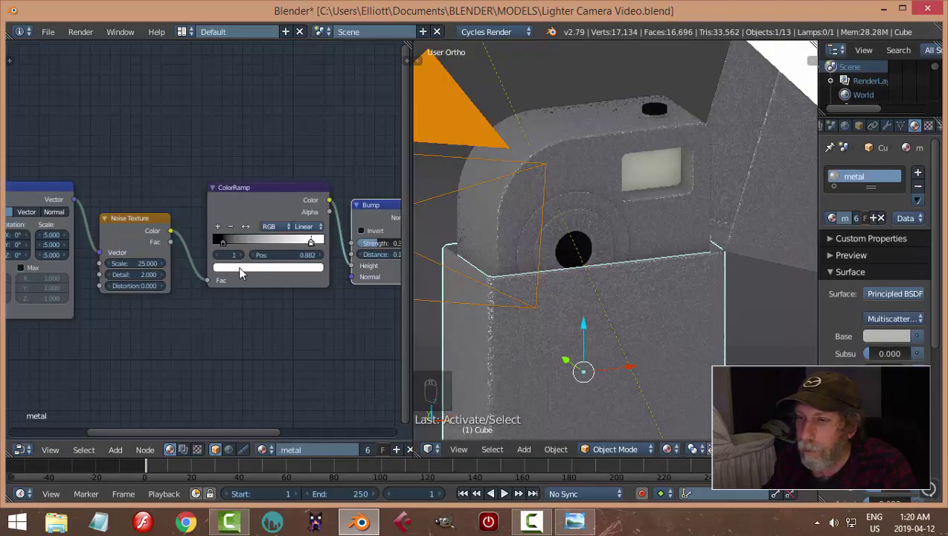
click(131, 264)
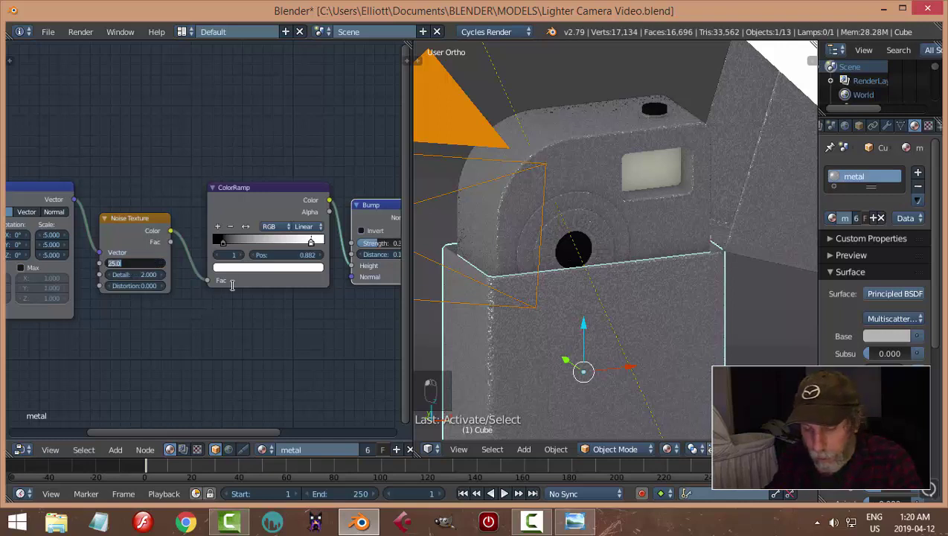
text(45)
key(Return)
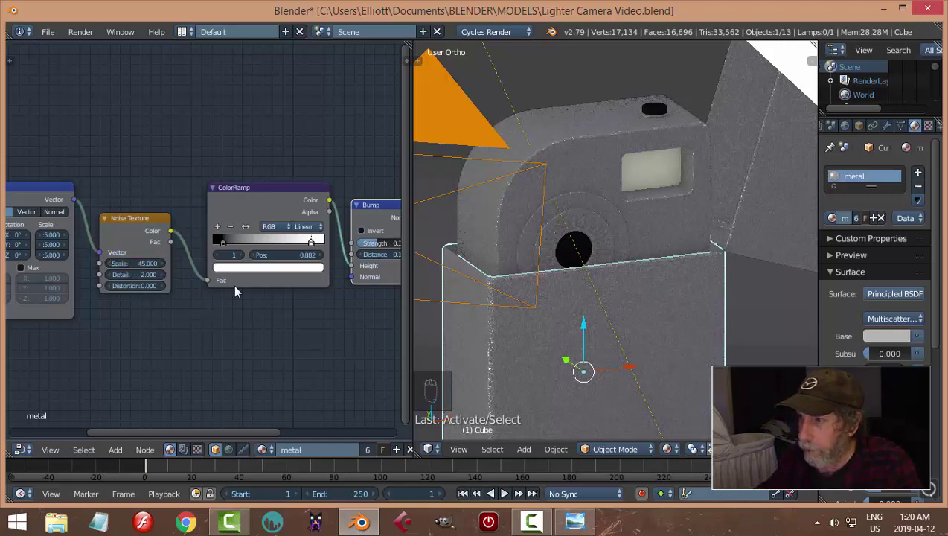
Save the file and return the viewport to the camera view
key(ctrl+s)
click(585, 329)
mouse_move(584, 328)
middle_down()
mouse_move(612, 332)
mouse_move(588, 318)
middle_up()
key(KP_0)
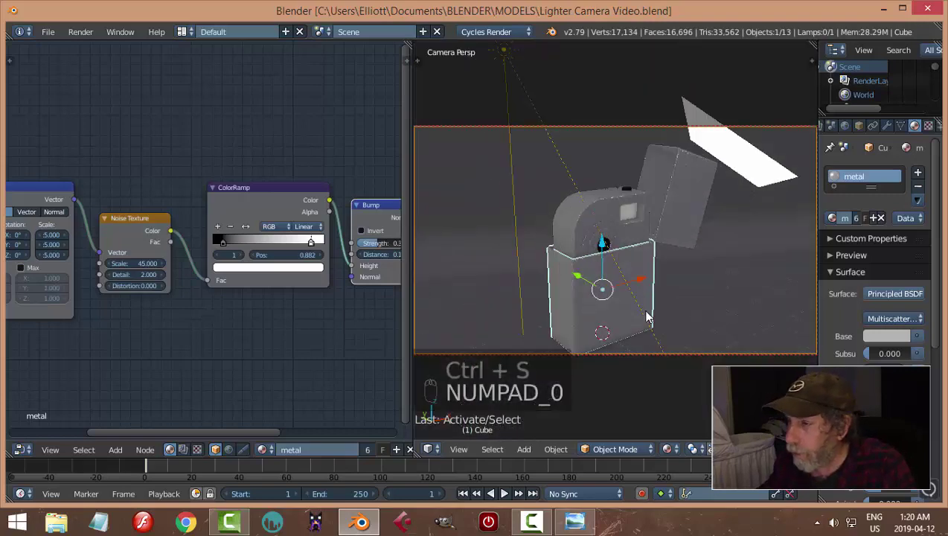
key(ctrl+s)
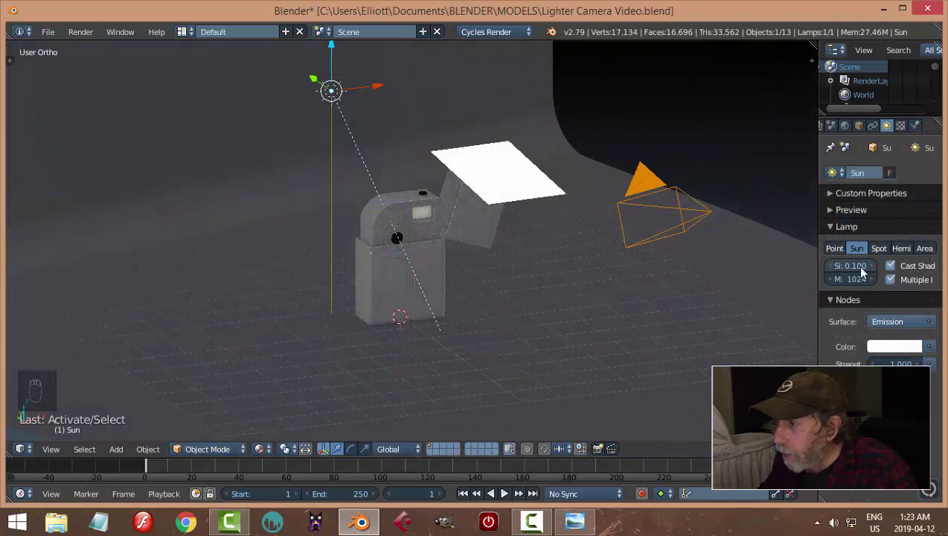
Give the sun lamp a size of 0.3, a strength of 4 and a pale warm white color
click(856, 266)
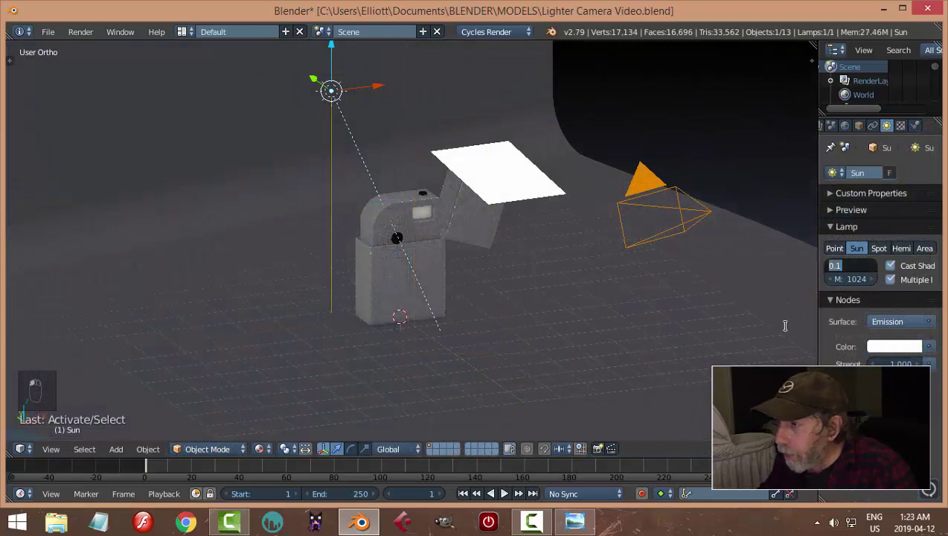
text(0.3)
key(Return)
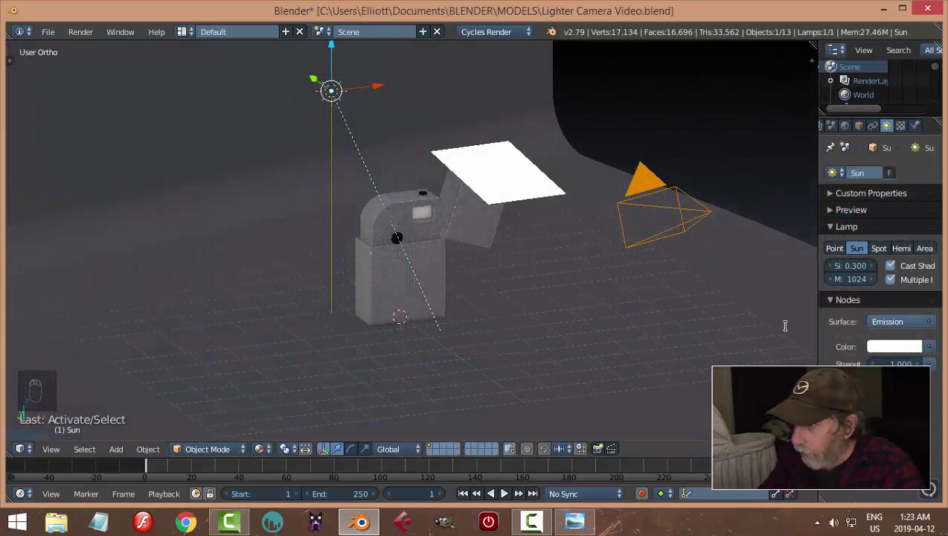
click(893, 363)
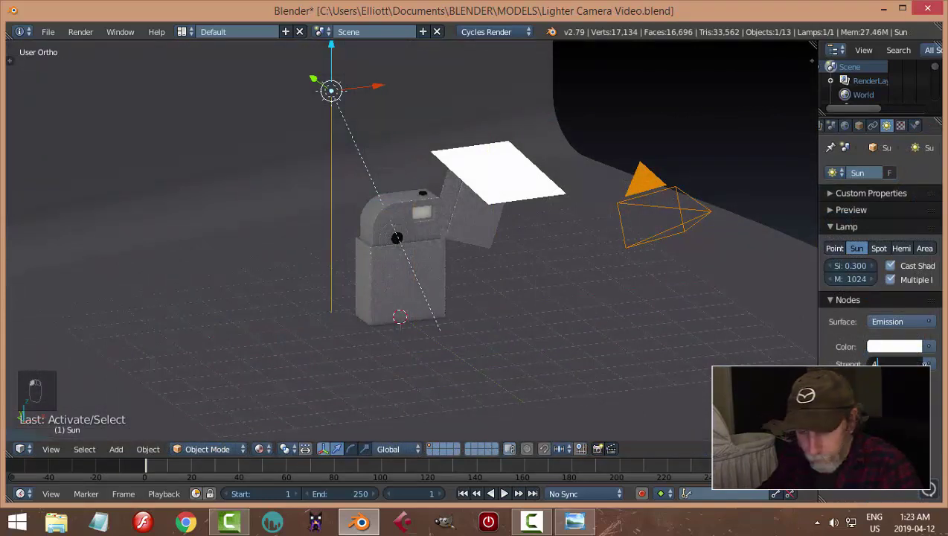
text(4)
key(Return)
click(893, 346)
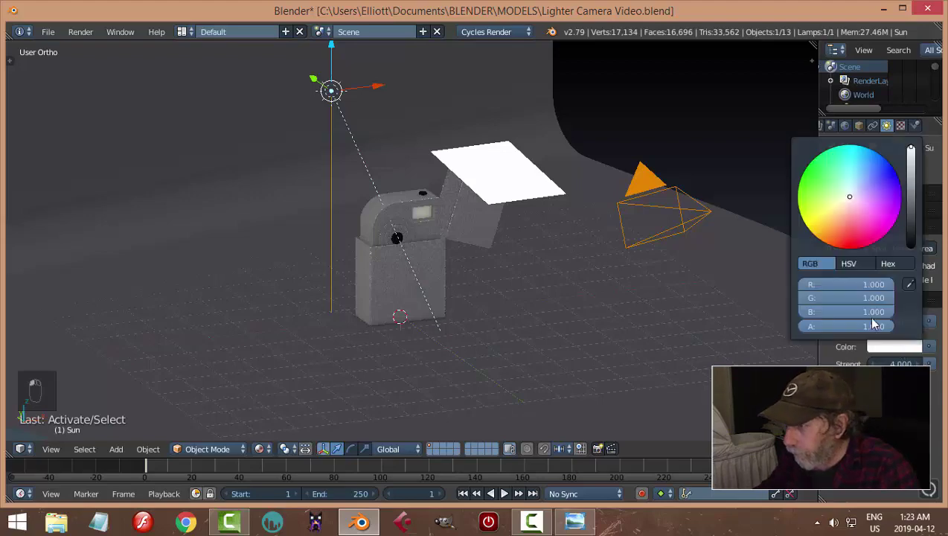
click(845, 207)
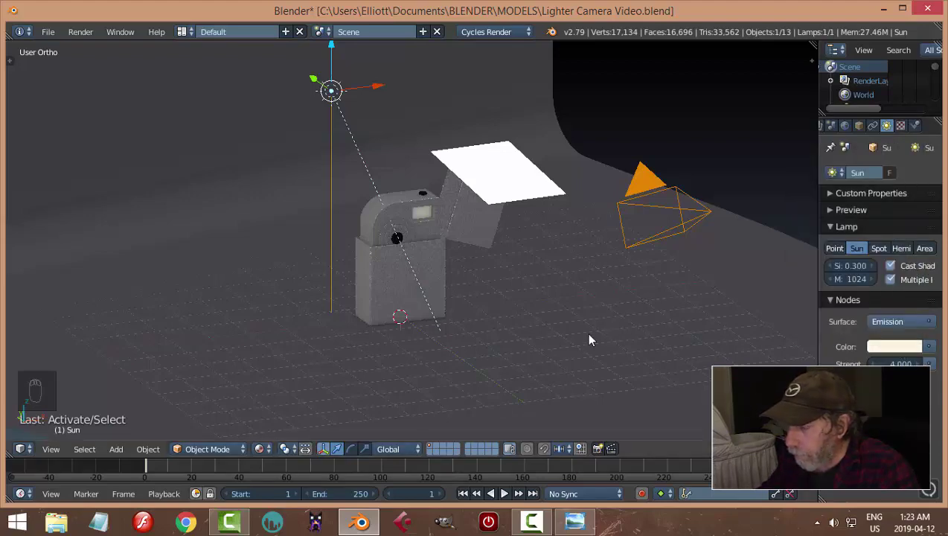
Preview the scene rendered through the camera and save the file
key(KP_0)
key(shift+z)
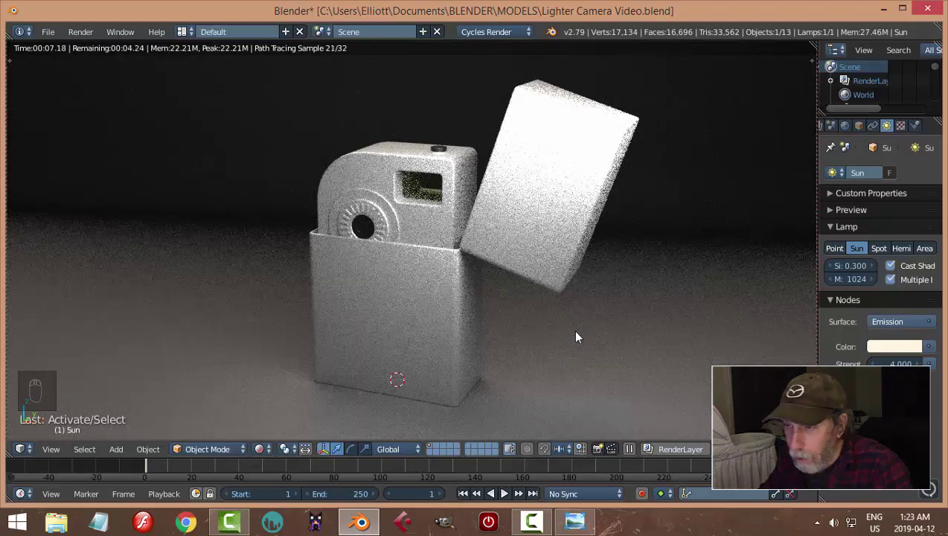
key(shift+z)
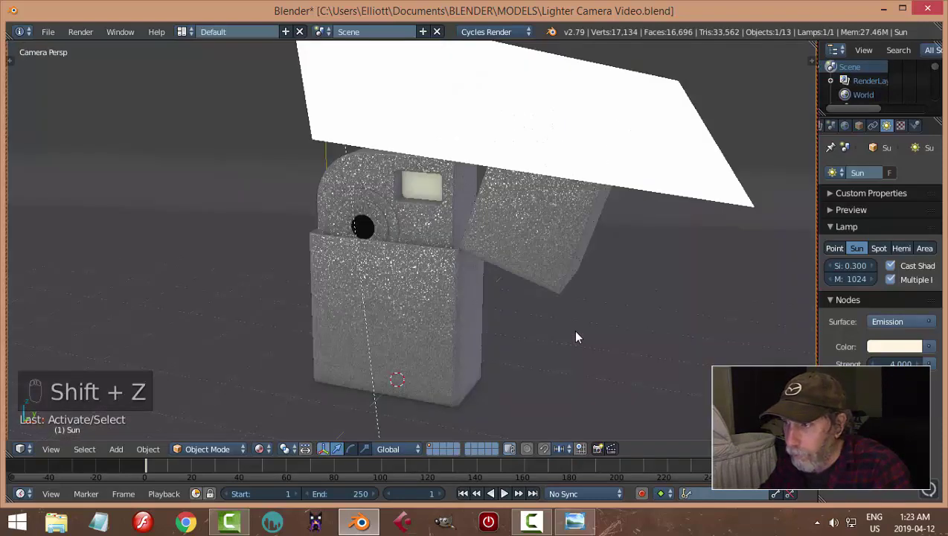
key(ctrl+s)
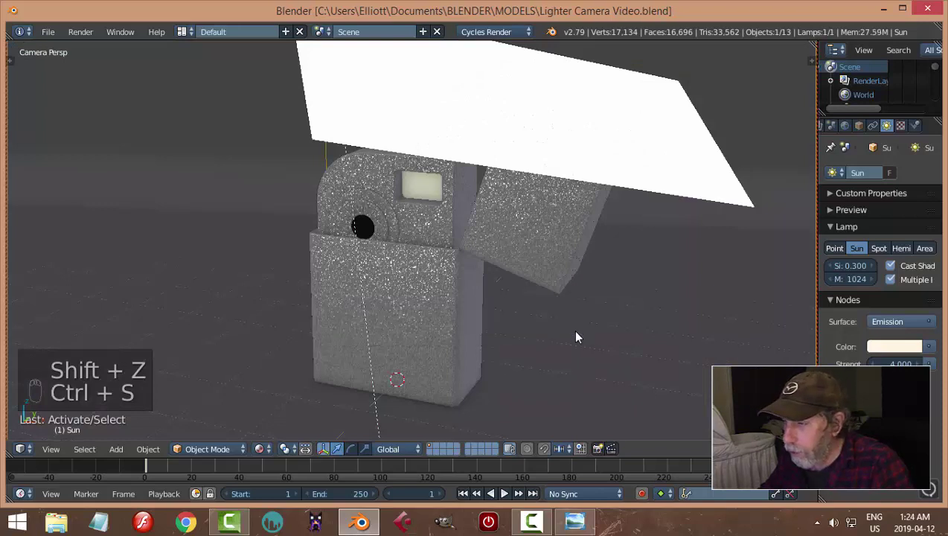
click(542, 521)
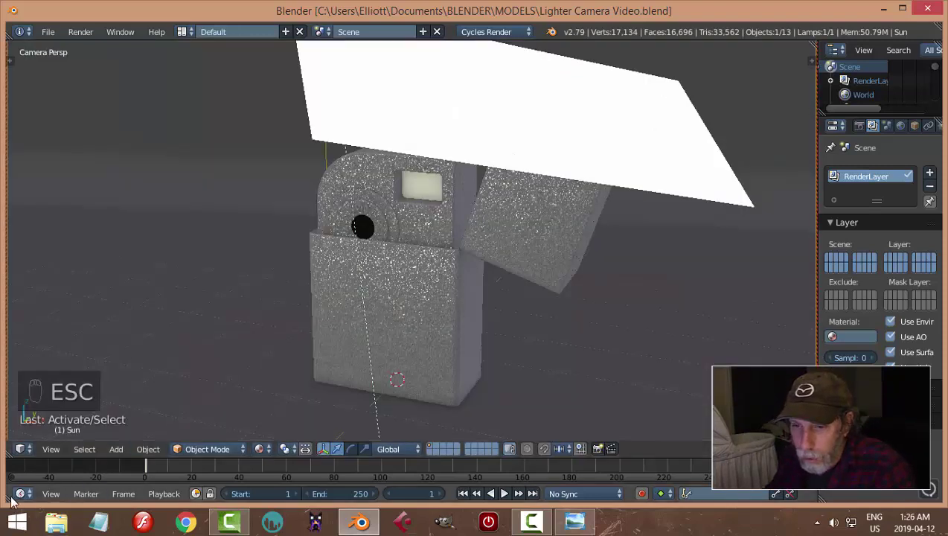
Split the 3D view and turn the new area into a Node Editor showing the lighter body's metal nodes, without its properties sidebar
drag(6, 456, 396, 439)
click(29, 451)
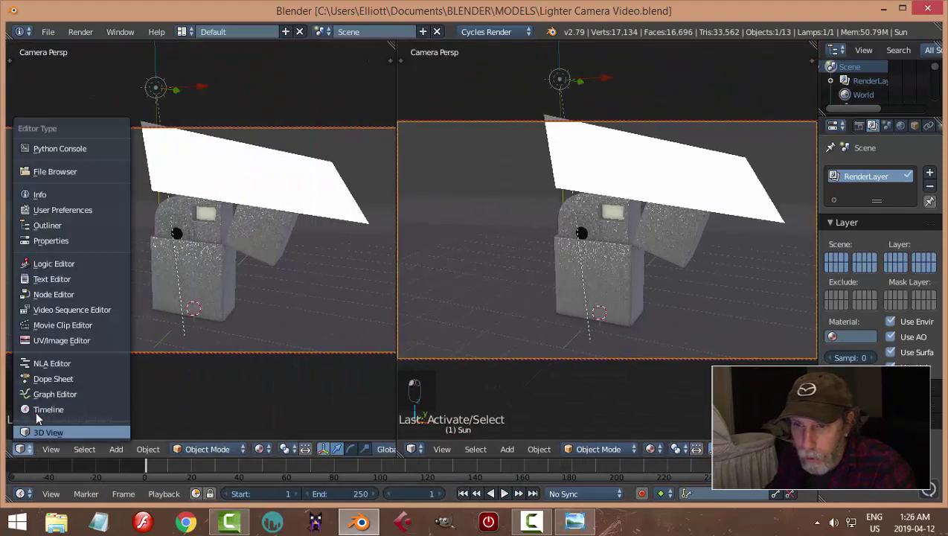
click(49, 294)
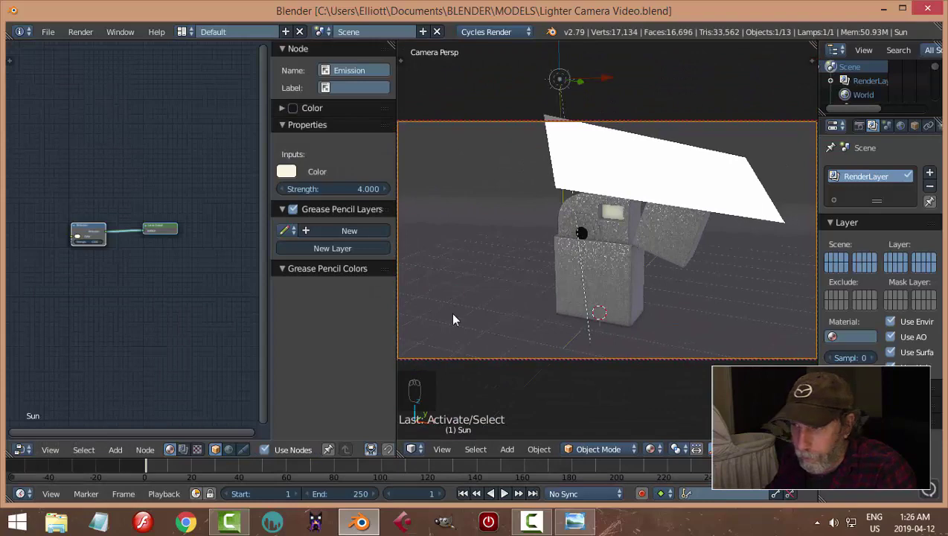
right_click(613, 283)
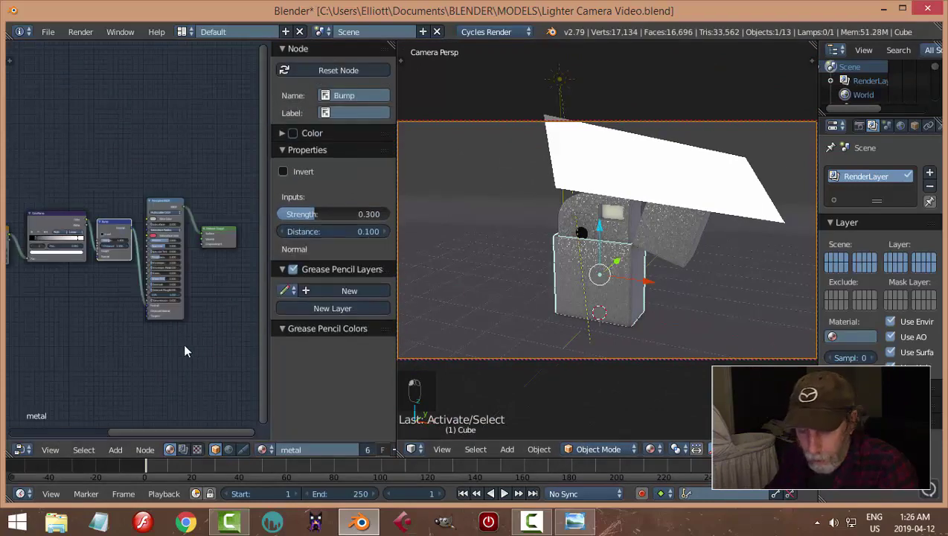
key(n)
Set the Bump node's Strength to 0.2 in the metal material
scroll(184, 343, up, 4)
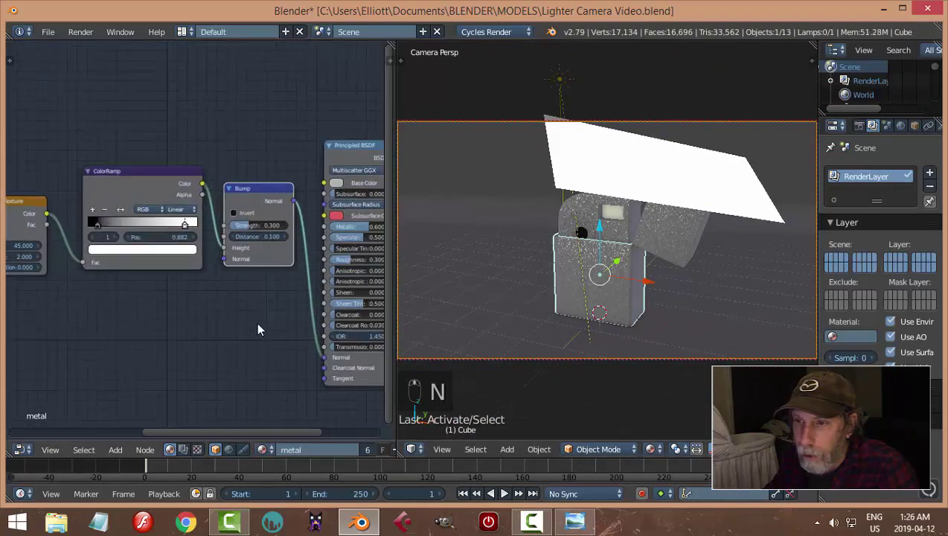
scroll(257, 321, up, 3)
click(348, 221)
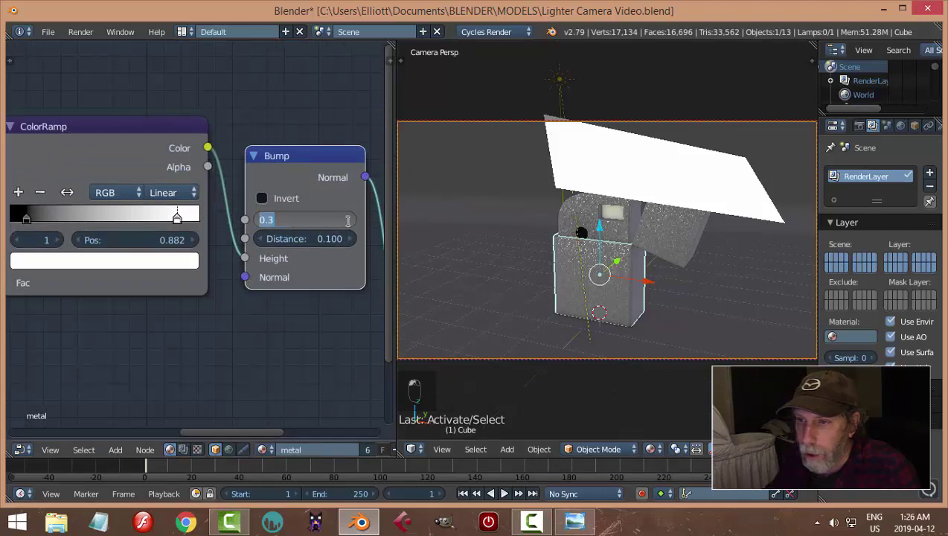
text(0.)
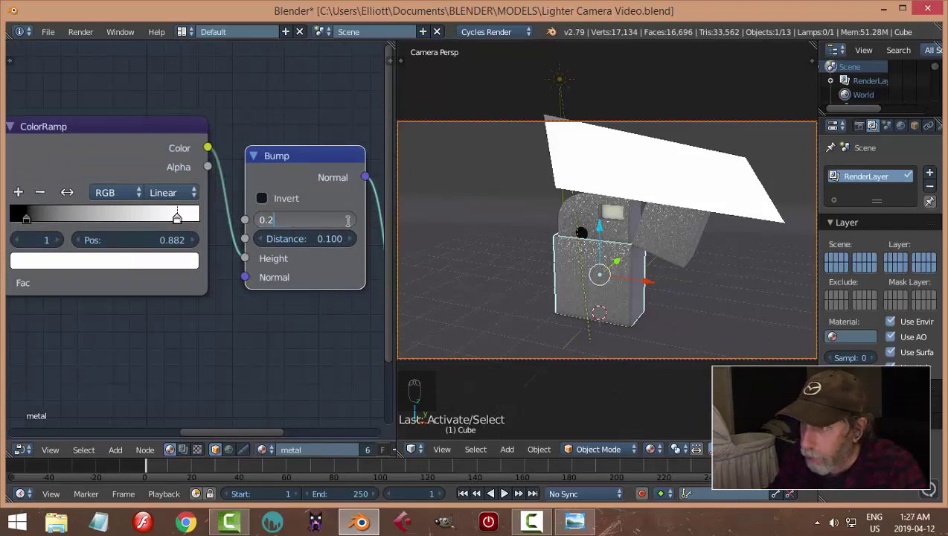
key(Return)
Set the Noise Texture node's Scale to 55 in the metal material
scroll(93, 328, down, 2)
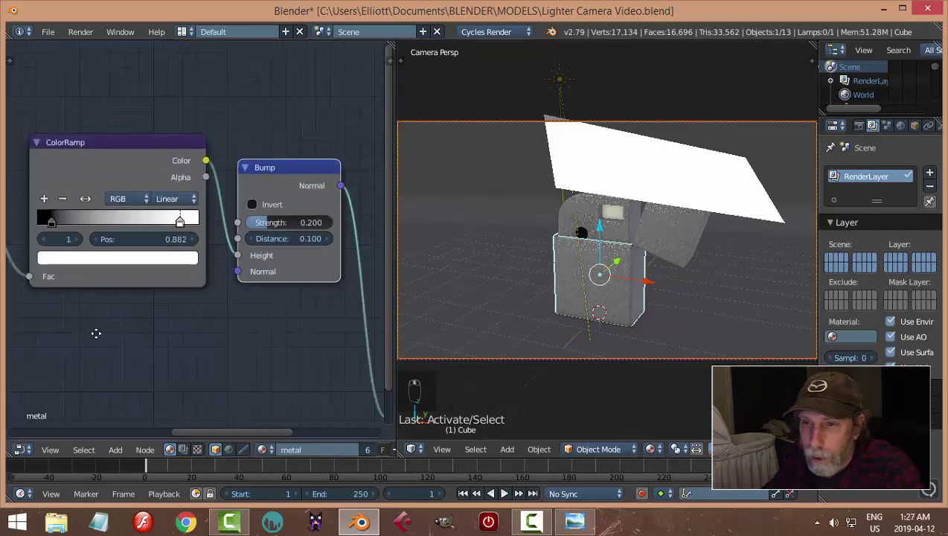
middle_drag(95, 332, 261, 328)
scroll(131, 314, up, 2)
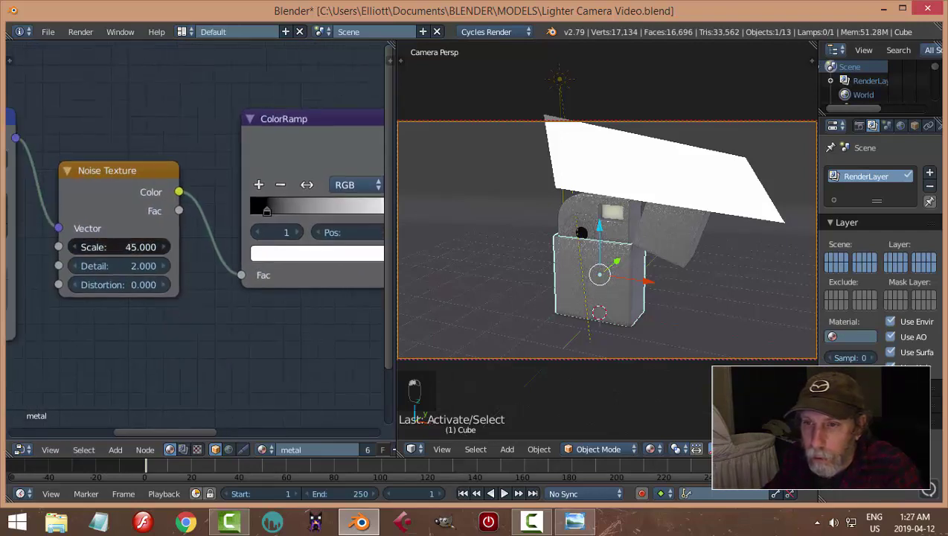
click(119, 247)
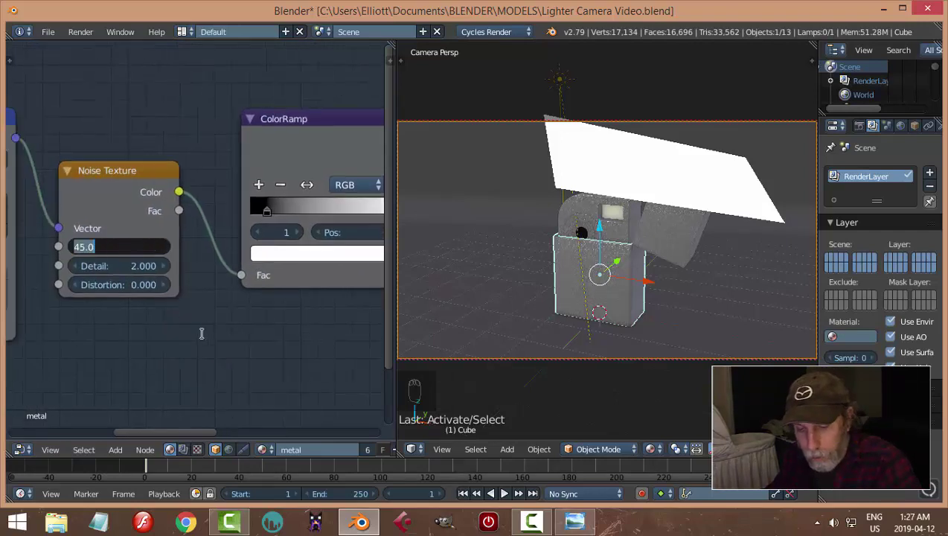
text(55)
click(201, 333)
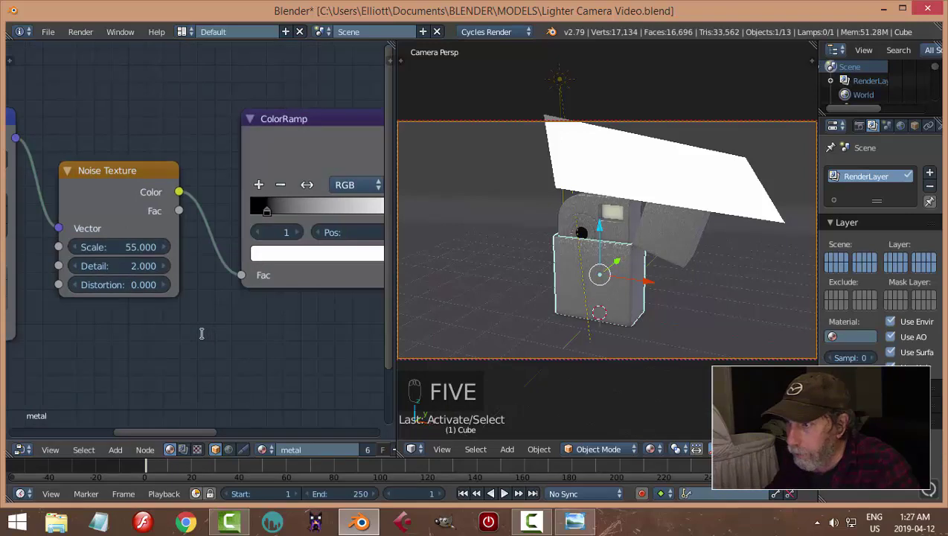
Set the Mapping node's Scale to 7 on the X, Y and Z axes and save the file
ctrl+scroll(100, 346, left, 5)
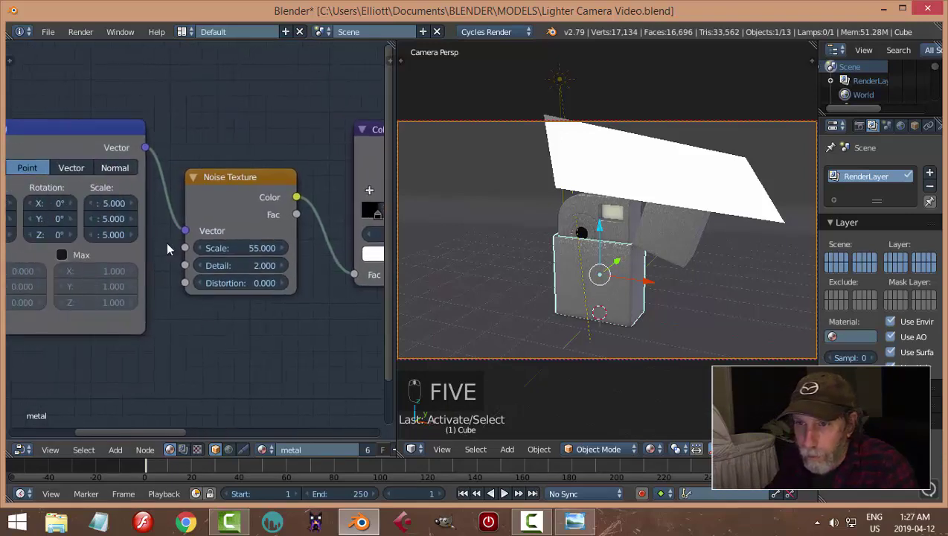
click(113, 204)
text(7)
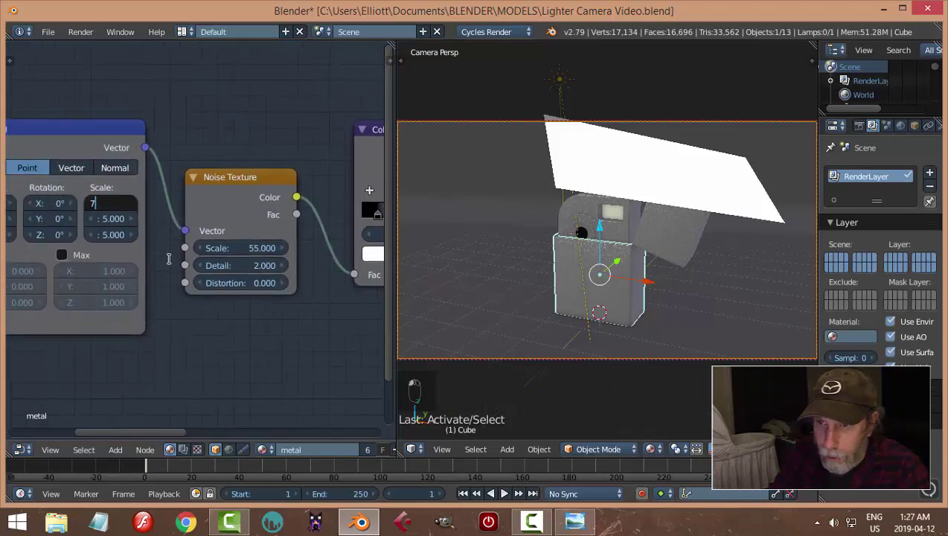
key(Tab)
text(7)
key(Tab)
text(7)
key(Return)
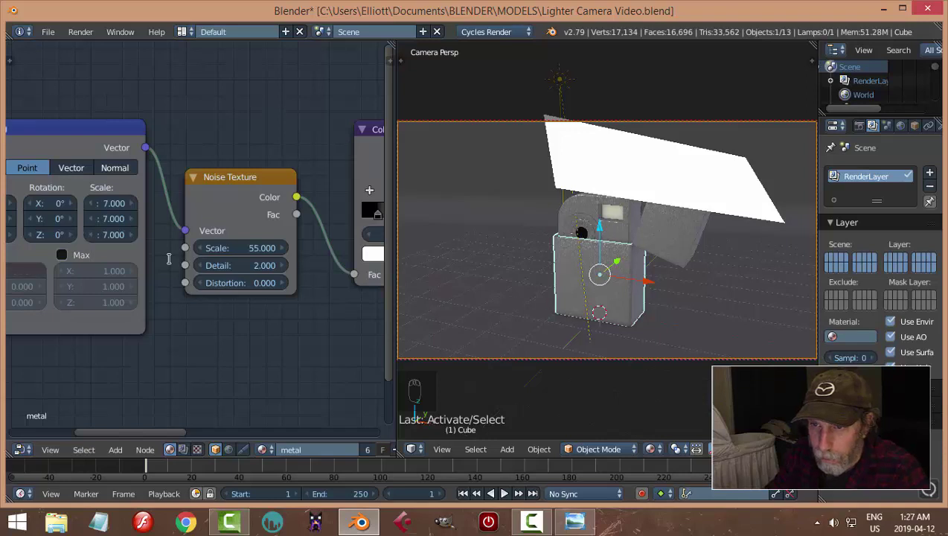
key(ctrl+s)
click(231, 378)
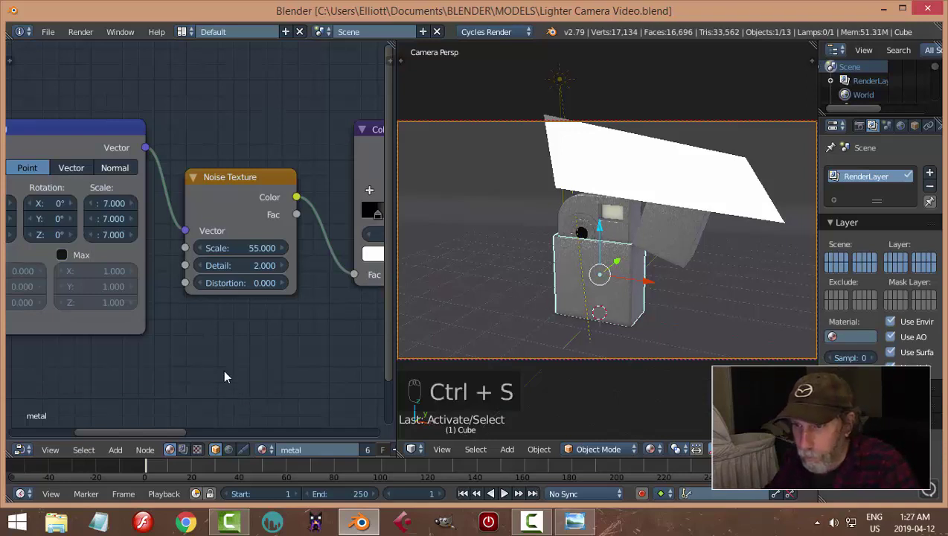
Merge the Node Editor area into the 3D view so the camera view takes the full width
scroll(224, 370, down, 2)
middle_drag(128, 347, 214, 343)
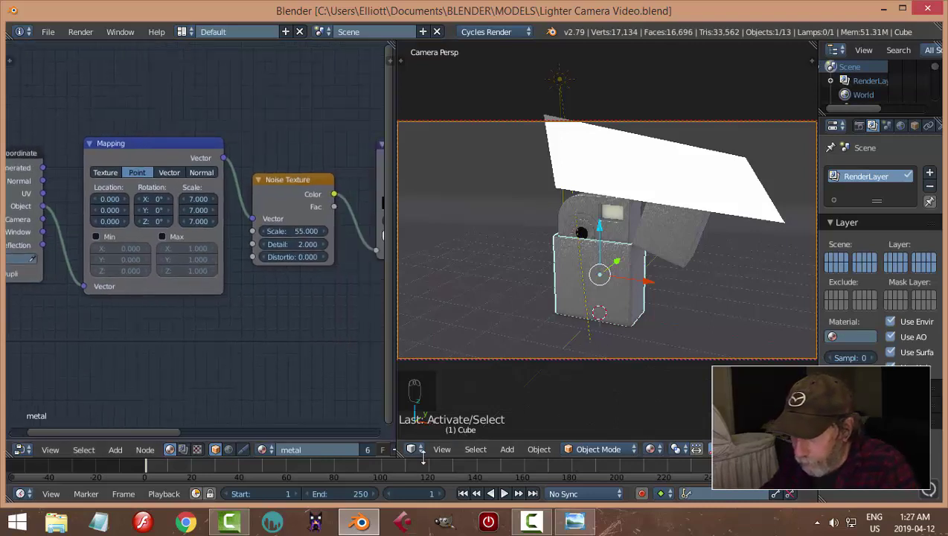
drag(392, 450, 261, 417)
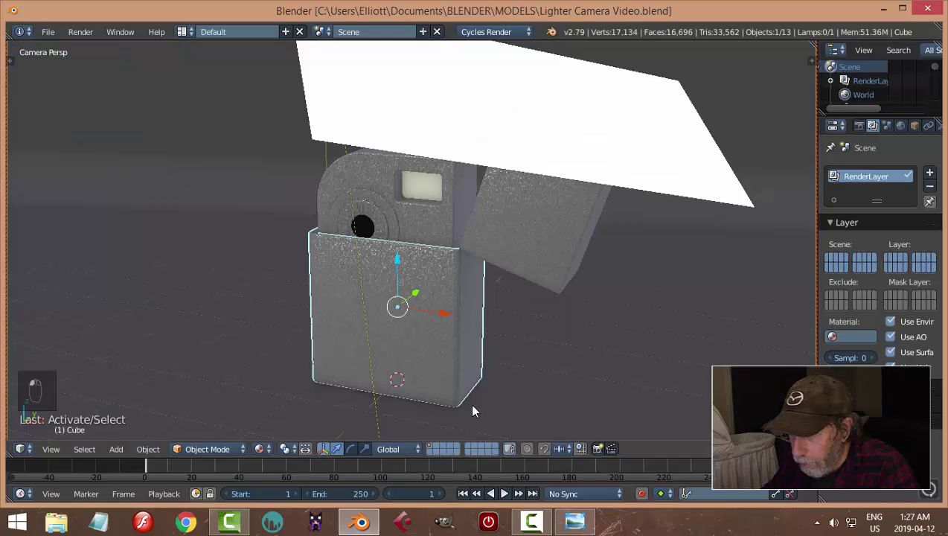
Leave the camera view, raise the white emissive plane along Z higher above the lighter, and save the file
right_click(593, 134)
scroll(618, 272, down, 4)
key(KP_0)
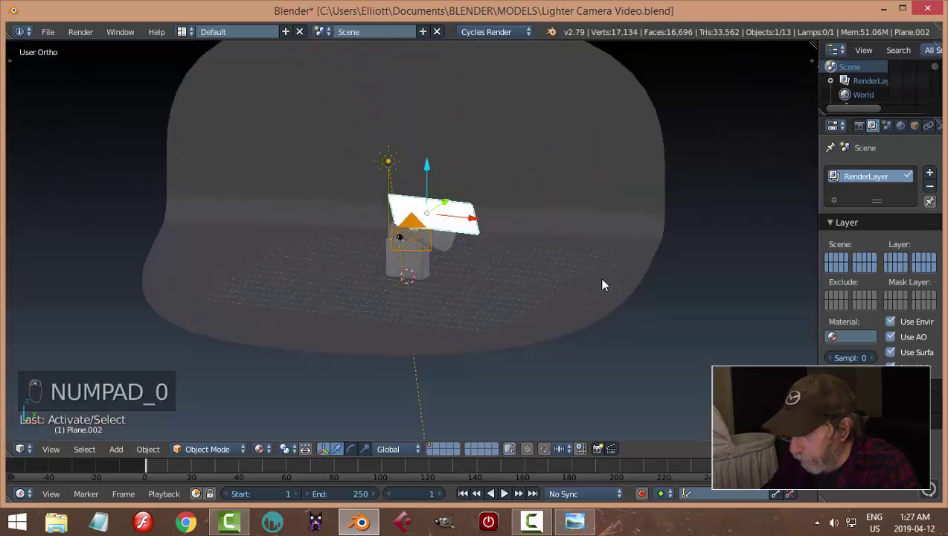
drag(449, 167, 452, 126)
key(ctrl+s)
click(497, 184)
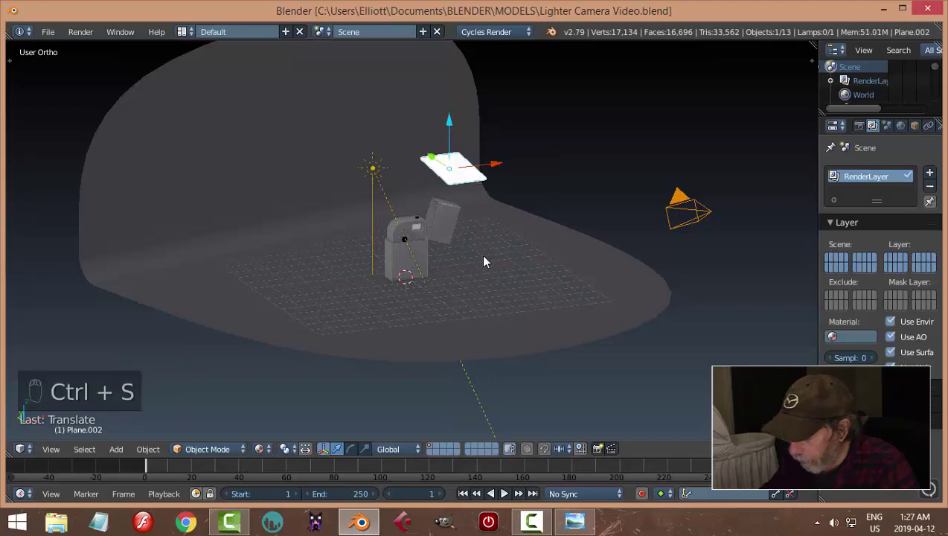
Reframe the camera closer on the lighter and rotate the curved backdrop about the global Z axis to fill the background
key(KP_0)
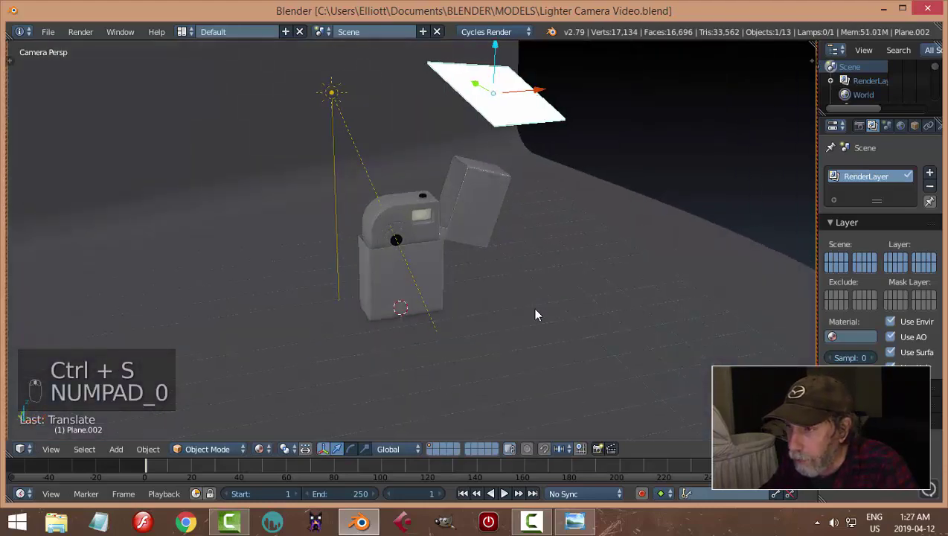
scroll(533, 308, up, 1)
scroll(533, 307, up, 3)
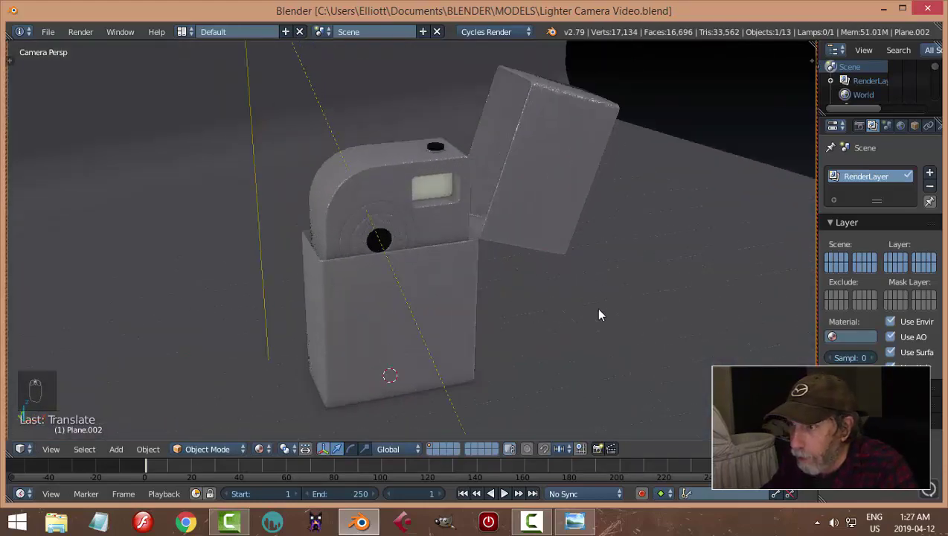
right_click(618, 317)
key(r)
key(z)
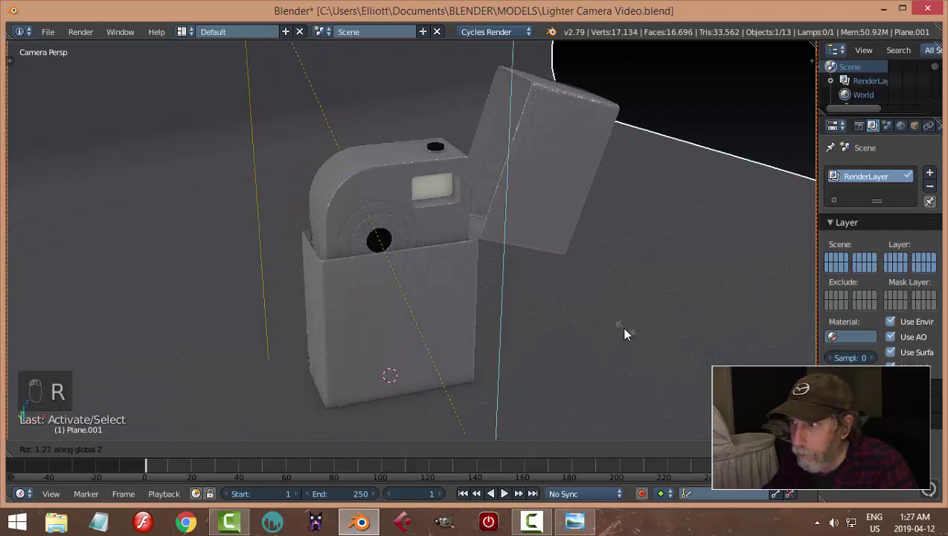
click(645, 138)
middle_drag(462, 395, 474, 381)
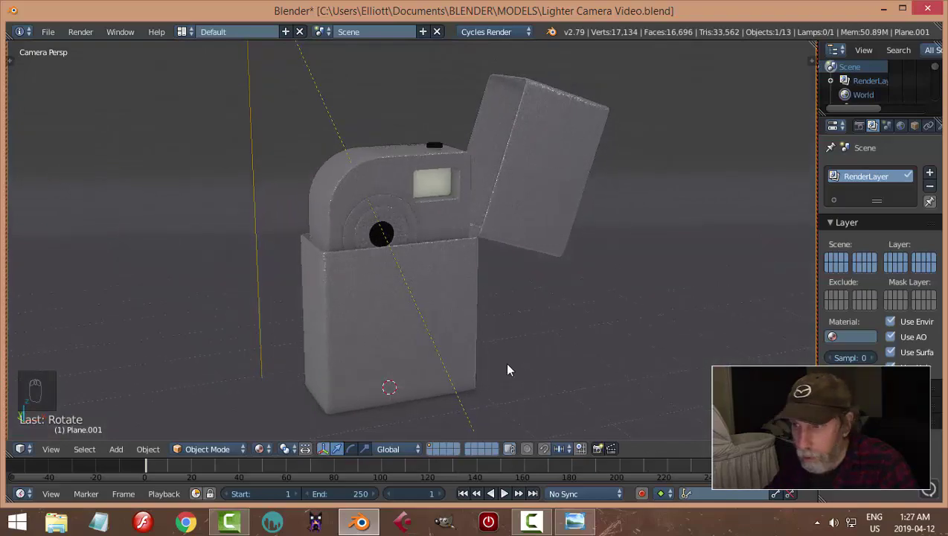
Preview the new camera framing in rendered shading, return to the previous shading, and save the file
key(shift+z)
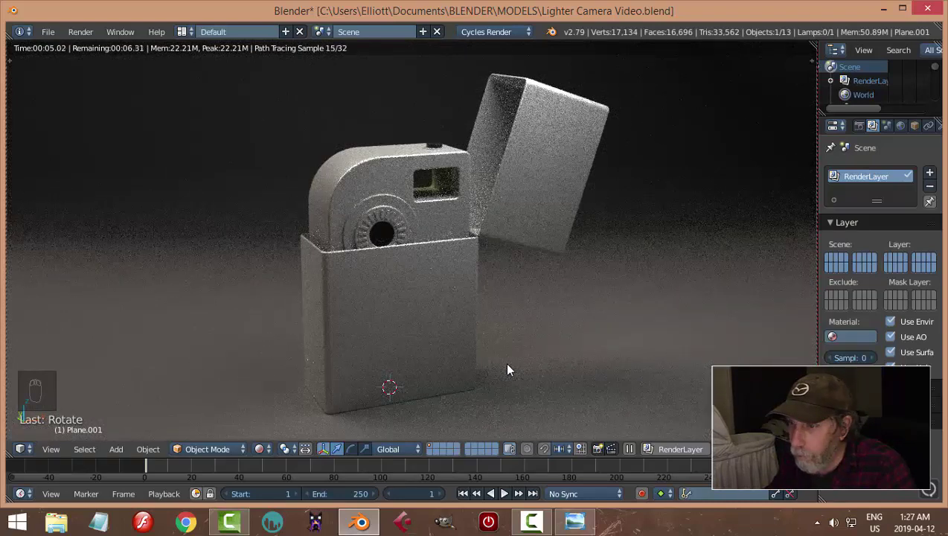
key(shift+z)
key(ctrl+s)
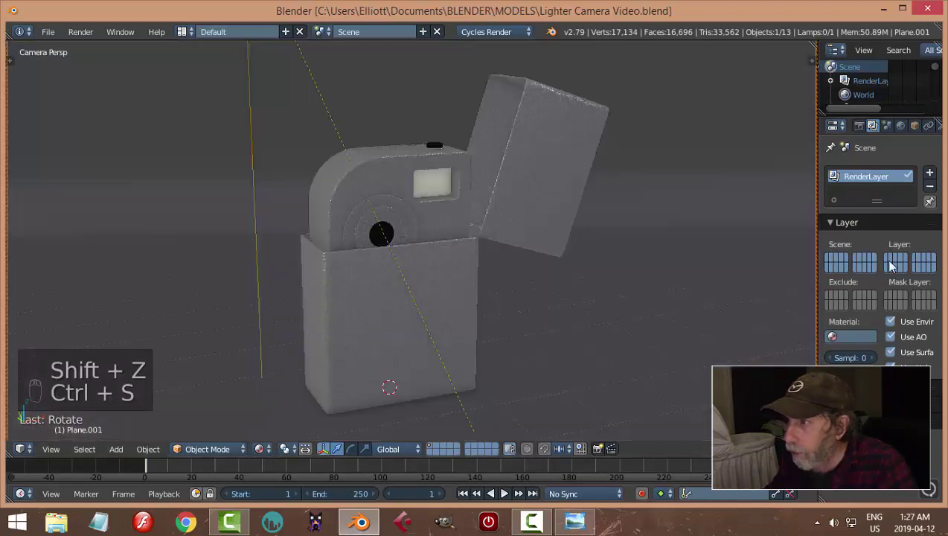
Set the render samples to 250, check the resolution settings, and save the file
click(859, 126)
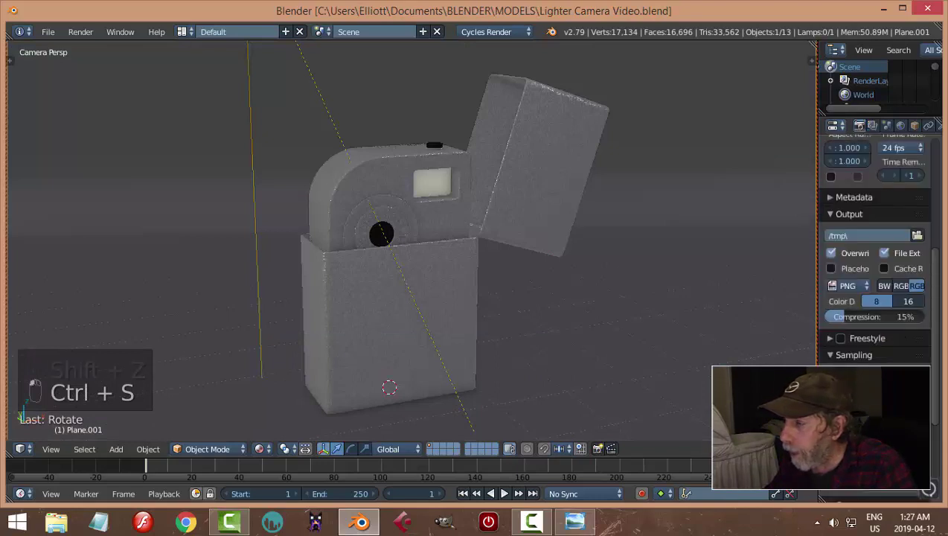
scroll(901, 323, down, 3)
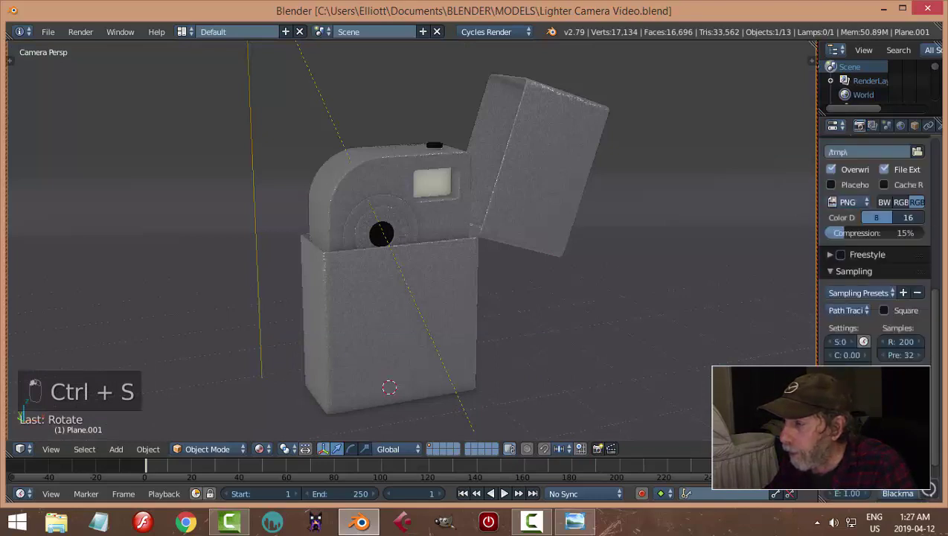
click(904, 344)
text(2)
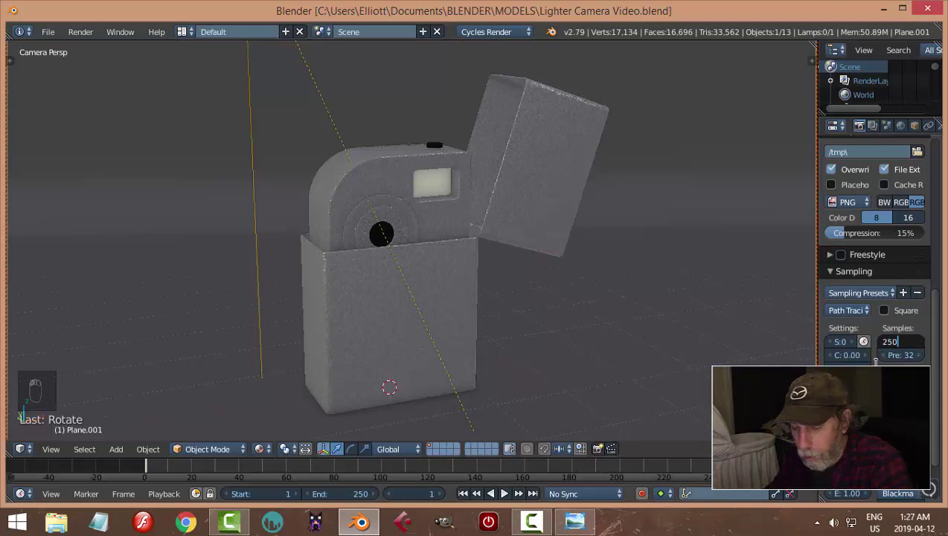
text(50)
key(Return)
scroll(892, 276, up, 6)
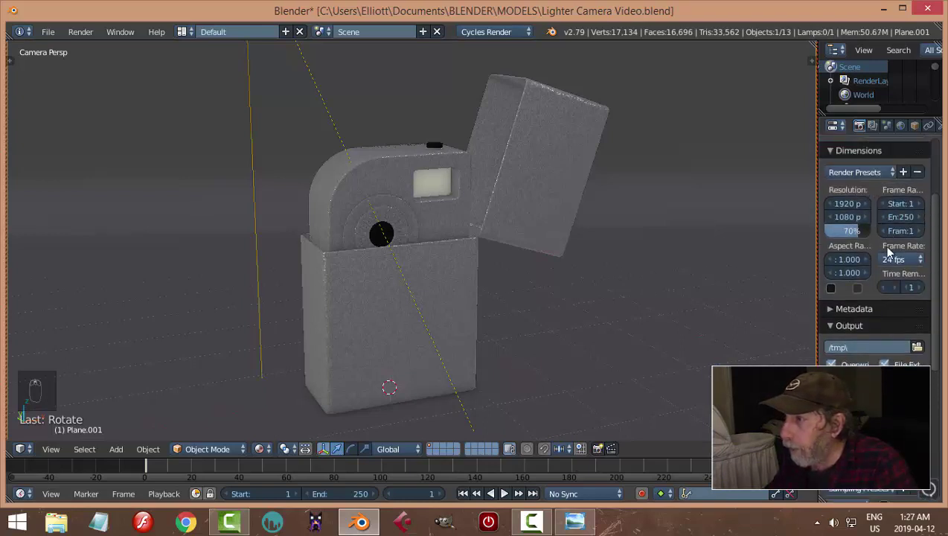
scroll(886, 341, down, 7)
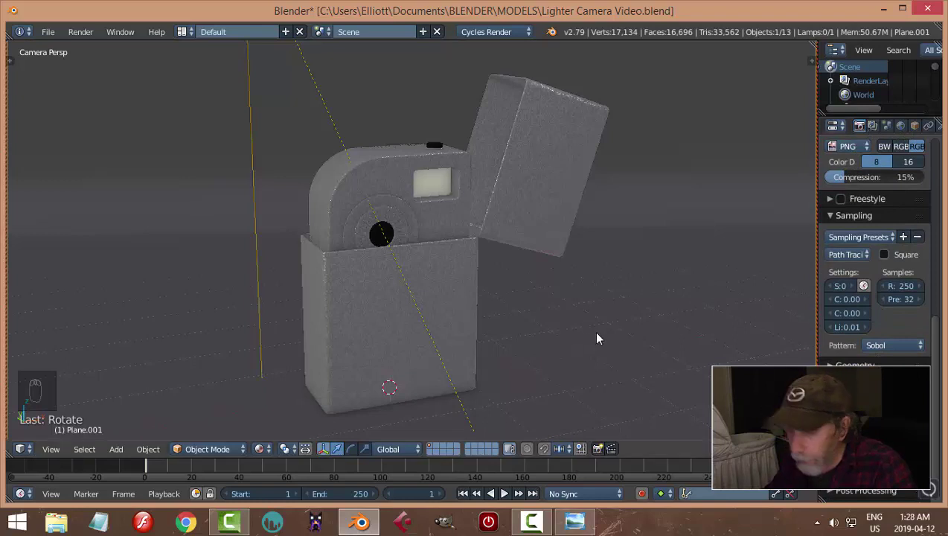
key(ctrl+s)
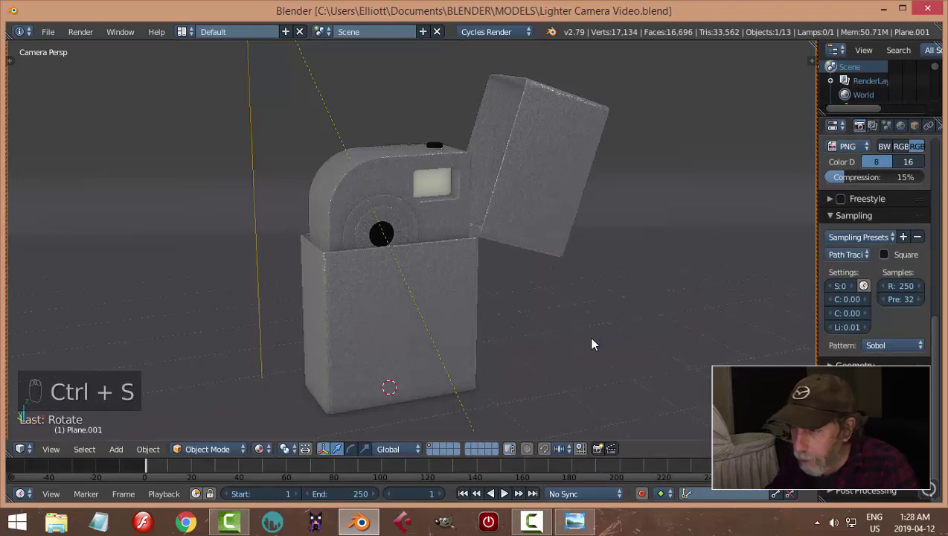
Render the scene's still image and inspect the lighter's camera details as the tiles are processed
key(F12)
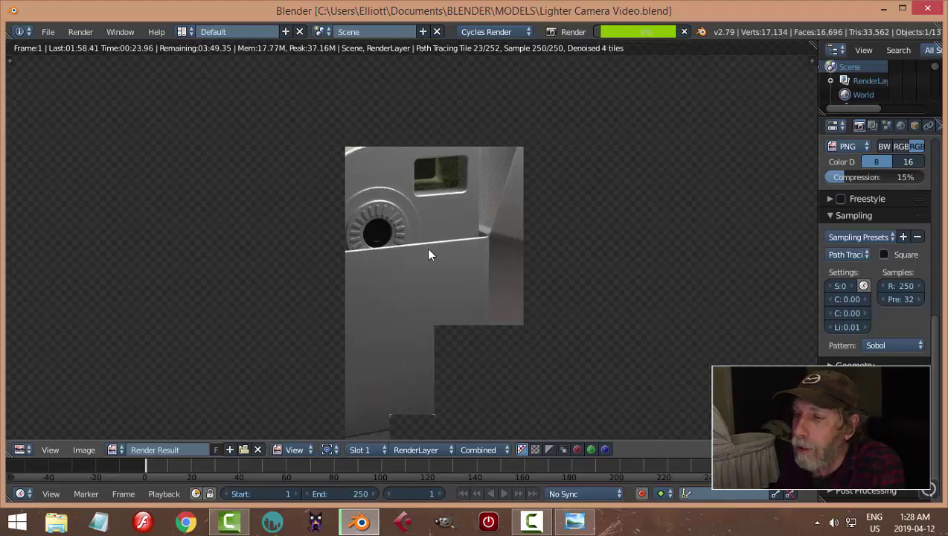
scroll(479, 306, up, 1)
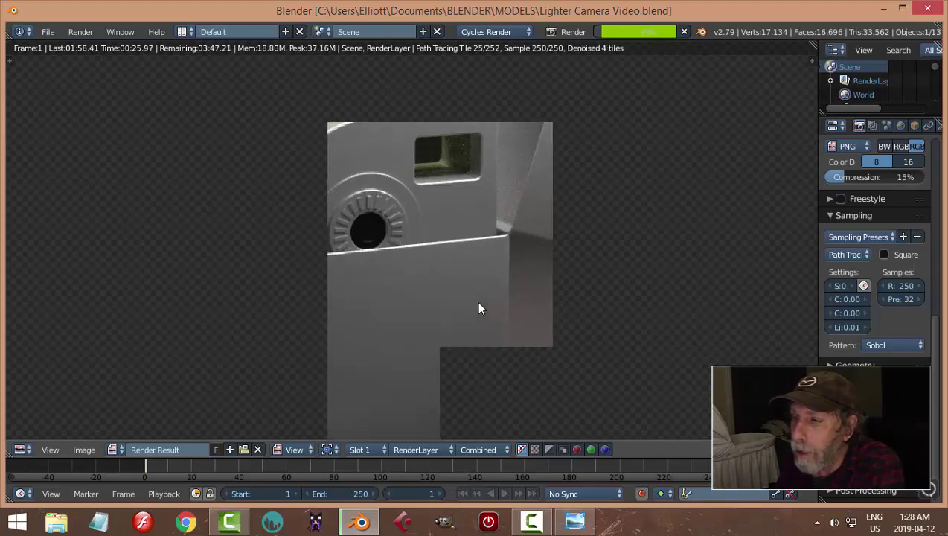
scroll(479, 308, down, 2)
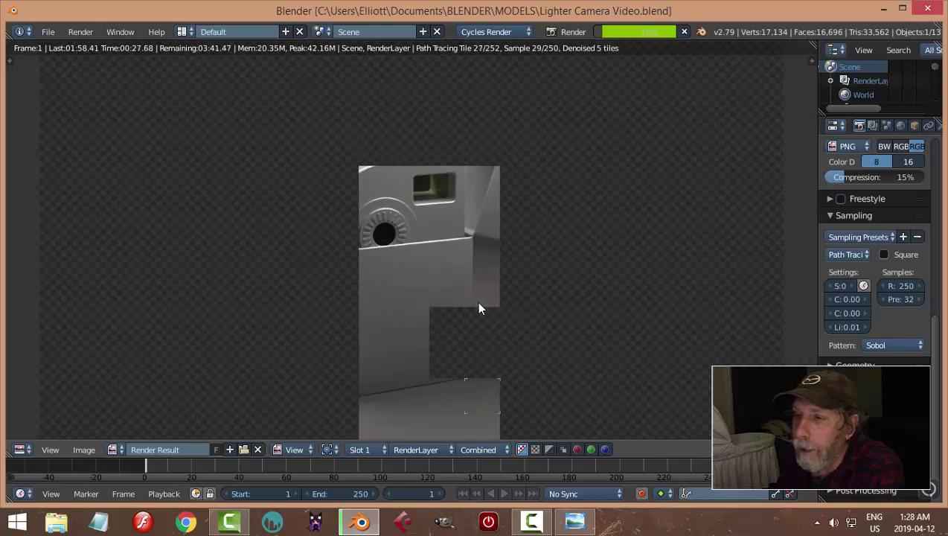